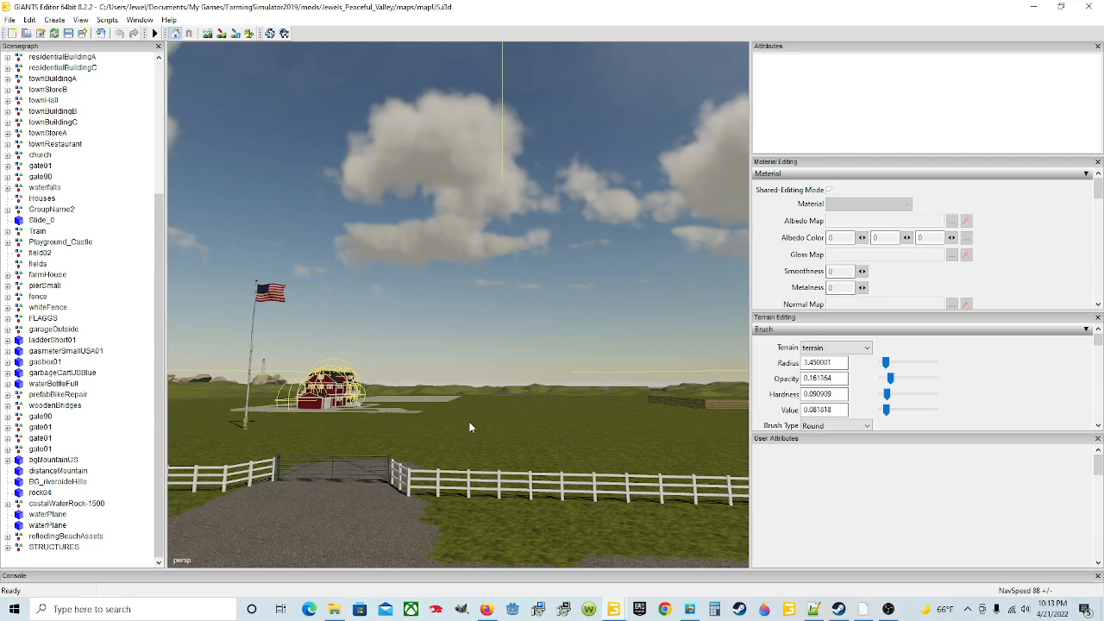
Examine the concrete bridge across the river beyond the fenced farmyard, approaching its road end closely.
key("w")
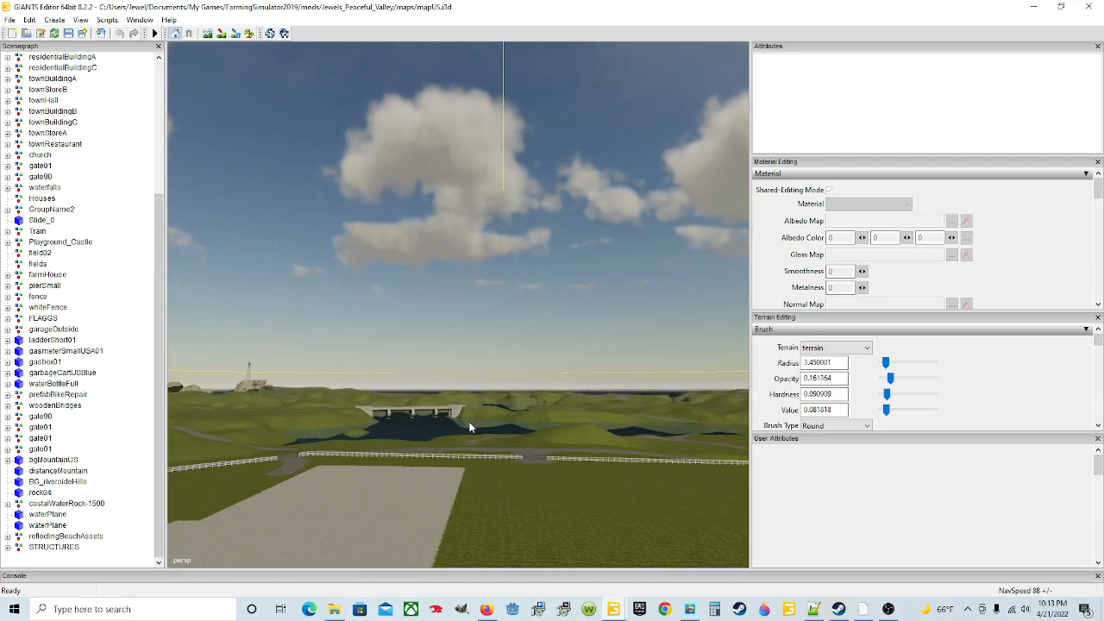
key("w")
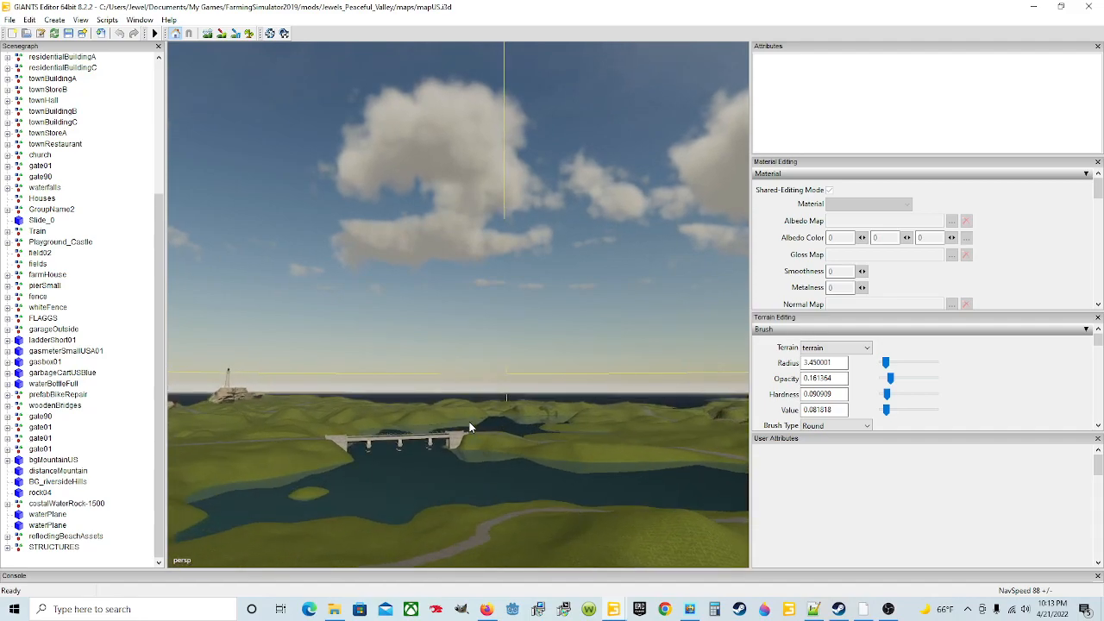
key("w")
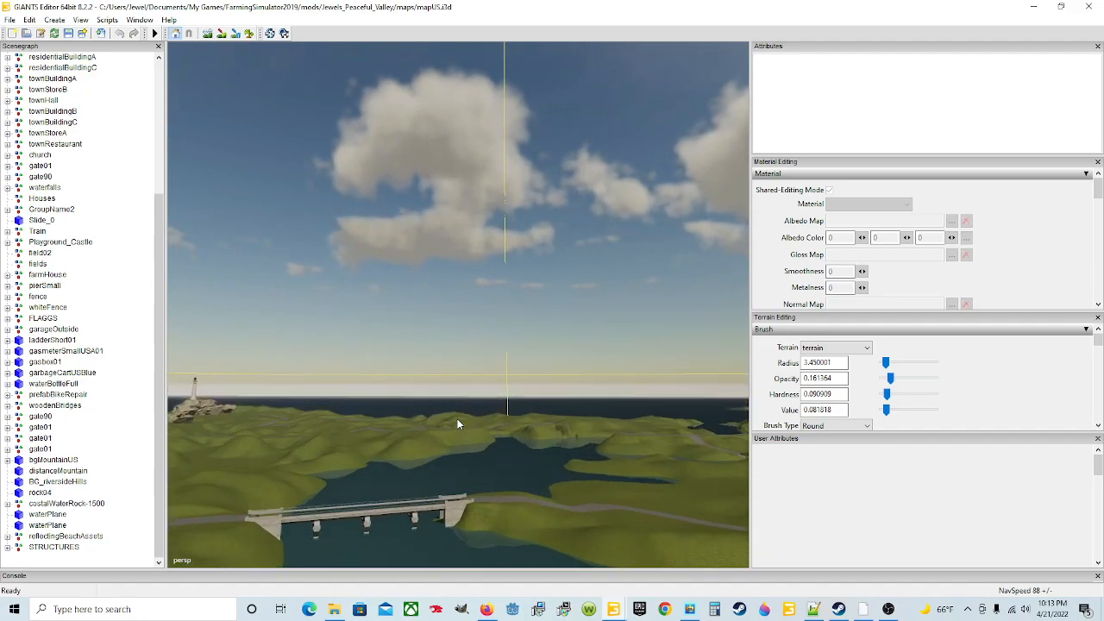
scroll(460, 415, "up", 5)
left_click_drag(489, 405, 484, 434, "alt")
scroll(487, 410, "up", 3)
left_click_drag(535, 333, 457, 374, "alt")
scroll(456, 379, "up", 3)
scroll(477, 399, "up", 2)
left_click_drag(461, 414, 510, 418, "alt")
scroll(483, 388, "up", 6)
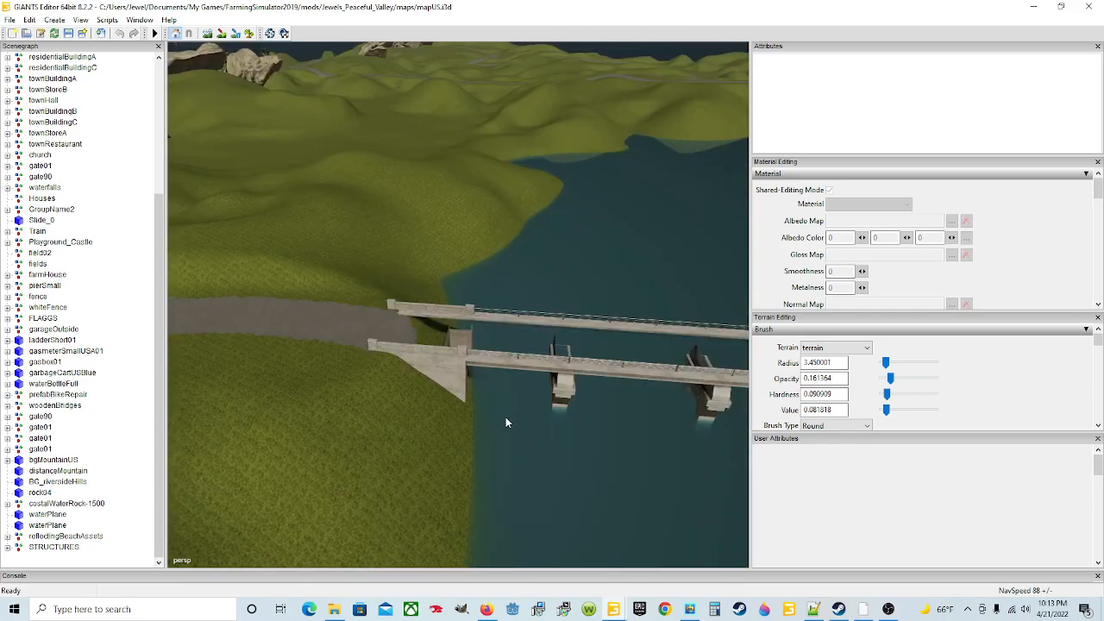
left_click_drag(431, 425, 480, 435, "alt")
scroll(363, 412, "up", 5)
Survey the lake, shoreline, hills and road network surrounding the first concrete bridge.
scroll(476, 436, "down", 5)
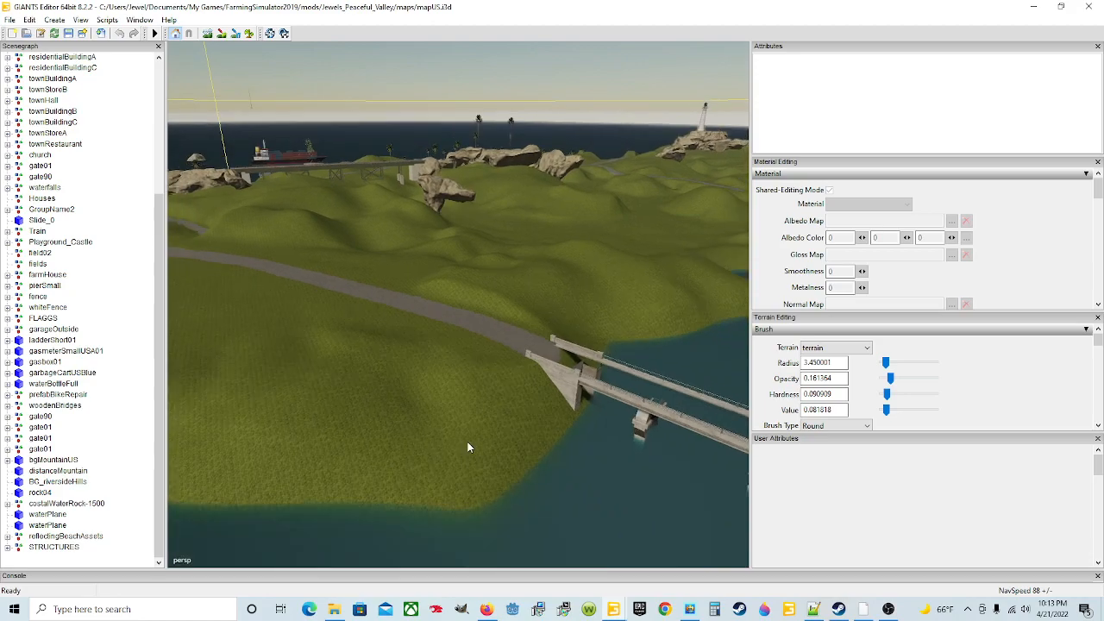
scroll(466, 450, "down", 8)
left_click_drag(463, 454, 529, 489, "alt")
left_click_drag(440, 468, 577, 454, "alt")
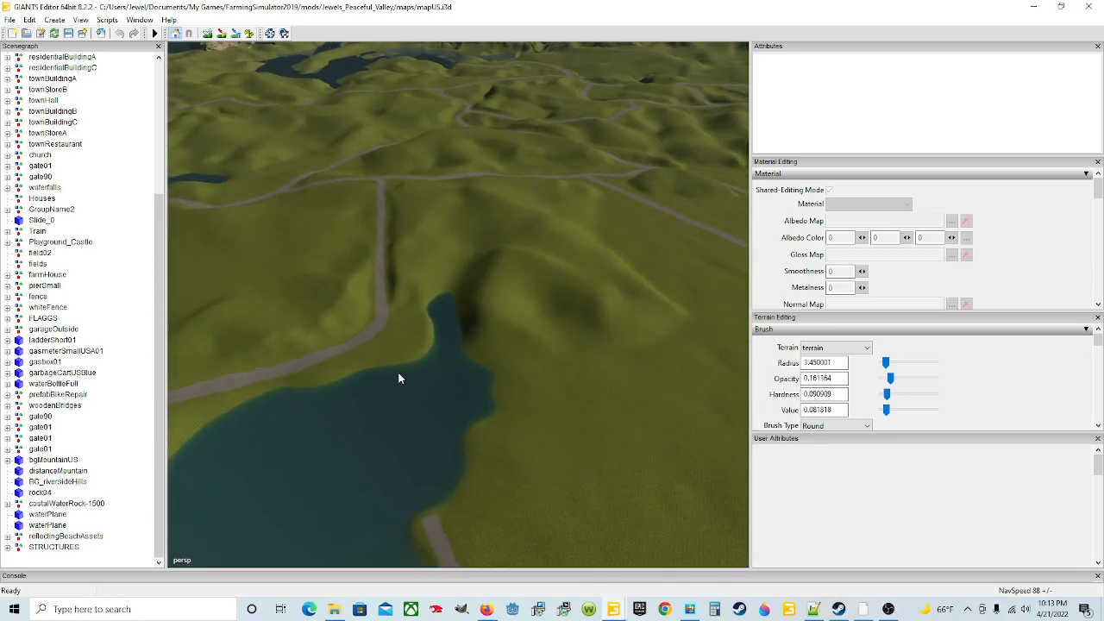
scroll(548, 463, "up", 6)
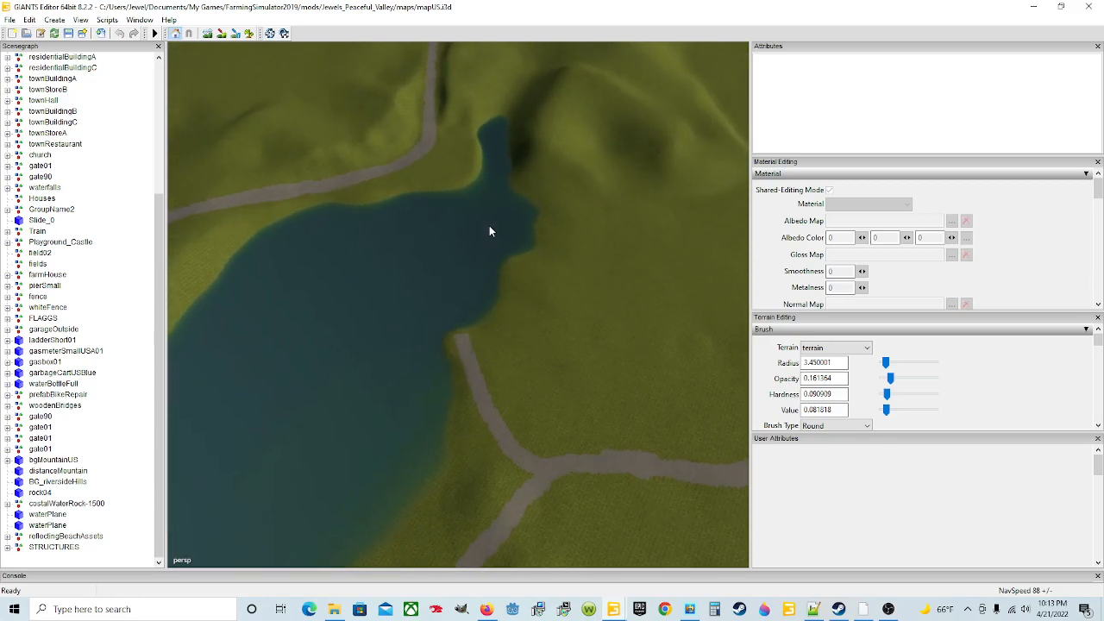
left_click_drag(503, 253, 321, 320, "alt")
left_click_drag(430, 327, 314, 269, "alt")
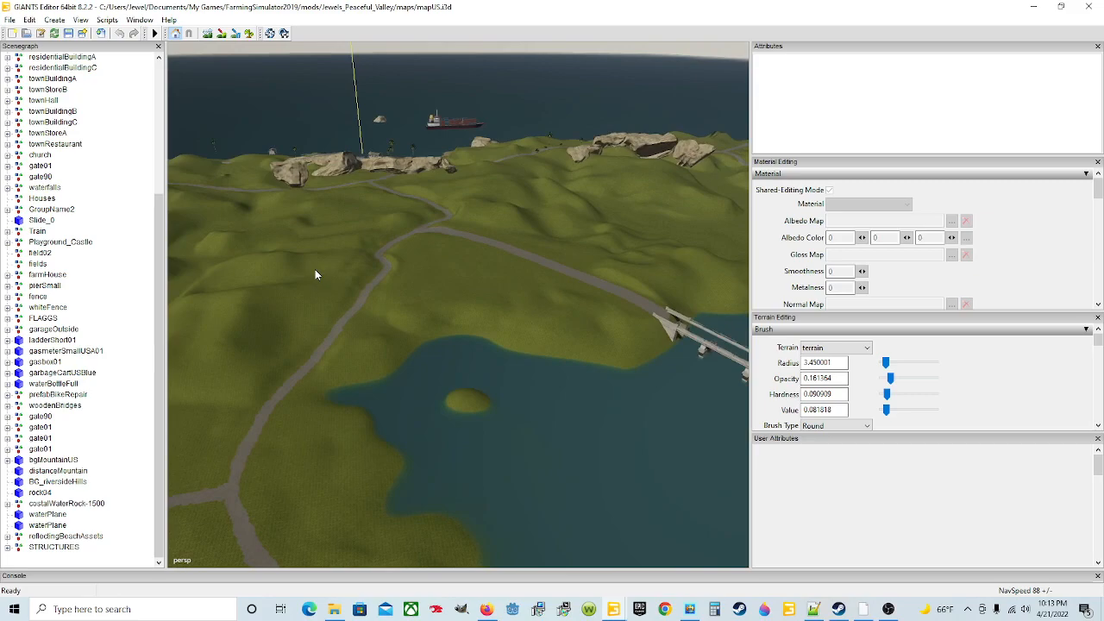
left_click_drag(662, 340, 641, 424, "alt")
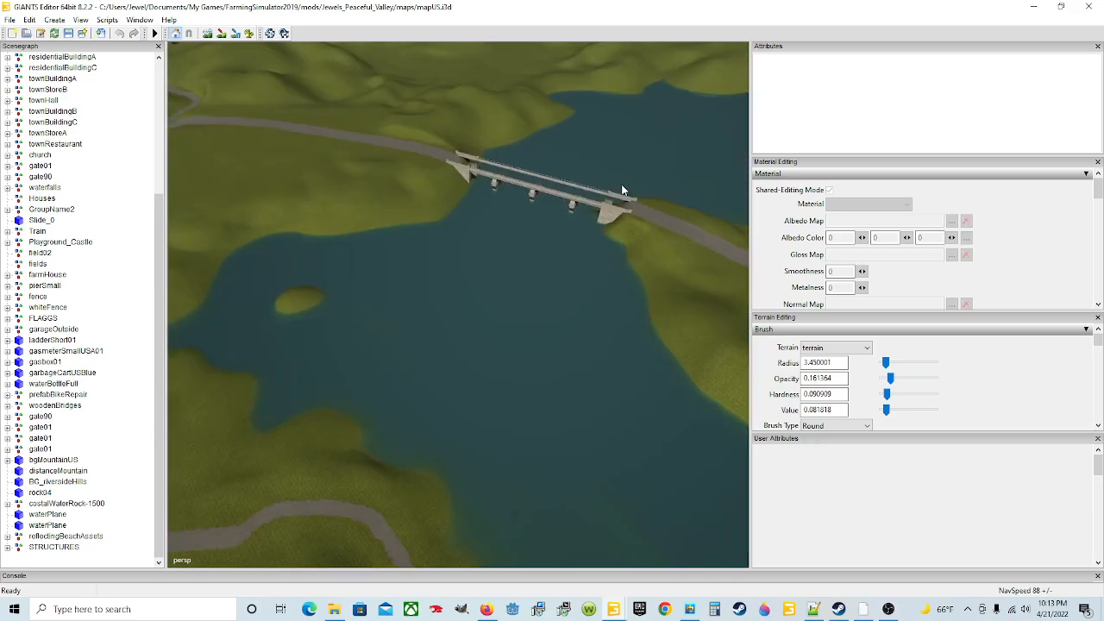
left_click_drag(455, 307, 458, 269, "alt")
left_click_drag(269, 240, 251, 250, "alt")
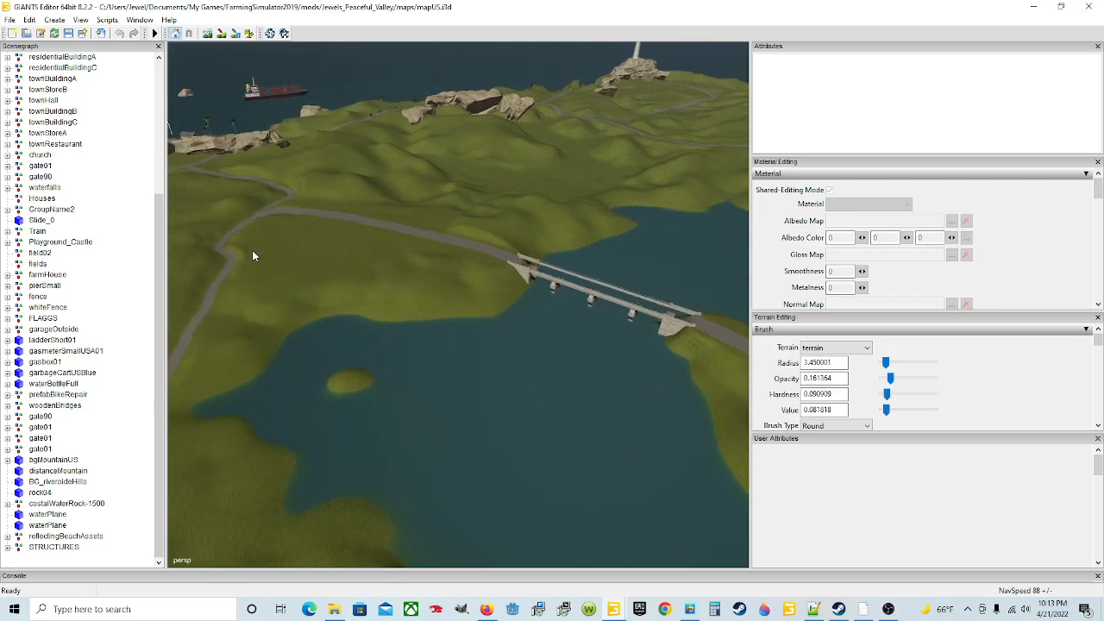
left_click_drag(362, 244, 664, 337, "alt")
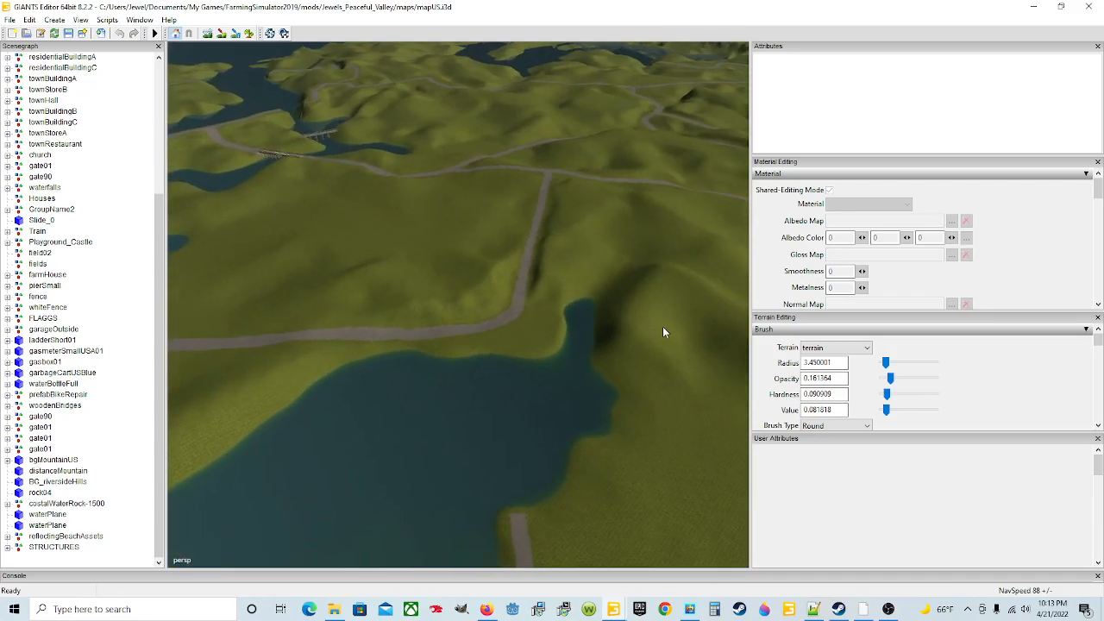
left_click_drag(638, 209, 243, 234, "alt")
left_click_drag(565, 259, 696, 276, "alt")
left_click_drag(463, 299, 343, 265, "alt")
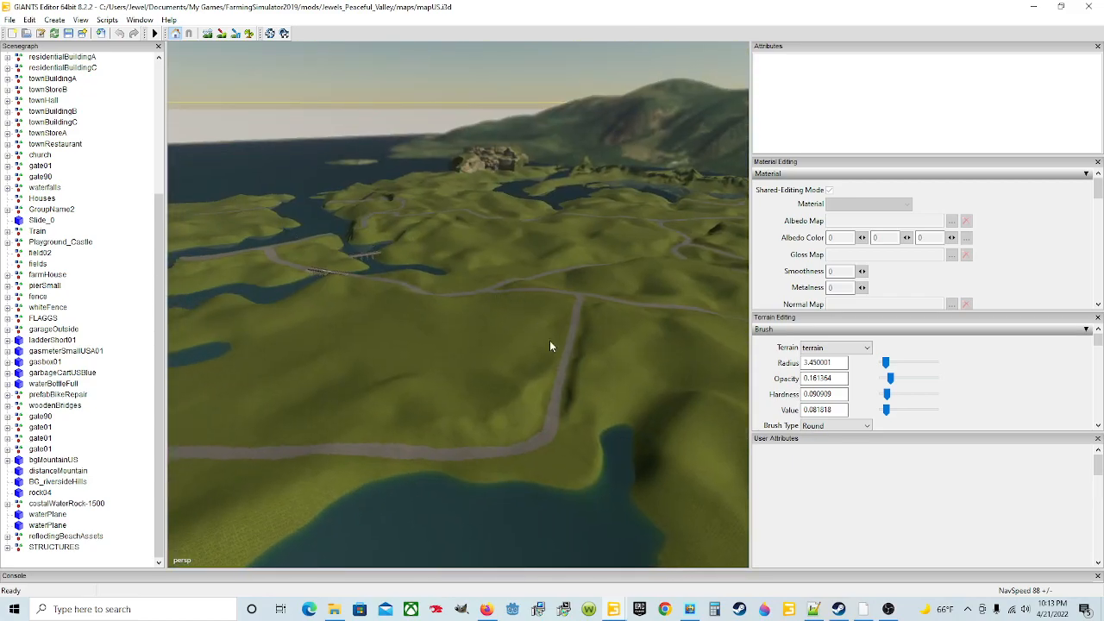
left_click_drag(586, 372, 295, 370, "alt")
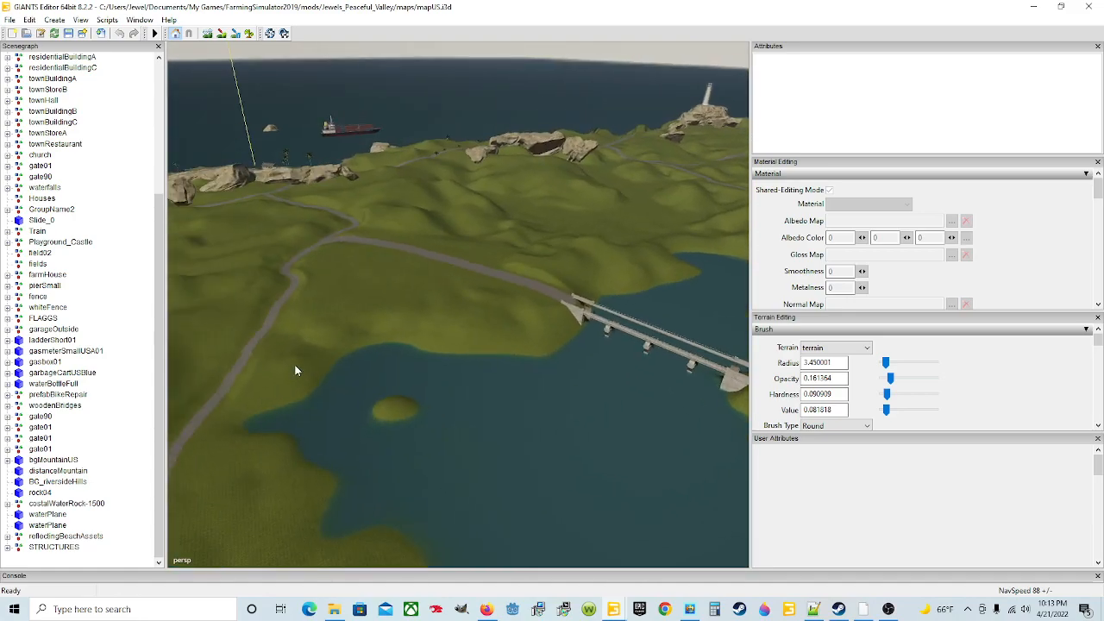
Inspect the first bridge's deck area, abutments and piers up close and along its full span.
scroll(402, 337, "up", 5)
left_click_drag(400, 337, 435, 352, "alt")
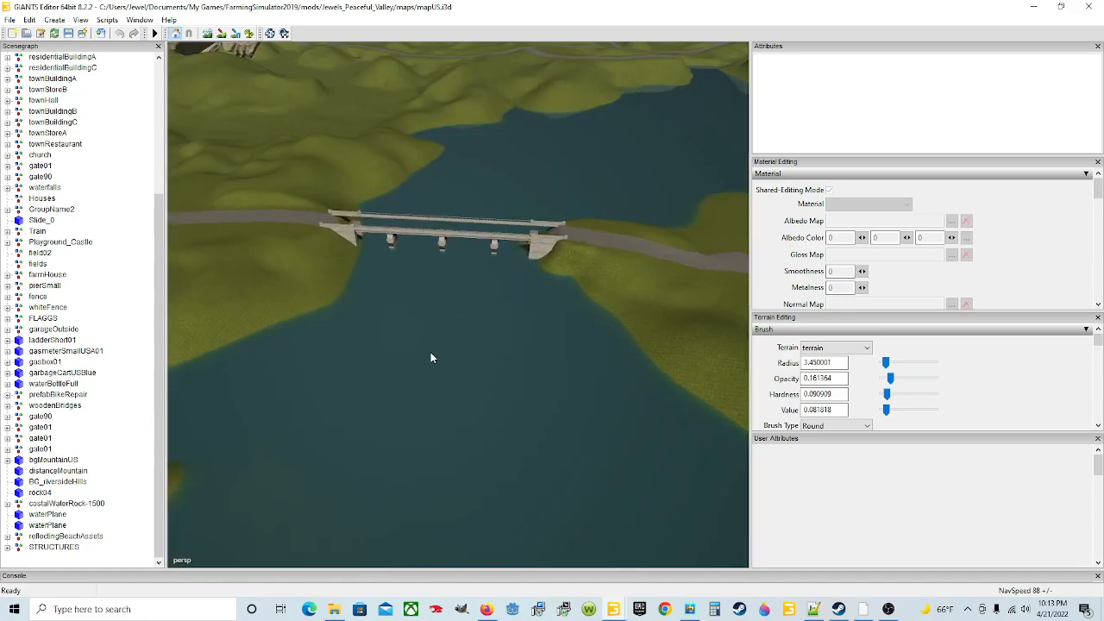
left_click_drag(524, 368, 414, 338, "alt")
scroll(409, 339, "up", 6)
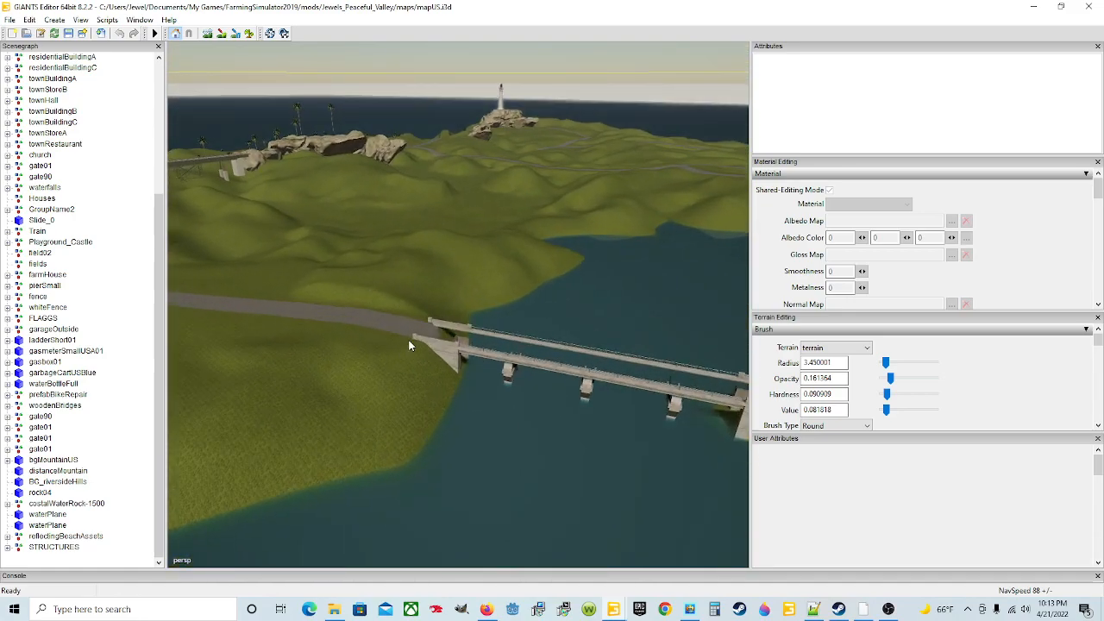
scroll(397, 337, "up", 8)
left_click_drag(412, 339, 519, 389, "alt")
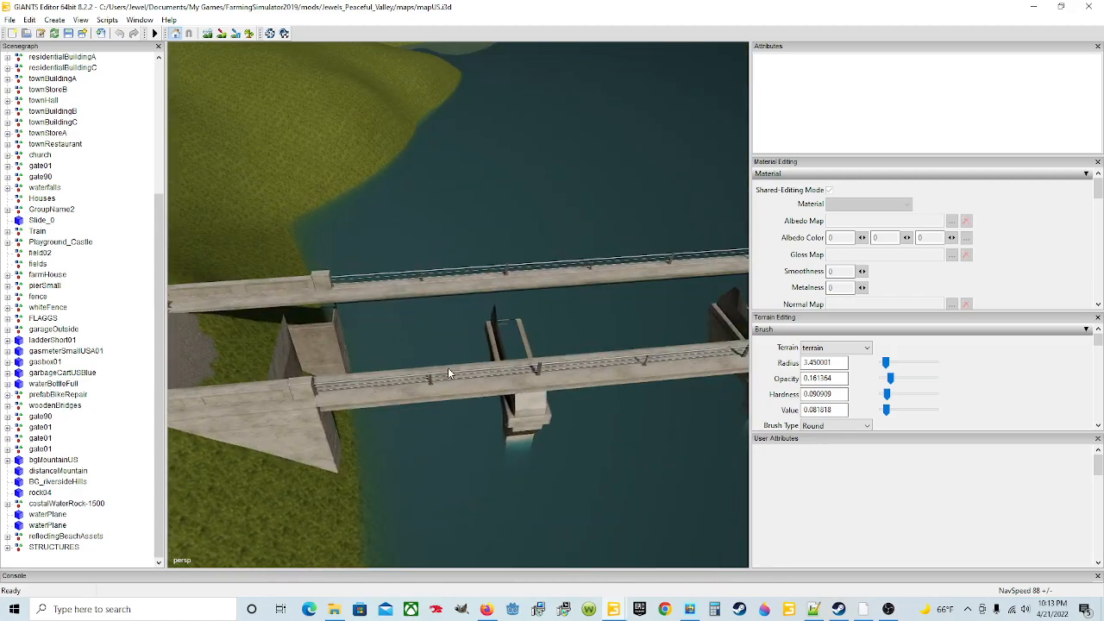
scroll(425, 362, "up", 8)
left_click_drag(429, 361, 311, 360, "alt")
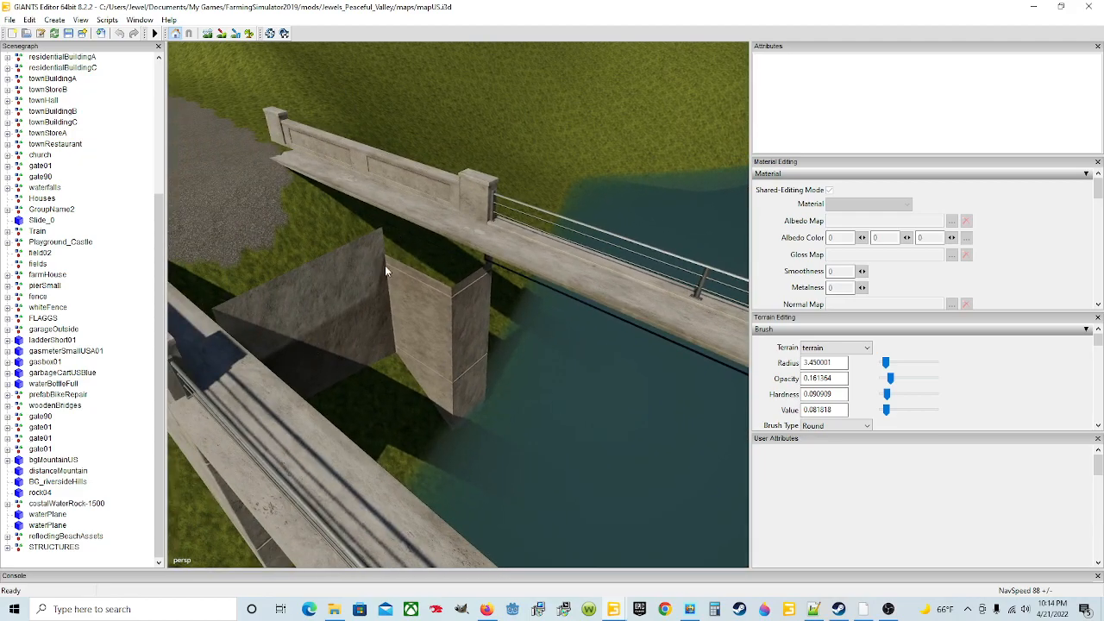
left_click_drag(385, 269, 344, 306, "alt")
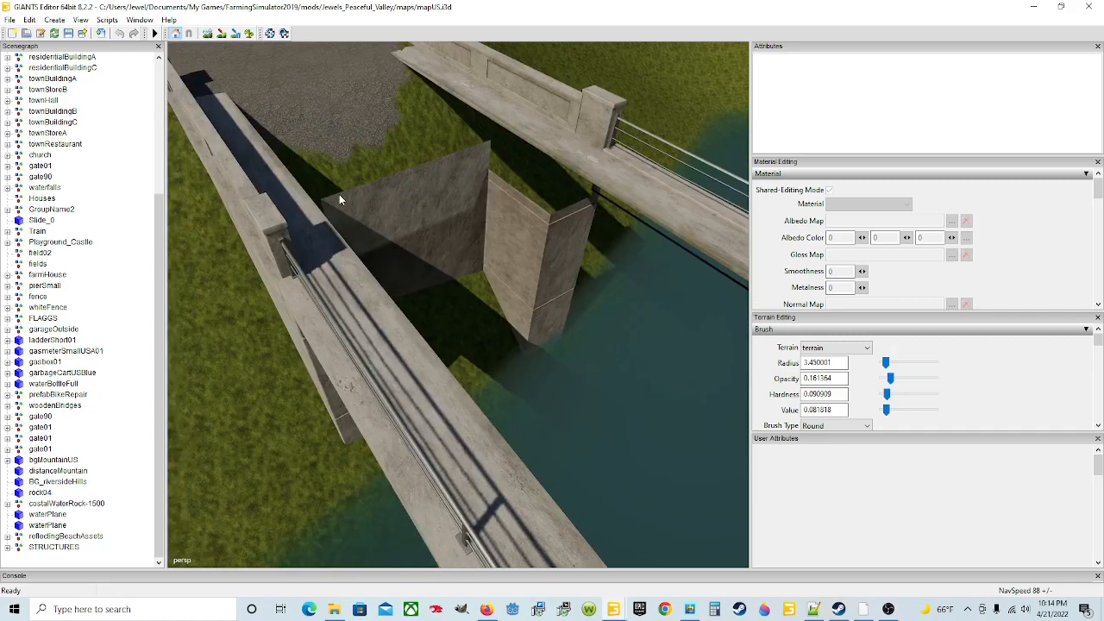
scroll(554, 342, "up", 5)
left_click_drag(545, 333, 539, 304, "alt")
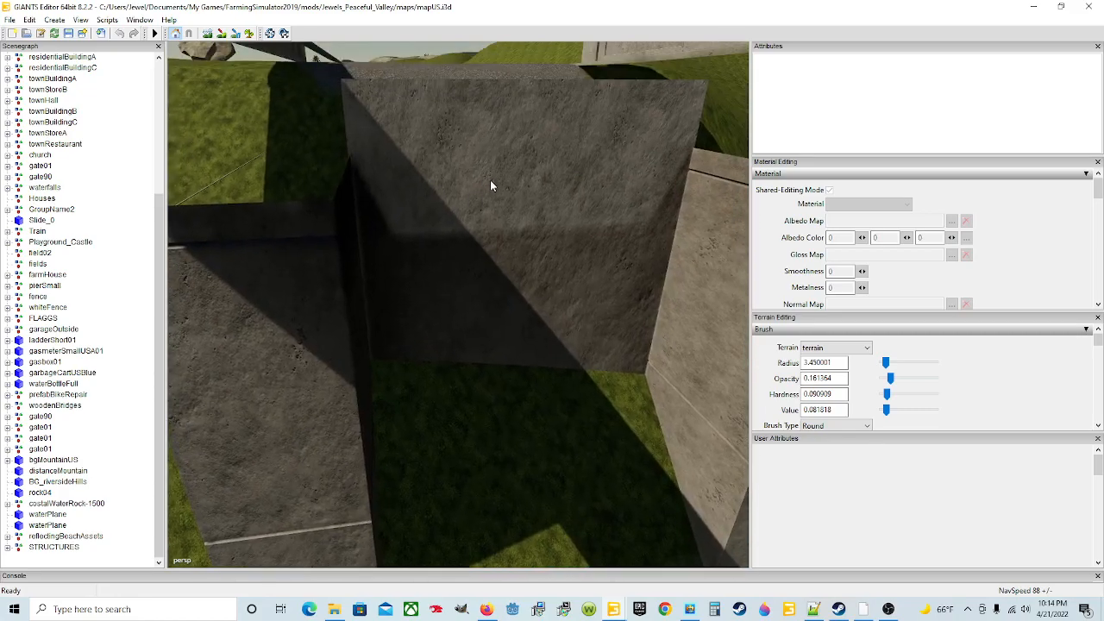
scroll(539, 304, "down", 6)
left_click_drag(475, 314, 730, 367, "alt")
left_click_drag(582, 347, 460, 399, "alt")
scroll(477, 305, "up", 5)
scroll(450, 338, "down", 9)
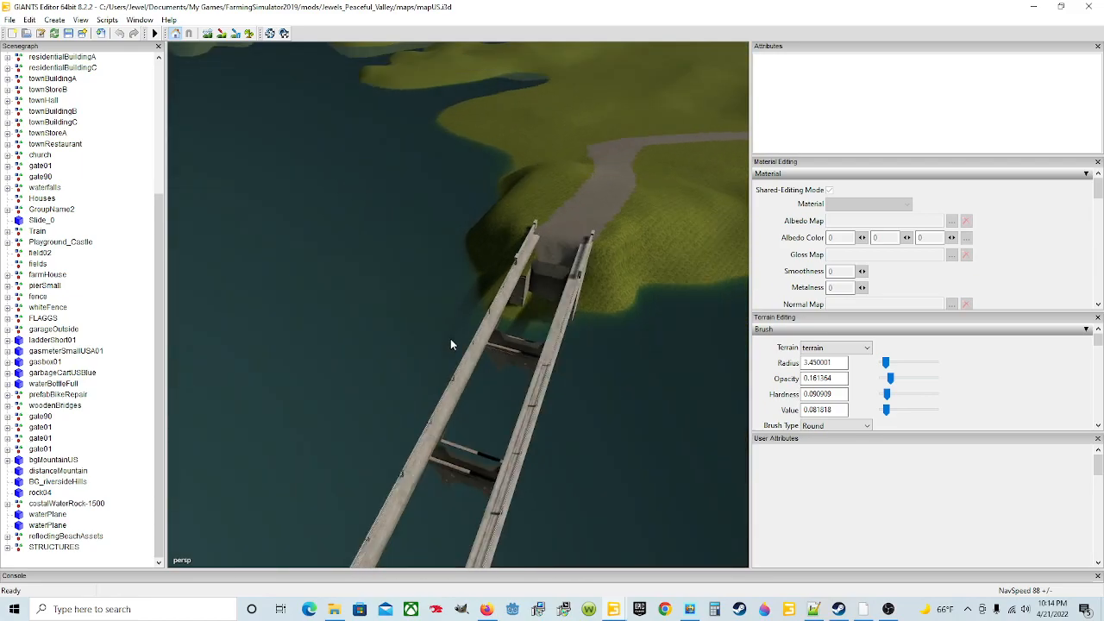
scroll(418, 360, "down", 2)
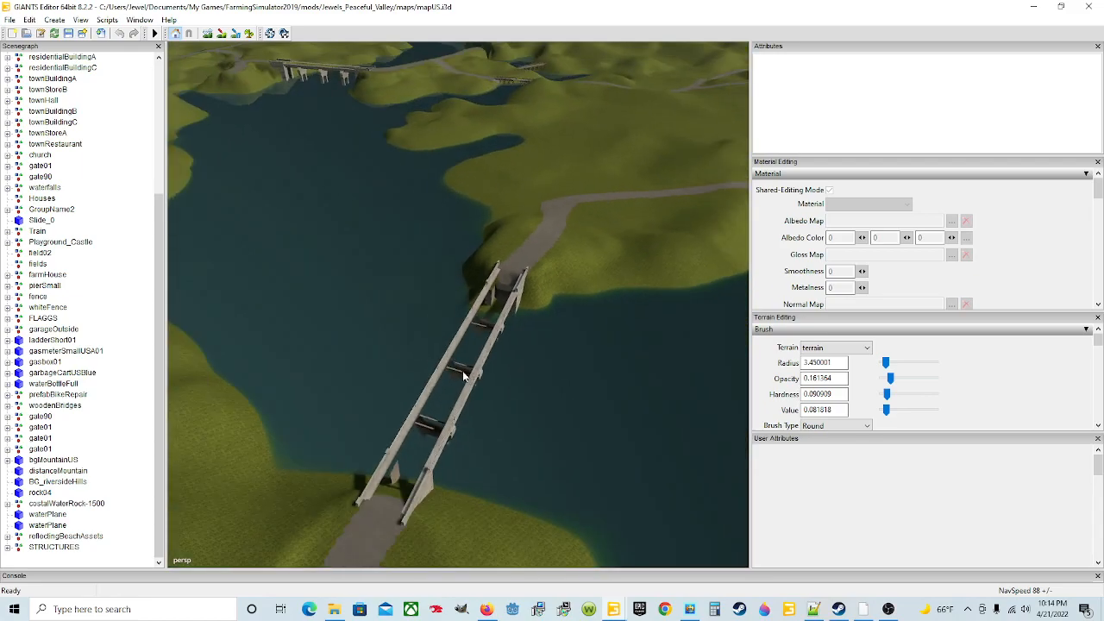
Examine the tall-pier bridge farther along the river and the shoreline beside its abutment.
left_click_drag(495, 411, 454, 328, "alt")
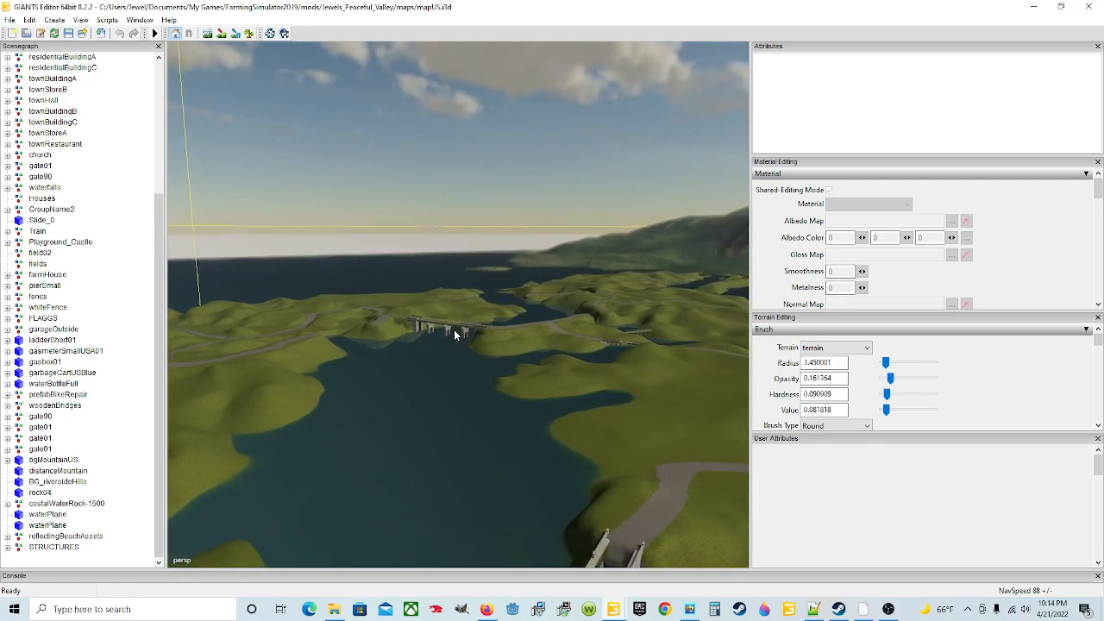
scroll(453, 329, "up", 2)
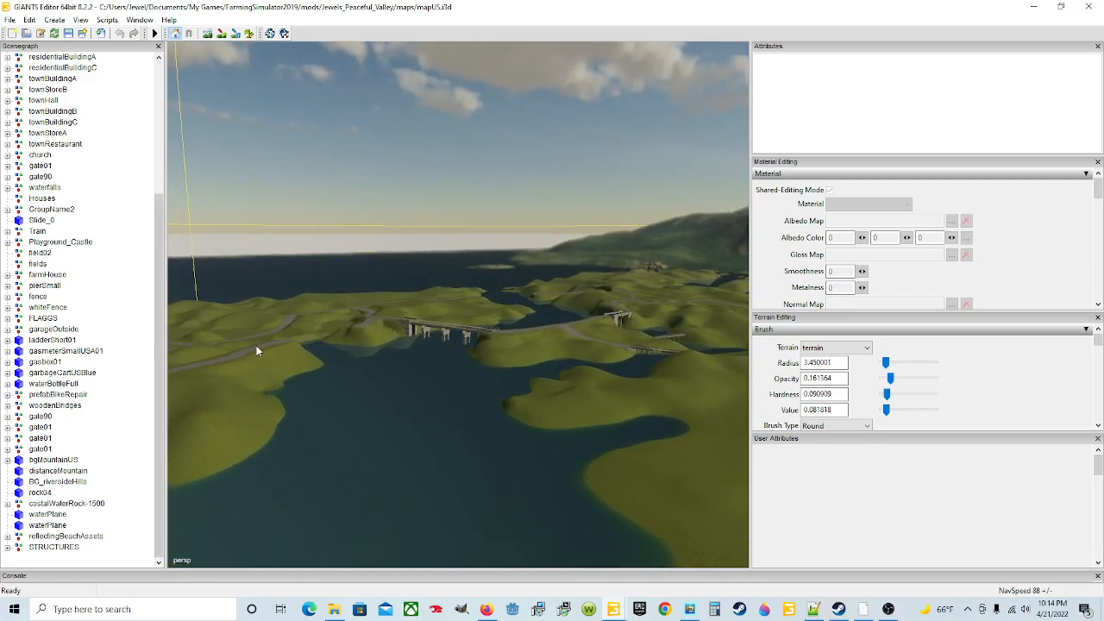
scroll(400, 378, "up", 4)
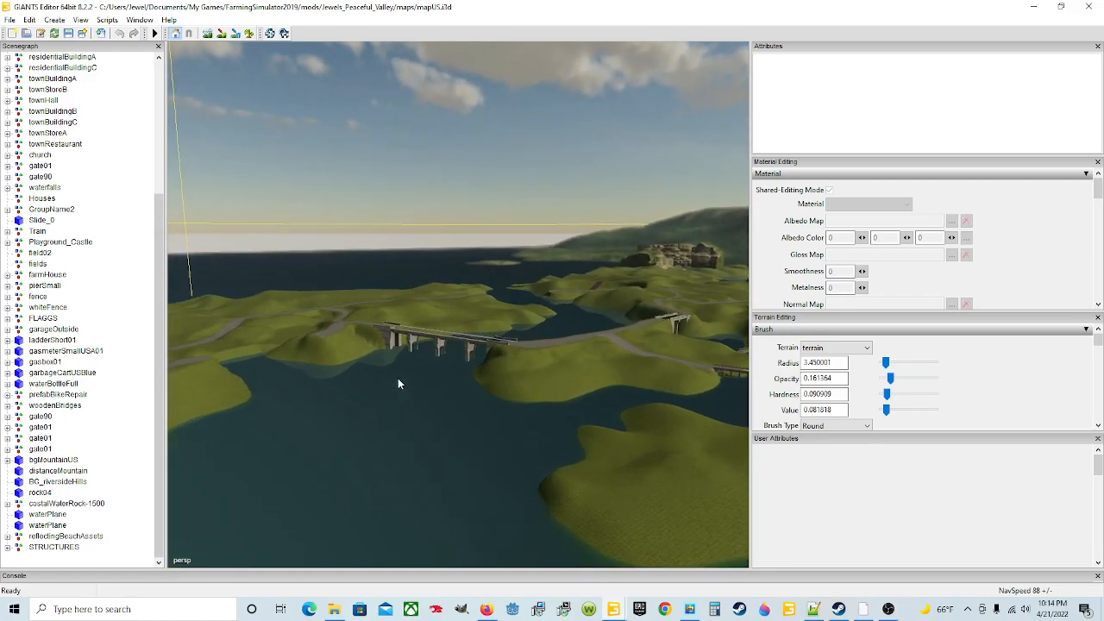
scroll(397, 382, "up", 4)
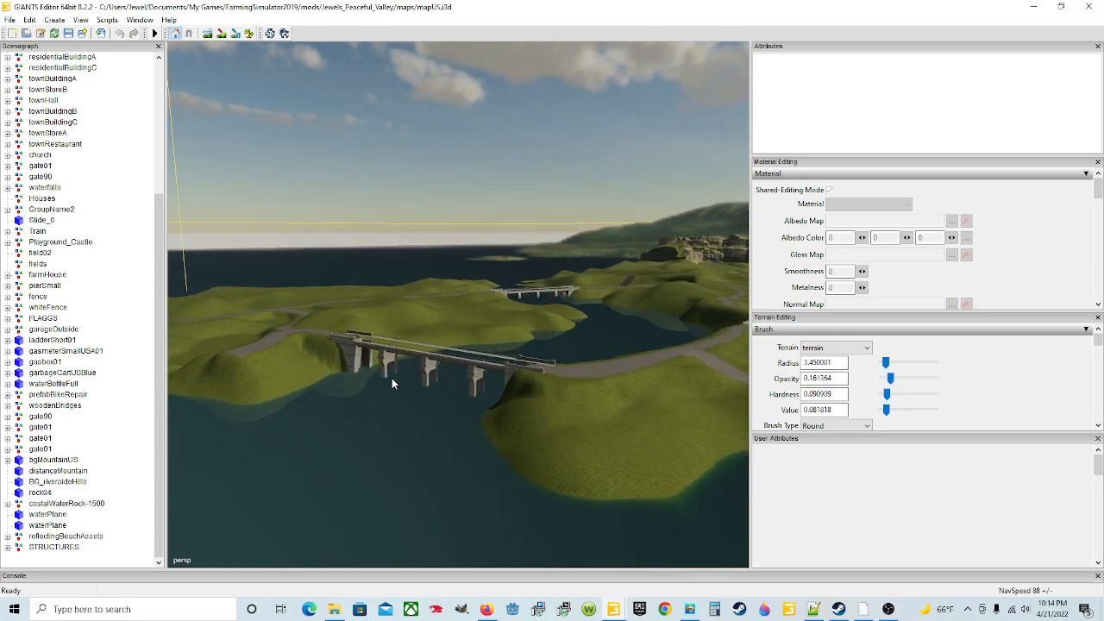
scroll(390, 378, "up", 5)
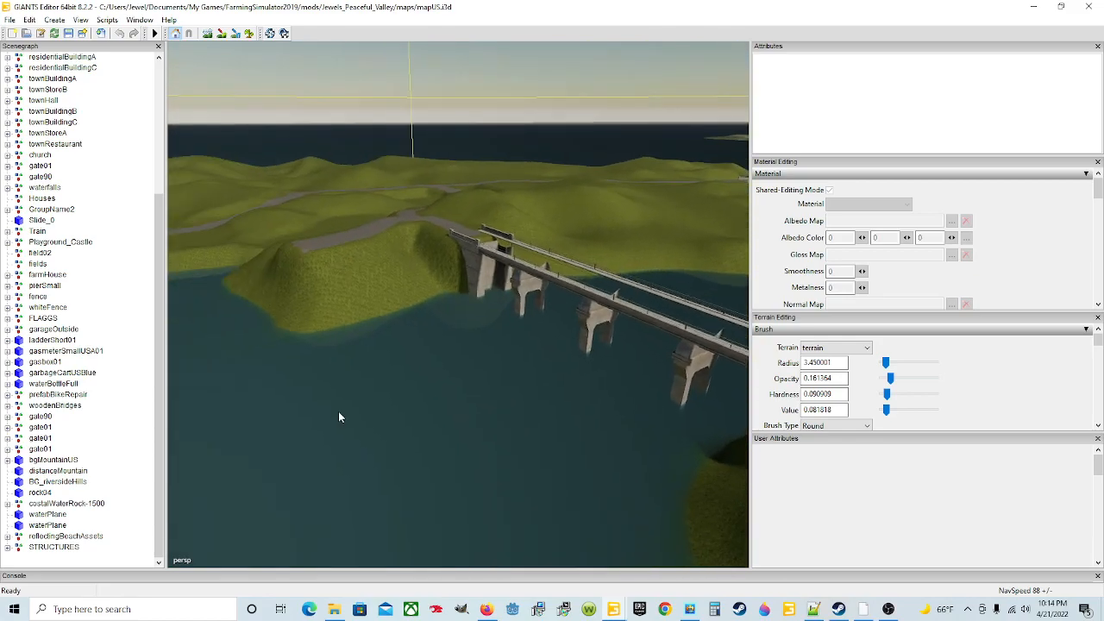
left_click_drag(338, 412, 304, 409, "alt")
left_click_drag(347, 321, 292, 297, "alt")
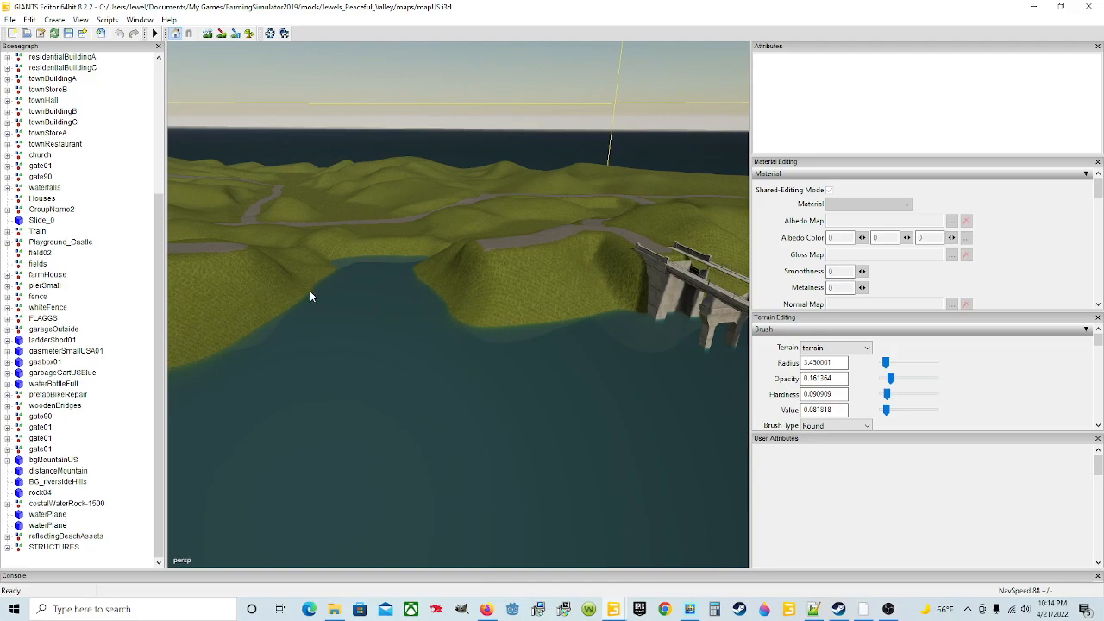
left_click_drag(514, 352, 685, 329, "alt")
scroll(607, 332, "up", 2)
Inspect the low bridge beyond the tall-pier one, including its railings, side beams and piers.
scroll(586, 335, "up", 5)
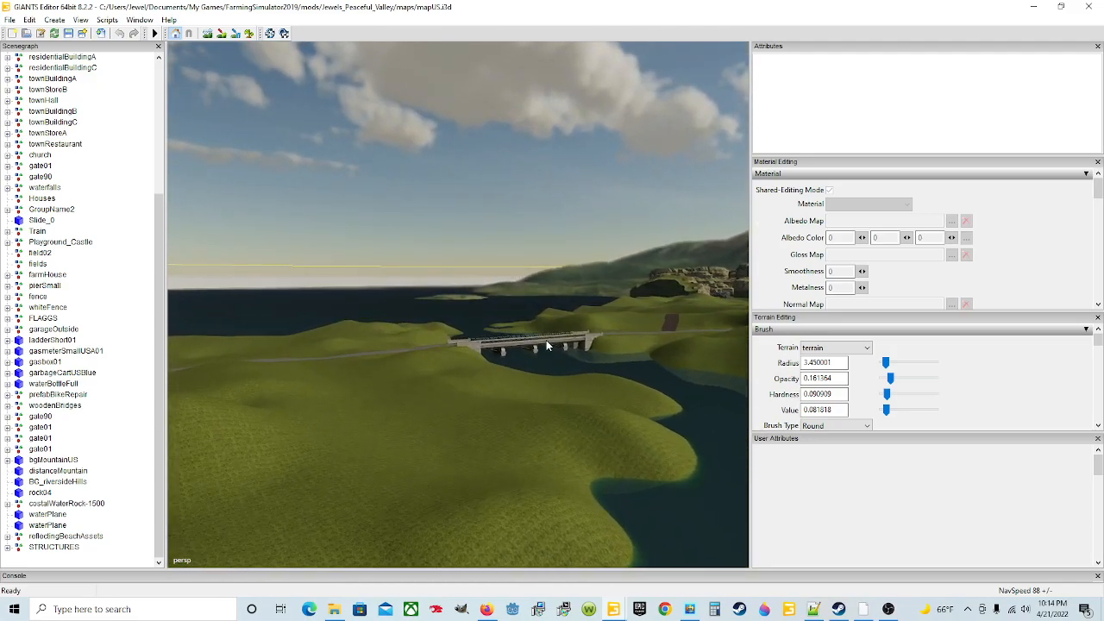
scroll(537, 345, "up", 2)
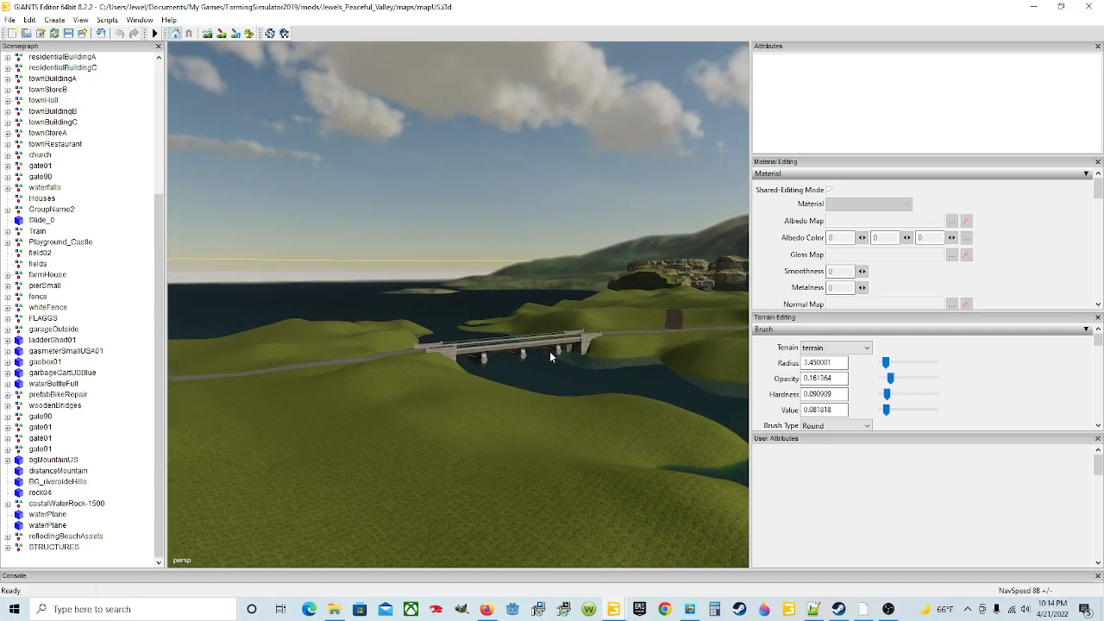
scroll(549, 352, "up", 3)
scroll(544, 353, "up", 4)
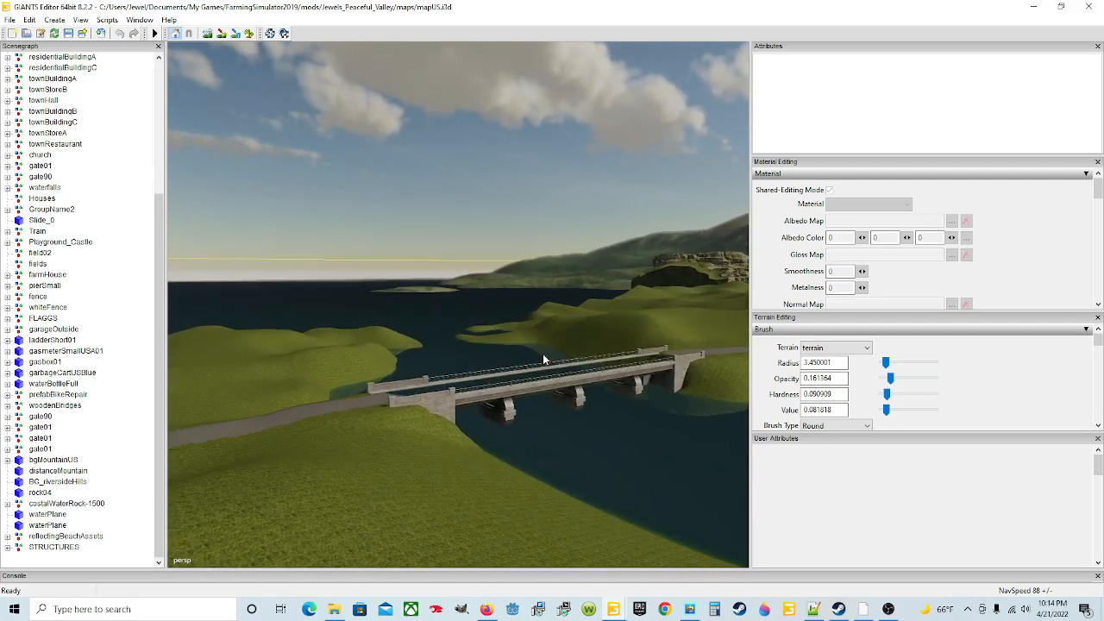
left_click_drag(516, 368, 550, 393, "alt")
scroll(571, 349, "up", 5)
scroll(551, 356, "up", 3)
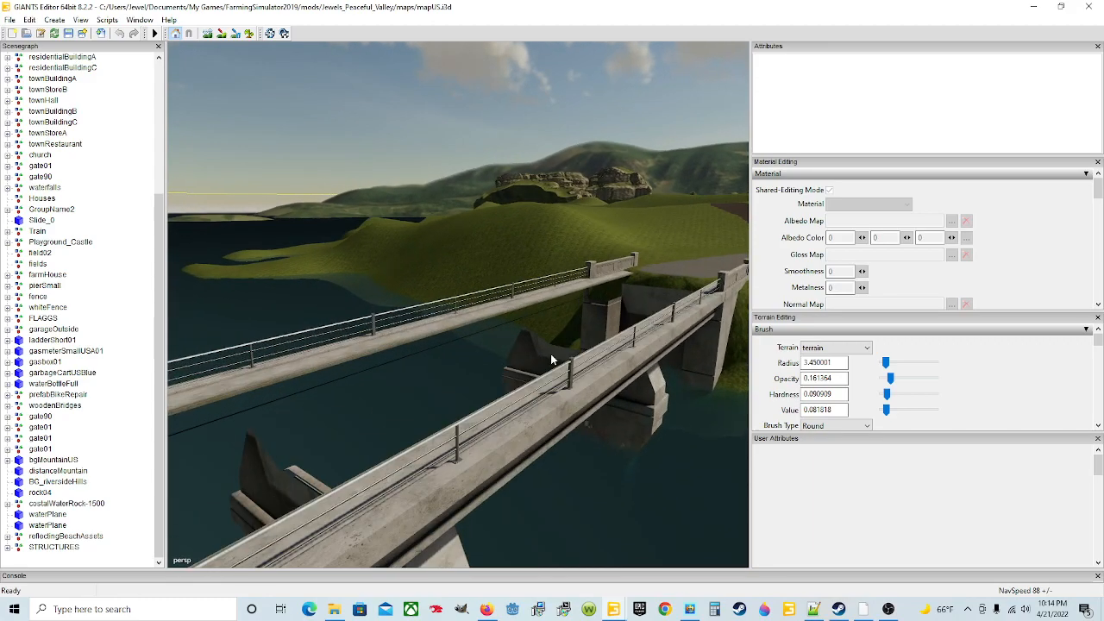
left_click_drag(555, 354, 533, 345, "alt")
scroll(405, 372, "down", 5)
Examine the river crossings around the low bridge, its gravel road approach and its whole span from above.
left_click_drag(379, 397, 685, 407, "alt")
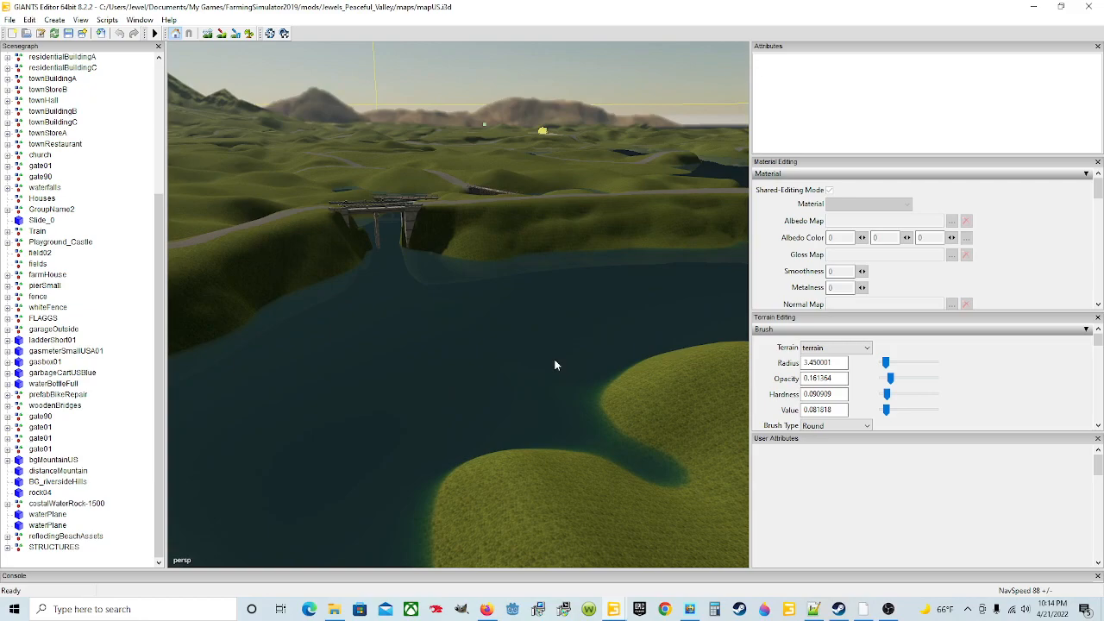
left_click_drag(598, 326, 267, 375, "alt")
left_click_drag(490, 412, 541, 333, "alt")
scroll(365, 376, "up", 4)
scroll(428, 332, "up", 3)
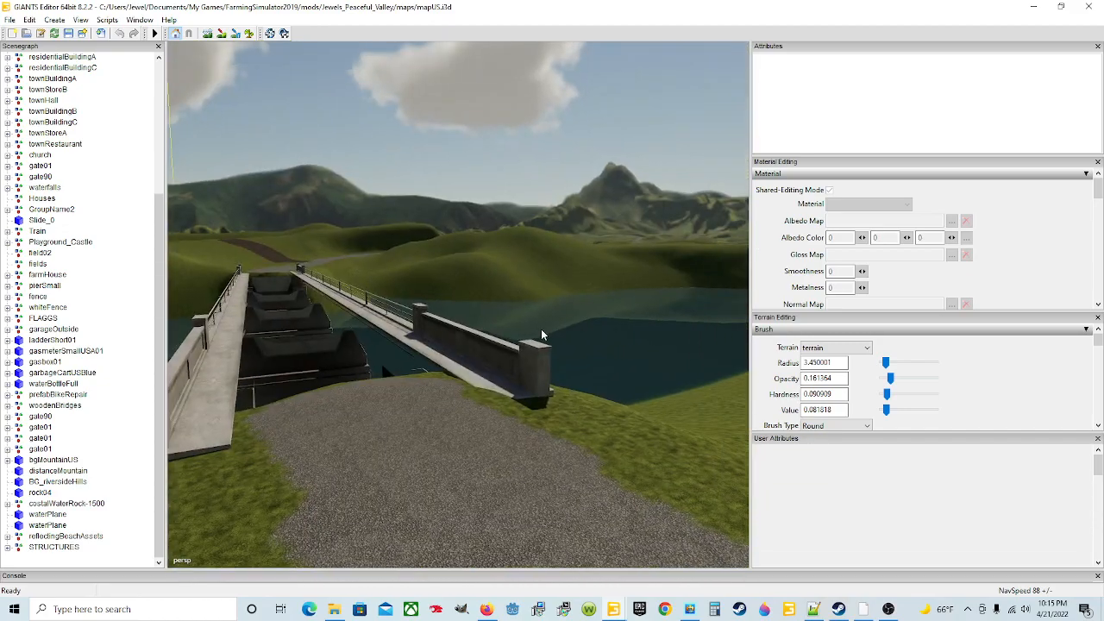
left_click_drag(397, 352, 624, 460, "alt")
scroll(316, 346, "up", 4)
scroll(624, 460, "down", 4)
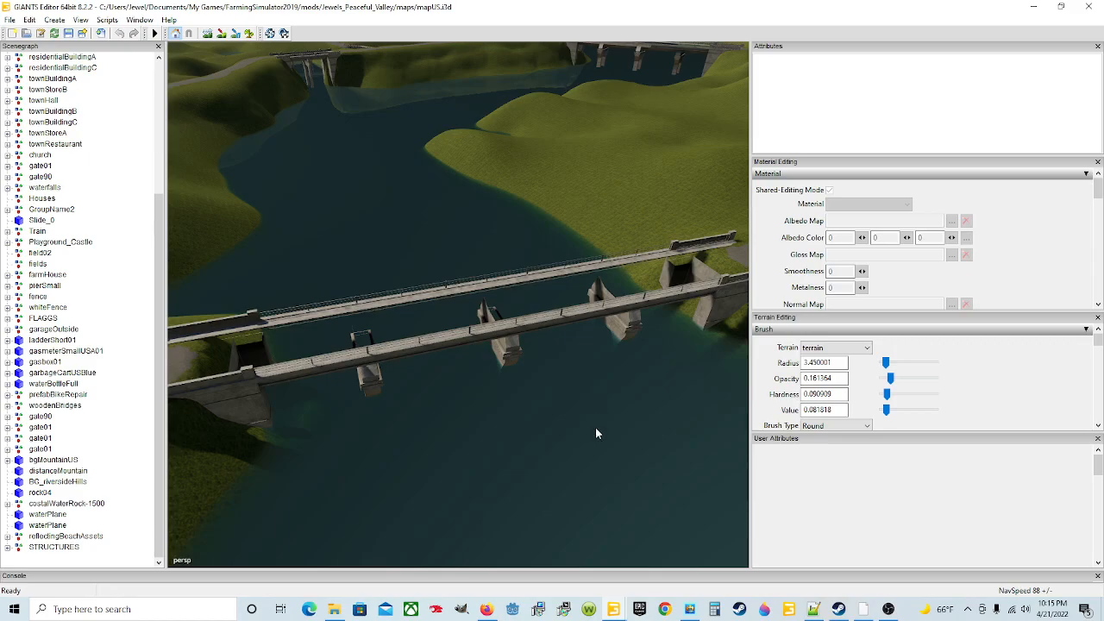
Switch to the other GIANTS Editor window containing the WaterOriginalKeeptest map.
mouse_move(625, 608)
left_click(683, 546)
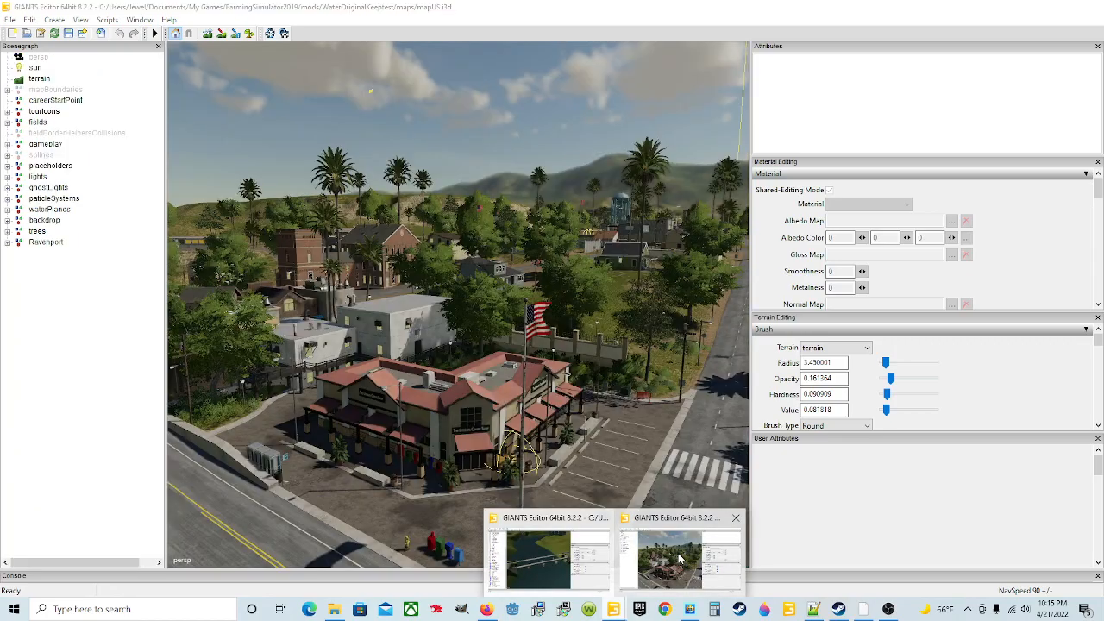
Look across the map from the town over the fields to the river canyon and its small lake.
left_click_drag(596, 469, 558, 416, "alt")
scroll(558, 422, "up", 12)
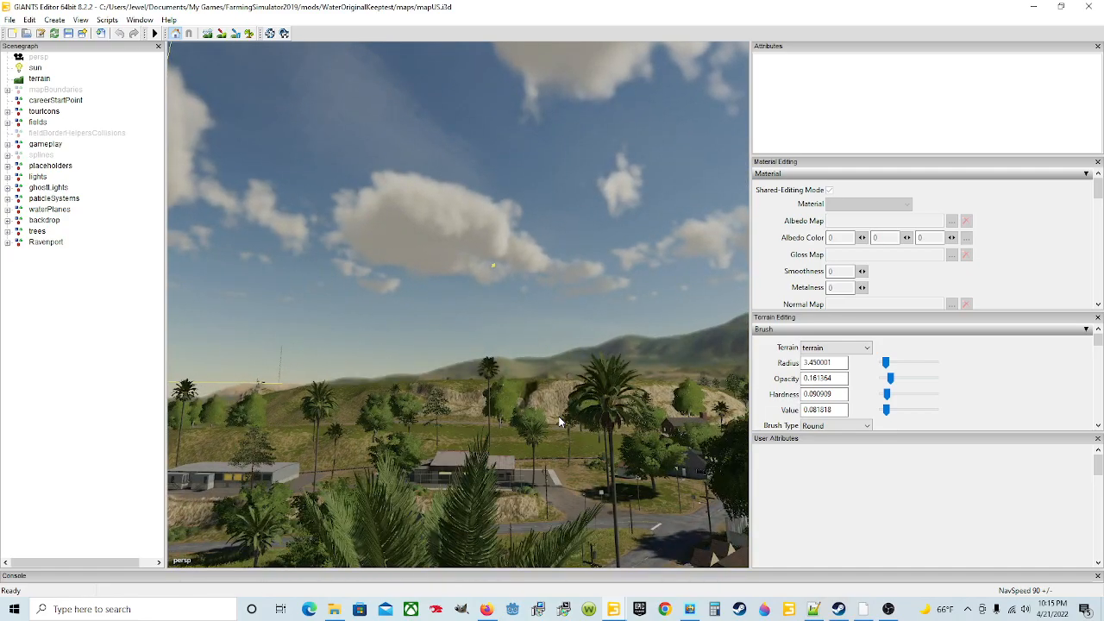
scroll(552, 419, "up", 10)
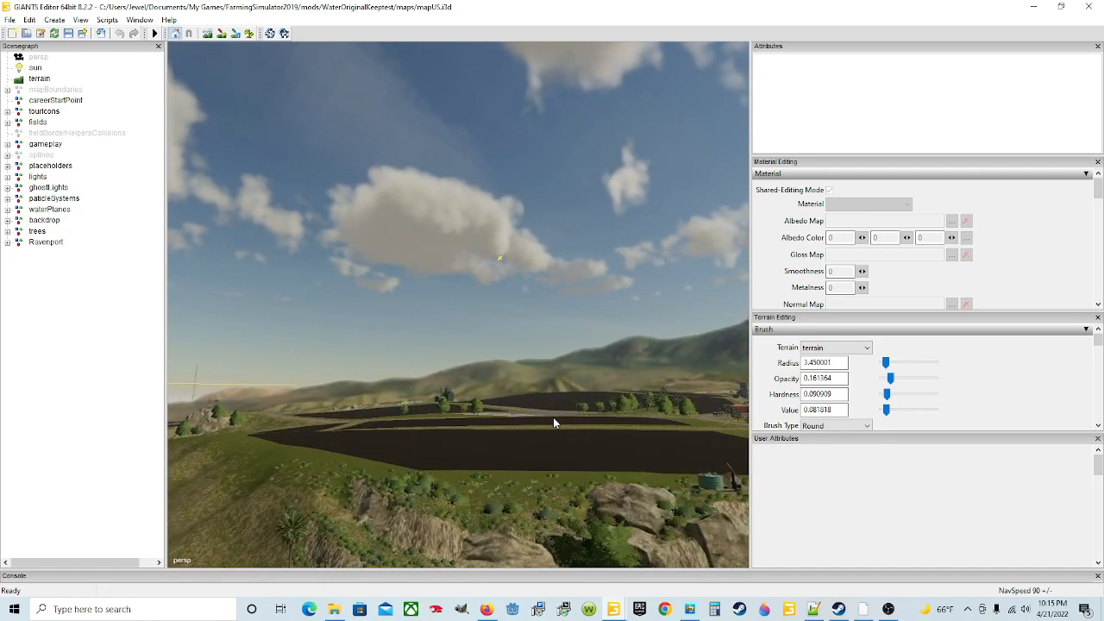
scroll(553, 418, "up", 10)
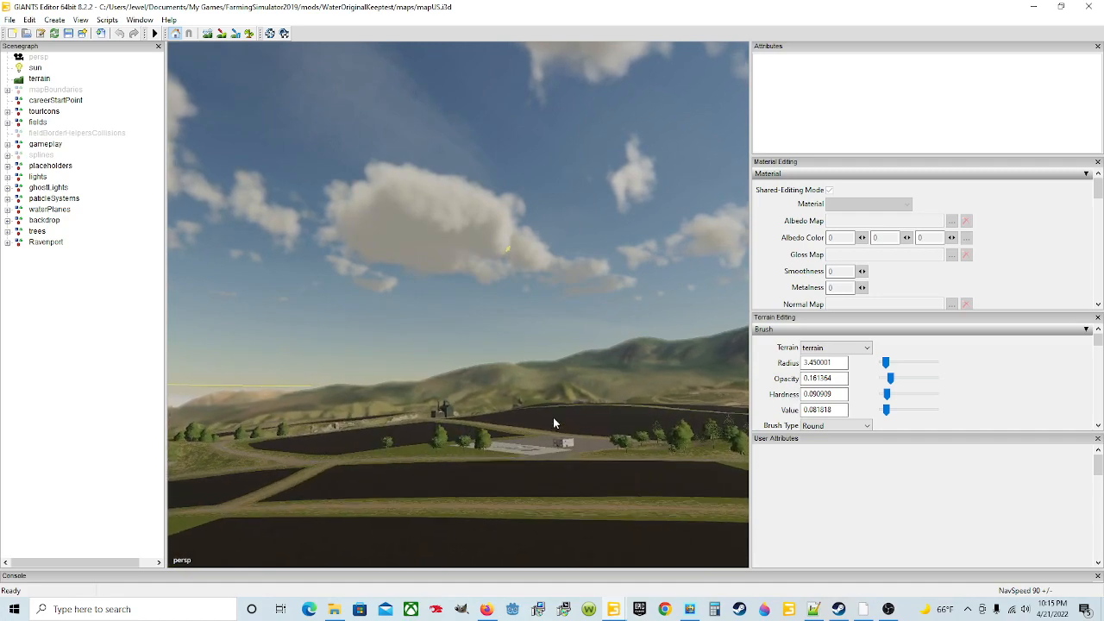
scroll(551, 418, "up", 10)
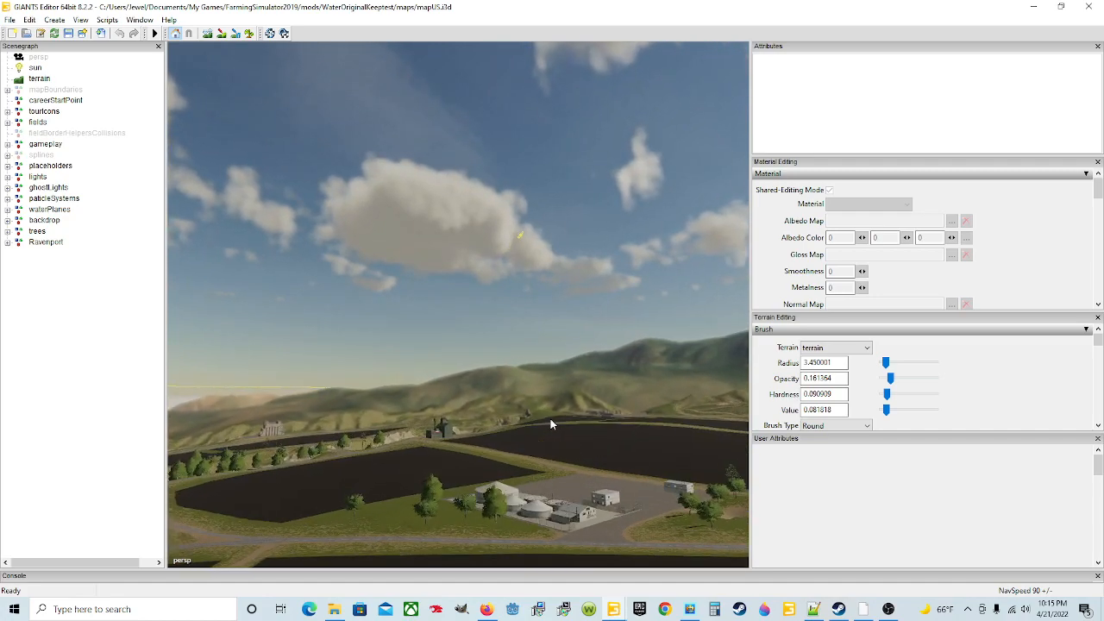
scroll(541, 422, "up", 3)
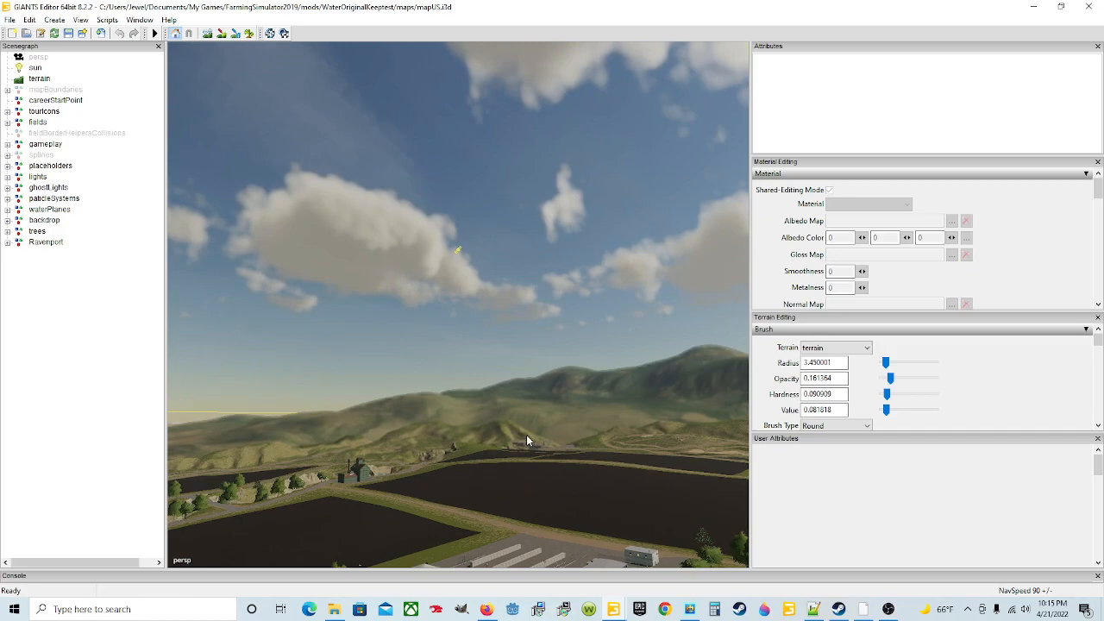
mouse_move(526, 481)
middle_mouse_down()
mouse_move(540, 435)
mouse_move(538, 542)
mouse_move(530, 433)
mouse_move(524, 463)
middle_mouse_up()
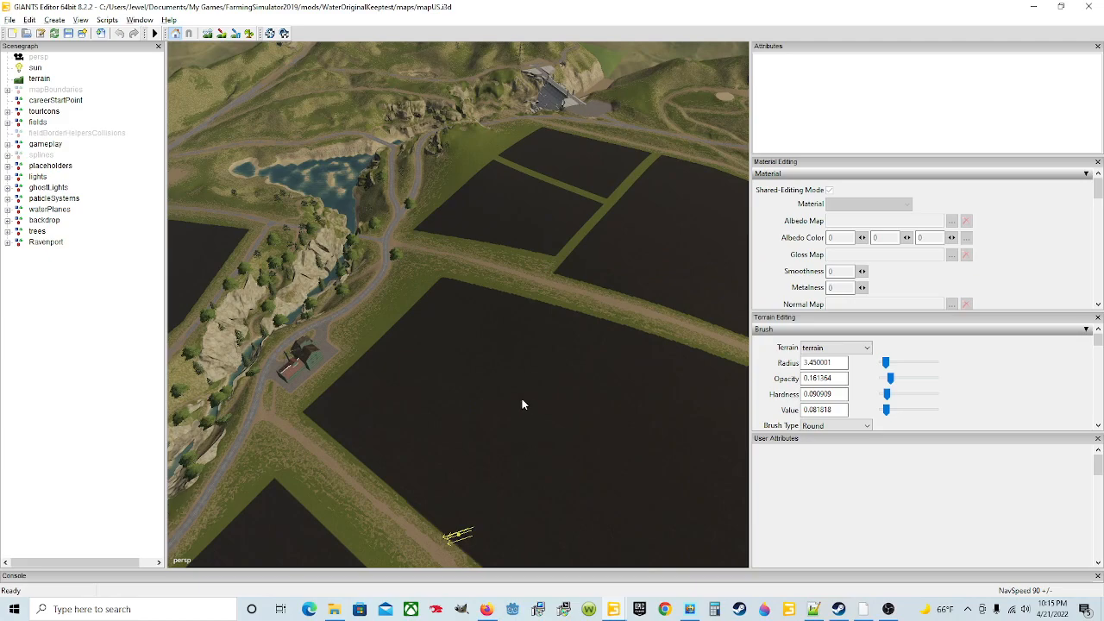
Locate the bridgeHead07 rock group beside the lake and bring its road bridge into close view.
left_click(384, 142)
left_click(373, 153)
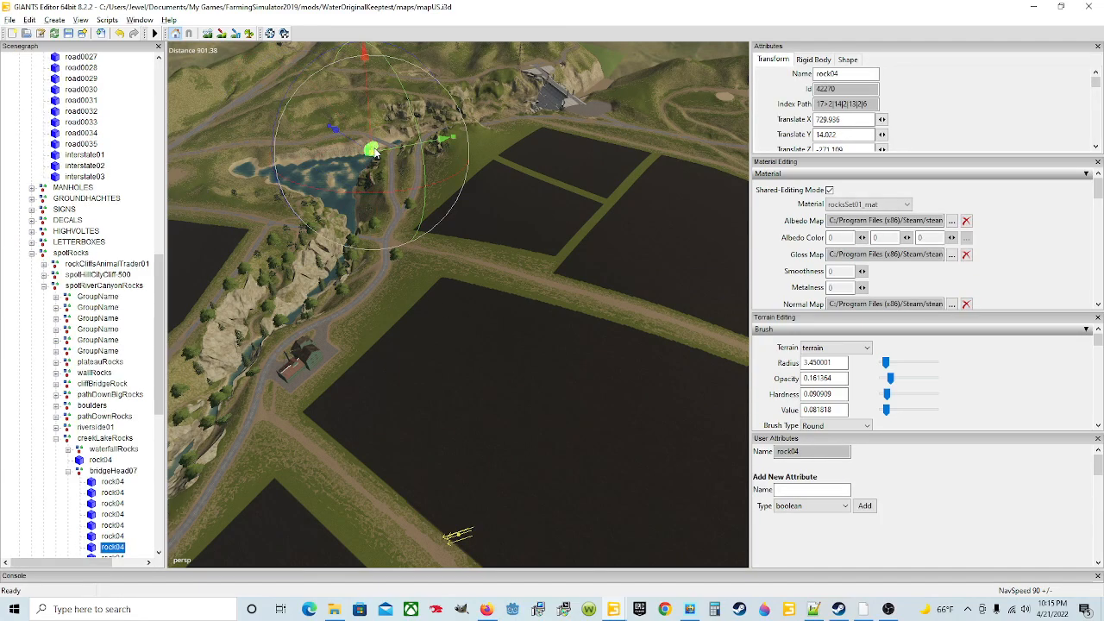
left_click(382, 151)
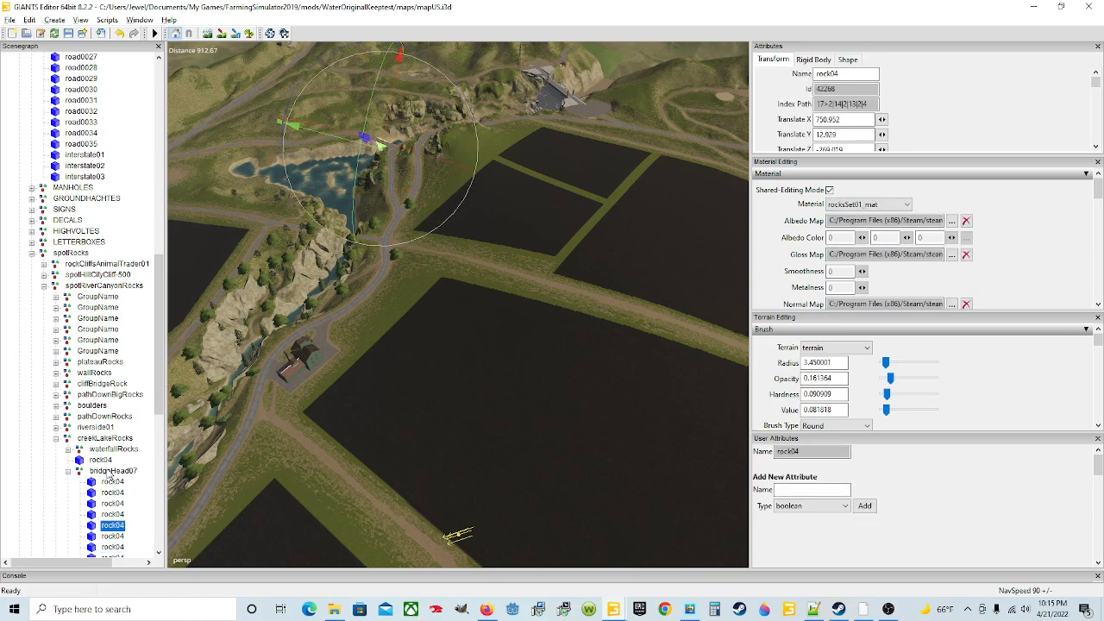
left_click(110, 472)
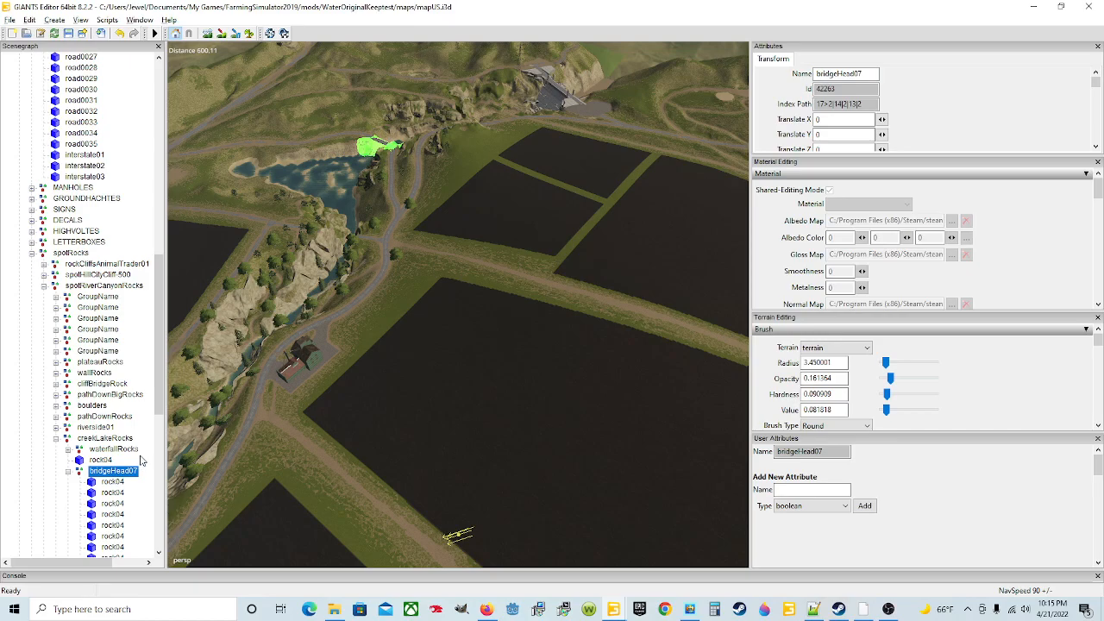
key("f")
left_click_drag(467, 397, 418, 362, "alt")
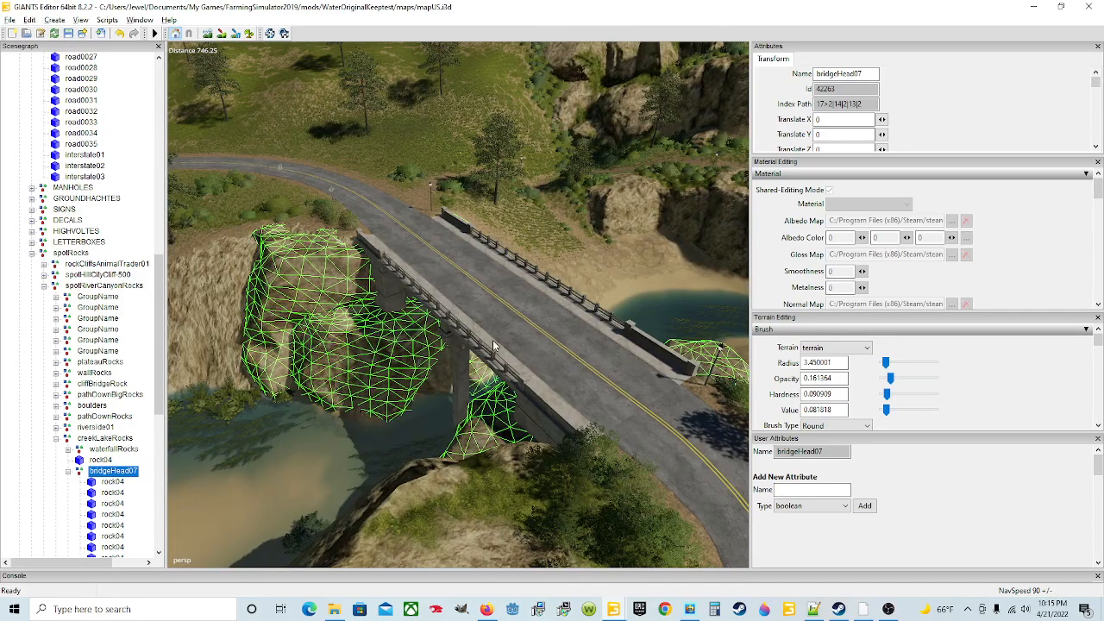
Select the streetBridge06R bridge over the creek, followed by its parent STRUCTURES group.
left_click(521, 363)
left_click(519, 377)
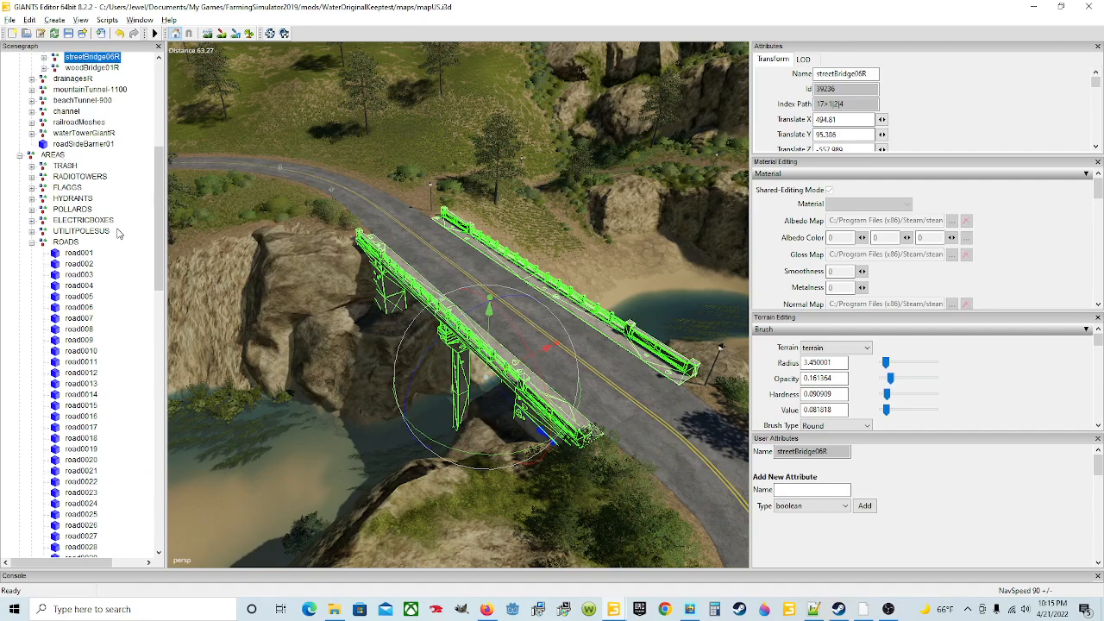
scroll(119, 233, "up", 4)
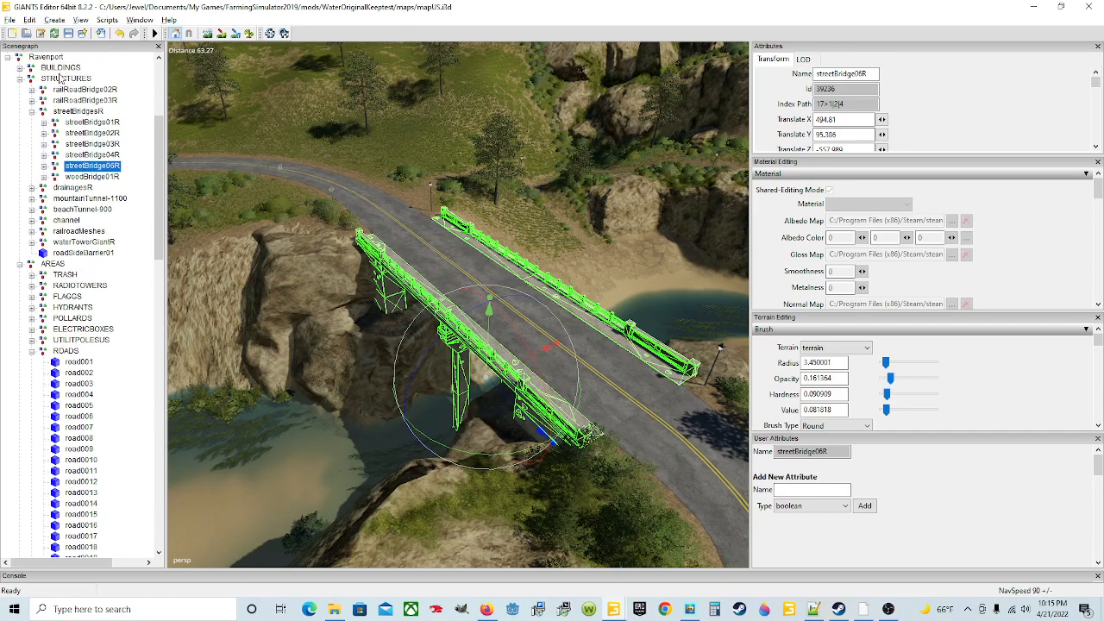
left_click(58, 80)
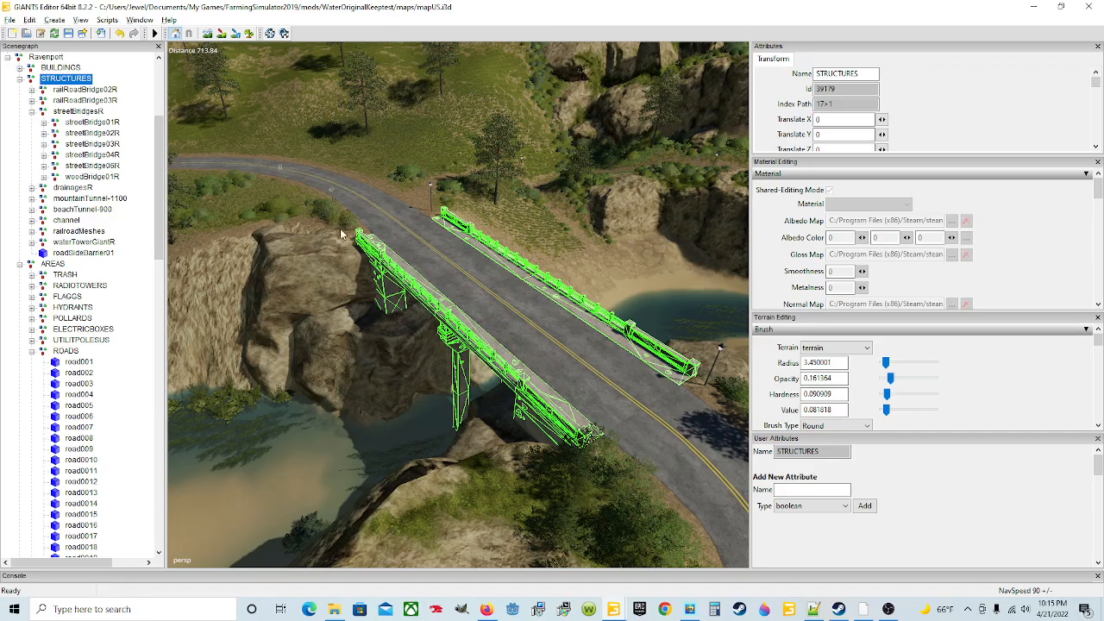
Examine the highlighted bridges and other pieces of the STRUCTURES group along the river canyon.
left_click_drag(470, 315, 264, 219, "alt")
left_click_drag(417, 316, 321, 363, "alt")
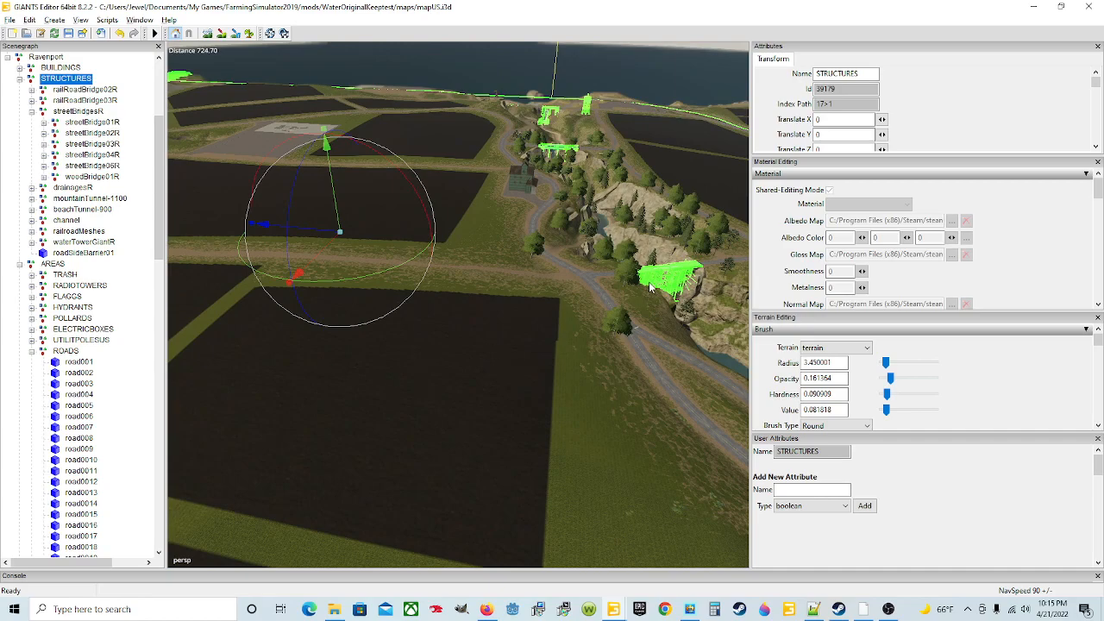
left_click_drag(532, 208, 614, 328, "alt")
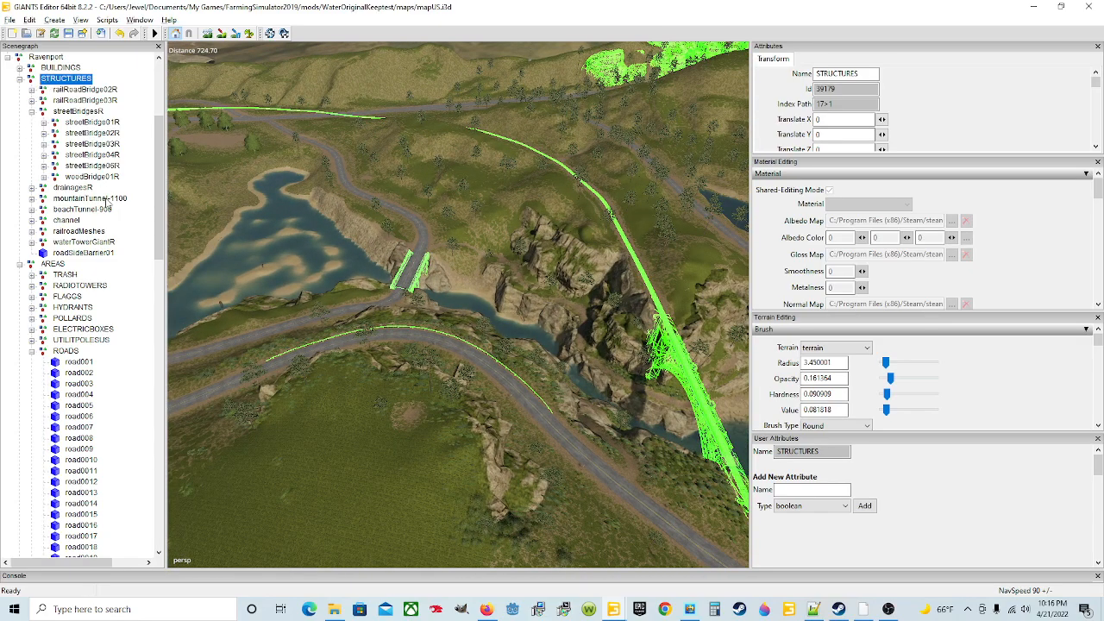
left_click_drag(306, 328, 398, 188, "alt")
left_click_drag(398, 373, 283, 372, "alt")
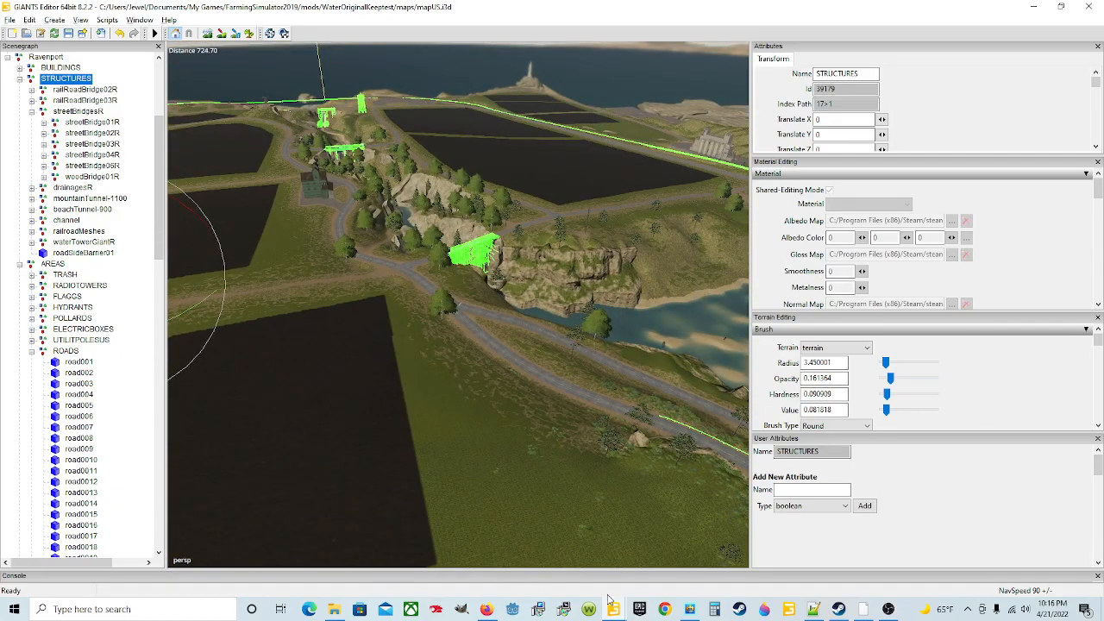
Switch to the editor window with the Jewels_Peaceful_Valley map and inspect the low bridge's far abutment and road approach.
mouse_move(616, 610)
left_click(569, 552)
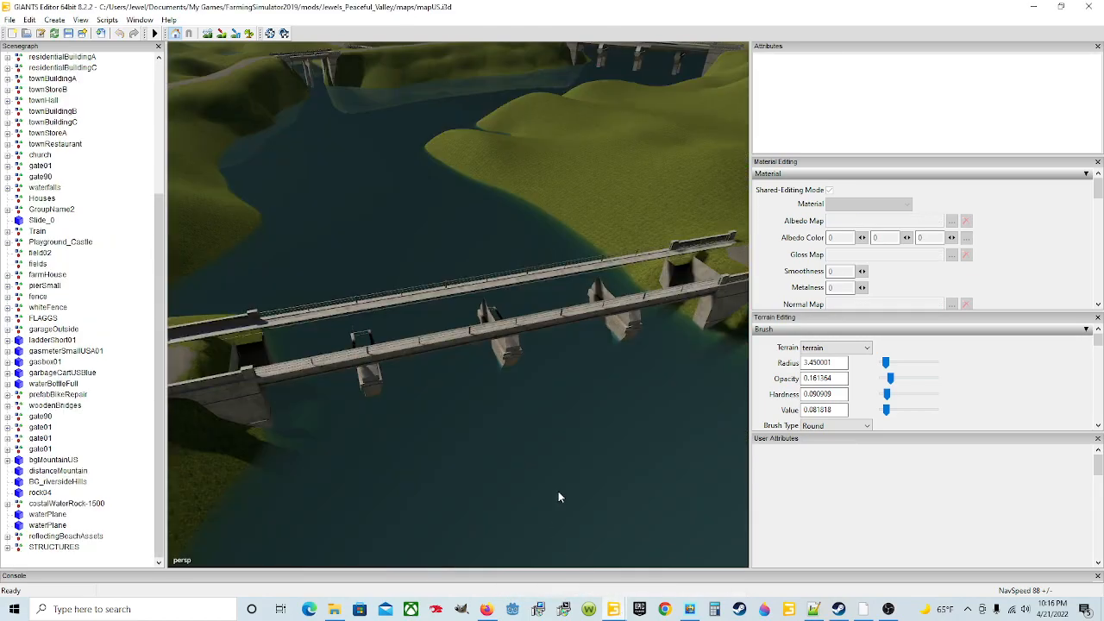
left_click_drag(537, 444, 601, 452, "alt")
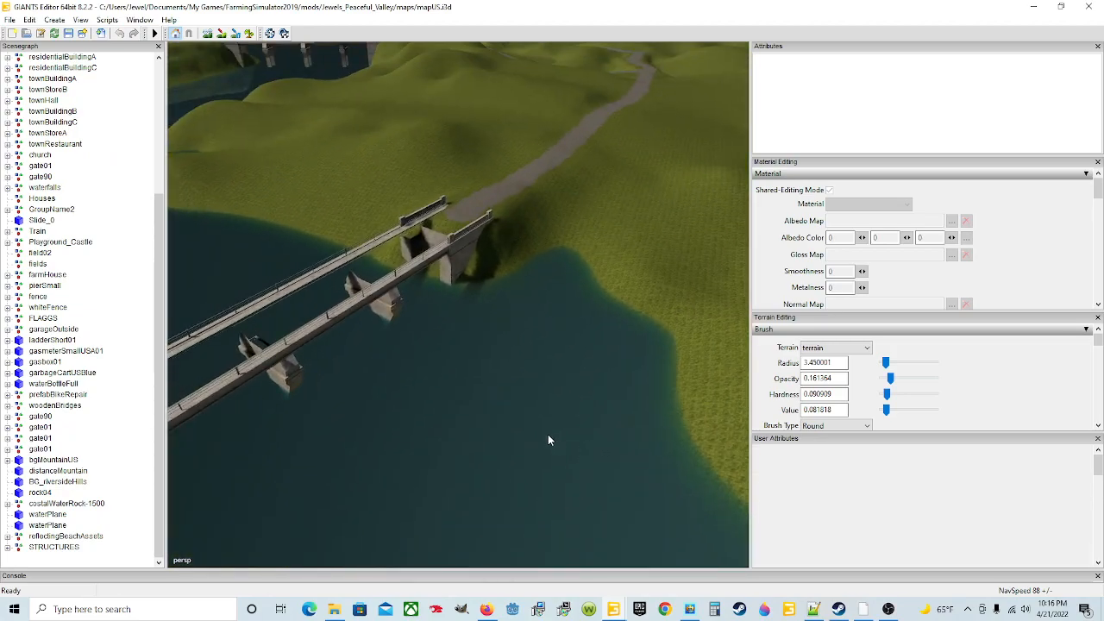
left_click_drag(498, 444, 441, 362, "alt")
scroll(441, 362, "up", 10)
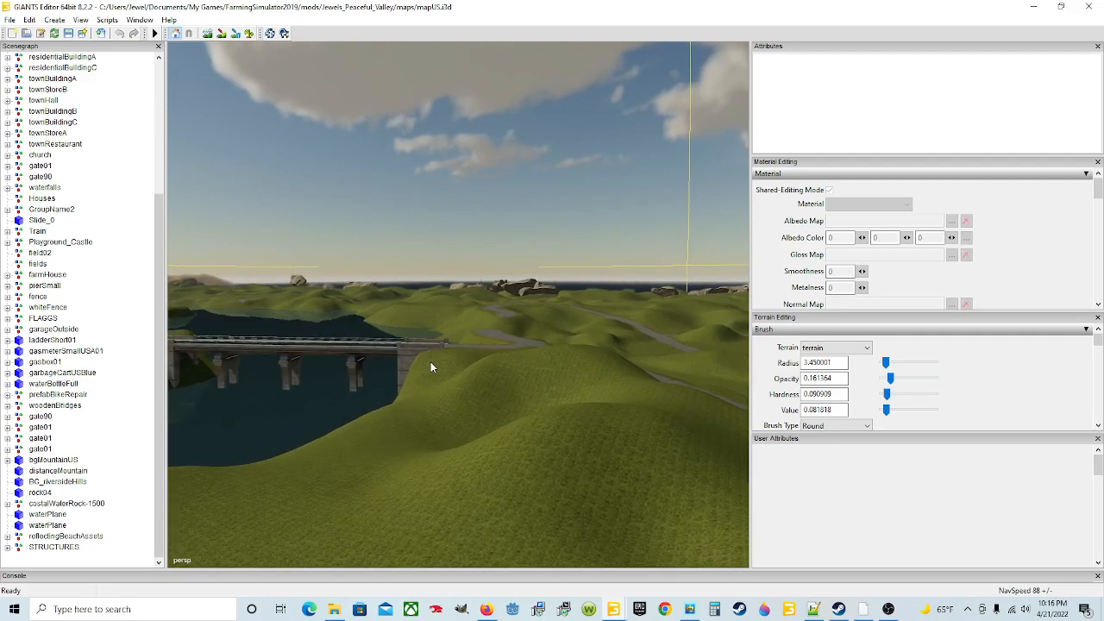
Examine the river crossings beyond the low bridge, including the two wooden bridges near the gravel road.
scroll(430, 361, "up", 10)
left_click_drag(428, 363, 226, 359, "alt")
scroll(267, 359, "up", 6)
scroll(507, 434, "down", 5)
scroll(333, 351, "up", 8)
left_click_drag(333, 352, 408, 371, "alt")
scroll(490, 409, "up", 6)
scroll(447, 362, "up", 4)
scroll(313, 418, "down", 5)
scroll(424, 370, "up", 3)
left_click_drag(421, 423, 483, 473, "alt")
scroll(411, 395, "up", 5)
scroll(418, 444, "up", 3)
scroll(417, 444, "down", 1)
left_click_drag(416, 441, 600, 451, "alt")
scroll(474, 401, "down", 3)
scroll(446, 395, "up", 4)
scroll(446, 395, "down", 4)
scroll(446, 395, "down", 4)
scroll(595, 450, "down", 4)
left_click_drag(505, 436, 426, 445, "alt")
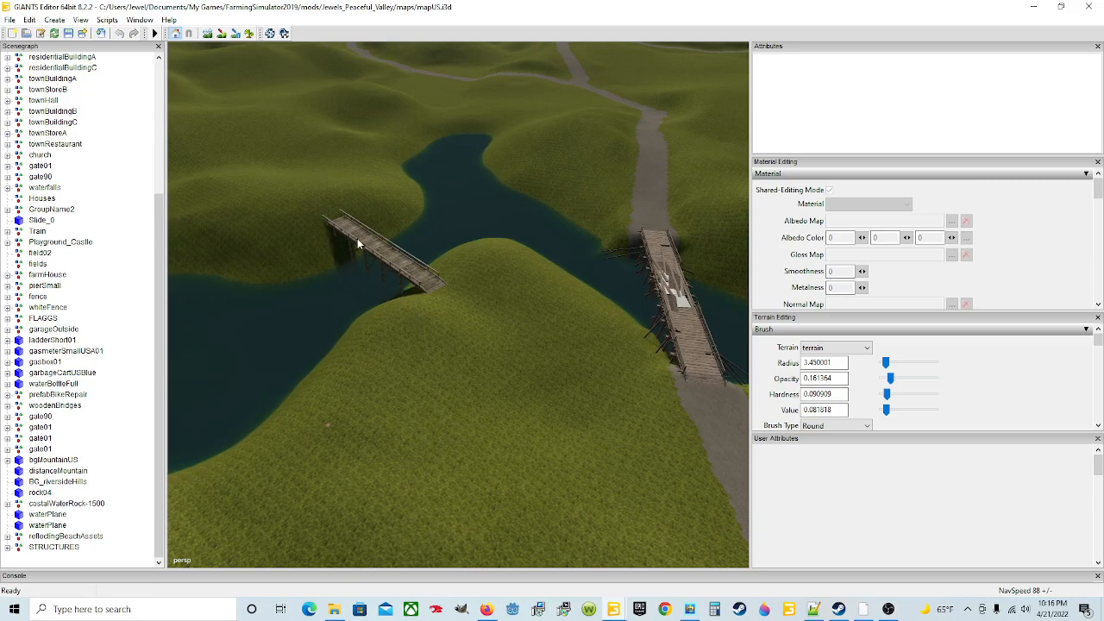
Duplicate the streetBridge04R concrete bridge at the end of the gravel road.
left_click_drag(406, 273, 734, 279, "alt")
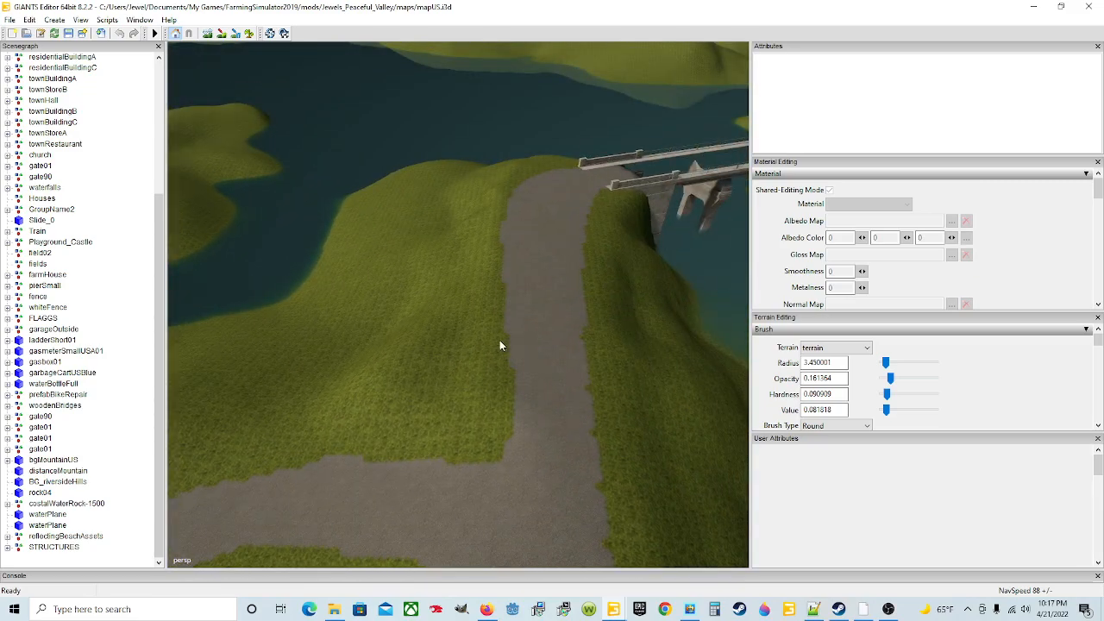
left_click_drag(499, 340, 542, 330, "alt")
scroll(517, 313, "up", 5)
left_click_drag(420, 357, 511, 363, "alt")
scroll(469, 312, "up", 6)
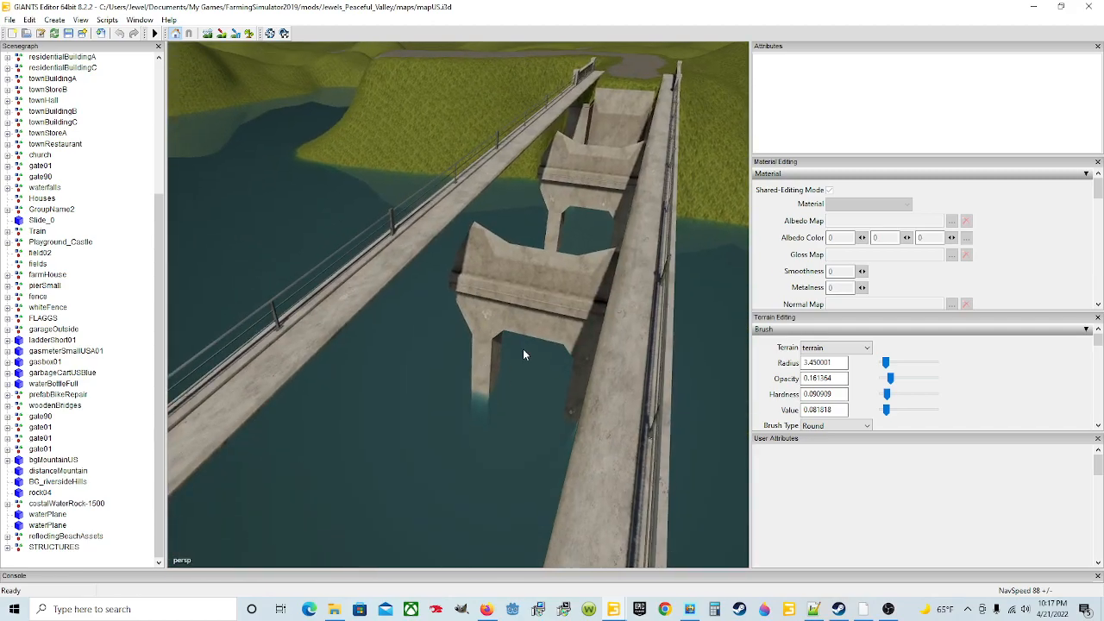
left_click(575, 317)
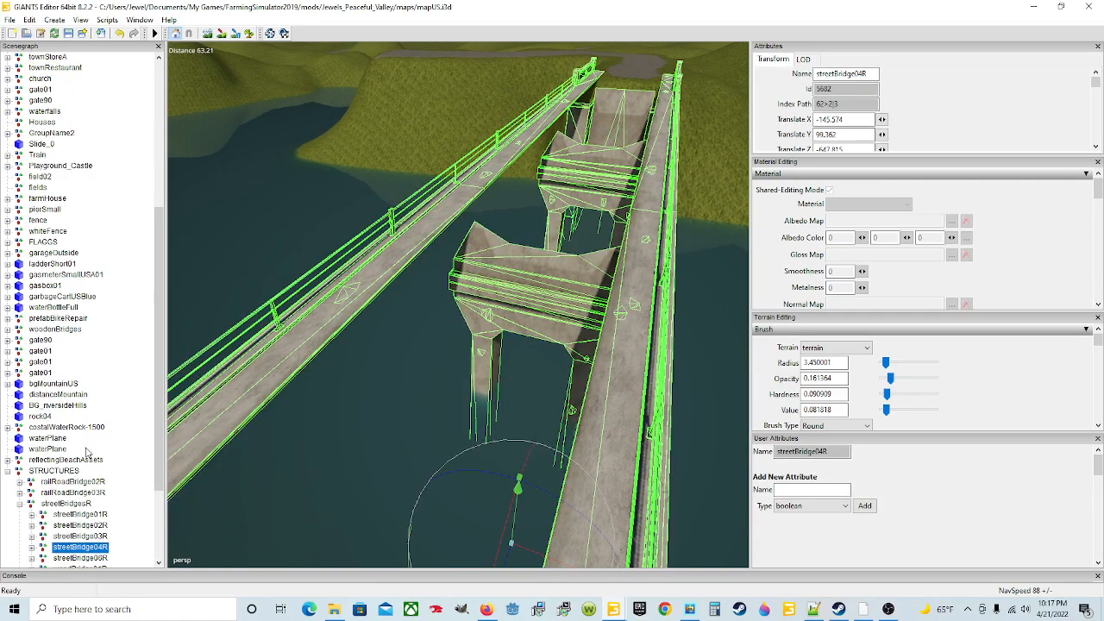
scroll(86, 452, "down", 4)
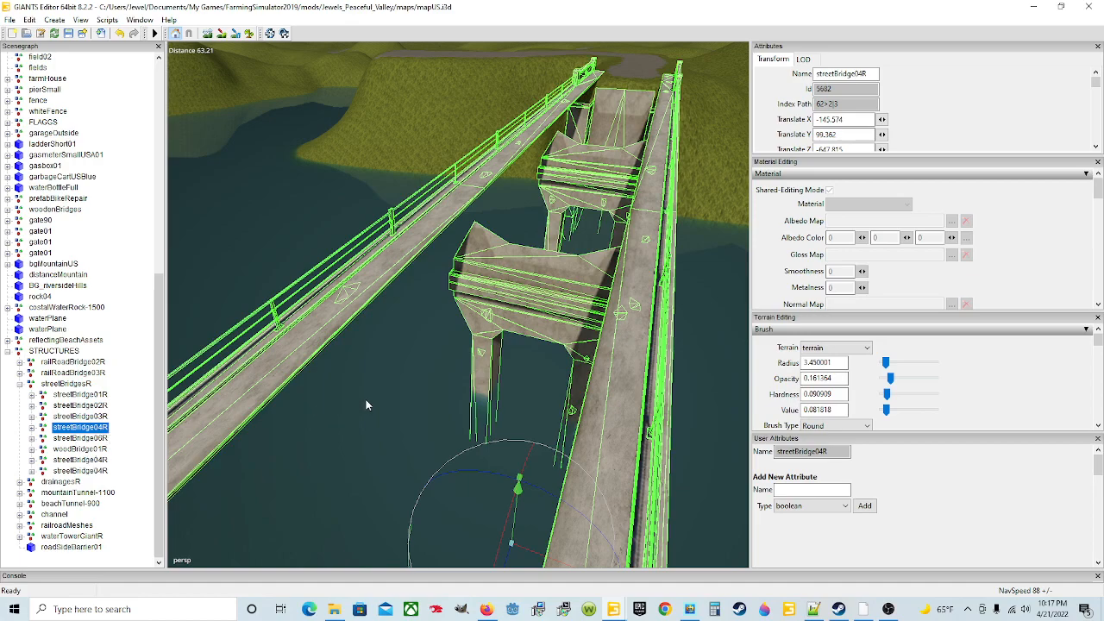
key("ctrl+d")
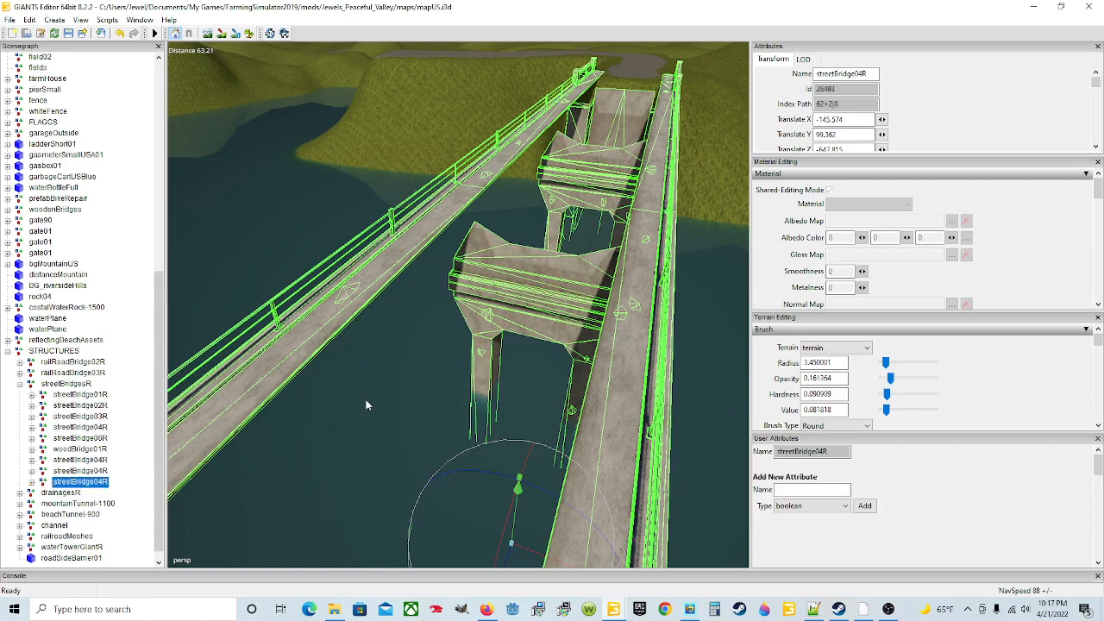
Place the streetBridge04R copy over the narrow river inlet between the two gravel road ends.
scroll(450, 378, "down", 5)
left_click_drag(405, 420, 350, 326, "alt")
scroll(350, 326, "up", 4)
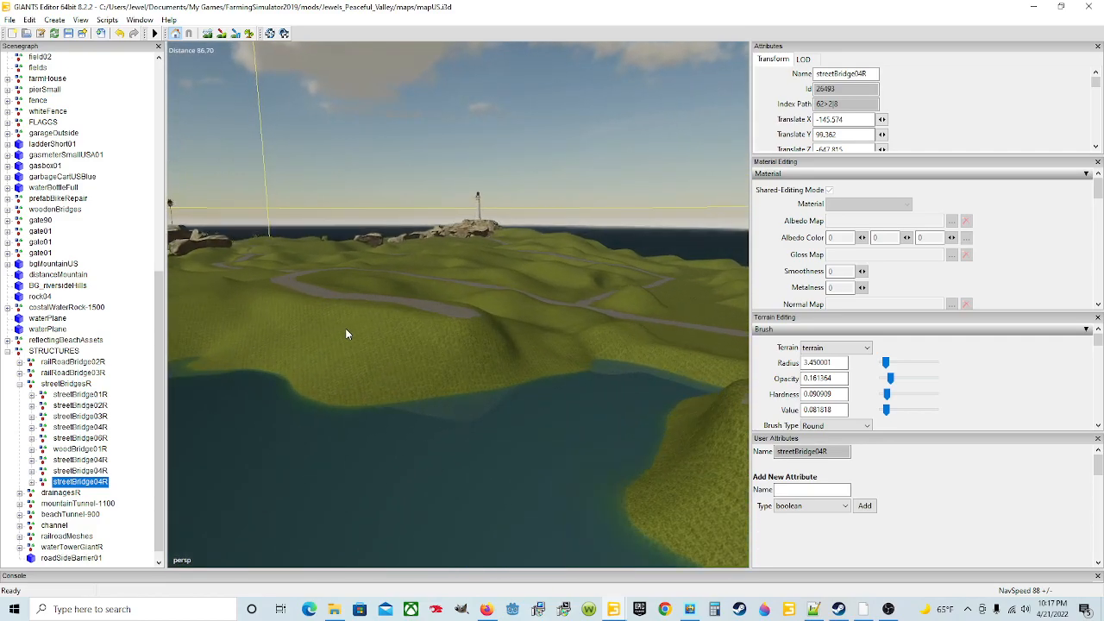
scroll(345, 329, "up", 4)
scroll(321, 333, "up", 4)
left_click_drag(321, 334, 480, 385, "alt")
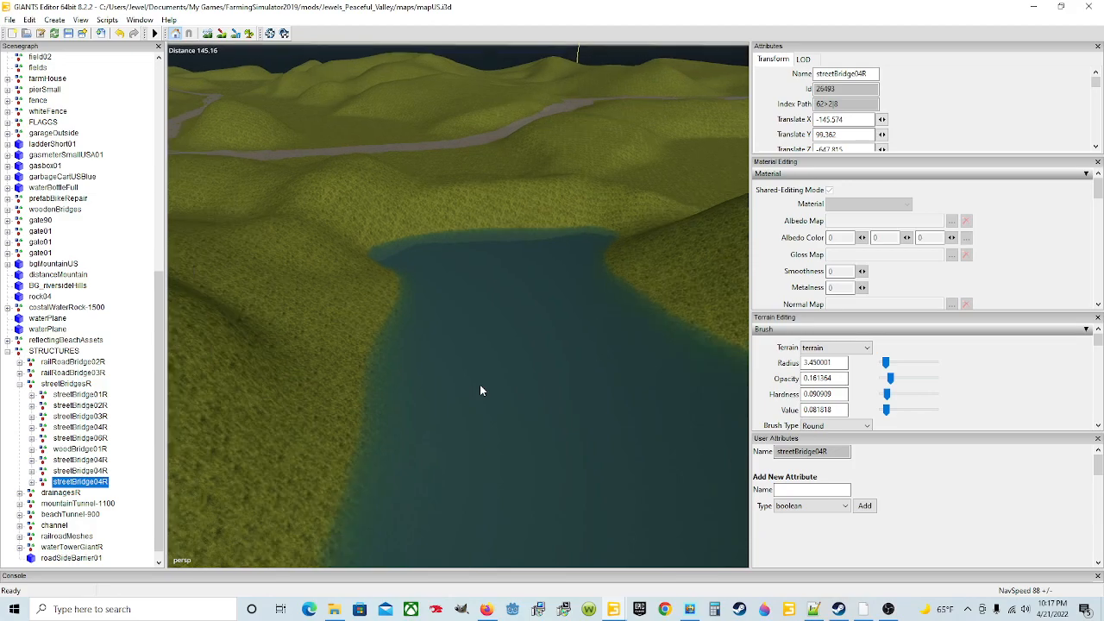
scroll(478, 382, "down", 5)
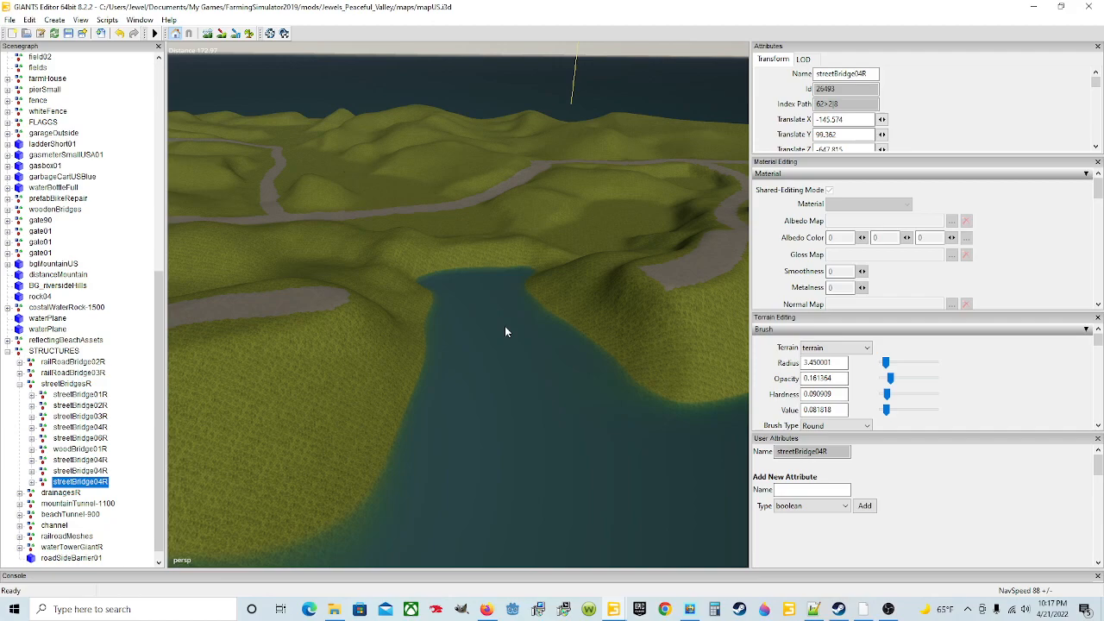
key("ctrl+b")
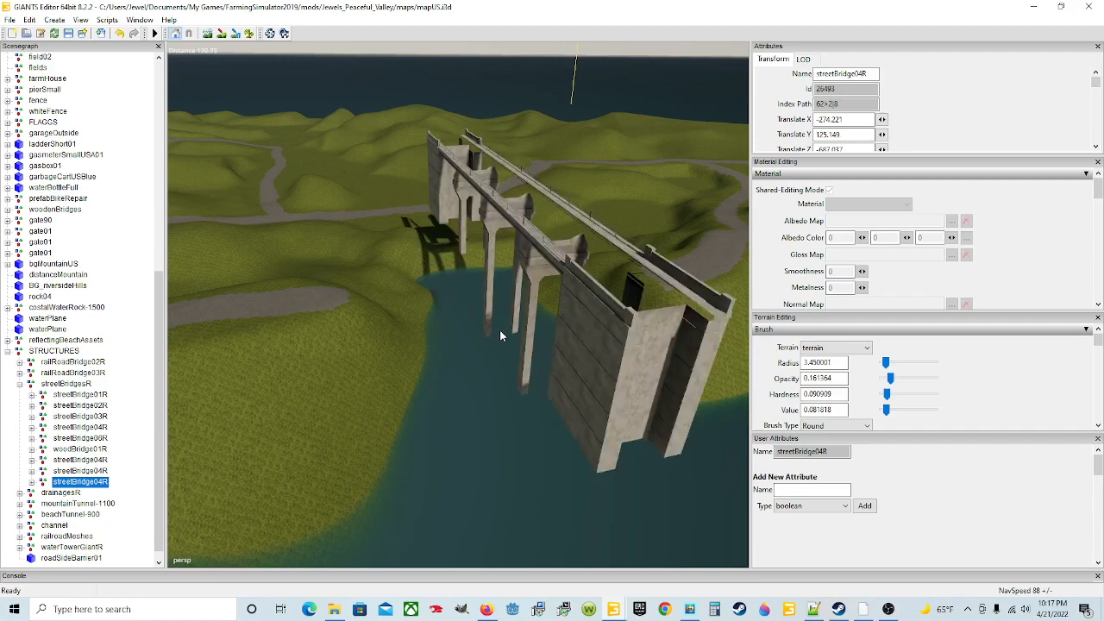
Turn the bridge copy across the inlet in line with the road ends and lower it to a height of about 105.56.
key("ctrl+b")
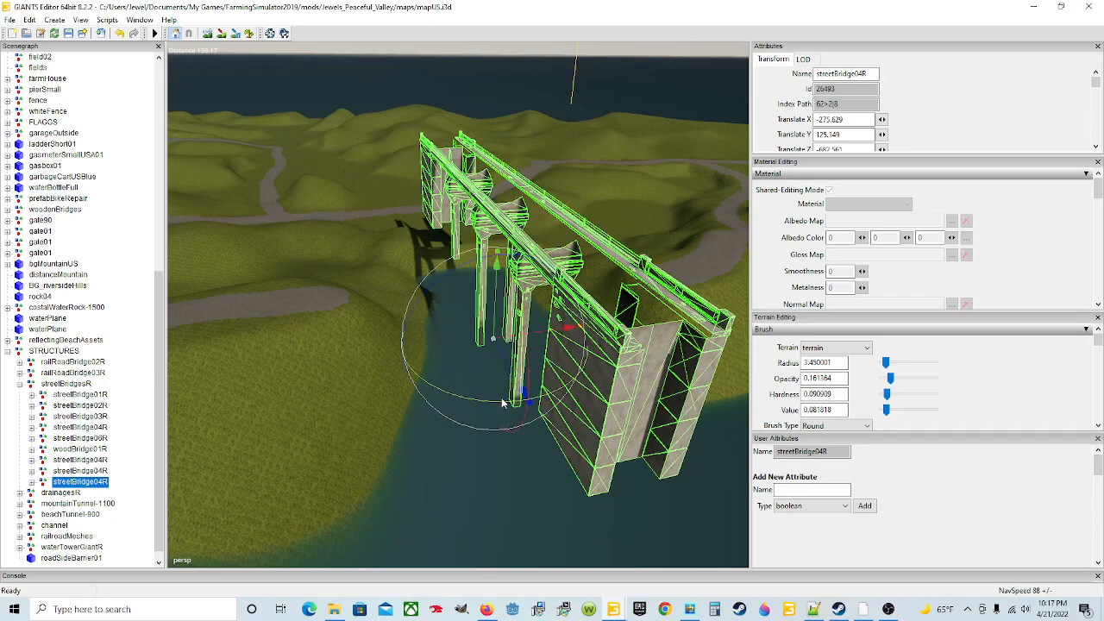
left_click_drag(497, 401, 606, 341)
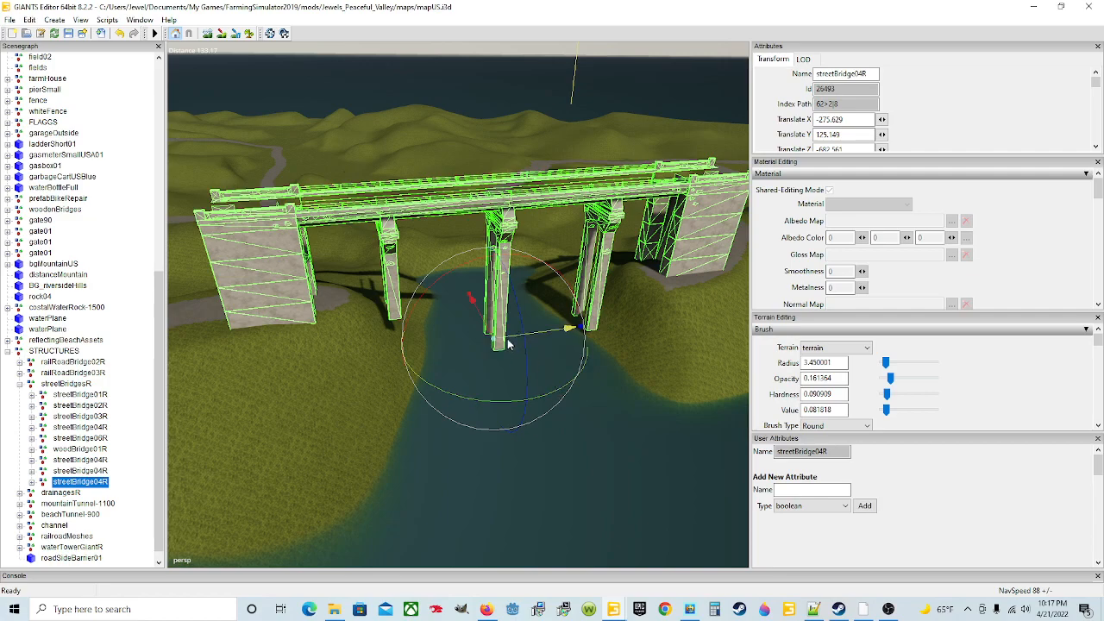
left_click_drag(509, 343, 512, 377)
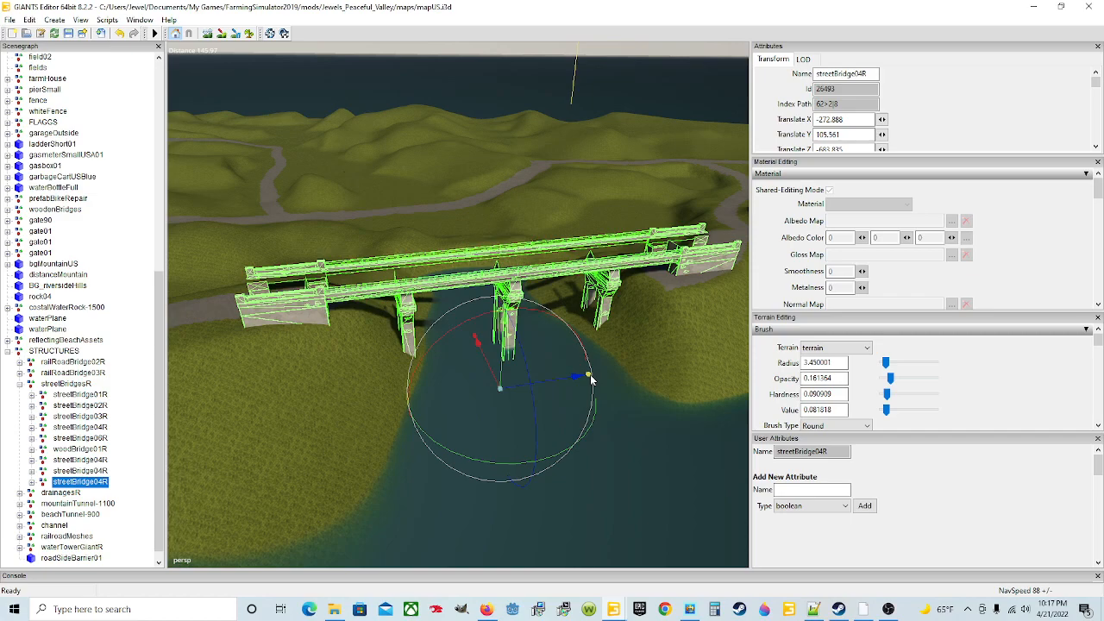
Shorten the bridge copy's span to fit between the two road ends and check its alignment with the gravel road.
left_click_drag(591, 376, 589, 377)
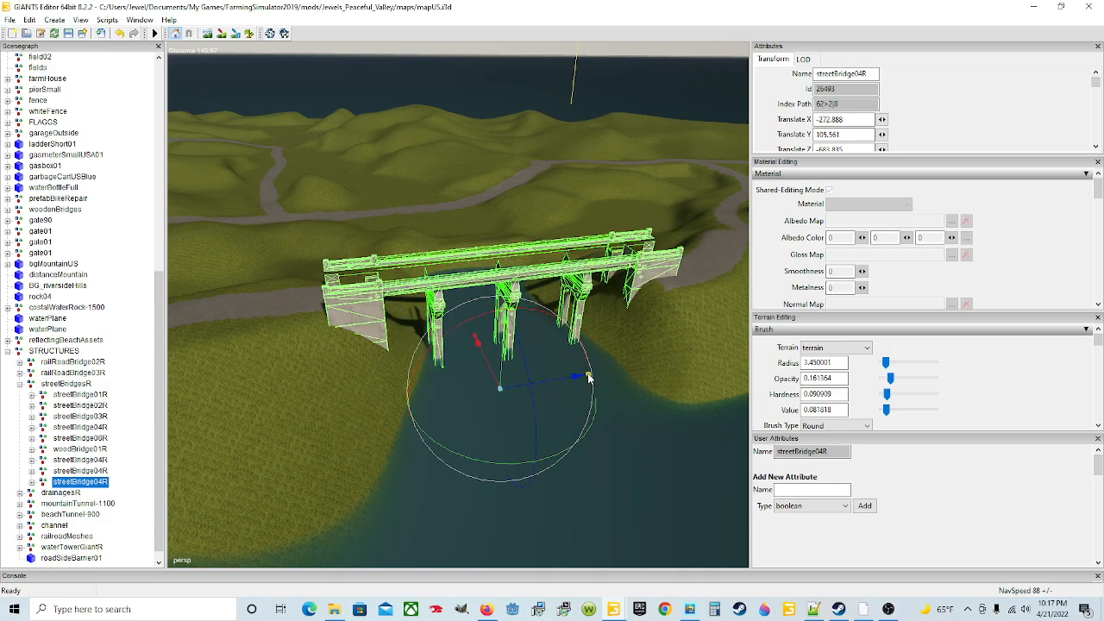
left_click_drag(495, 371, 482, 406, "alt")
scroll(407, 314, "up", 5)
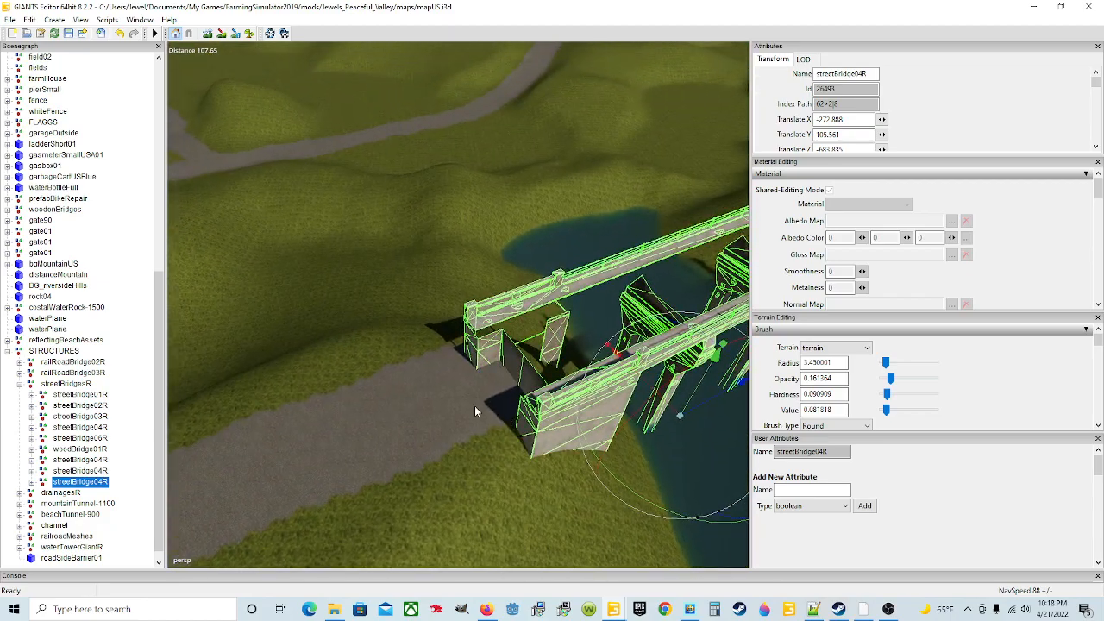
scroll(431, 405, "up", 3)
left_click_drag(408, 404, 459, 401, "alt")
scroll(566, 373, "down", 3)
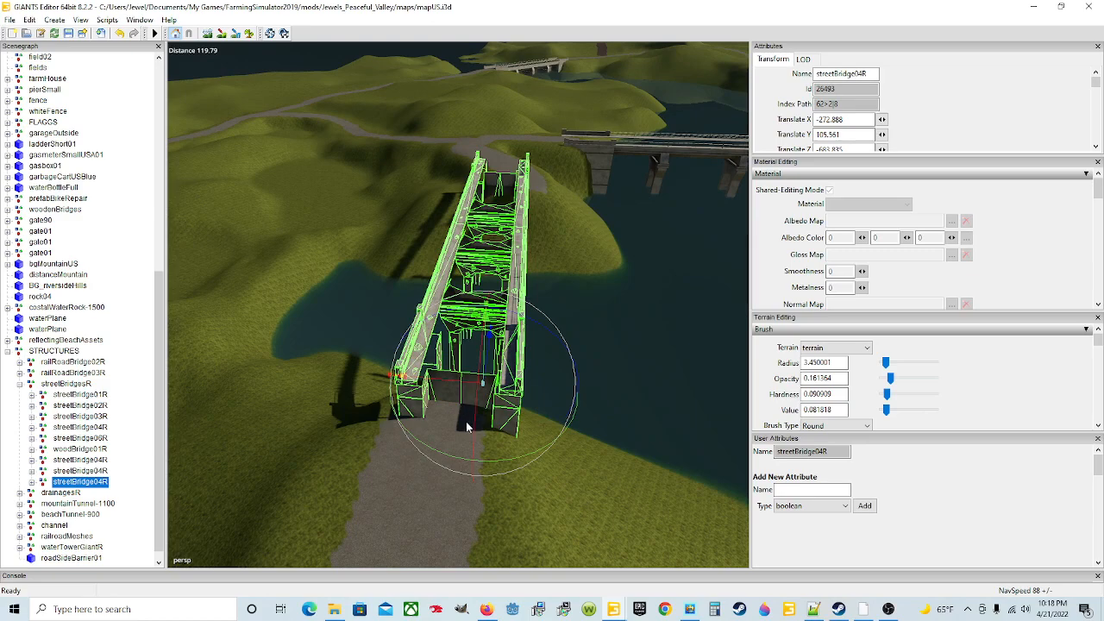
Turn the bridge copy slightly in line with the gravel road and shift it to about X -272.079, Z -681.612.
mouse_move(497, 459)
left_mouse_down()
mouse_move(476, 458)
mouse_move(489, 465)
left_mouse_up()
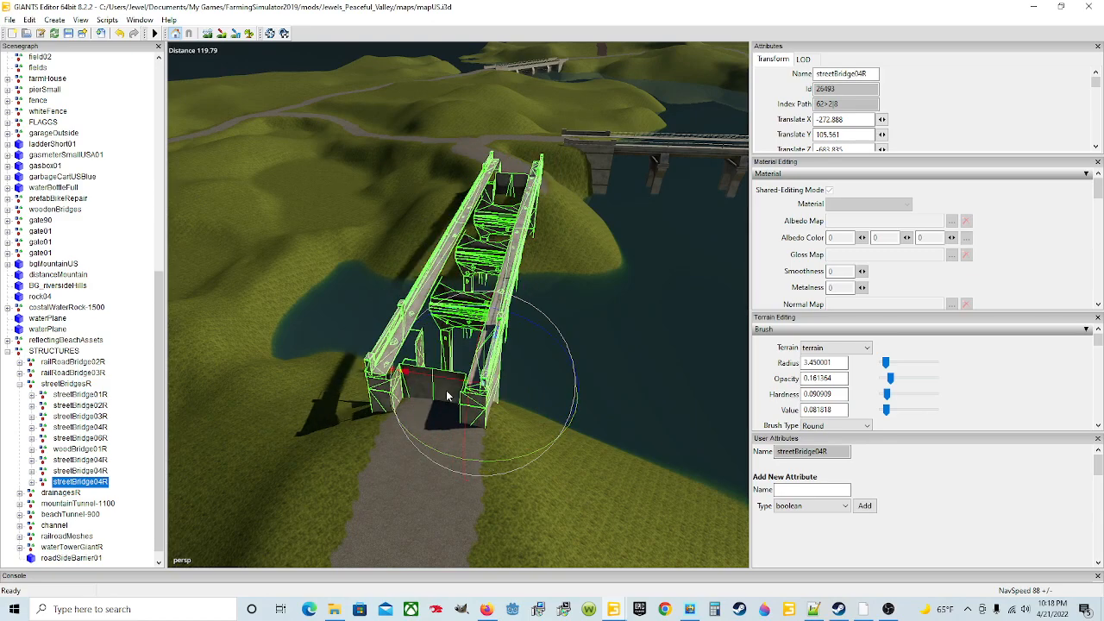
left_click_drag(447, 386, 463, 294)
scroll(438, 405, "up", 2)
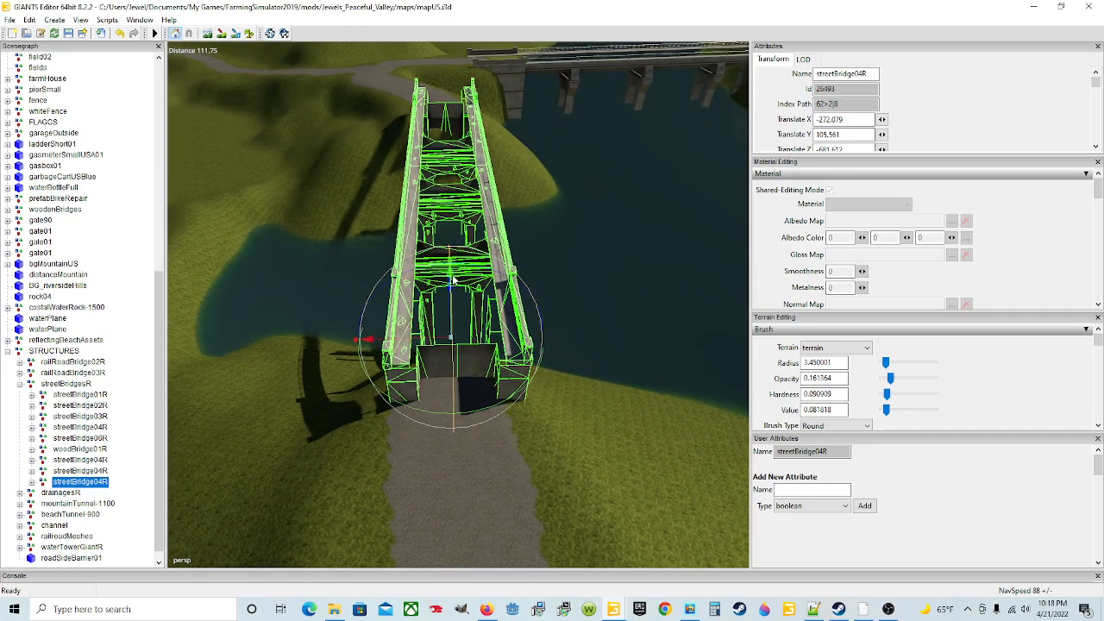
Lower the bridge copy to a height of about 99.4 so its deck sits at the road surface.
scroll(451, 289, "up", 2)
left_click_drag(448, 289, 431, 315, "alt")
left_click_drag(576, 289, 580, 322)
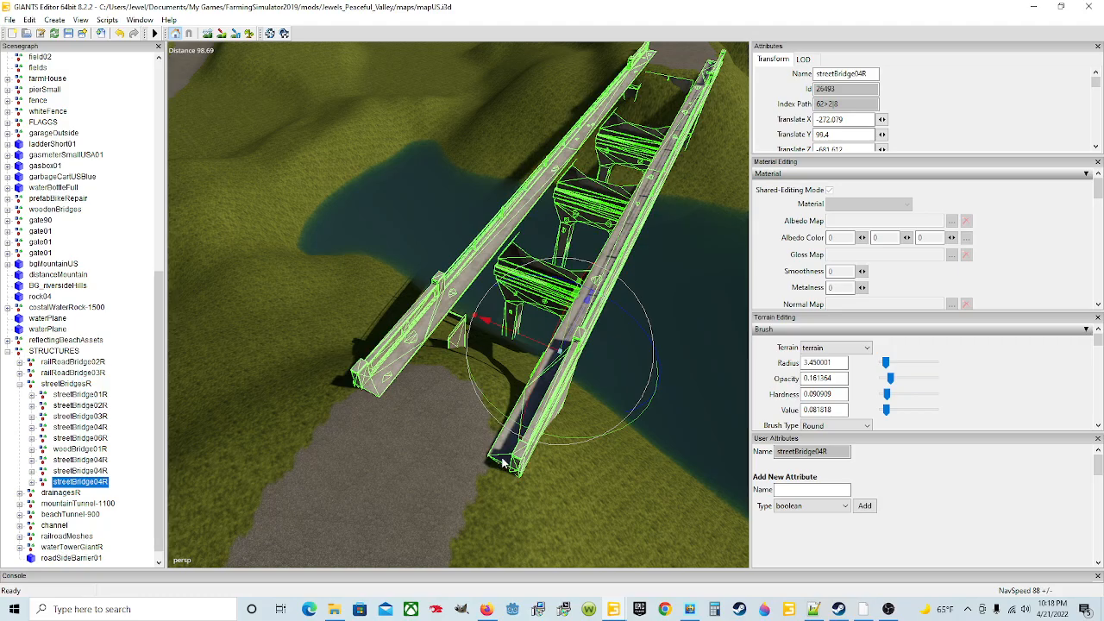
Check how the lowered bridge's deck and side walls meet the gravel road surface at the near end.
left_click_drag(455, 349, 259, 253, "alt")
scroll(384, 372, "up", 2)
scroll(516, 379, "down", 3)
scroll(510, 357, "up", 5)
left_click_drag(270, 332, 370, 227, "alt")
left_click_drag(446, 254, 527, 316, "alt")
scroll(545, 161, "up", 5)
scroll(532, 178, "down", 5)
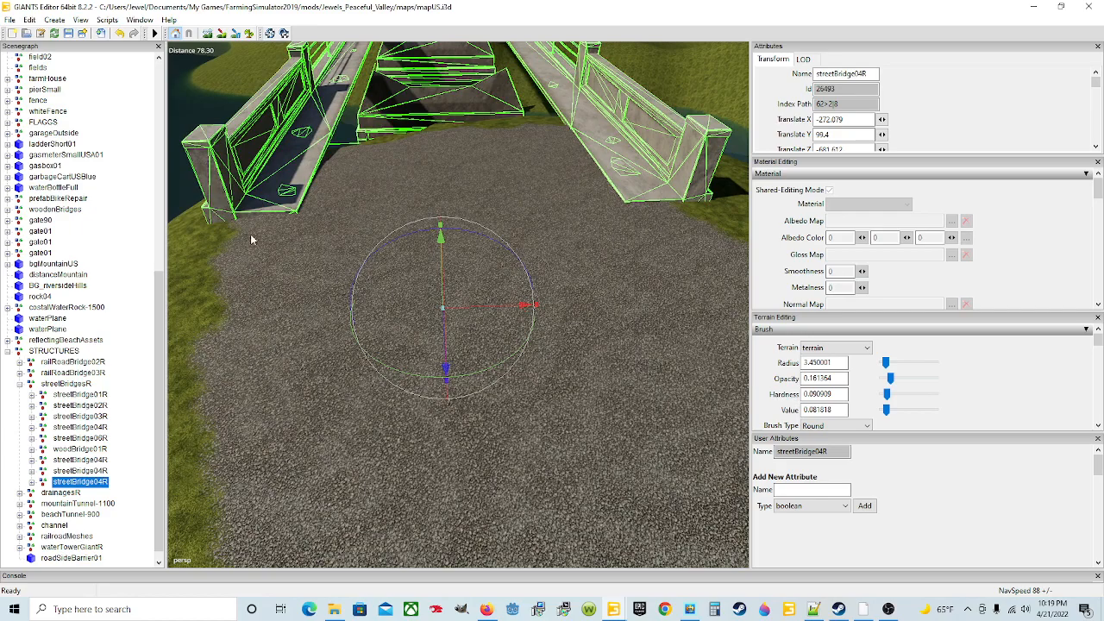
left_click_drag(510, 281, 426, 215, "alt")
Set terrain sculpting to Subtract, raise the brush hardness to 0.190909 and value to 0.181818, and dig out the ground at the far abutment's back wall.
key("f")
left_click_drag(668, 225, 414, 171, "alt")
scroll(414, 171, "up", 3)
left_click_drag(456, 209, 439, 146, "alt")
scroll(411, 157, "up", 2)
left_click_drag(489, 209, 417, 349, "alt")
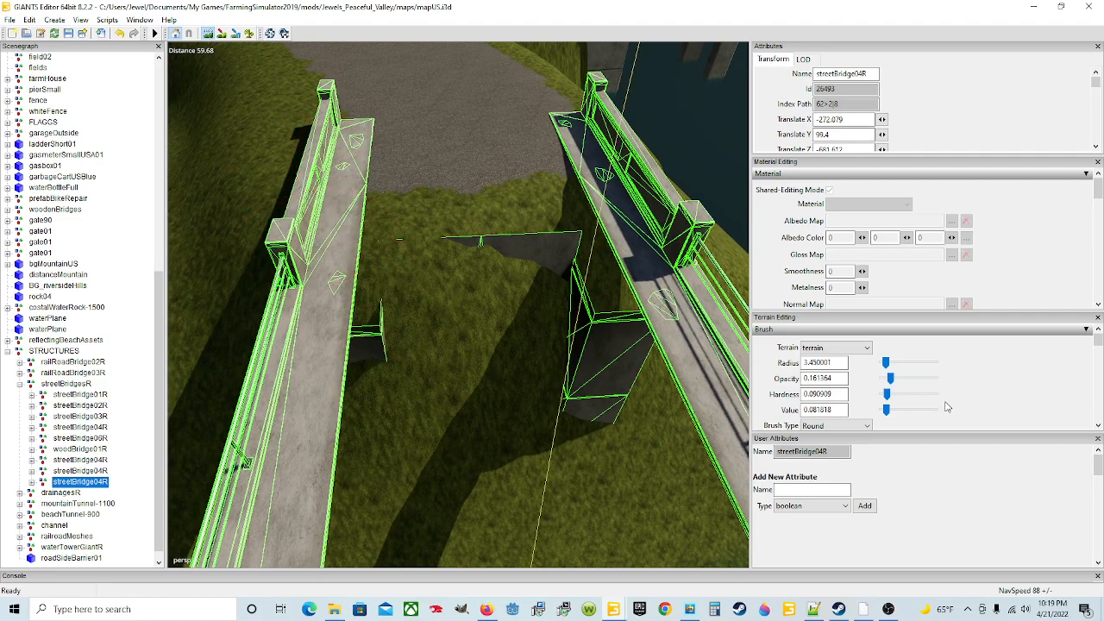
scroll(981, 381, "down", 2)
left_click(862, 404)
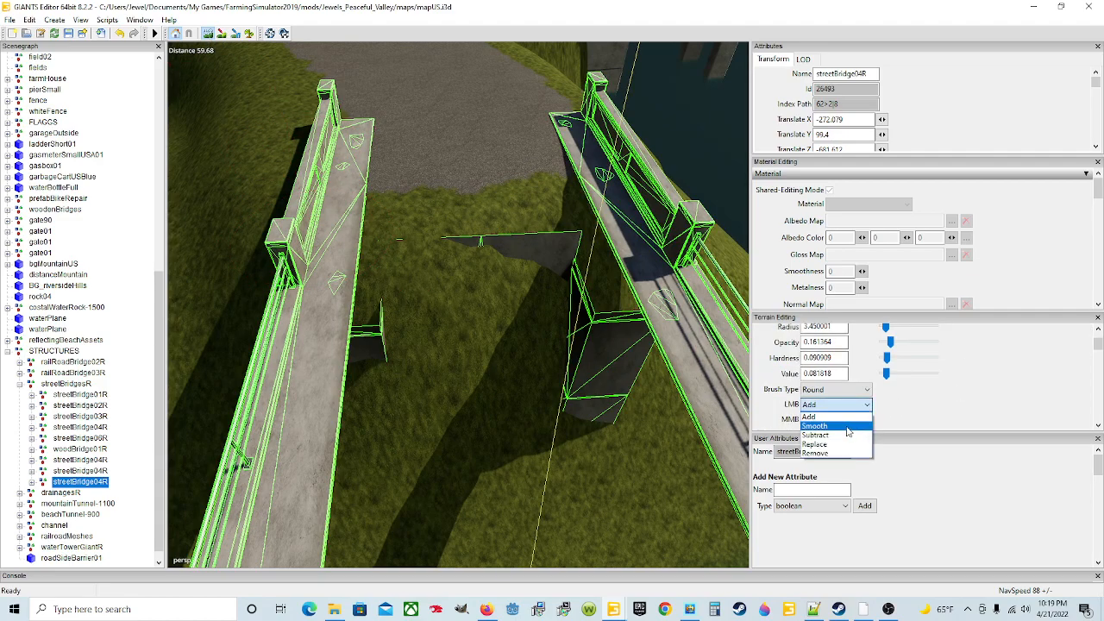
left_click(815, 414)
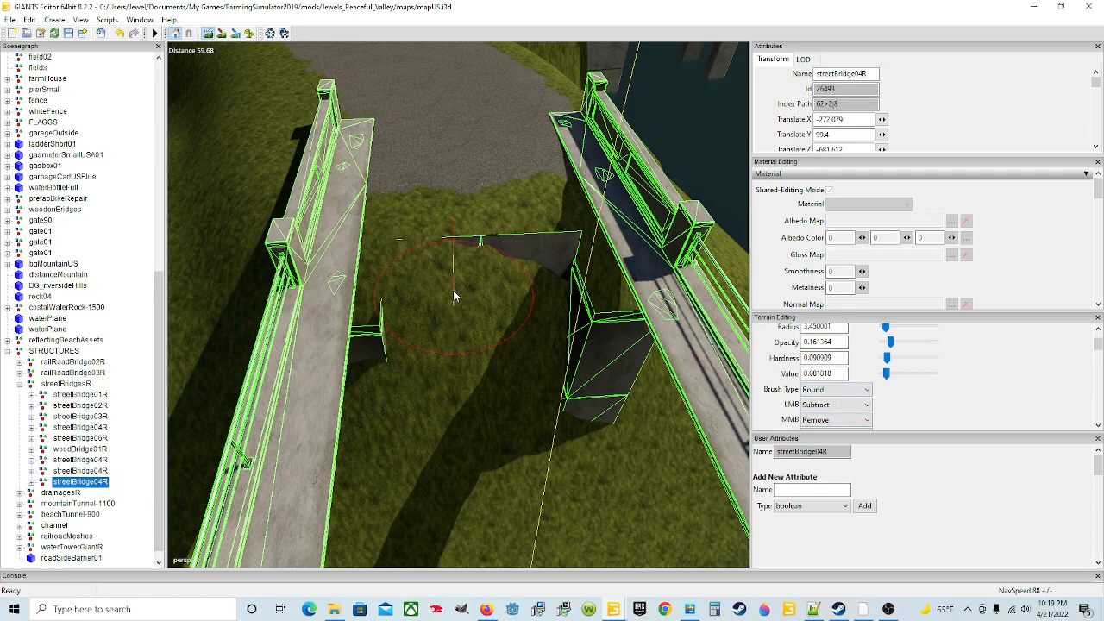
left_click_drag(456, 300, 459, 302)
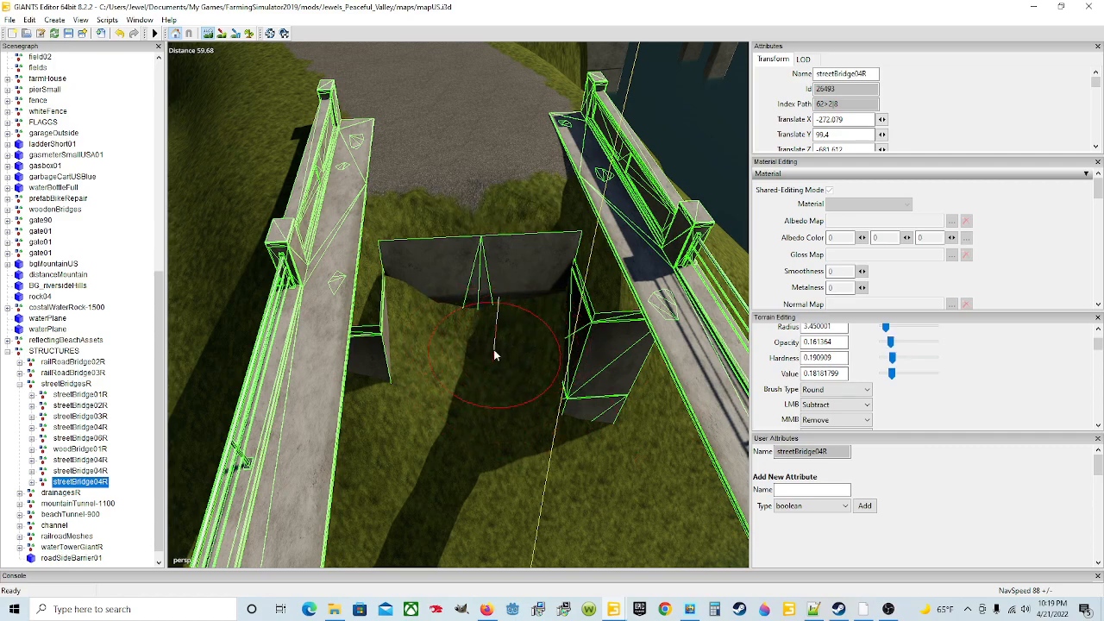
mouse_move(412, 353)
left_mouse_down()
mouse_move(419, 369)
mouse_move(527, 346)
mouse_move(483, 365)
mouse_move(522, 365)
mouse_move(512, 372)
mouse_move(491, 190)
left_mouse_up()
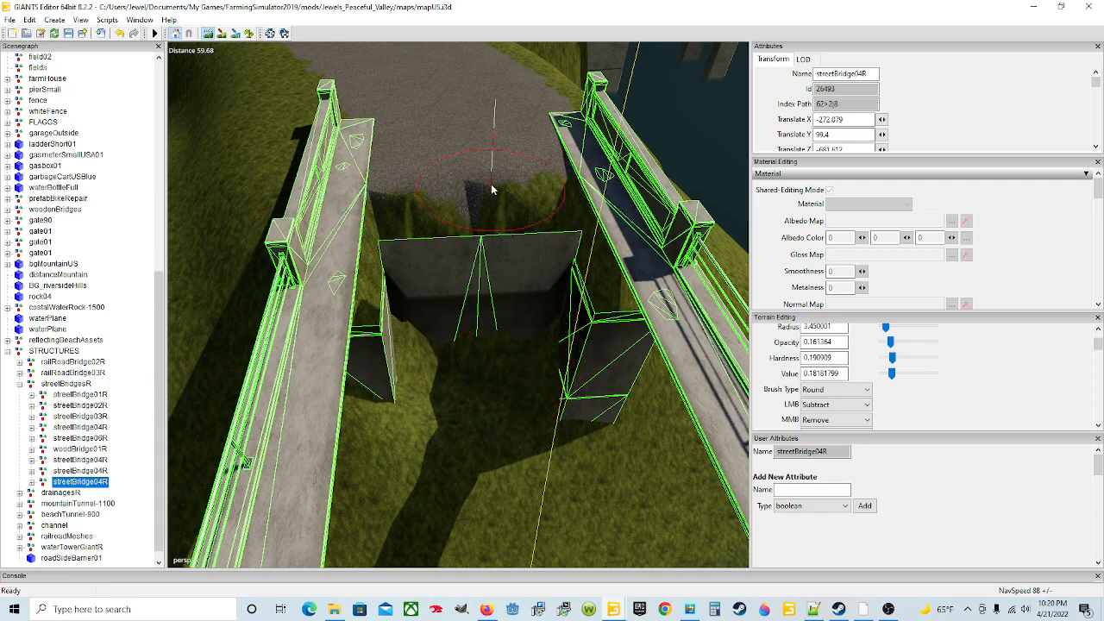
Deepen the excavation between the far abutment's side walls down towards their footings.
mouse_move(532, 355)
left_mouse_down()
mouse_move(451, 361)
mouse_move(417, 379)
mouse_move(424, 464)
mouse_move(379, 466)
mouse_move(414, 483)
mouse_move(371, 453)
mouse_move(408, 446)
left_mouse_up()
left_click_drag(553, 424, 555, 382)
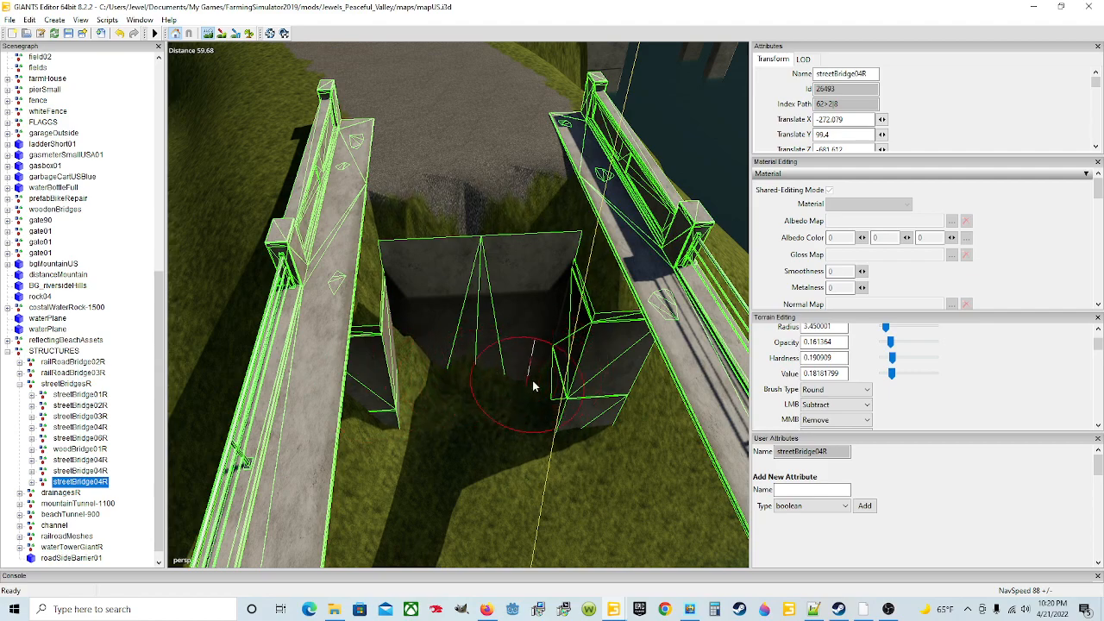
left_click_drag(458, 391, 541, 389)
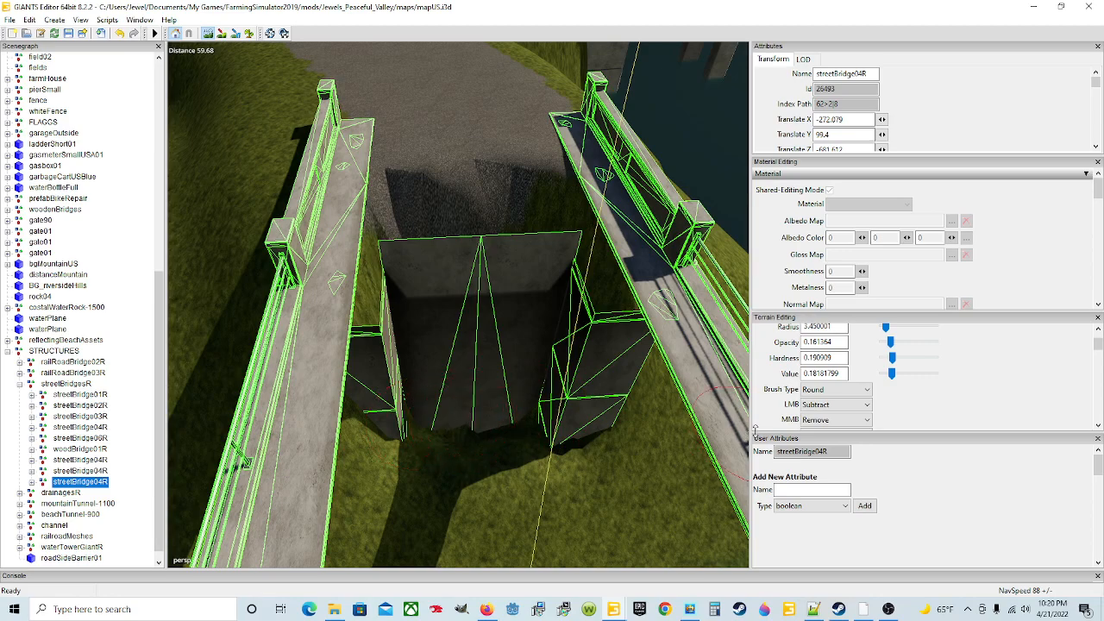
Smooth the dug ground in front of the far abutment and the rough road edge above its back wall.
scroll(812, 370, "down", 3)
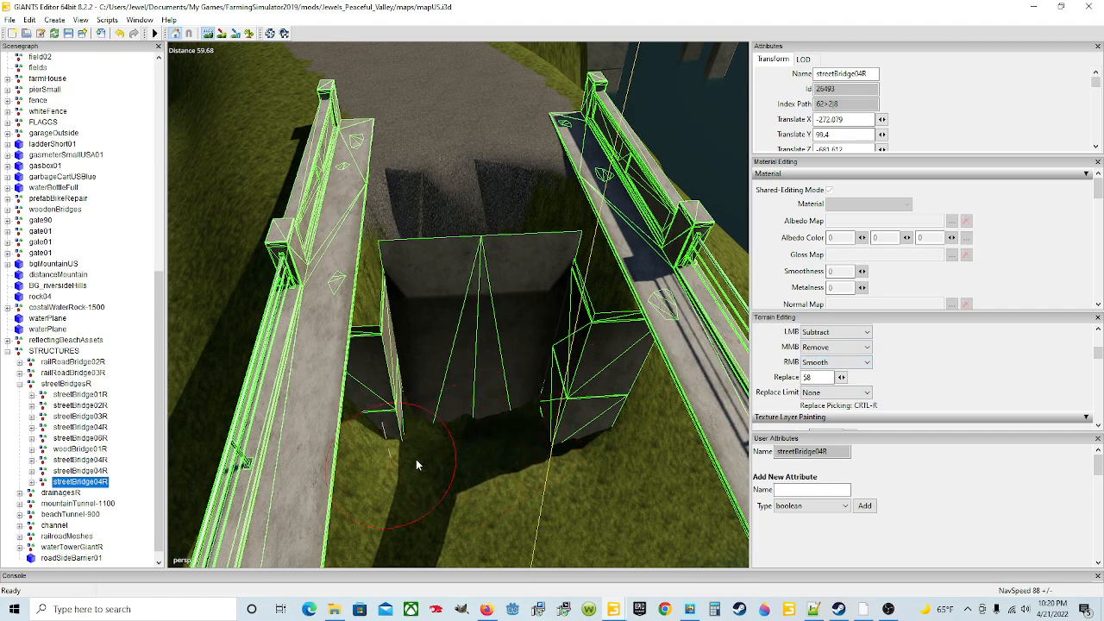
mouse_move(457, 447)
right_mouse_down()
mouse_move(473, 439)
mouse_move(446, 456)
right_mouse_up()
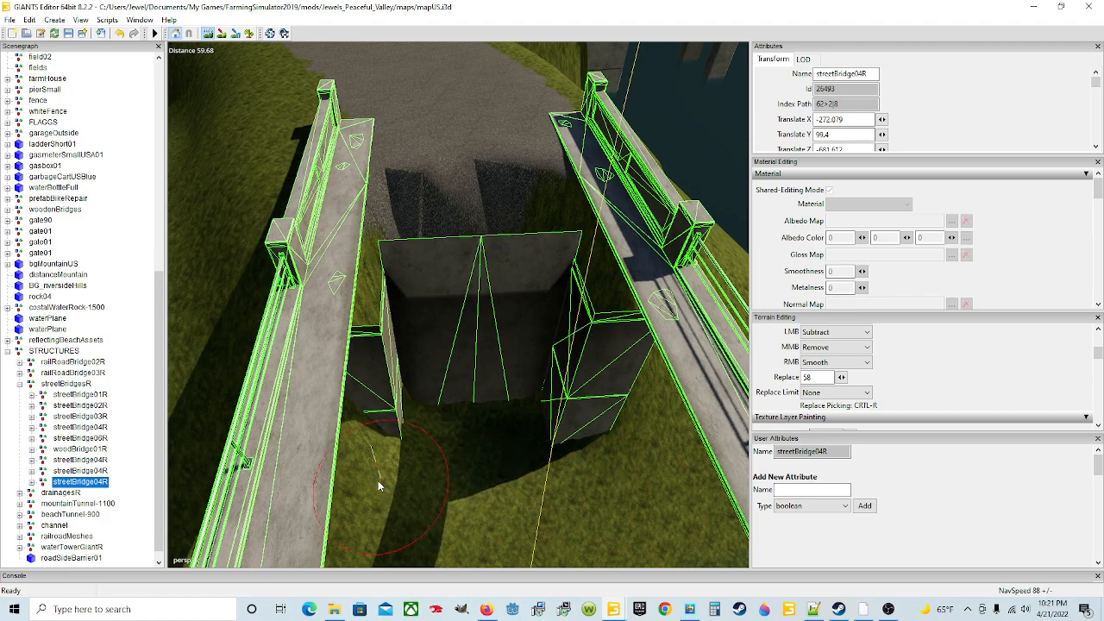
mouse_move(494, 215)
right_mouse_down()
mouse_move(464, 207)
mouse_move(528, 210)
mouse_move(515, 222)
right_mouse_up()
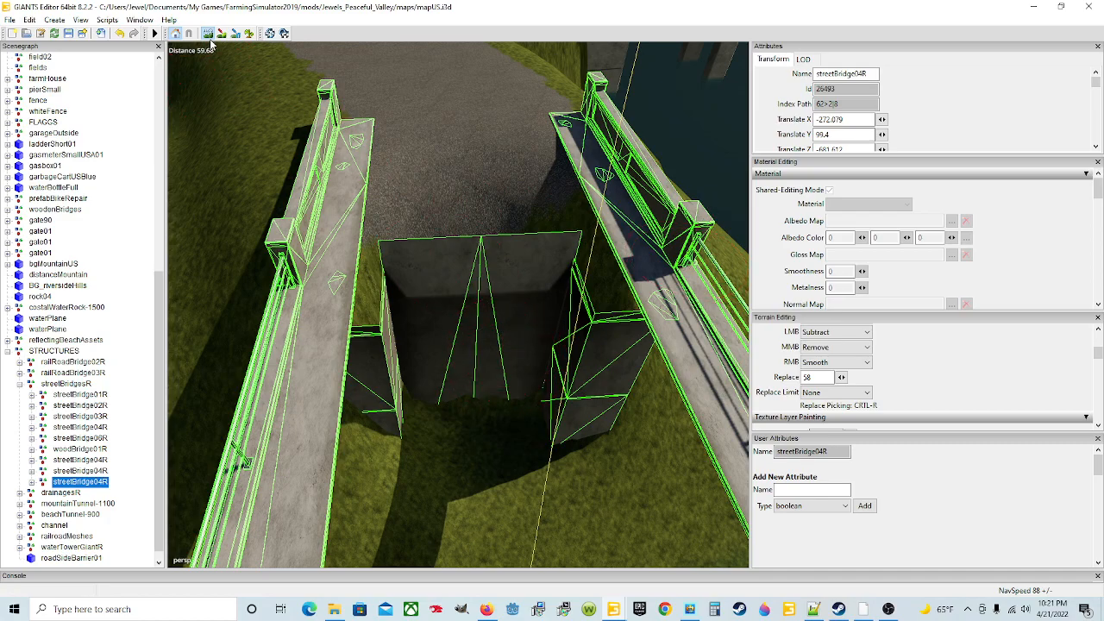
scroll(426, 265, "up", 1)
Inspect from below how the bridge's piers and far abutment stand on the terrain.
left_click_drag(492, 378, 473, 324, "alt")
scroll(473, 325, "up", 3)
left_click_drag(478, 368, 646, 381, "alt")
left_click_drag(432, 307, 634, 237, "alt")
left_click_drag(555, 308, 629, 254, "alt")
scroll(378, 318, "up", 4)
left_click_drag(556, 265, 395, 266, "alt")
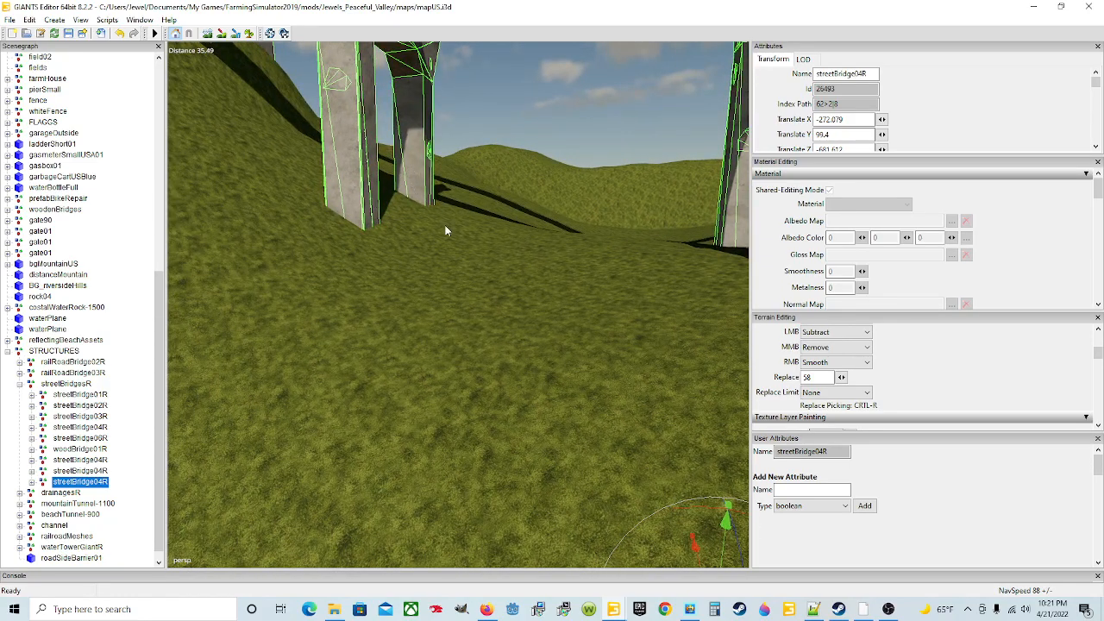
left_click_drag(573, 358, 428, 108, "alt")
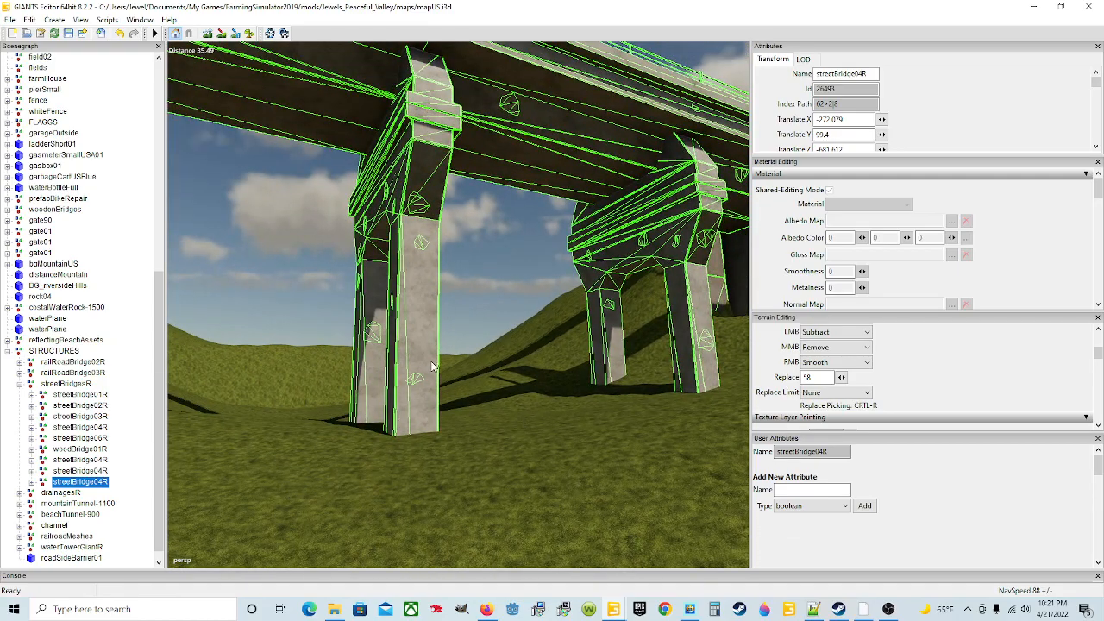
left_click_drag(621, 392, 649, 426, "alt")
right_click_drag(649, 426, 517, 91, "alt")
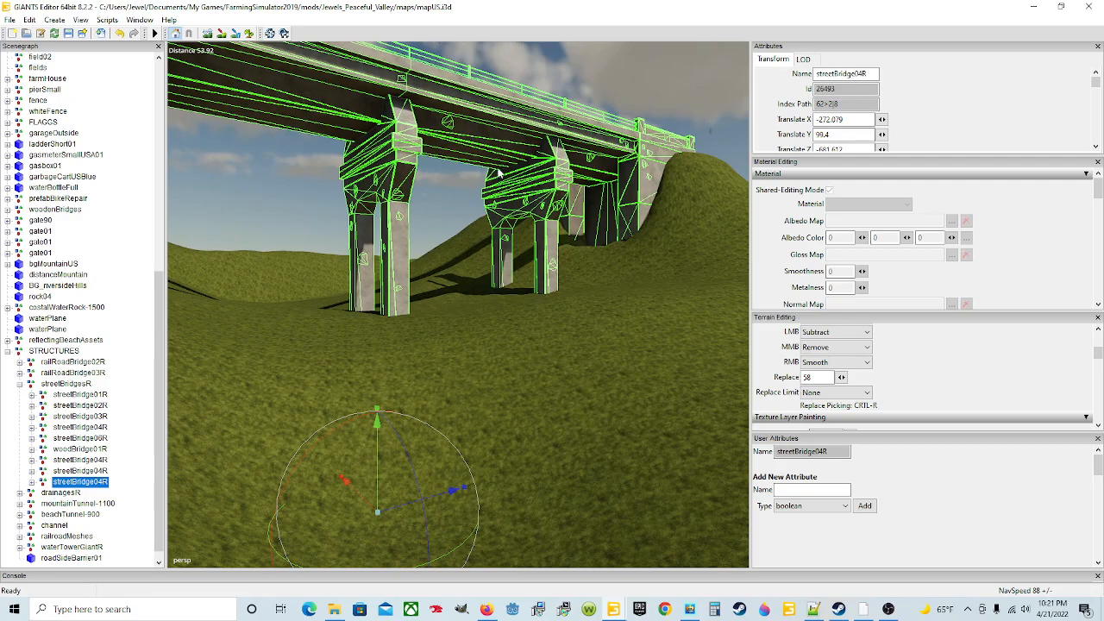
Review the bridge copy's rotation and scale values along with its overall fit across the inlet.
left_click_drag(495, 354, 467, 407, "alt")
scroll(497, 272, "up", 3)
scroll(481, 364, "up", 2)
left_click_drag(481, 365, 531, 419, "alt")
scroll(532, 419, "down", 2)
scroll(981, 109, "down", 1)
scroll(983, 113, "down", 1)
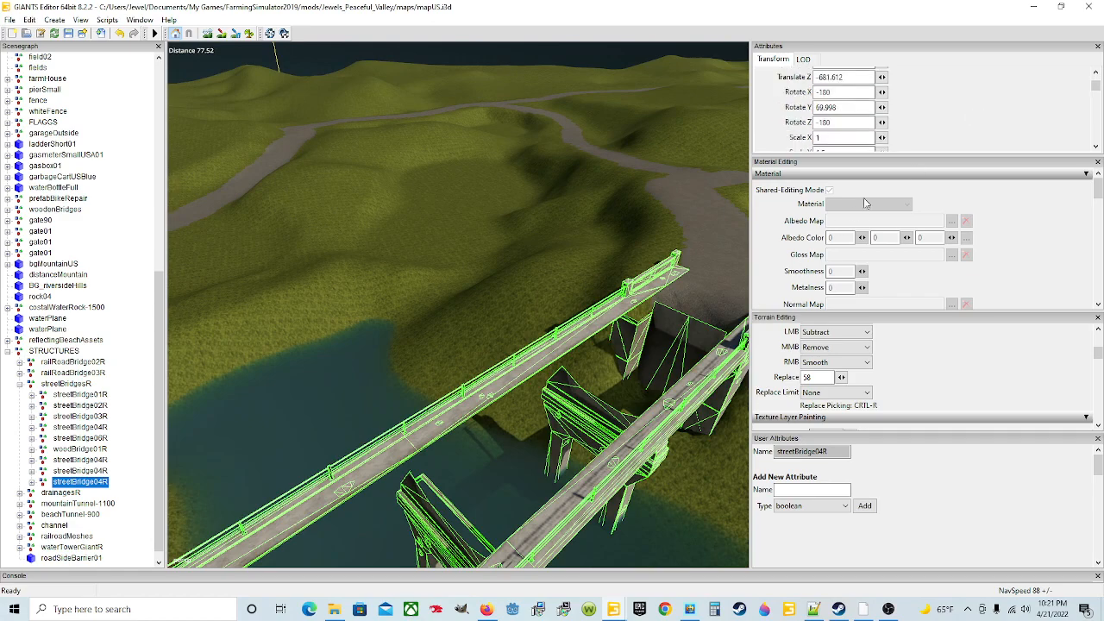
scroll(964, 134, "down", 2)
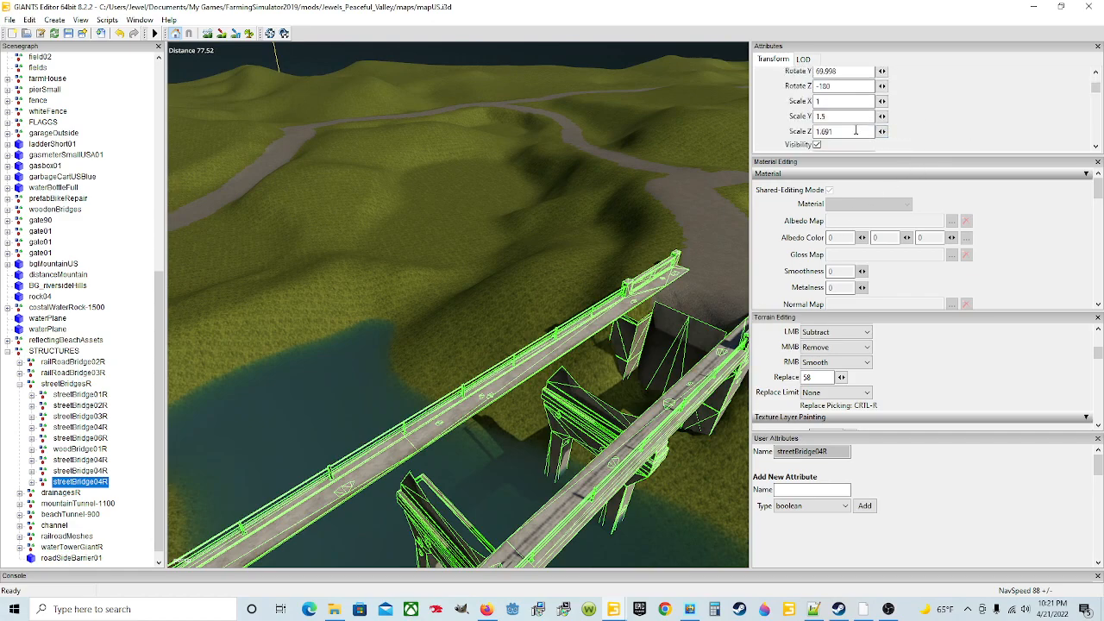
left_click_drag(509, 355, 529, 342, "alt")
scroll(498, 397, "up", 3)
scroll(529, 344, "down", 3)
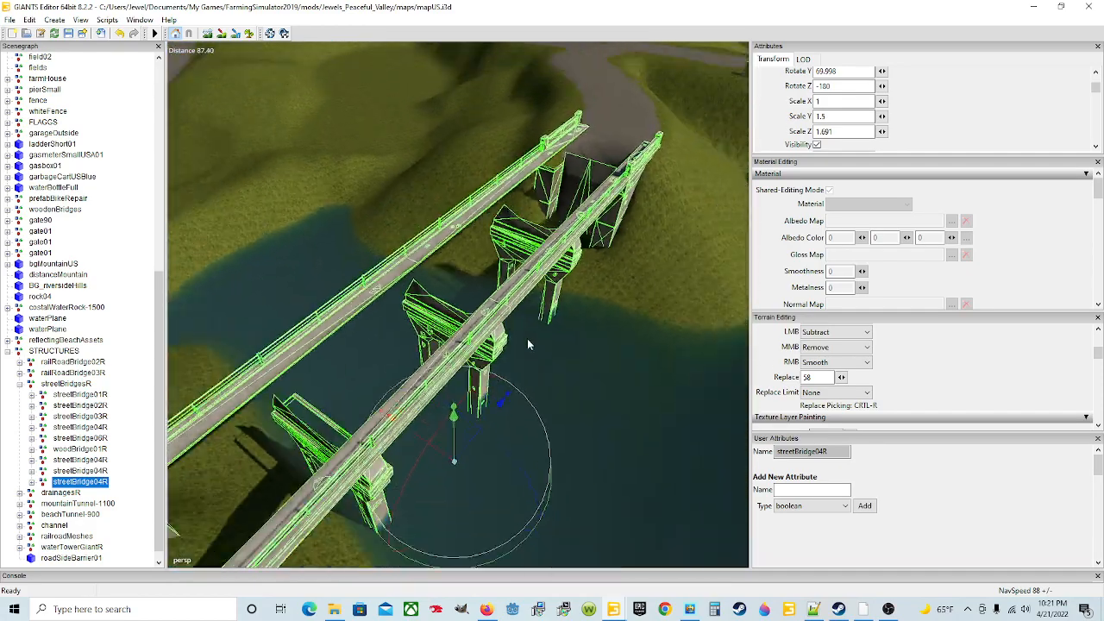
scroll(529, 349, "down", 1)
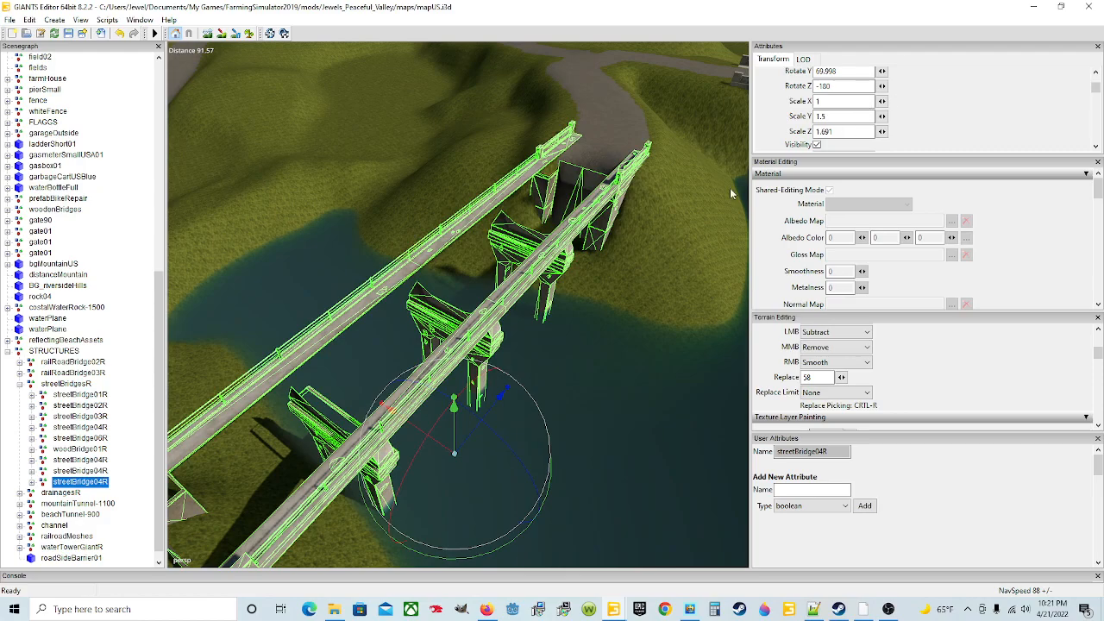
Examine the near road connection, the near abutment and the piers standing in the water.
left_click_drag(606, 243, 623, 169, "alt")
scroll(372, 237, "up", 4)
scroll(294, 240, "down", 2)
scroll(623, 169, "down", 3)
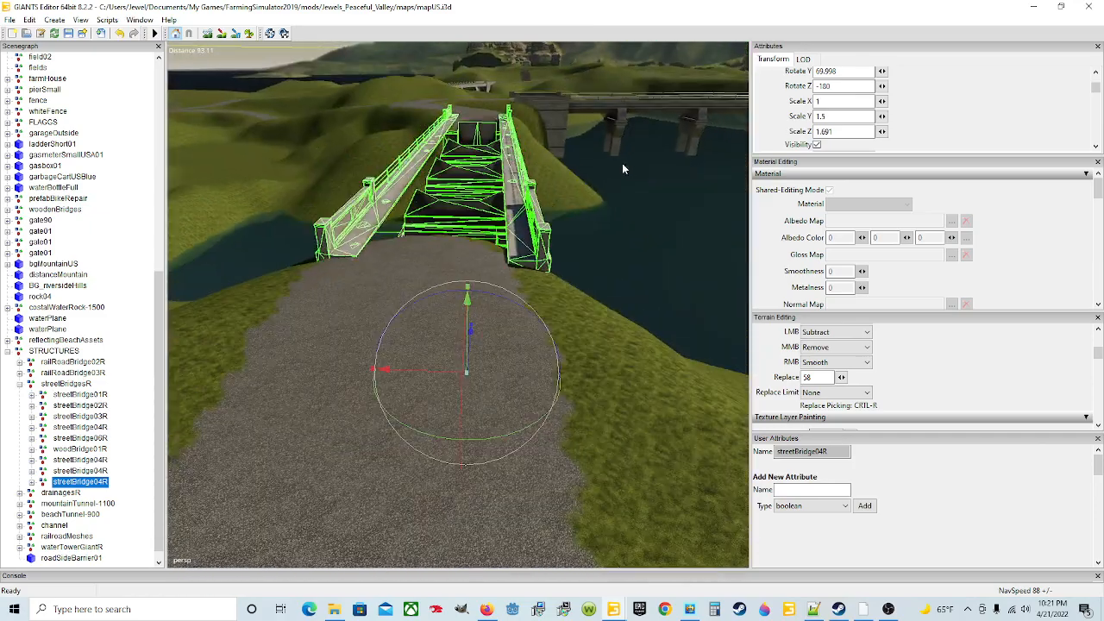
left_click_drag(443, 274, 520, 241, "alt")
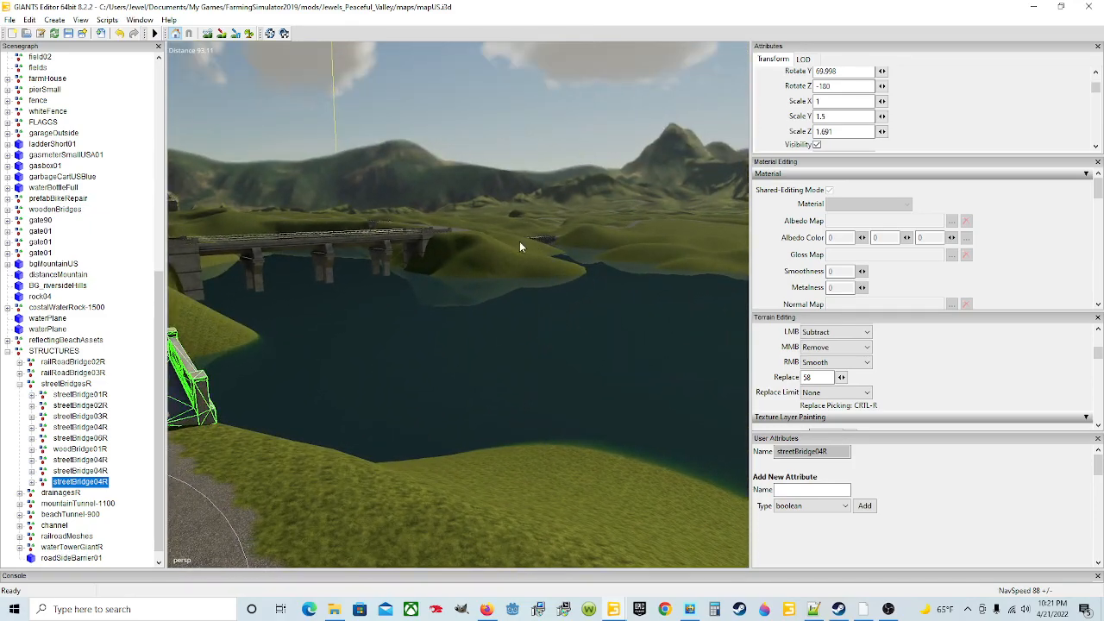
scroll(509, 246, "up", 3)
left_click_drag(466, 262, 321, 308, "alt")
scroll(321, 308, "down", 2)
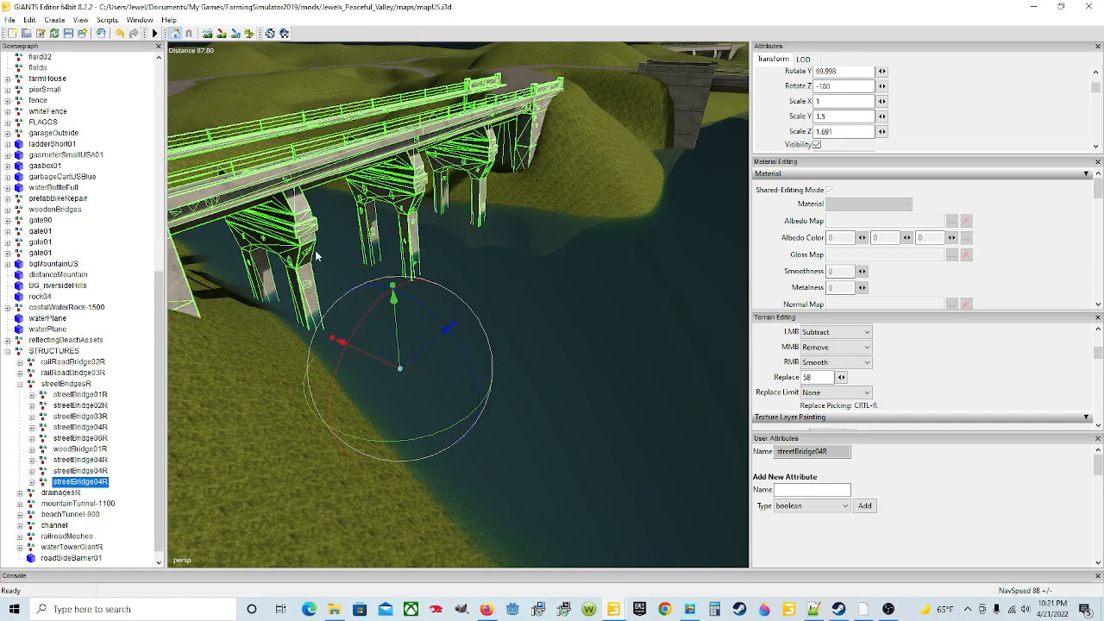
left_click_drag(453, 248, 435, 224, "alt")
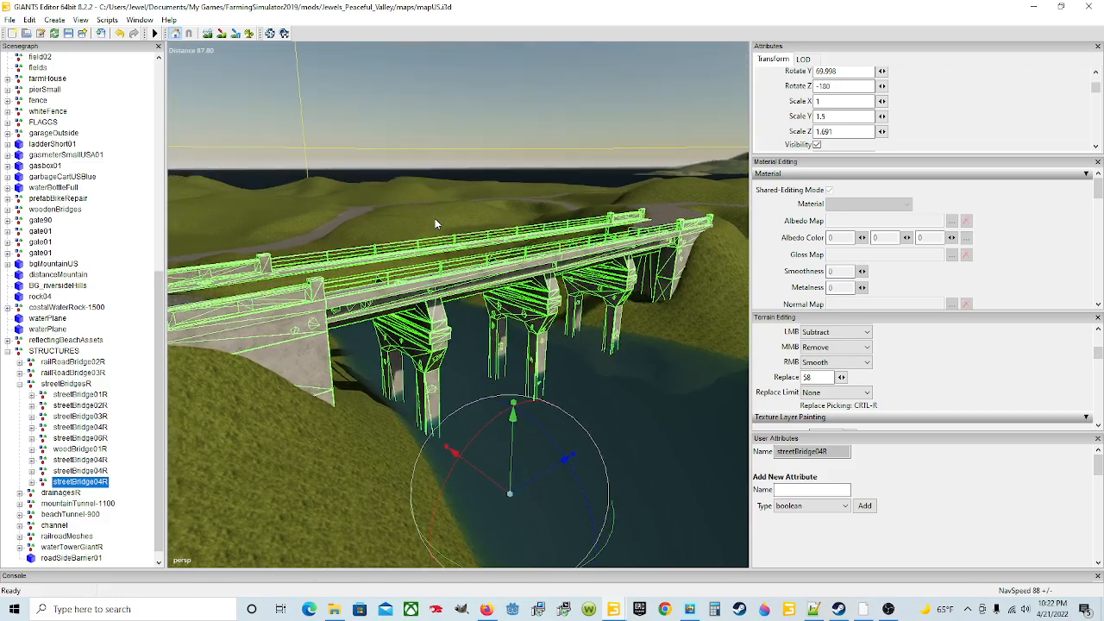
Dig out the terrain between the near abutment's walls with the Subtract sculpt brush.
scroll(434, 218, "up", 8)
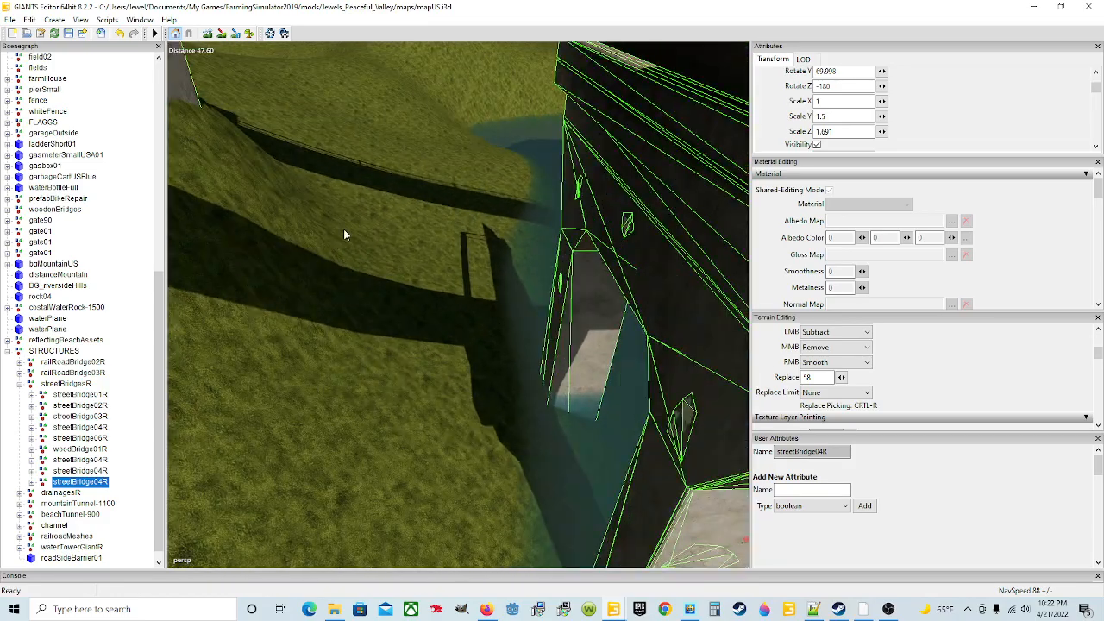
left_click_drag(343, 228, 408, 248, "alt")
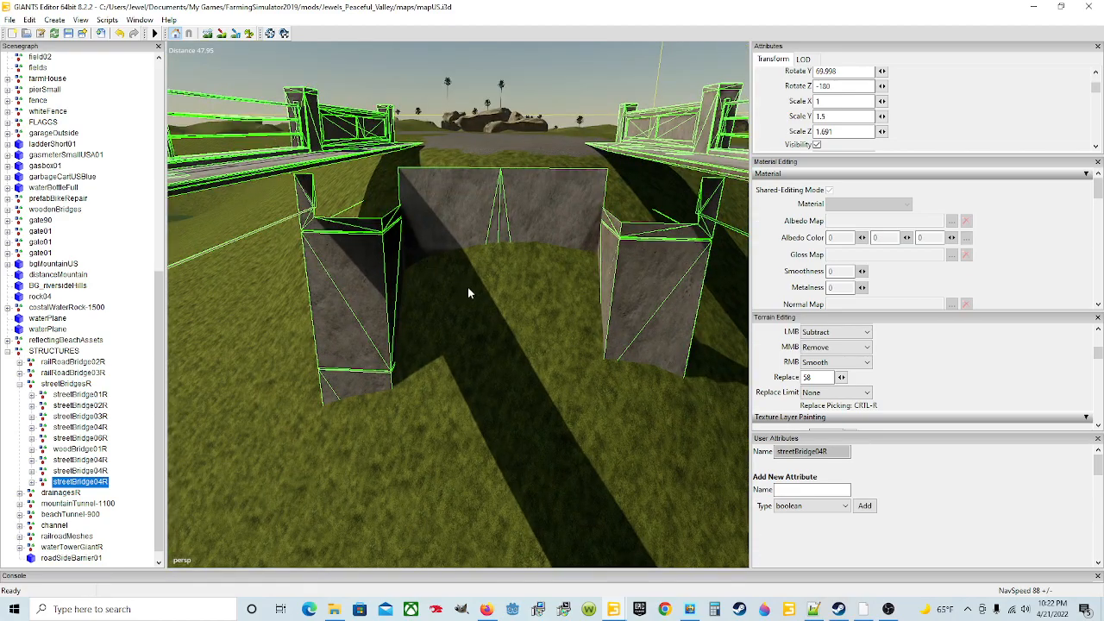
left_click(207, 34)
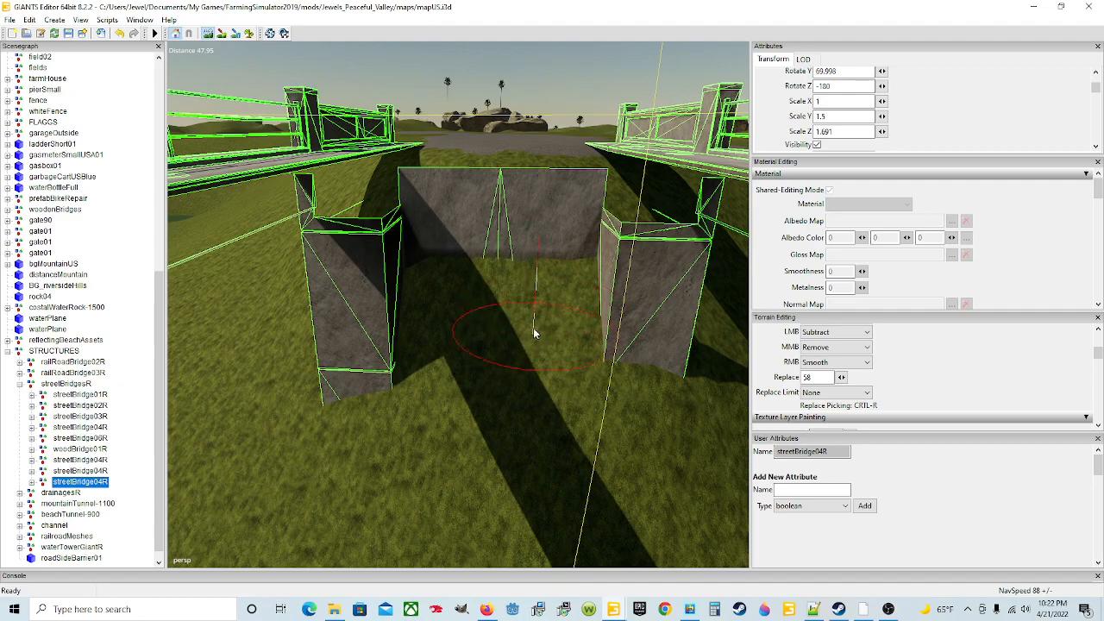
mouse_move(558, 349)
left_mouse_down()
mouse_move(567, 356)
mouse_move(543, 341)
mouse_move(448, 327)
mouse_move(411, 338)
mouse_move(512, 340)
mouse_move(448, 354)
mouse_move(517, 353)
mouse_move(396, 358)
mouse_move(579, 362)
mouse_move(500, 413)
mouse_move(544, 440)
mouse_move(504, 444)
mouse_move(681, 424)
mouse_move(638, 436)
mouse_move(604, 381)
mouse_move(502, 388)
mouse_move(518, 386)
mouse_move(509, 406)
mouse_move(581, 406)
mouse_move(755, 466)
left_mouse_up()
mouse_move(538, 453)
left_mouse_down()
mouse_move(502, 413)
mouse_move(457, 438)
mouse_move(445, 450)
mouse_move(479, 490)
mouse_move(522, 422)
mouse_move(538, 366)
mouse_move(435, 388)
mouse_move(441, 373)
mouse_move(586, 381)
mouse_move(405, 401)
mouse_move(477, 446)
mouse_move(478, 426)
left_mouse_up()
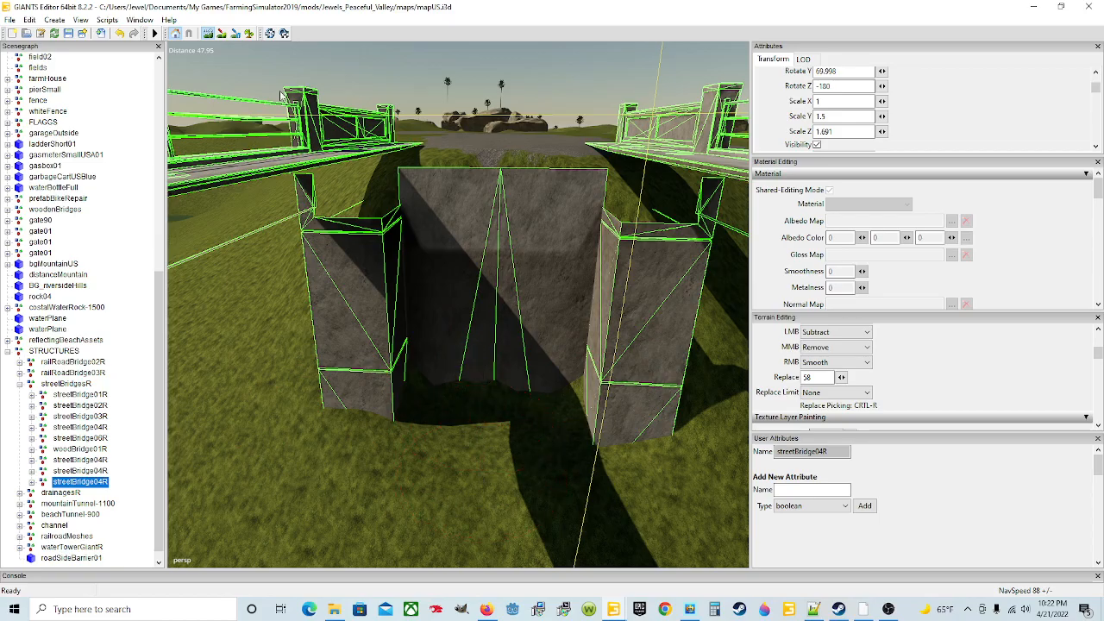
left_click(205, 36)
Check the fitted bridge from the water side and duplicate it within the streetBridgesR group.
mouse_move(517, 319)
left_mouse_down("alt")
mouse_move(564, 380)
mouse_move(456, 397)
mouse_move(332, 355)
mouse_move(658, 459)
mouse_move(537, 406)
mouse_move(401, 222)
left_mouse_up("alt")
left_click_drag(482, 293, 422, 272, "alt")
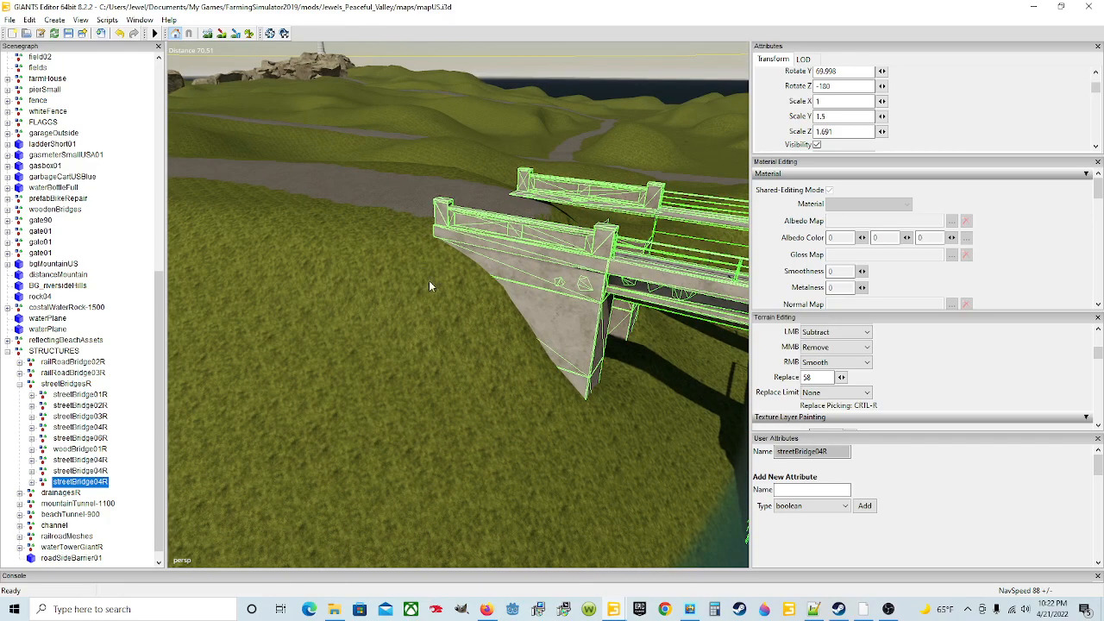
left_click_drag(592, 350, 599, 429, "alt")
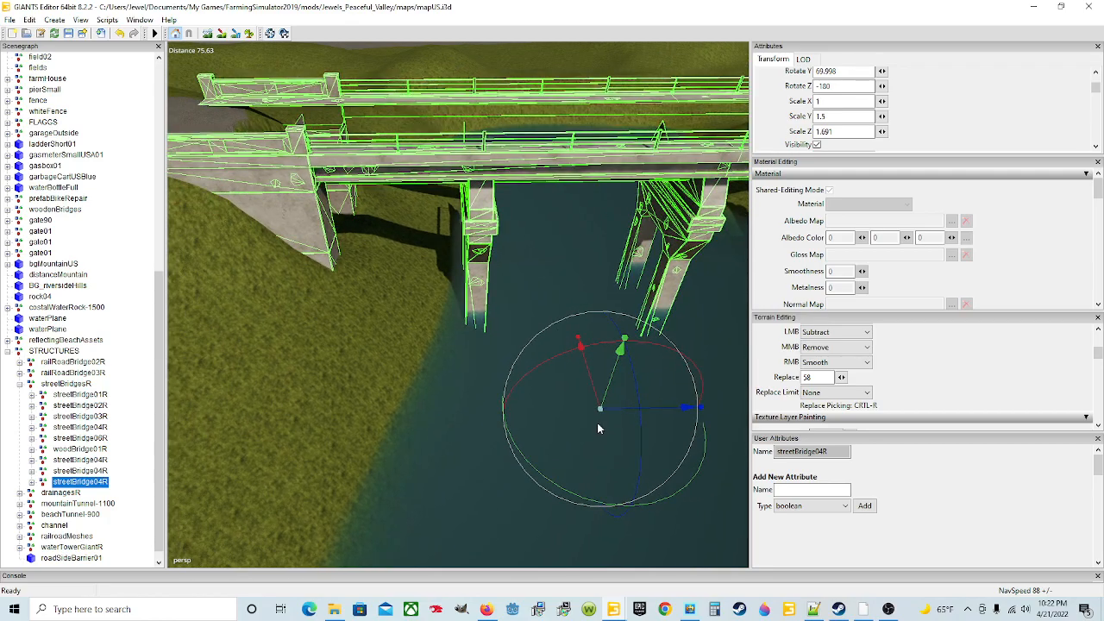
left_click_drag(542, 401, 591, 445, "alt")
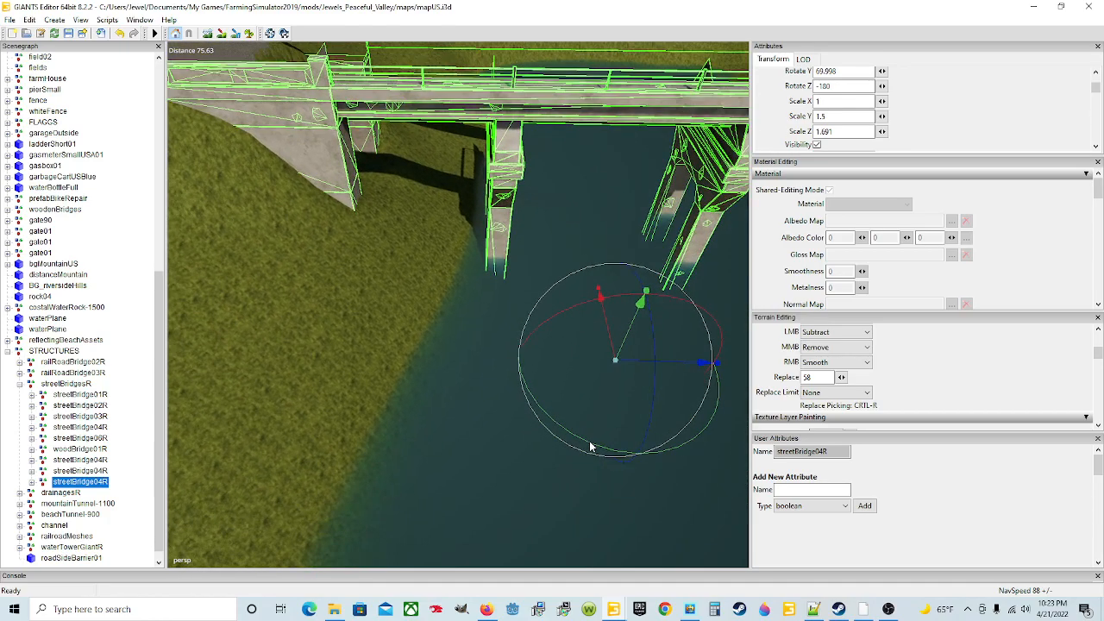
scroll(561, 405, "down", 5)
left_click_drag(501, 376, 540, 390, "alt")
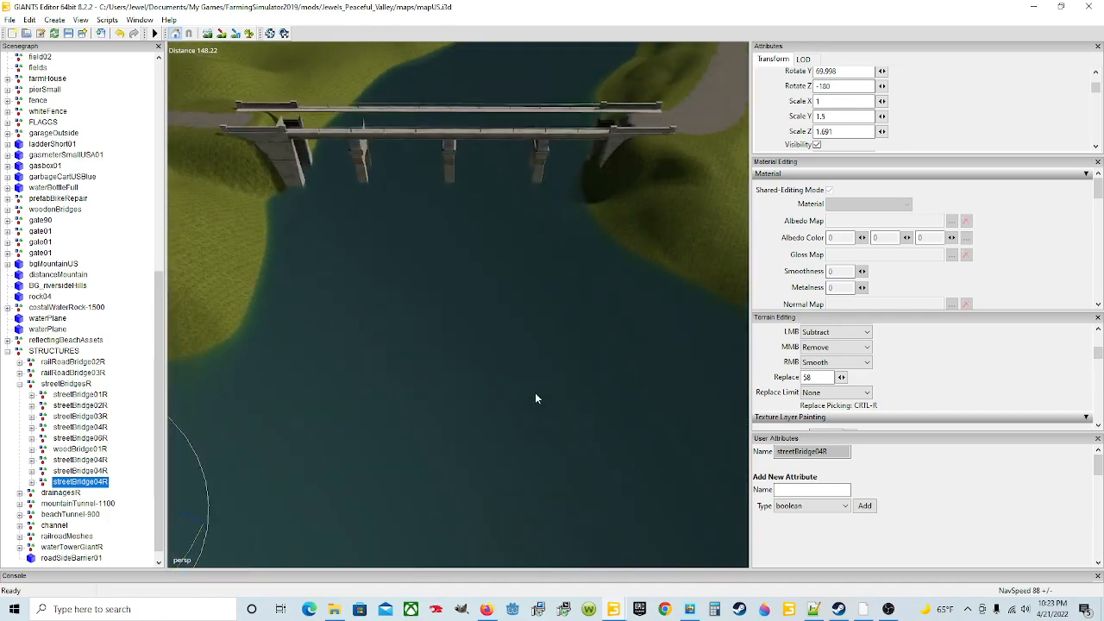
left_click_drag(471, 439, 438, 378, "alt")
left_click_drag(602, 377, 505, 363, "alt")
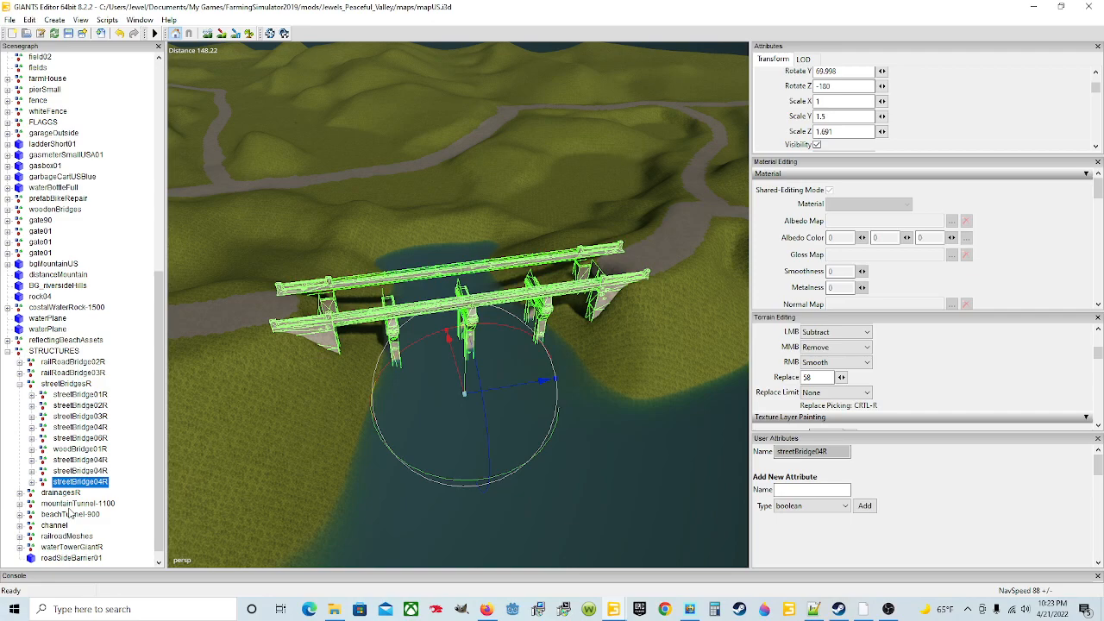
key("ctrl+d")
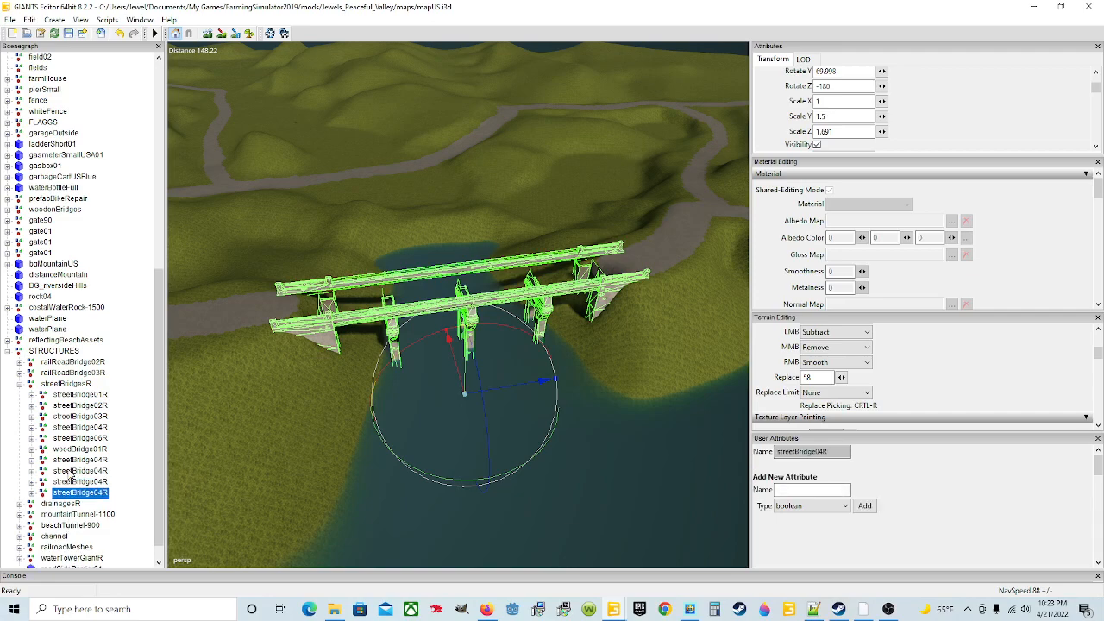
Survey the lake shore and the roads beyond the fitted concrete bridges.
scroll(461, 383, "down", 8)
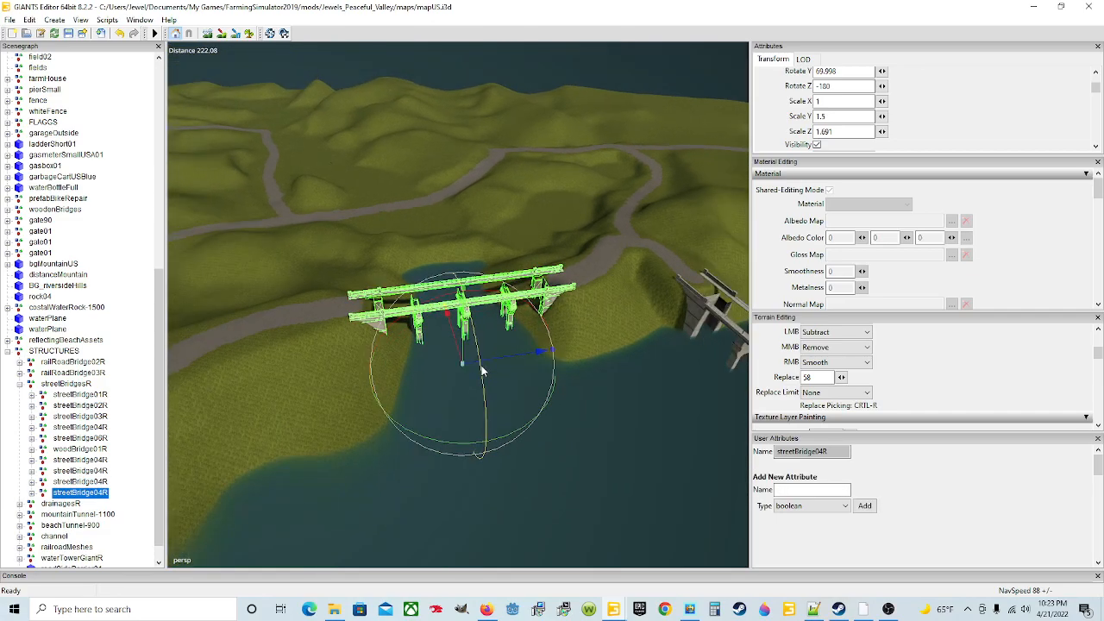
left_click_drag(528, 354, 364, 429, "alt")
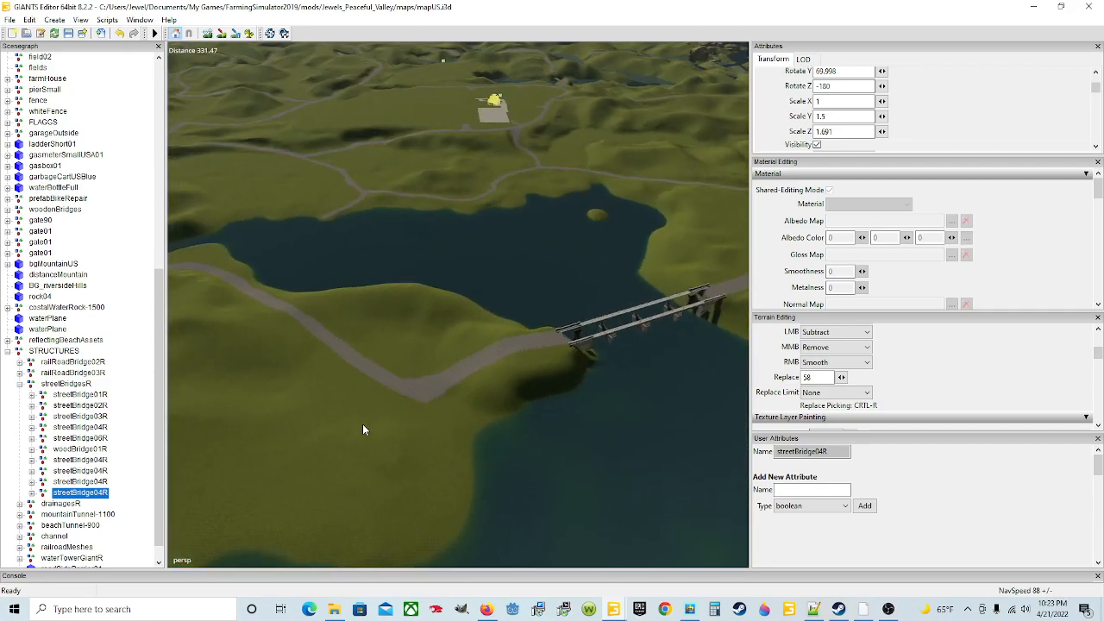
left_click_drag(529, 445, 550, 379, "alt")
scroll(476, 362, "up", 6)
scroll(545, 363, "up", 10)
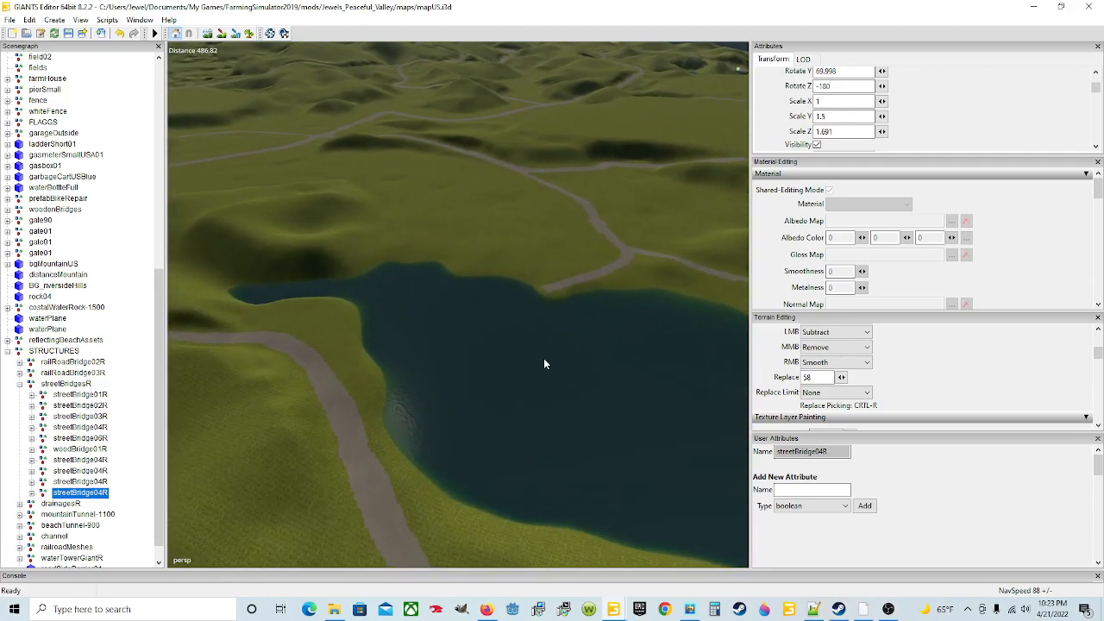
left_click_drag(423, 319, 408, 332, "alt")
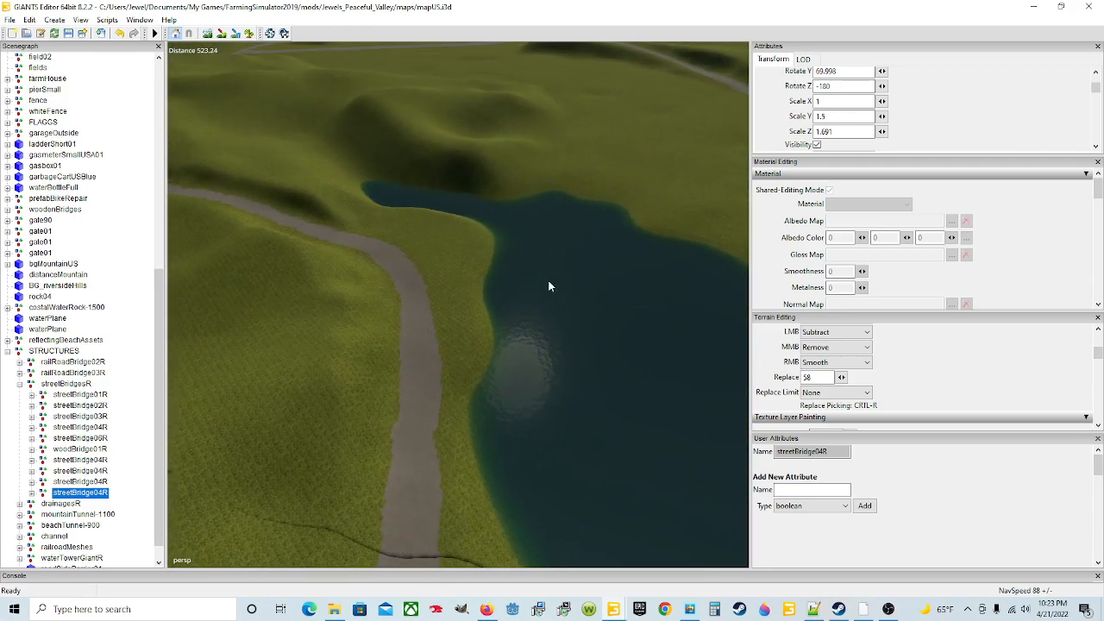
left_click_drag(480, 272, 258, 243, "alt")
left_click_drag(385, 524, 680, 433, "alt")
scroll(496, 337, "up", 5)
scroll(462, 329, "up", 6)
scroll(459, 362, "down", 5)
scroll(488, 411, "down", 5)
Locate the river gap between two road ends where the small wooden bridge stands.
left_click_drag(486, 409, 494, 341, "alt")
scroll(558, 315, "up", 5)
scroll(534, 328, "up", 5)
scroll(459, 352, "up", 4)
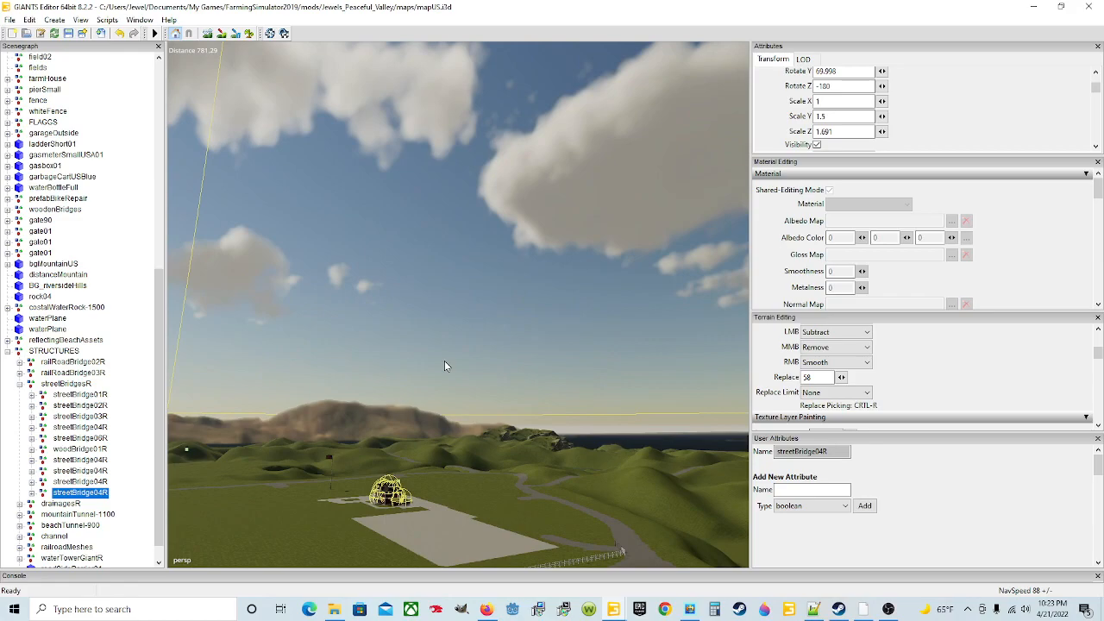
scroll(463, 421, "up", 5)
middle_click_drag(463, 421, 488, 328, "alt")
scroll(498, 410, "up", 2)
scroll(498, 408, "up", 2)
left_click_drag(507, 323, 456, 414, "alt")
scroll(477, 411, "up", 4)
scroll(451, 432, "down", 4)
scroll(490, 430, "up", 5)
scroll(528, 446, "up", 5)
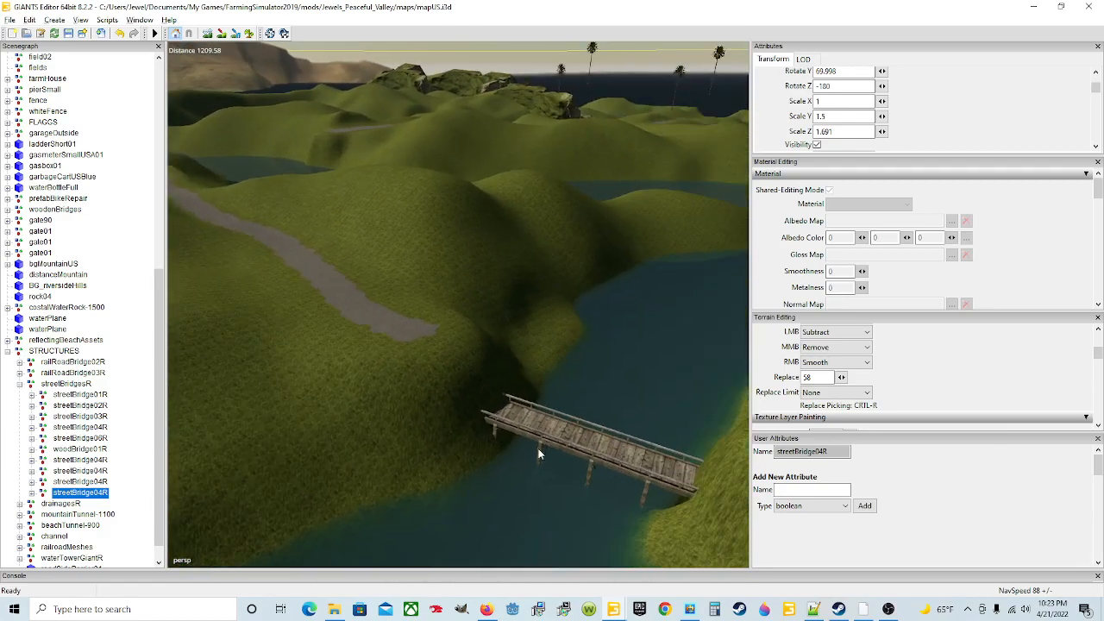
Move the wooden bridge upstream, clear of the gap between the two road ends, and lower it over the river.
left_click(543, 438)
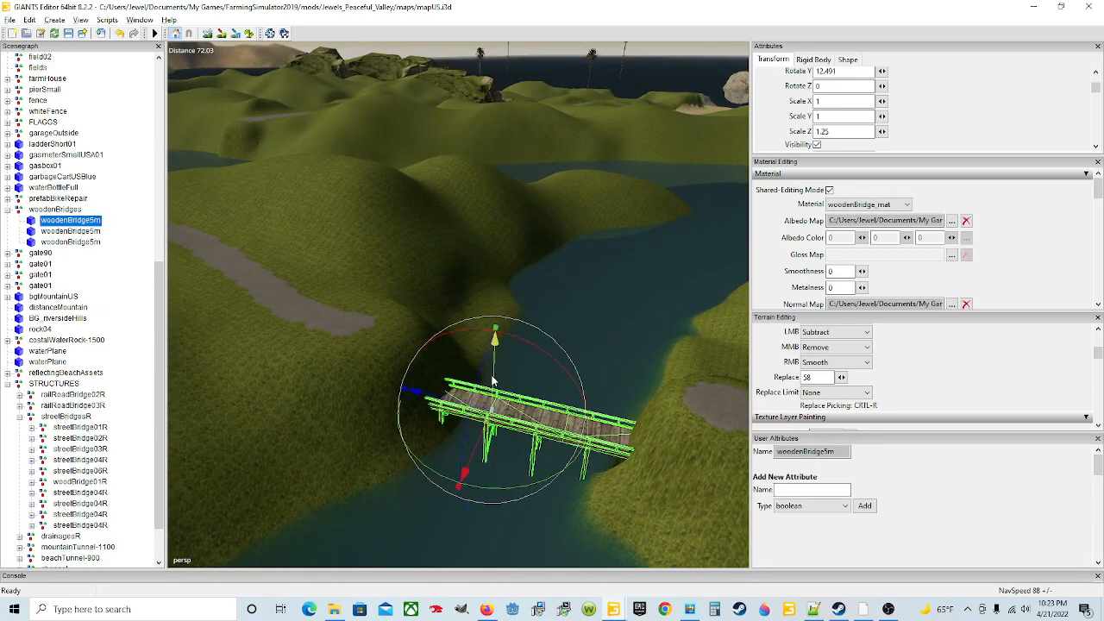
left_click_drag(492, 380, 565, 198)
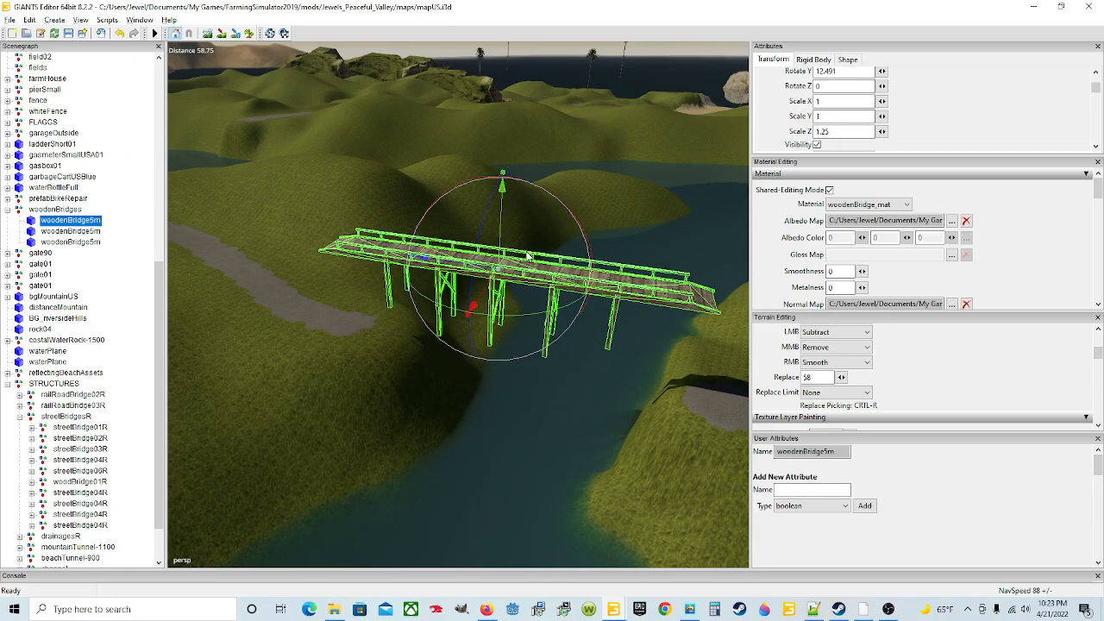
left_click_drag(481, 298, 877, 93)
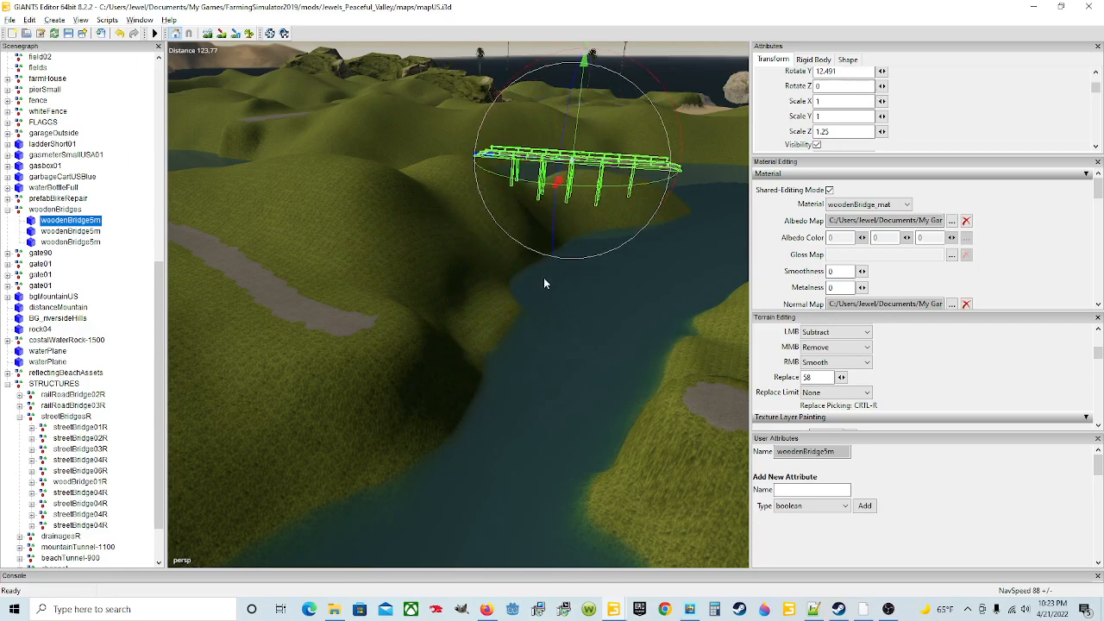
left_click_drag(582, 93, 636, 178)
Inspect the cleared river gap, return to the concrete bridges and select the last streetBridge04R copy in the streetBridgesR group.
left_click_drag(493, 325, 287, 328, "alt")
scroll(596, 319, "up", 4)
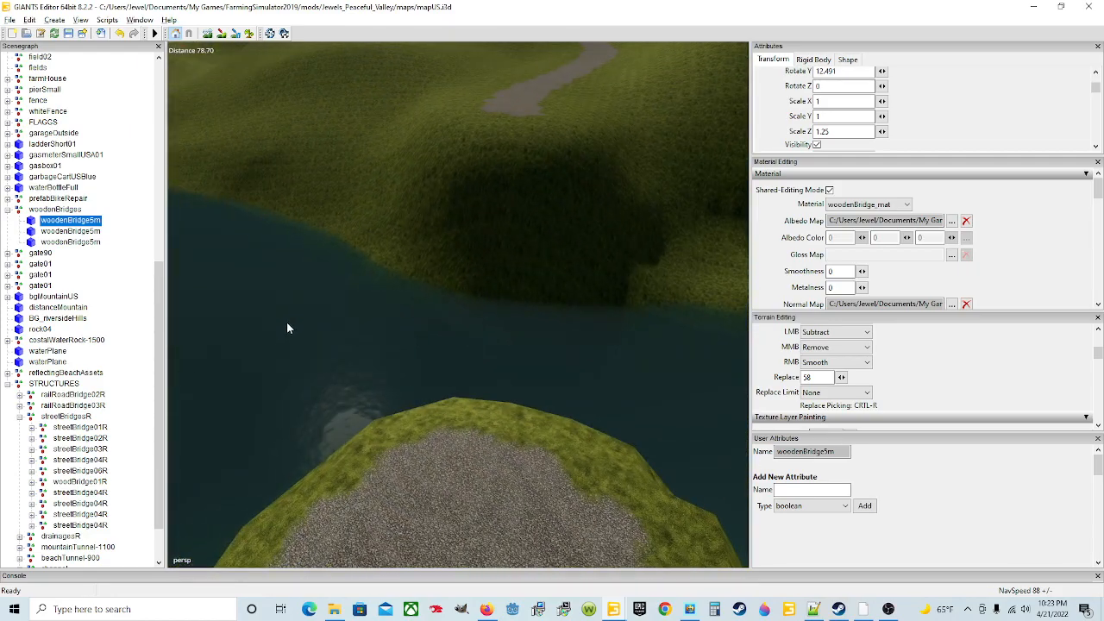
scroll(291, 317, "down", 2)
left_click_drag(358, 288, 536, 350, "alt")
left_click_drag(173, 277, 623, 252, "alt")
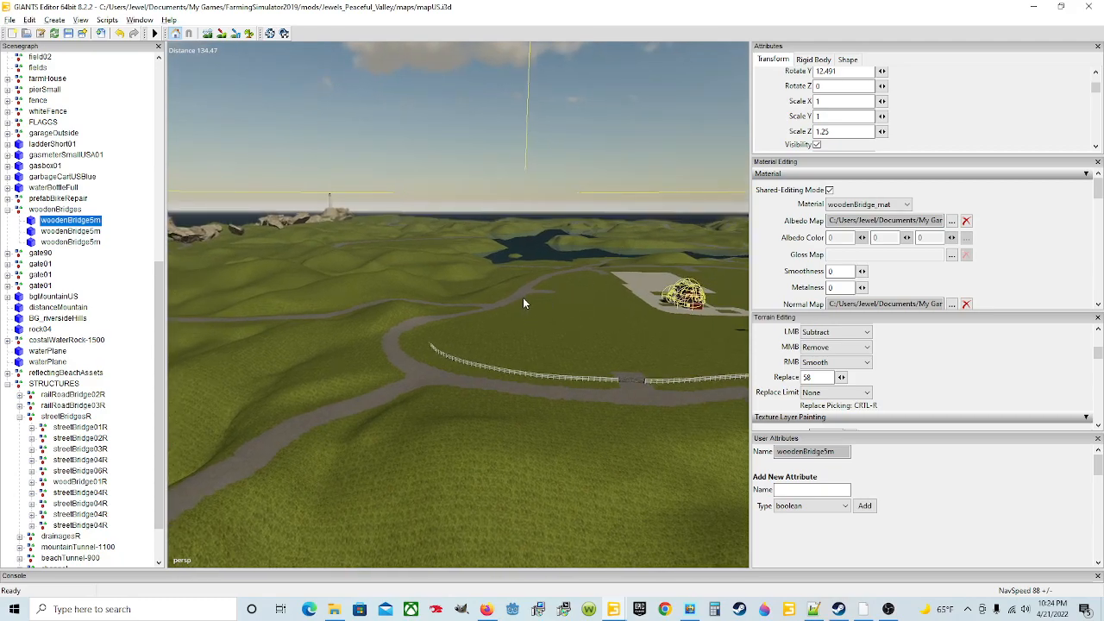
left_click_drag(446, 338, 500, 316, "alt")
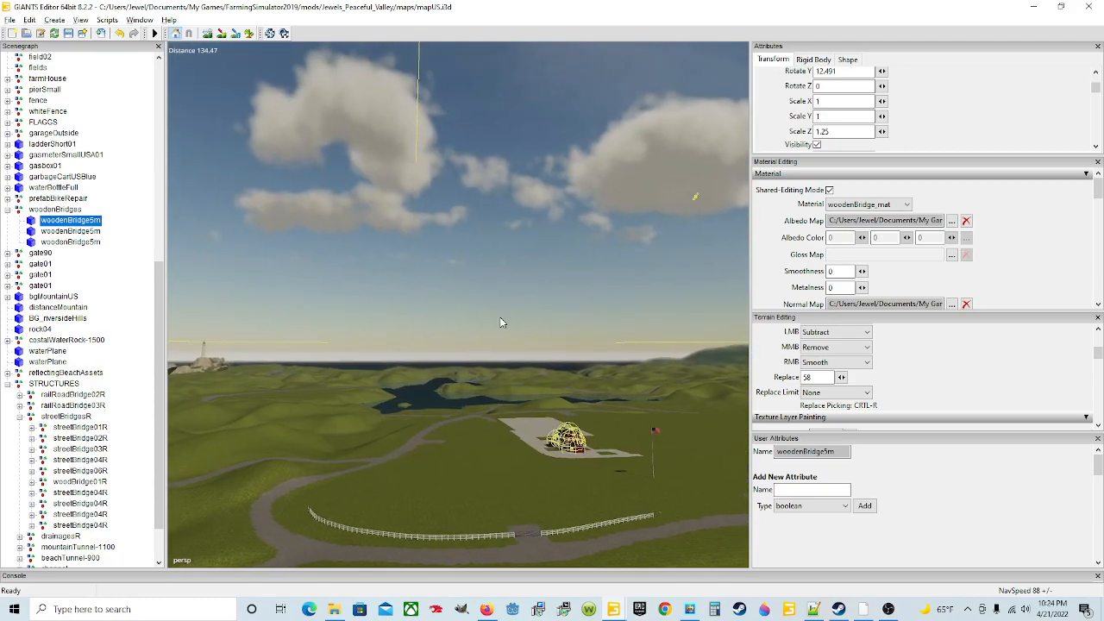
scroll(500, 319, "up", 5)
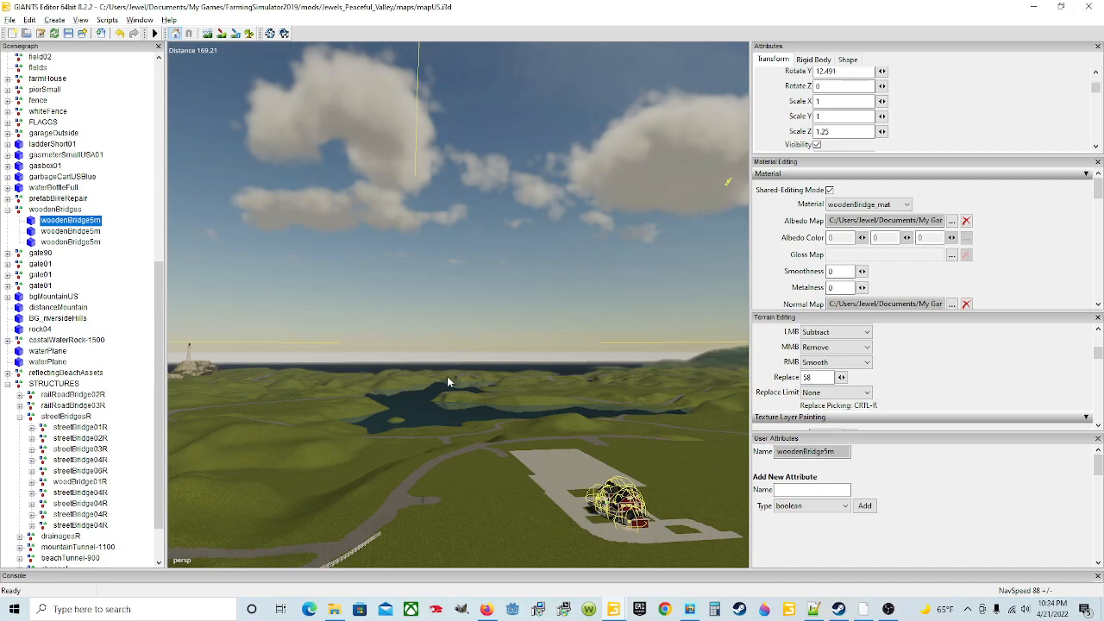
scroll(446, 377, "up", 5)
scroll(479, 350, "up", 6)
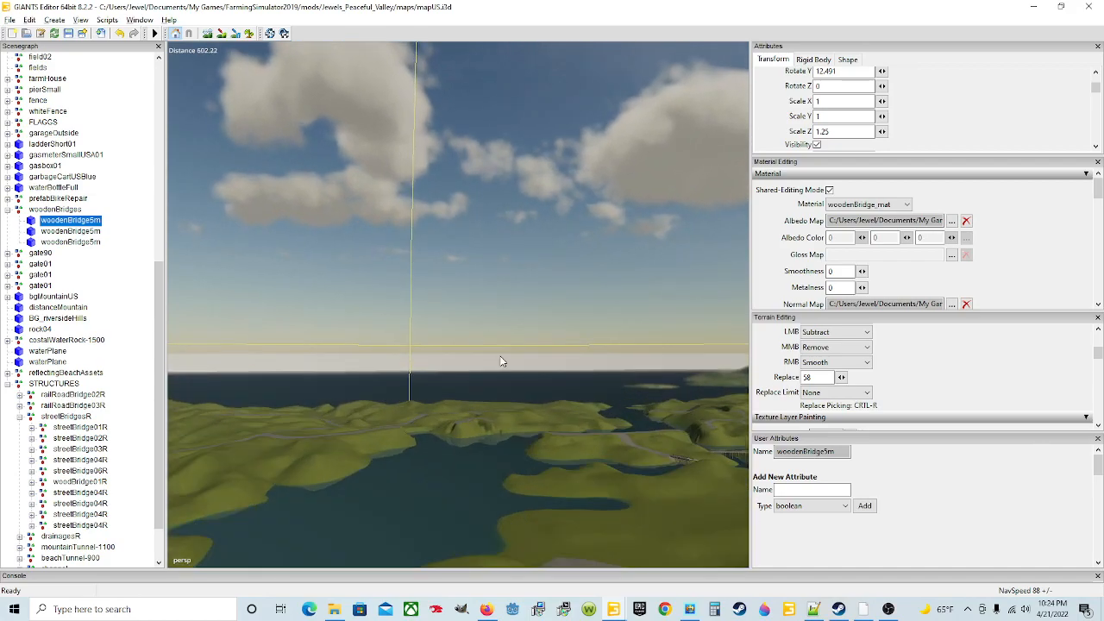
scroll(506, 332, "up", 5)
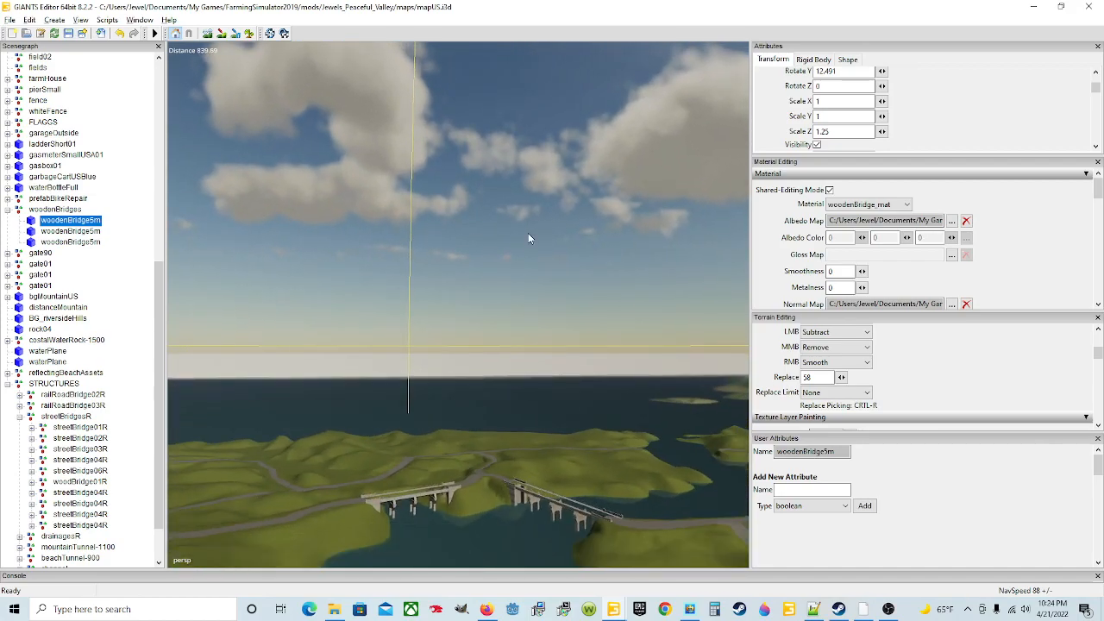
left_click(416, 494)
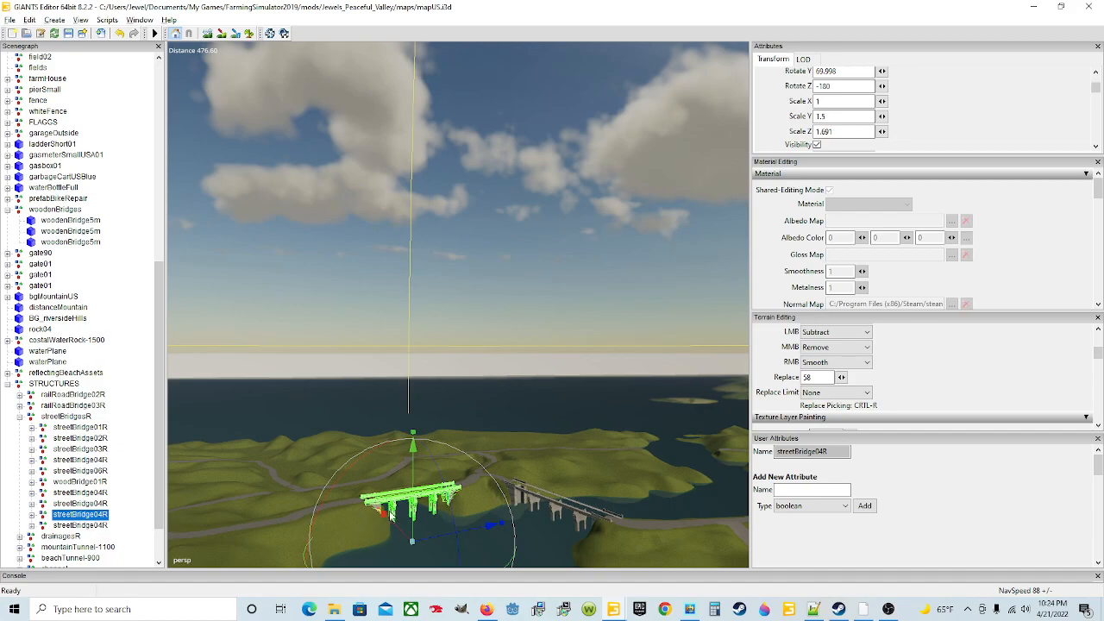
left_click(82, 525)
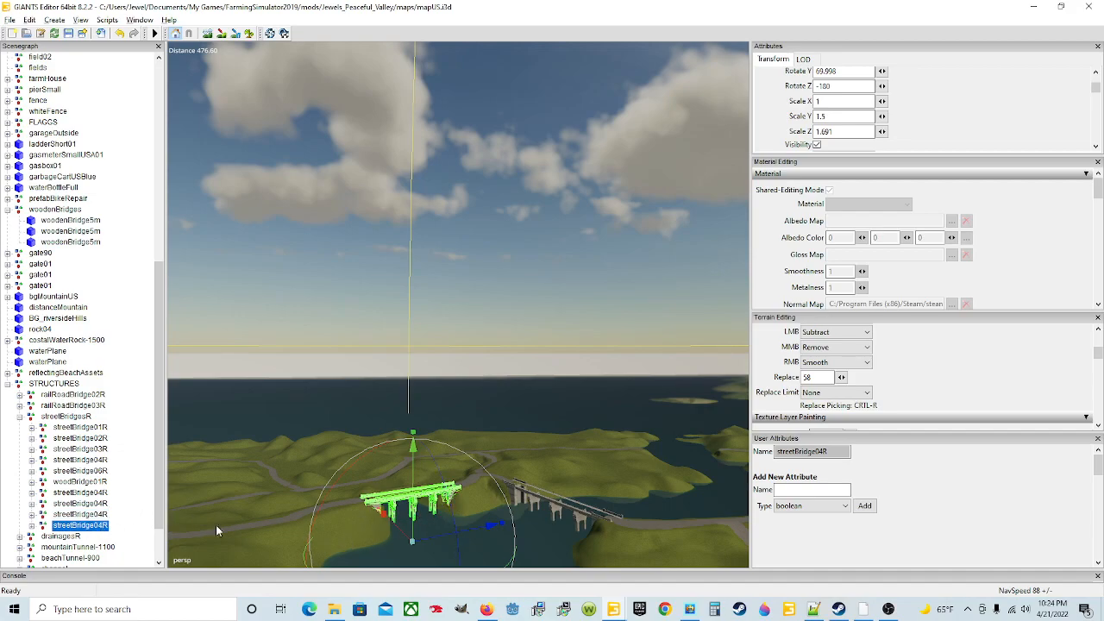
Place the selected streetBridge04R copy at the cleared river gap and lower it towards the height of the road ends.
scroll(406, 488, "down", 5)
left_click_drag(407, 488, 454, 424, "alt")
scroll(442, 402, "up", 4)
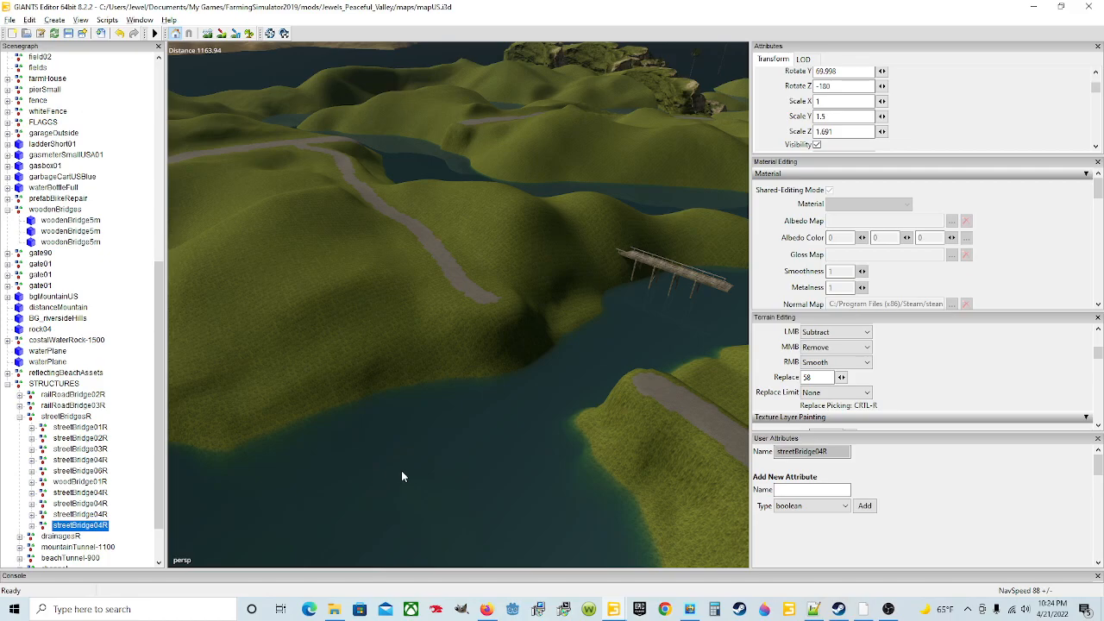
left_click_drag(435, 472, 484, 456, "alt")
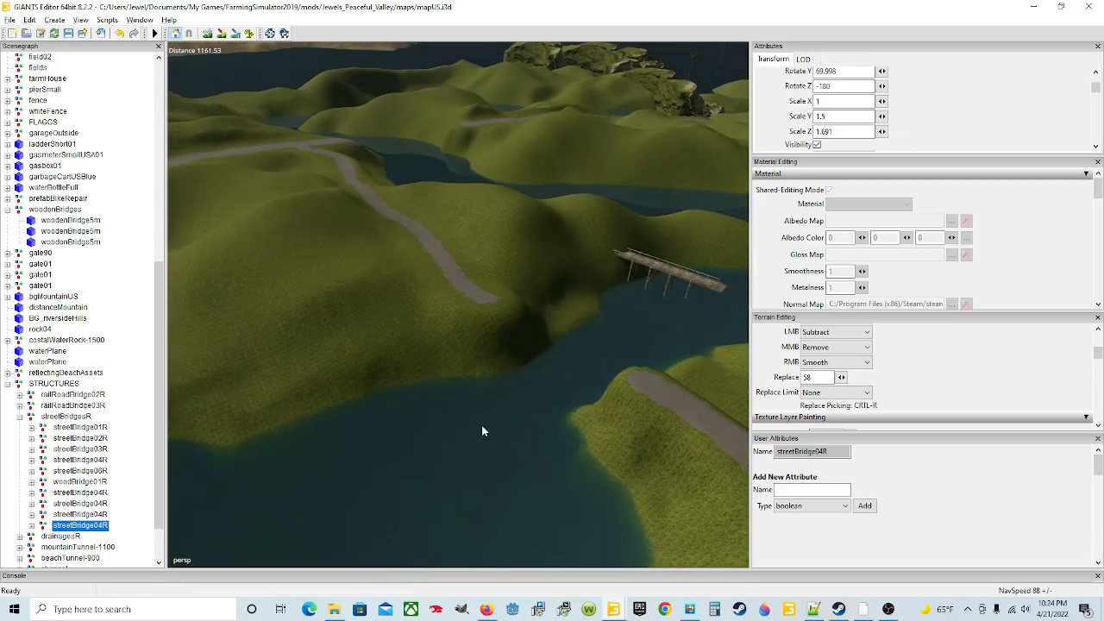
left_click_drag(568, 394, 472, 365, "alt")
left_click_drag(568, 305, 446, 311, "alt")
scroll(292, 393, "up", 6)
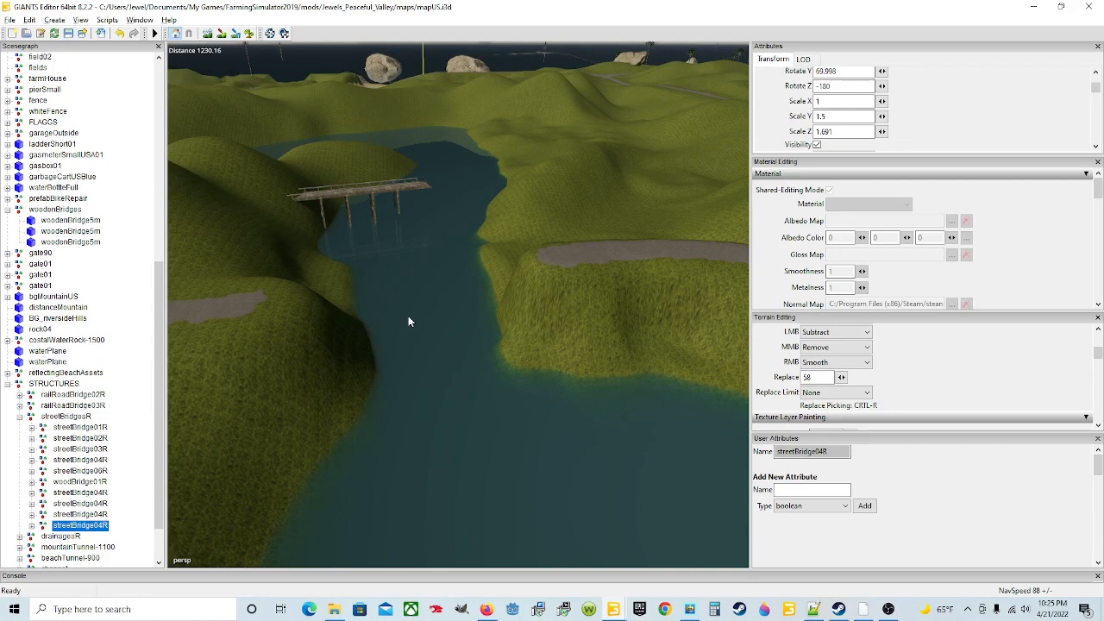
key("f")
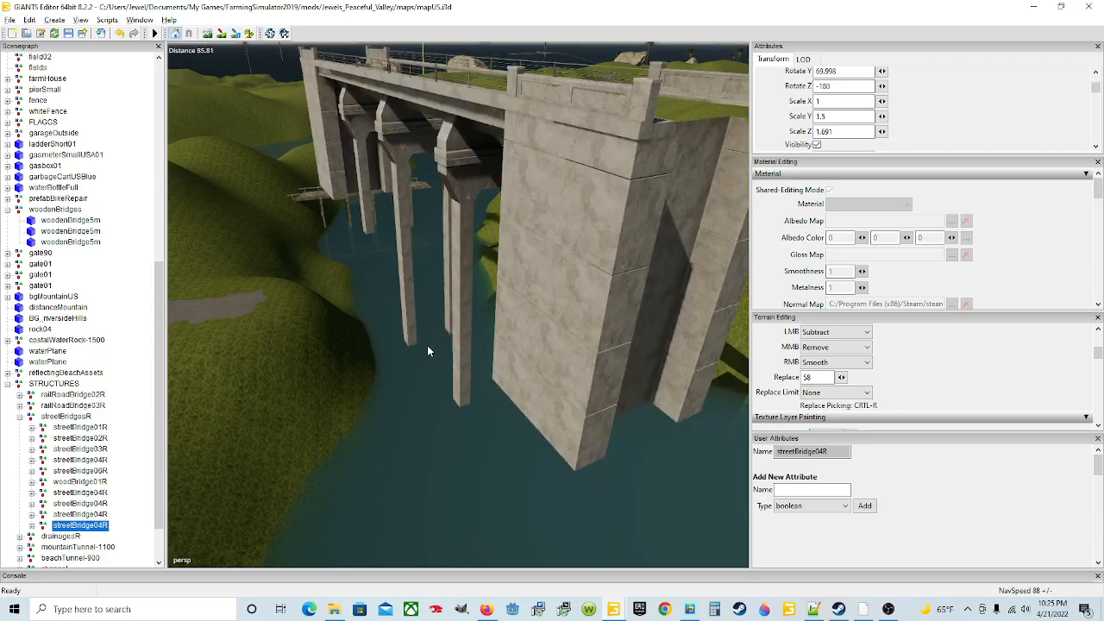
scroll(416, 362, "up", 1)
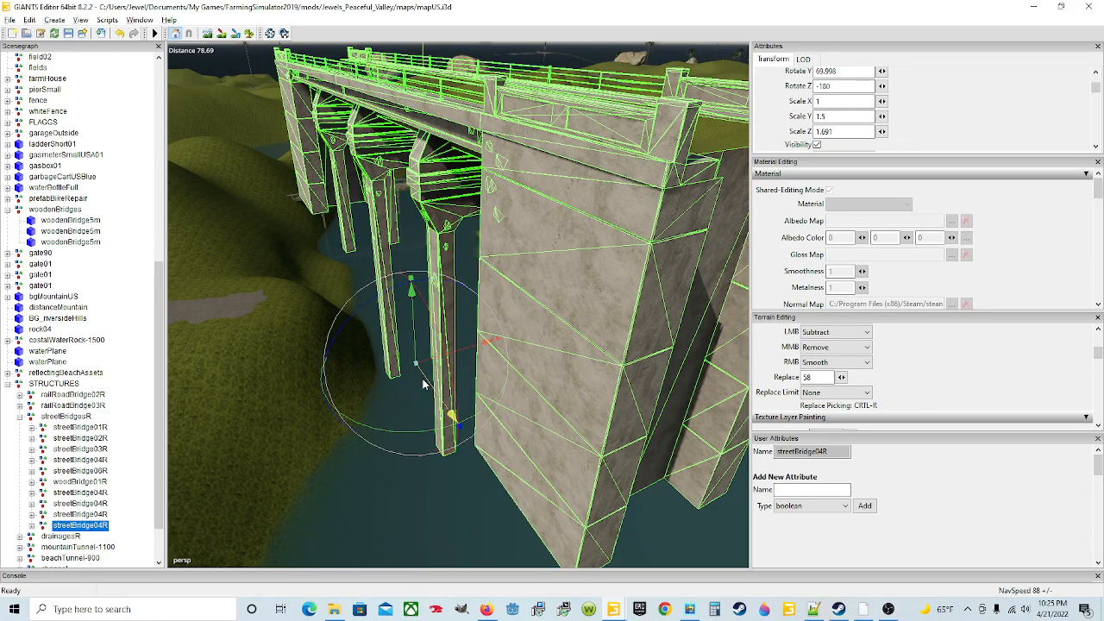
middle_click_drag(417, 332, 432, 468)
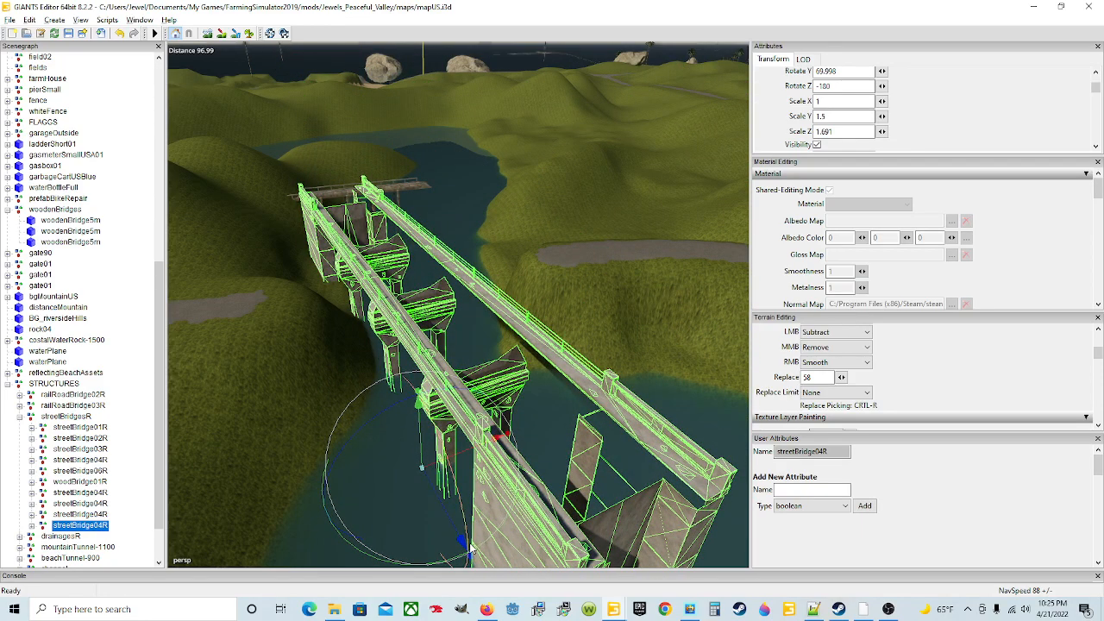
Rotate the bridge copy to about -7.01 on the Y axis and shift it to span the river between the road ends.
left_click_drag(345, 547, 447, 498)
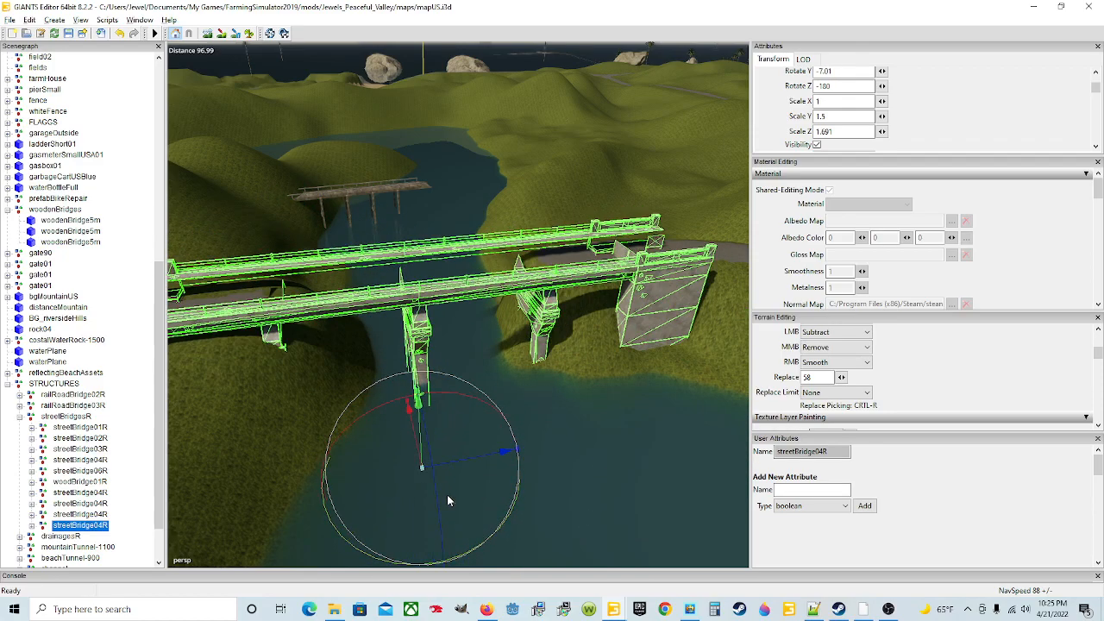
right_click_drag(482, 477, 506, 408)
left_click_drag(506, 413, 529, 414)
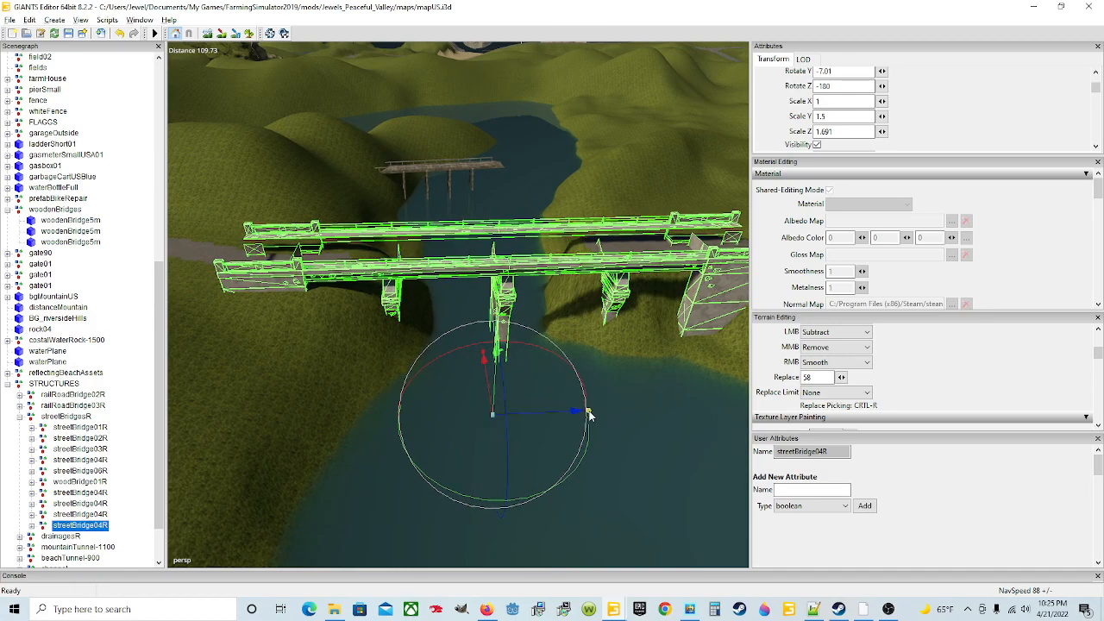
Shorten the bridge copy to a Z scale of 1.037 and center it over the gap.
left_click_drag(588, 411, 587, 415)
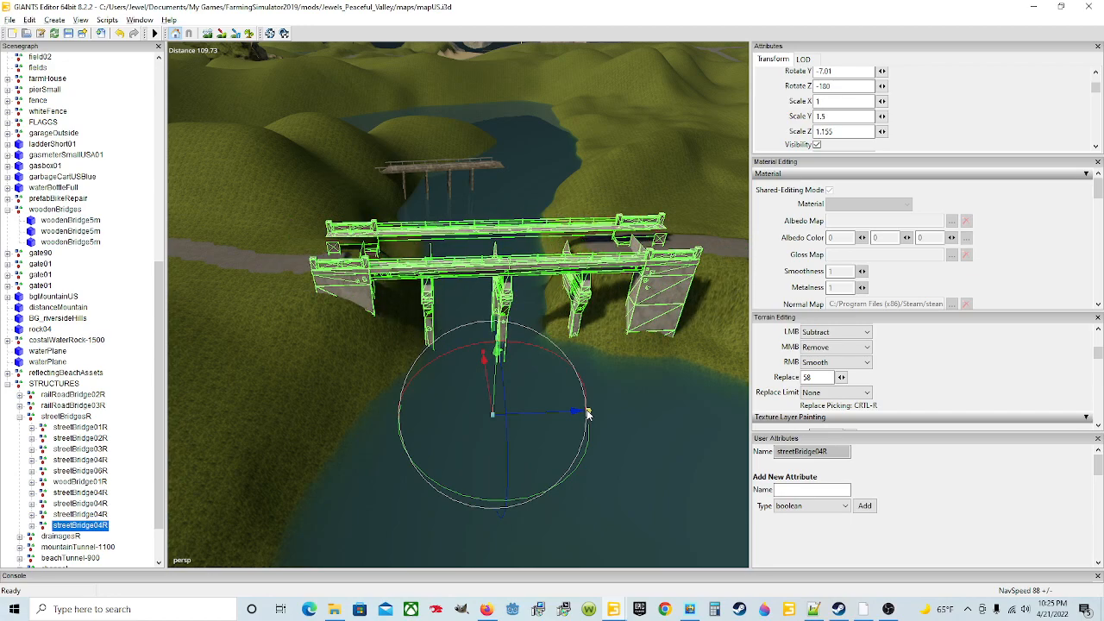
left_click_drag(518, 415, 503, 418)
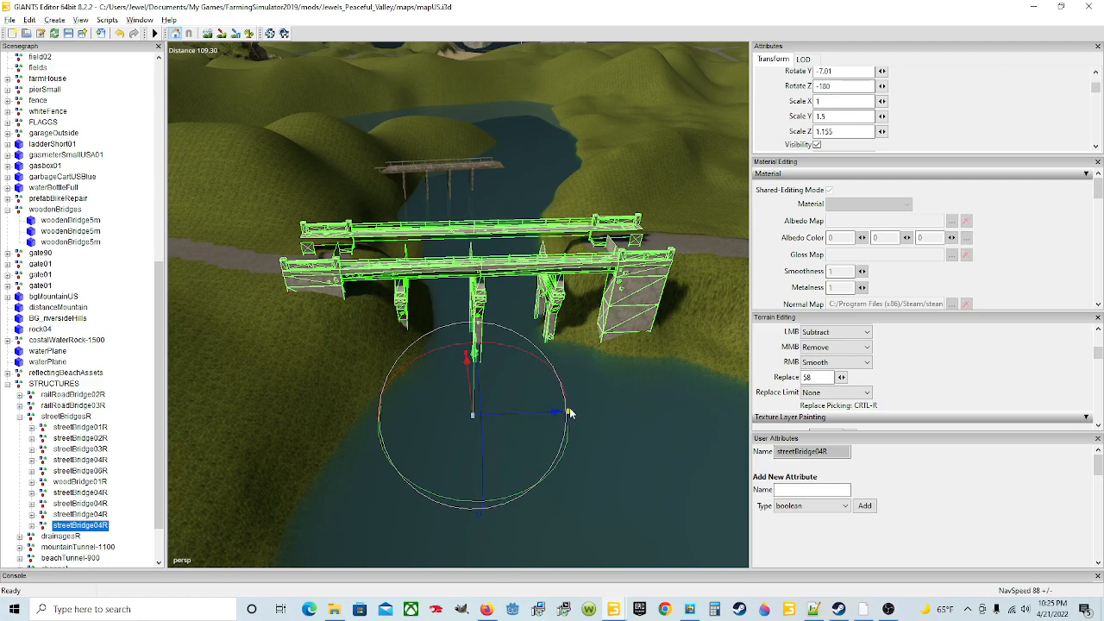
left_click_drag(569, 413, 567, 414)
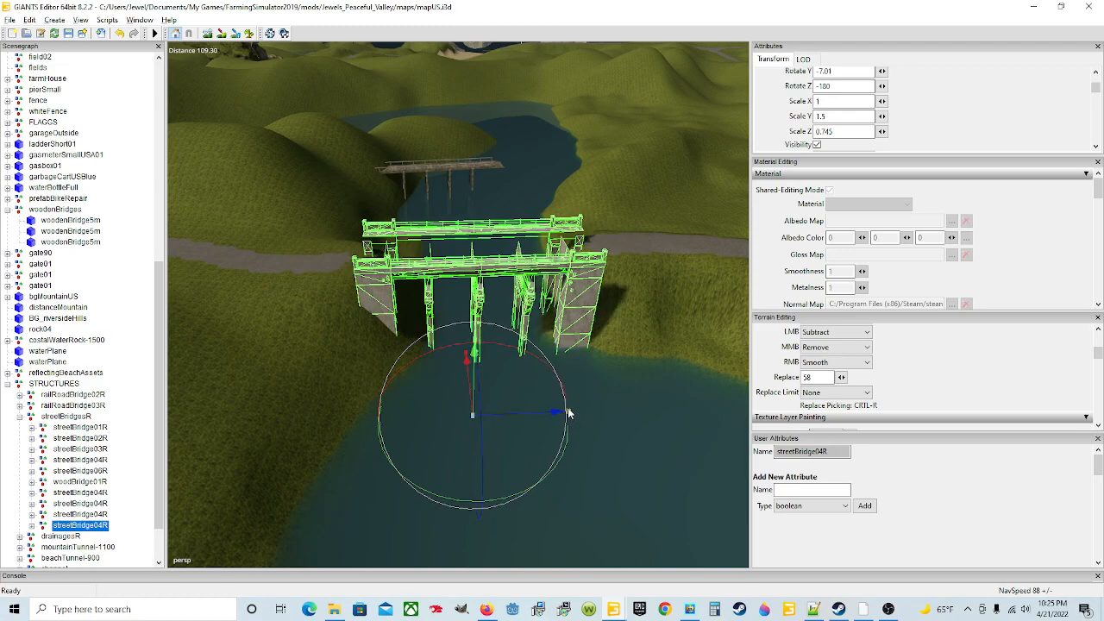
left_click_drag(568, 413, 569, 412)
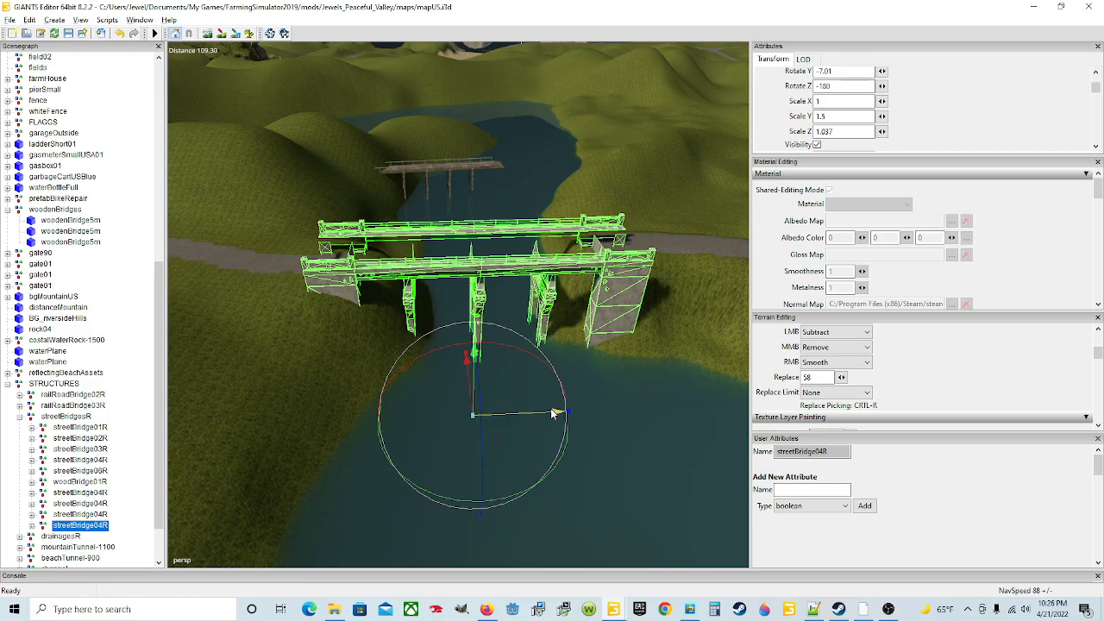
Shift the near end of the bridge towards the road and rotate the bridge to about -13.723 on the Y axis.
left_click_drag(534, 413, 649, 418, "alt")
scroll(452, 378, "up", 3)
scroll(413, 388, "up", 3)
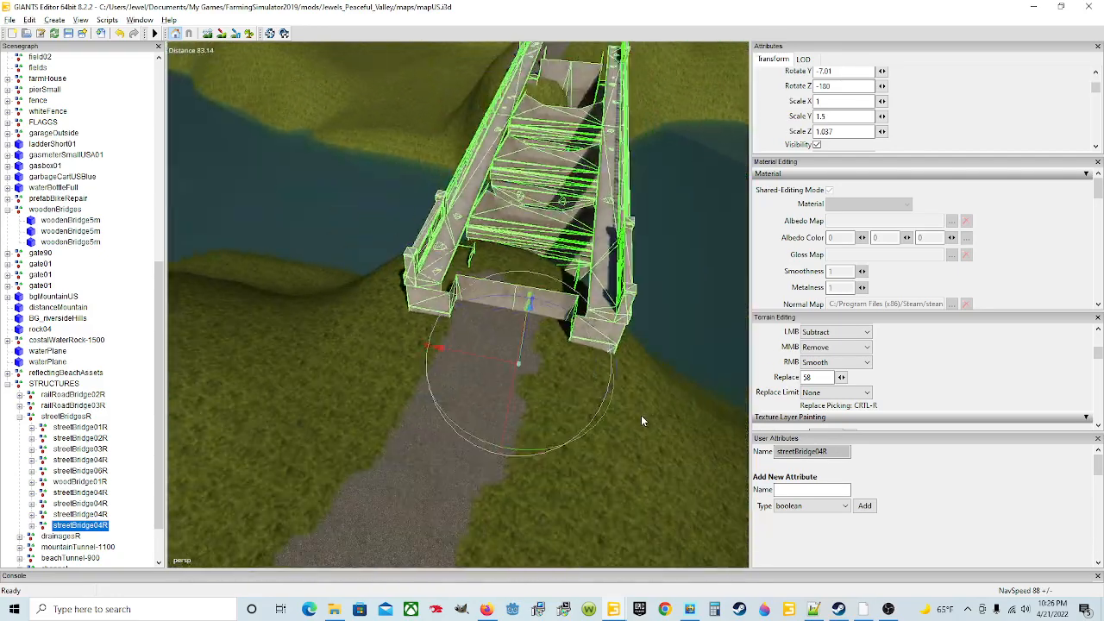
scroll(504, 396, "down", 2)
left_click_drag(506, 401, 568, 408, "alt")
scroll(470, 372, "up", 3)
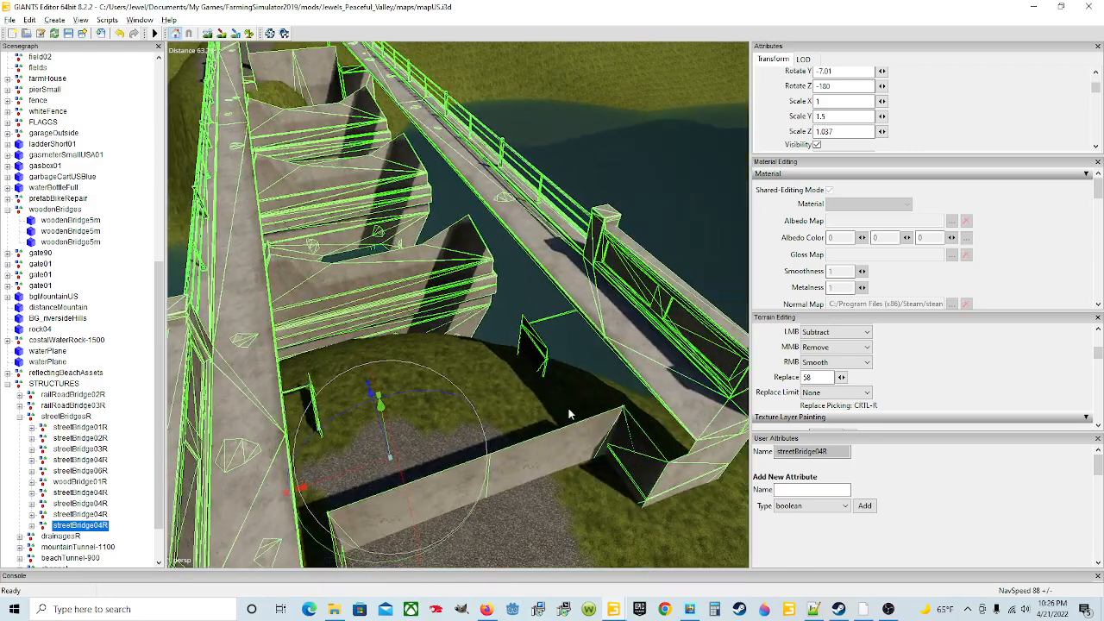
scroll(526, 389, "down", 3)
left_click_drag(457, 452, 448, 506, "alt")
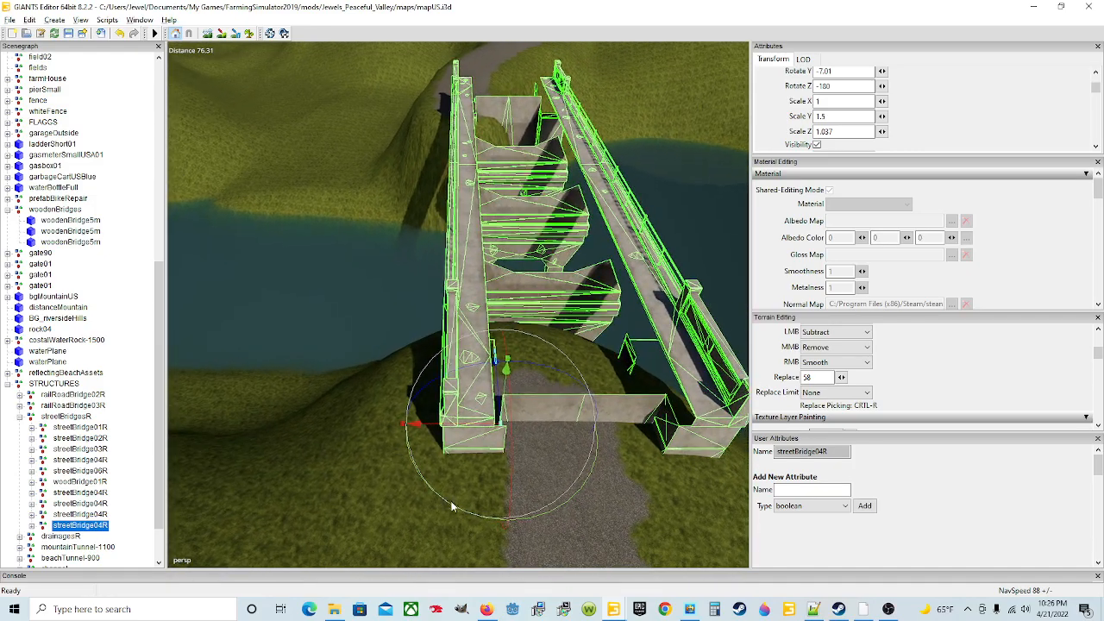
left_click_drag(521, 518, 530, 523)
left_click_drag(463, 428, 436, 428)
left_click_drag(507, 523, 512, 521)
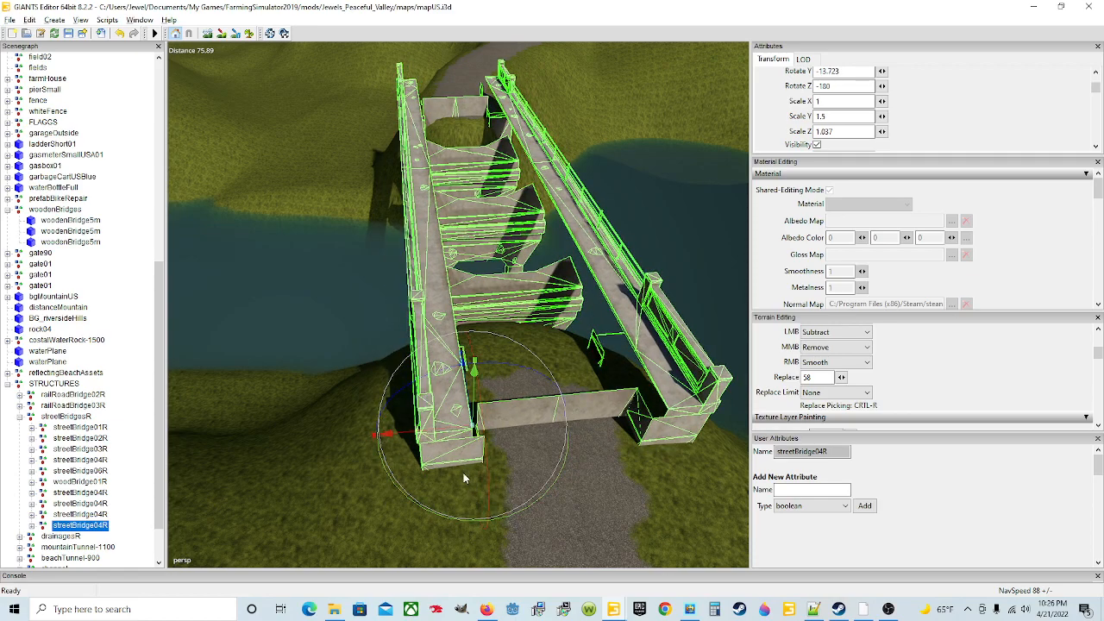
Fine-tune the bridge's alignment with both road ends, rotating it to about -12.293 on the Y axis and nudging its position.
left_click_drag(442, 429, 449, 465)
scroll(406, 429, "down", 3)
left_click_drag(481, 371, 480, 333)
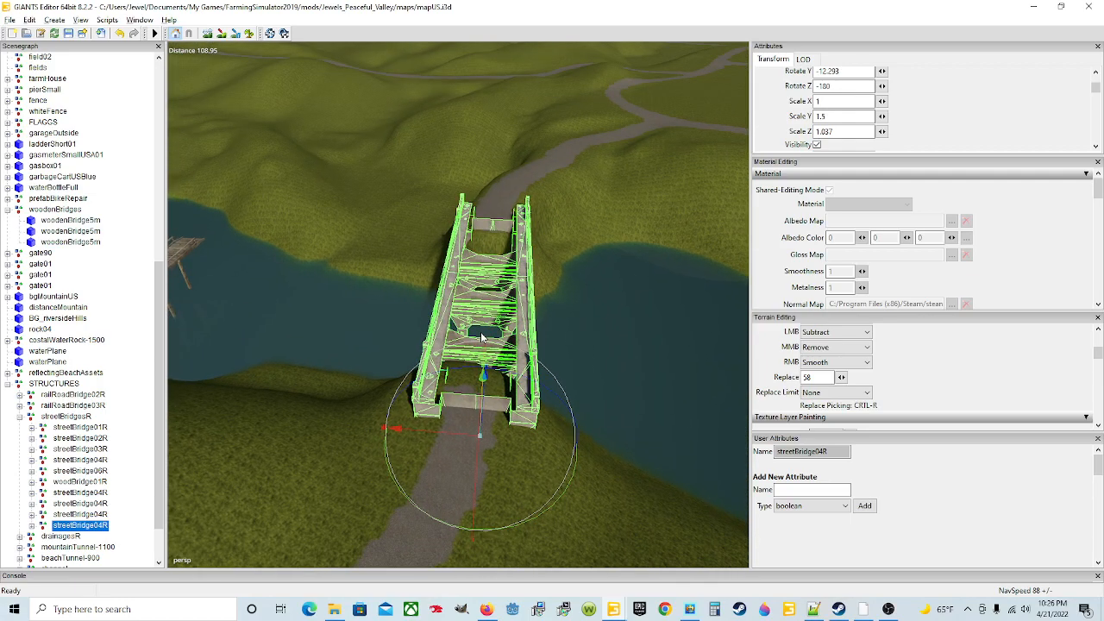
scroll(481, 337, "up", 3)
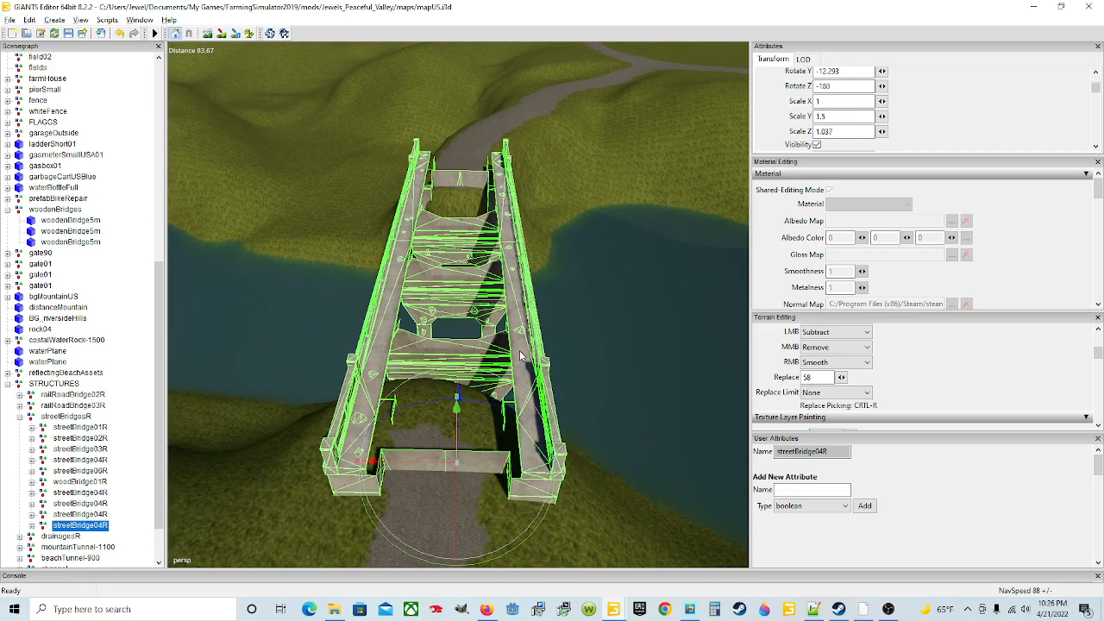
Set the bridge copy's Z scale to 1 and lower the bridge so its deck meets the road ends.
left_click_drag(510, 371, 474, 343, "alt")
scroll(538, 309, "up", 2)
scroll(518, 313, "up", 2)
scroll(459, 290, "up", 3)
scroll(386, 329, "down", 4)
left_click_drag(458, 289, 349, 334, "alt")
scroll(358, 335, "down", 4)
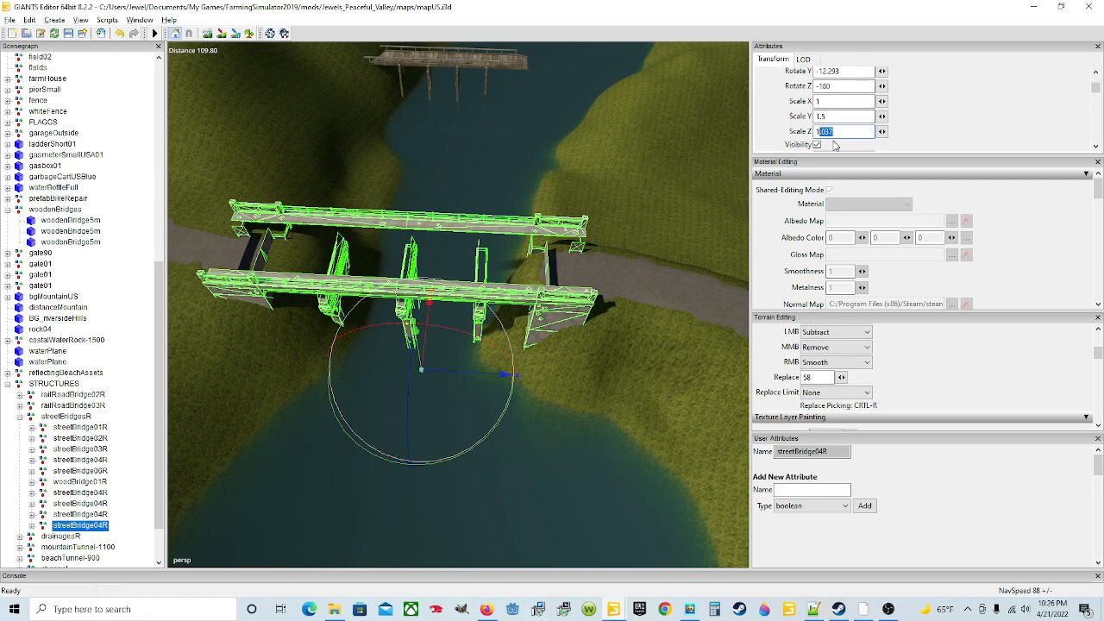
type("1")
key("Return")
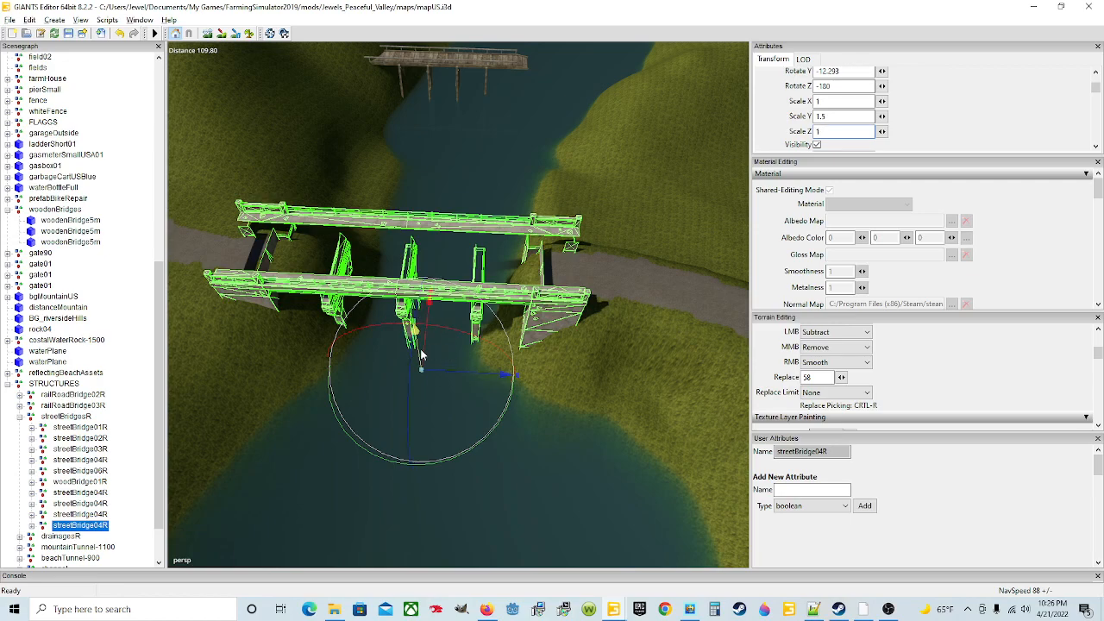
left_click_drag(420, 347, 413, 369)
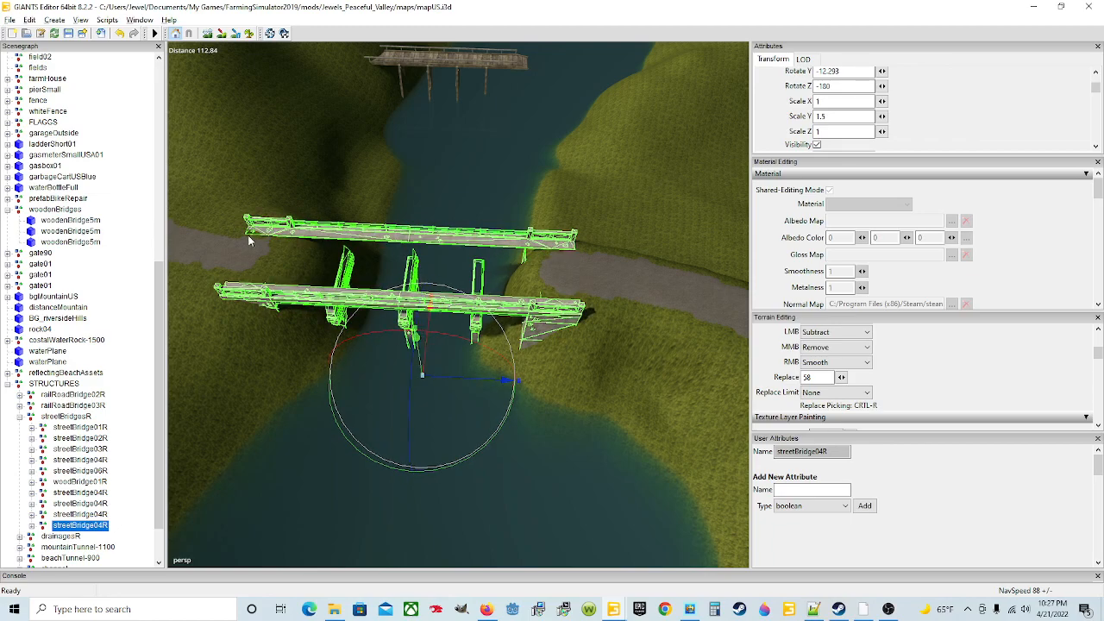
Lower the riverbank terrain around the pier legs nearest the far road end.
left_click_drag(419, 331, 202, 302, "alt")
scroll(486, 306, "up", 2)
scroll(485, 306, "up", 5)
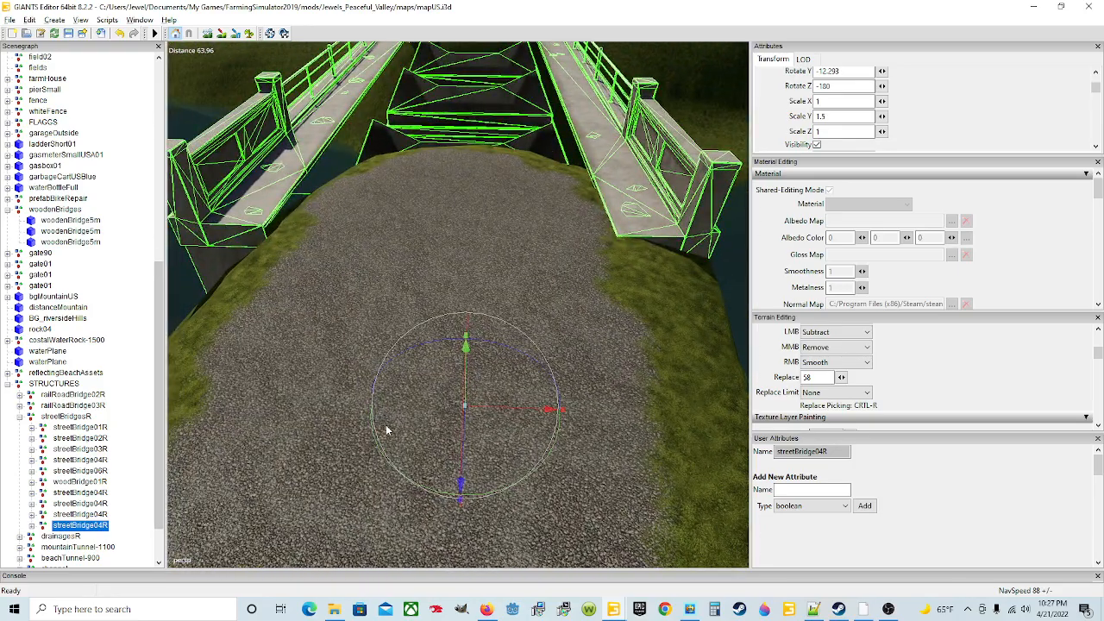
scroll(386, 429, "down", 2)
left_click_drag(386, 429, 406, 363, "alt")
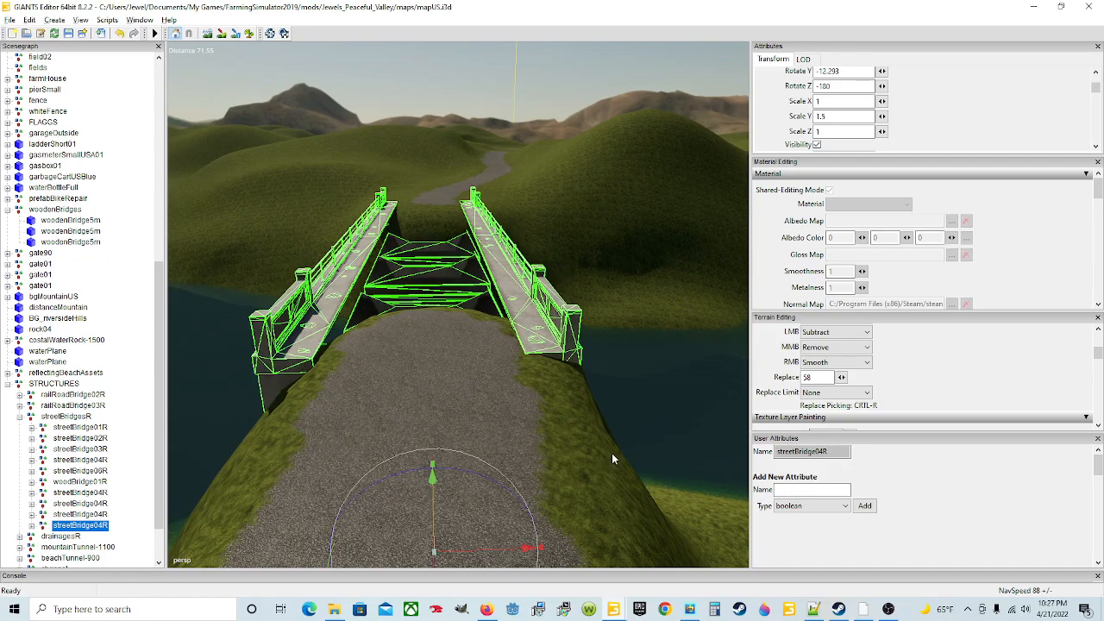
left_click_drag(561, 395, 473, 368, "alt")
scroll(471, 410, "down", 4)
scroll(540, 359, "up", 4)
scroll(329, 430, "up", 3)
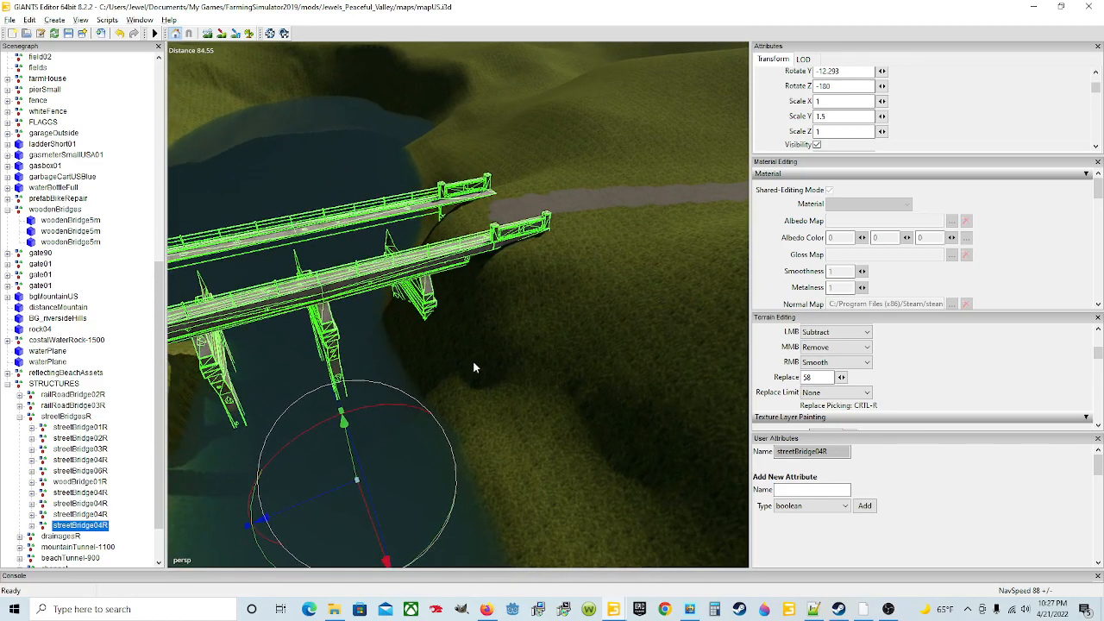
left_click(207, 32)
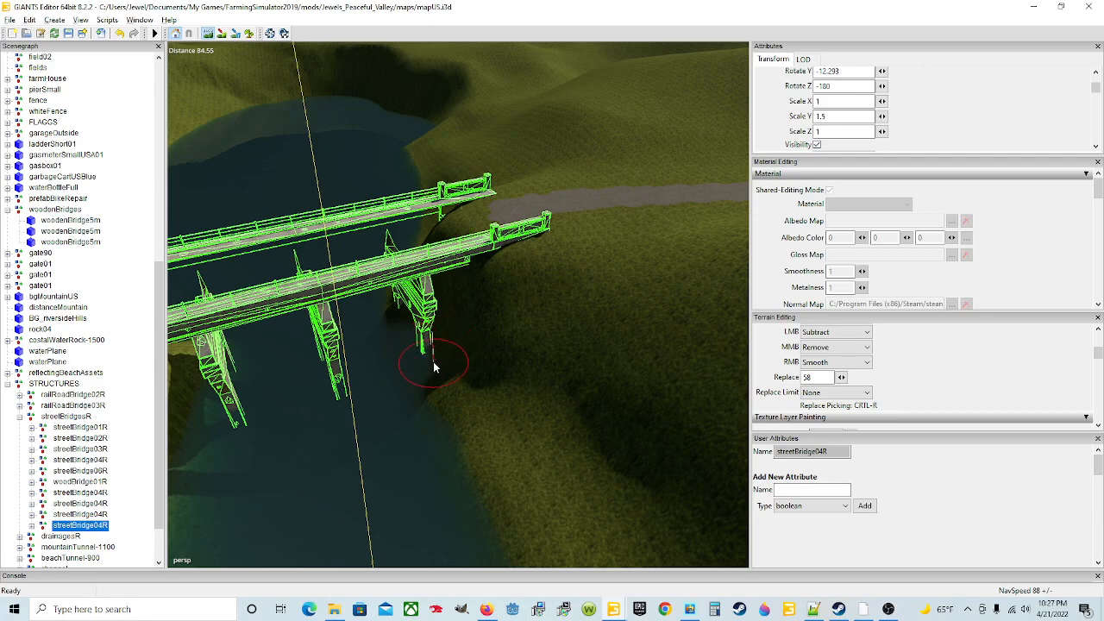
mouse_move(424, 372)
left_mouse_down()
mouse_move(439, 384)
mouse_move(436, 470)
left_mouse_up()
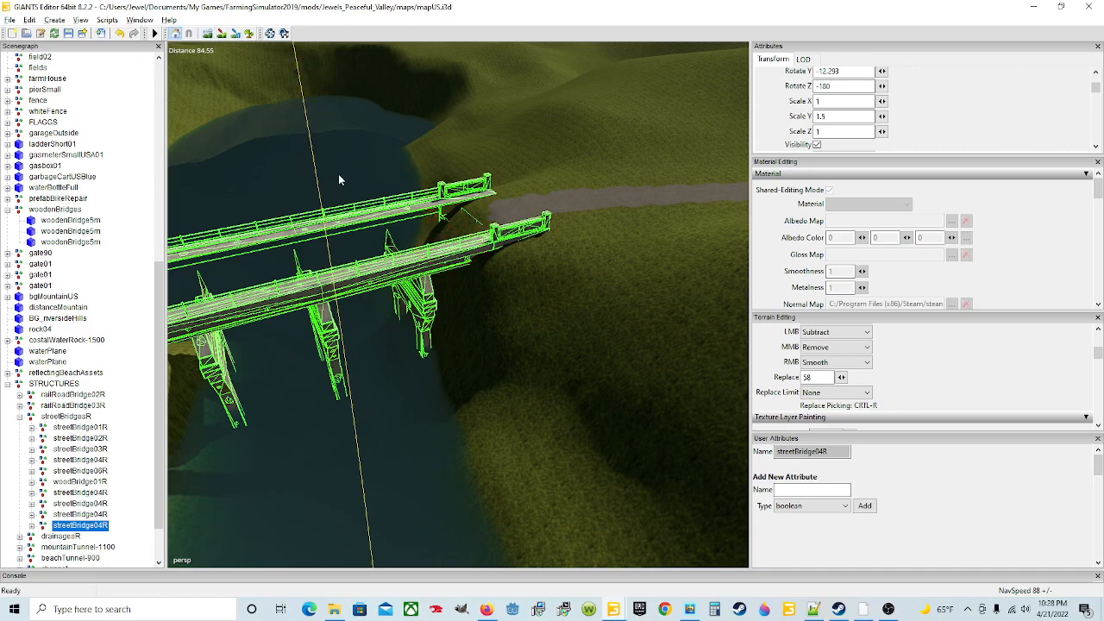
Lower the ground between the two girders at the road end to uncover the bridge's abutment wall.
scroll(338, 176, "up", 2)
left_click_drag(448, 246, 563, 245, "alt")
scroll(362, 214, "up", 4)
scroll(559, 253, "down", 3)
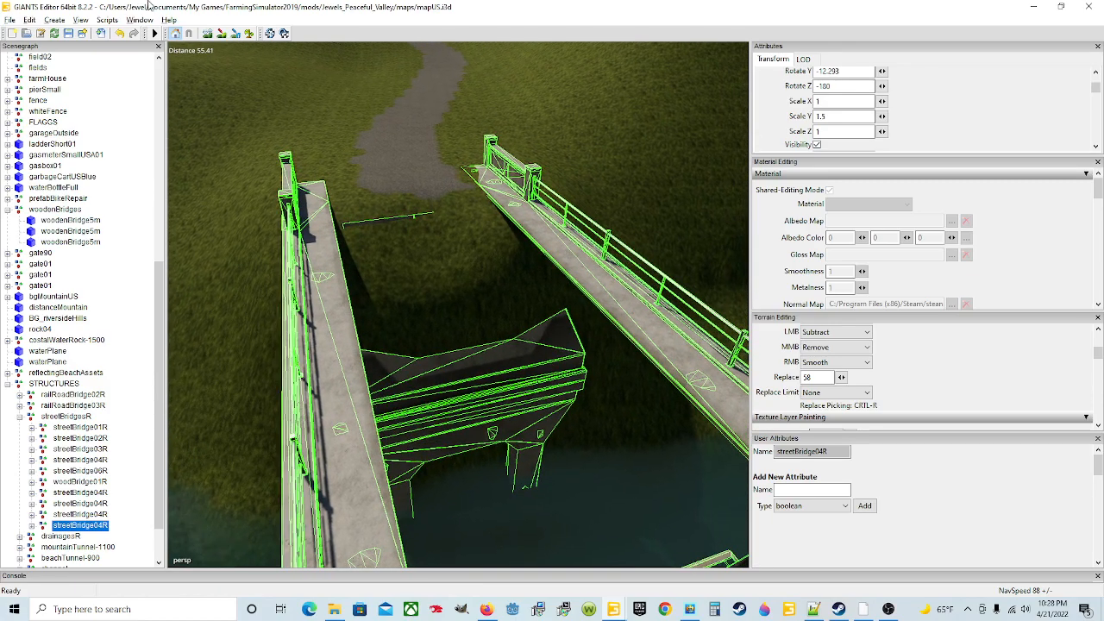
left_click(207, 33)
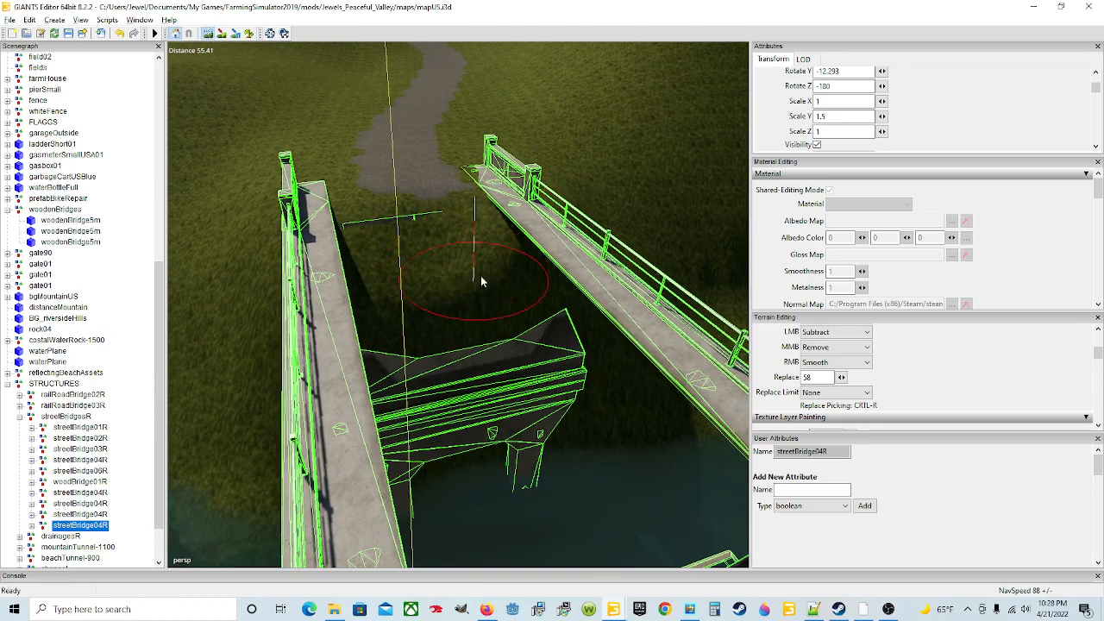
mouse_move(481, 298)
left_mouse_down()
mouse_move(532, 286)
mouse_move(390, 316)
mouse_move(424, 326)
mouse_move(535, 321)
mouse_move(506, 316)
mouse_move(512, 344)
mouse_move(498, 354)
mouse_move(509, 326)
mouse_move(543, 321)
mouse_move(353, 321)
mouse_move(396, 297)
mouse_move(399, 276)
mouse_move(415, 341)
mouse_move(481, 303)
mouse_move(458, 288)
mouse_move(513, 313)
mouse_move(488, 291)
mouse_move(485, 309)
mouse_move(528, 330)
mouse_move(546, 313)
mouse_move(515, 366)
mouse_move(448, 362)
mouse_move(424, 297)
mouse_move(379, 313)
mouse_move(397, 317)
mouse_move(387, 330)
mouse_move(453, 310)
mouse_move(452, 327)
mouse_move(365, 333)
mouse_move(442, 347)
mouse_move(457, 314)
mouse_move(439, 340)
mouse_move(365, 346)
mouse_move(393, 321)
mouse_move(435, 341)
mouse_move(420, 352)
mouse_move(447, 352)
mouse_move(434, 394)
left_mouse_up()
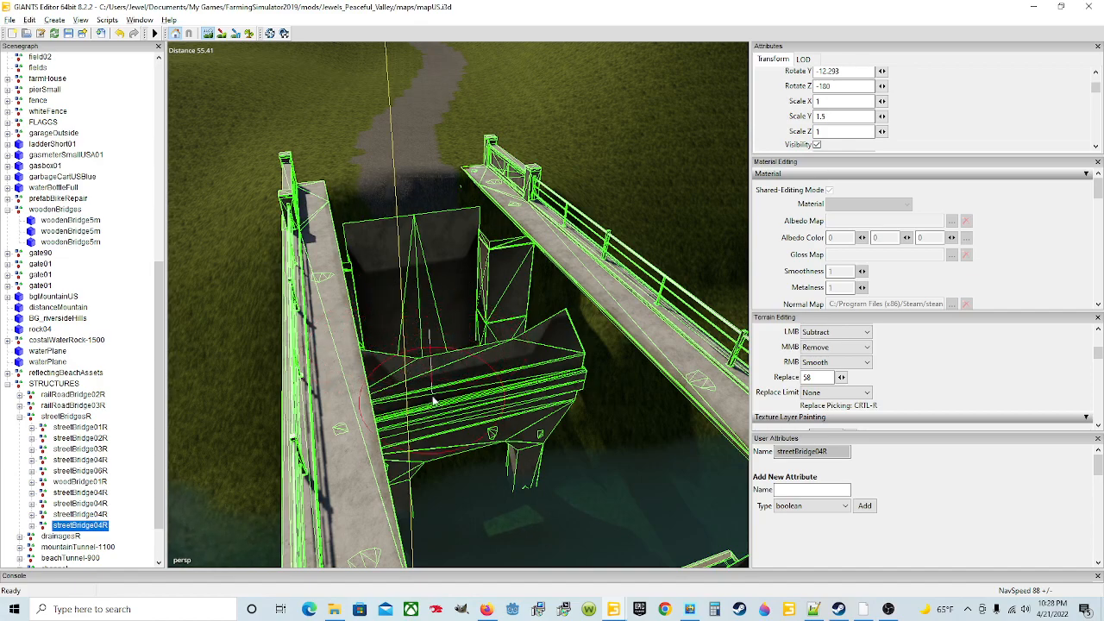
left_click(209, 36)
Dig the leftover terrain between the abutment and the first pier down below the water surface.
scroll(386, 230, "up", 4)
left_click_drag(385, 230, 353, 289, "alt")
scroll(353, 280, "down", 3)
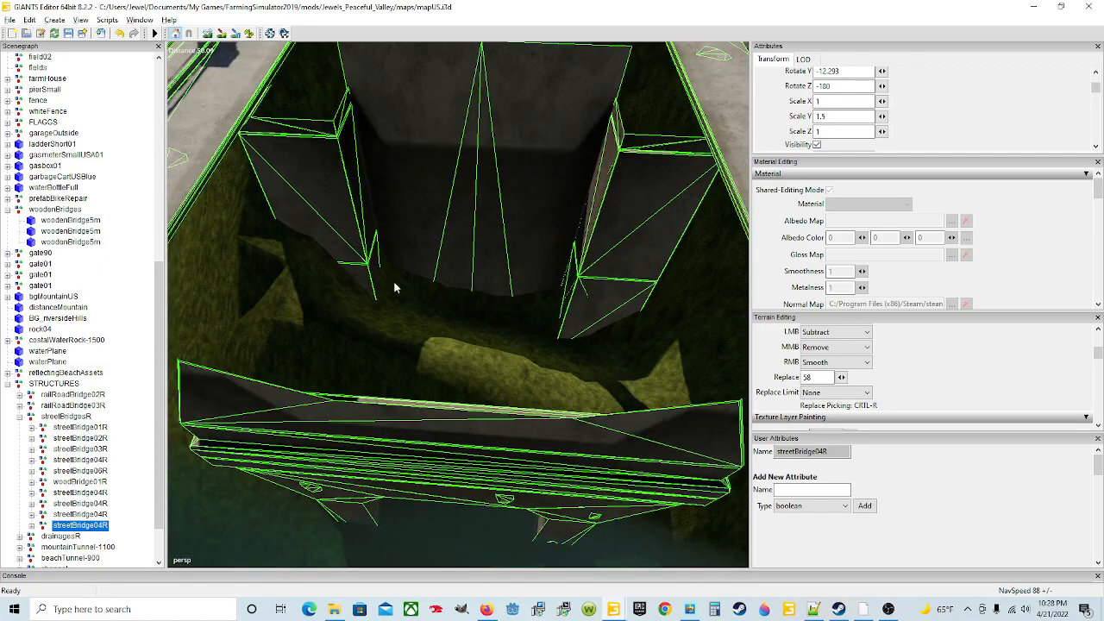
scroll(434, 302, "down", 3)
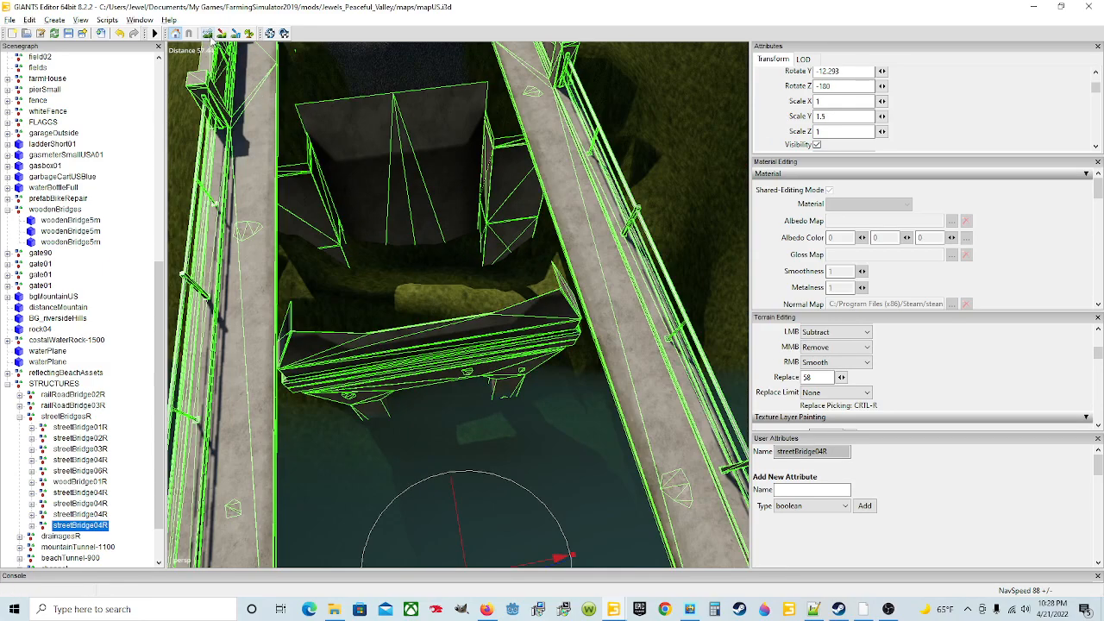
mouse_move(439, 301)
left_mouse_down()
mouse_move(447, 312)
mouse_move(331, 283)
mouse_move(297, 256)
mouse_move(288, 276)
mouse_move(374, 317)
mouse_move(492, 323)
mouse_move(436, 332)
mouse_move(447, 344)
mouse_move(386, 321)
mouse_move(528, 277)
mouse_move(505, 255)
mouse_move(524, 254)
mouse_move(371, 265)
mouse_move(432, 253)
left_mouse_up()
mouse_move(593, 322)
left_mouse_down()
mouse_move(488, 305)
mouse_move(517, 250)
mouse_move(328, 271)
mouse_move(421, 328)
left_mouse_up()
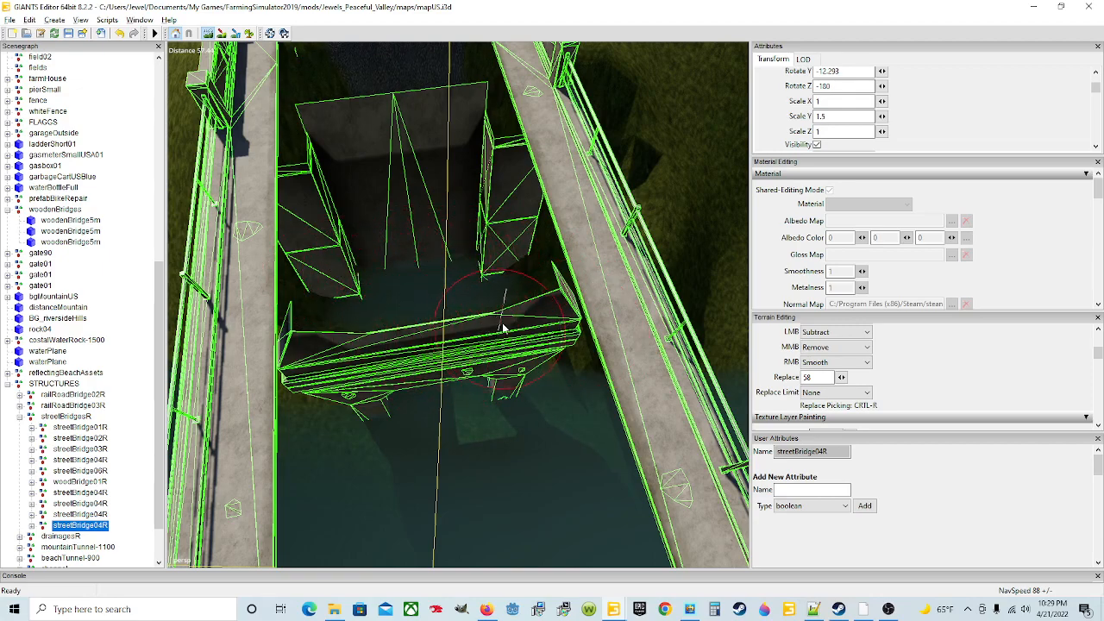
mouse_move(508, 269)
left_mouse_down()
mouse_move(532, 258)
mouse_move(544, 304)
mouse_move(441, 348)
left_mouse_up()
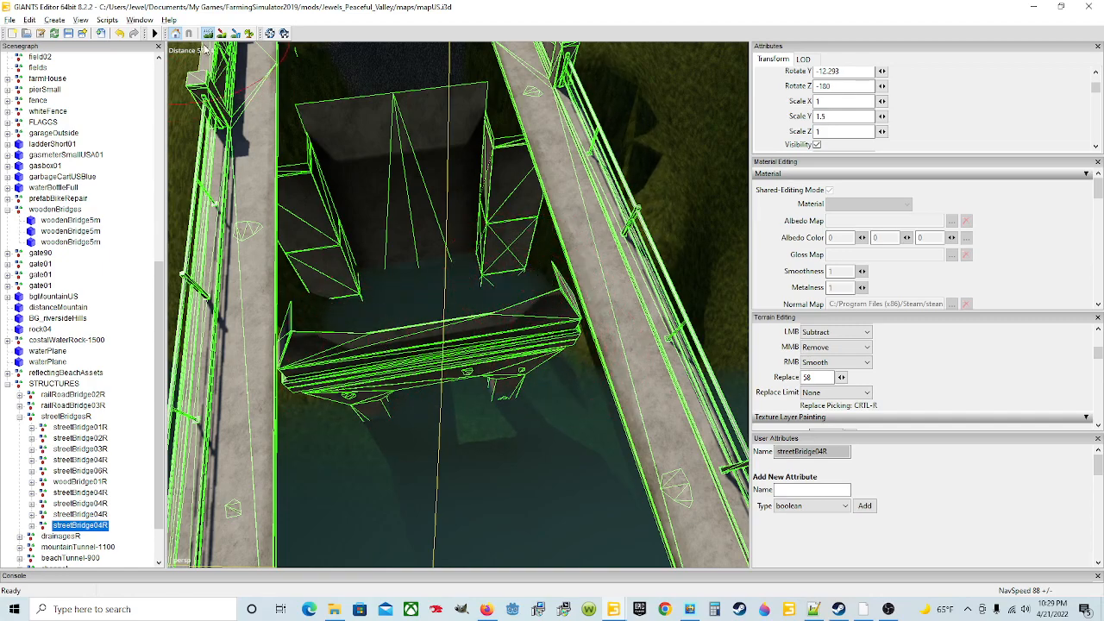
Lower the riverbed beneath the bridge around the pier legs.
scroll(402, 223, "up", 3)
left_click_drag(524, 239, 444, 229, "alt")
scroll(479, 154, "up", 5)
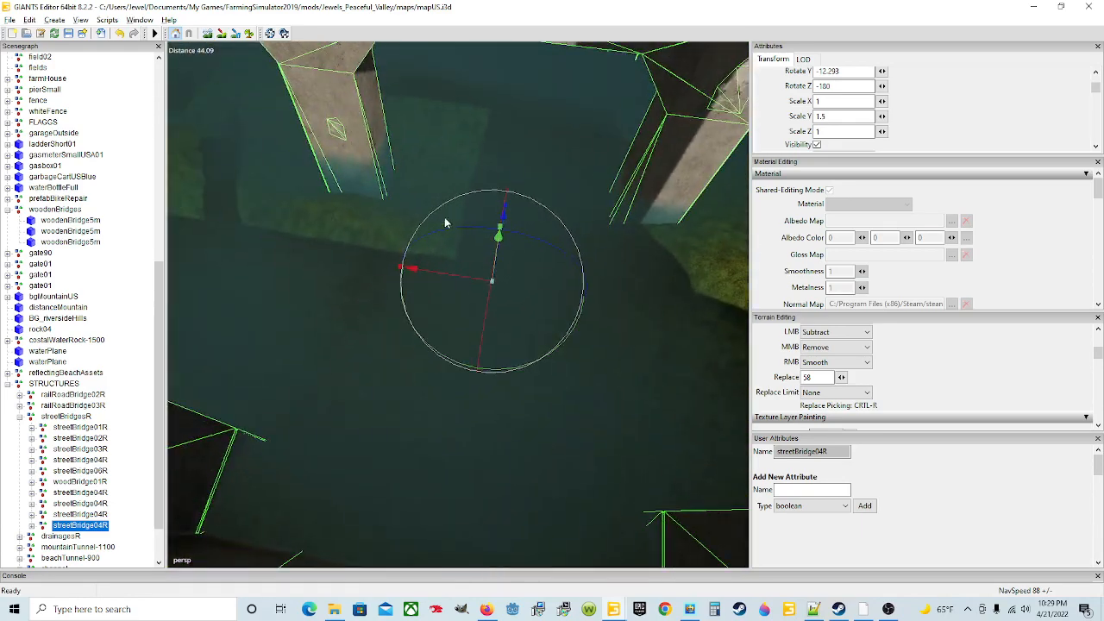
left_click_drag(373, 319, 374, 273, "alt")
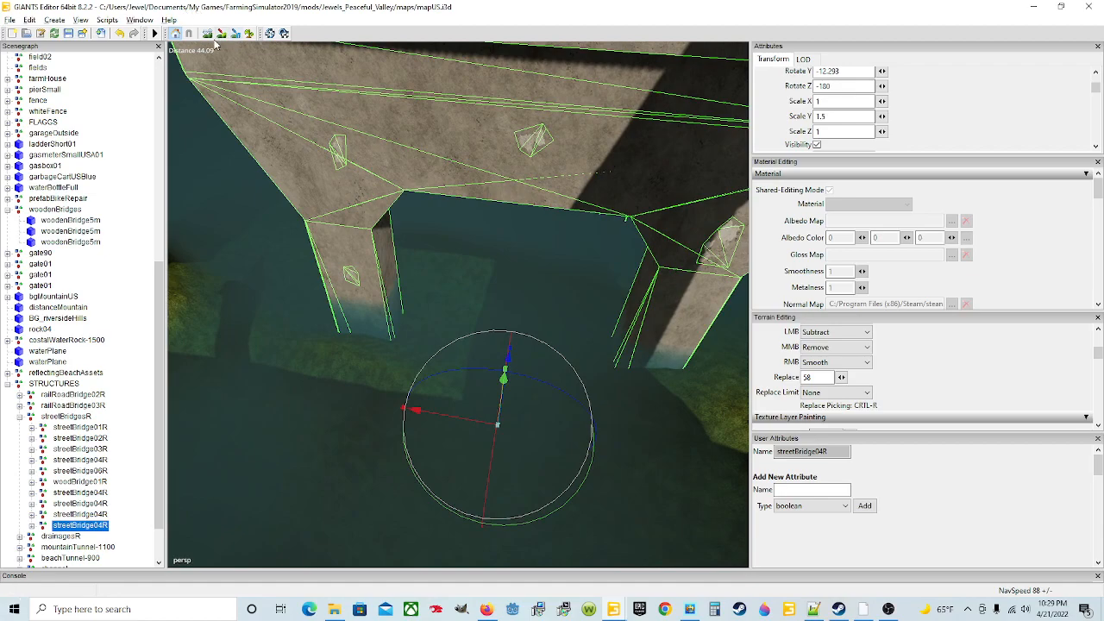
left_click(206, 35)
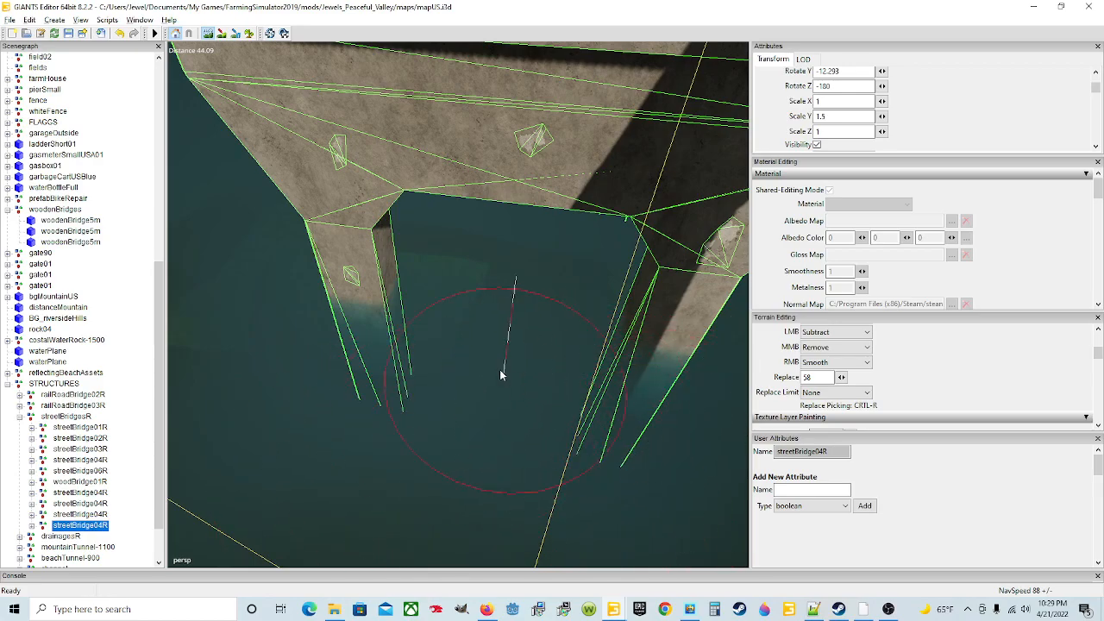
Lower the terrain at the foot of the abutment's wing wall.
left_click_drag(313, 238, 457, 422, "alt")
scroll(489, 418, "down", 1)
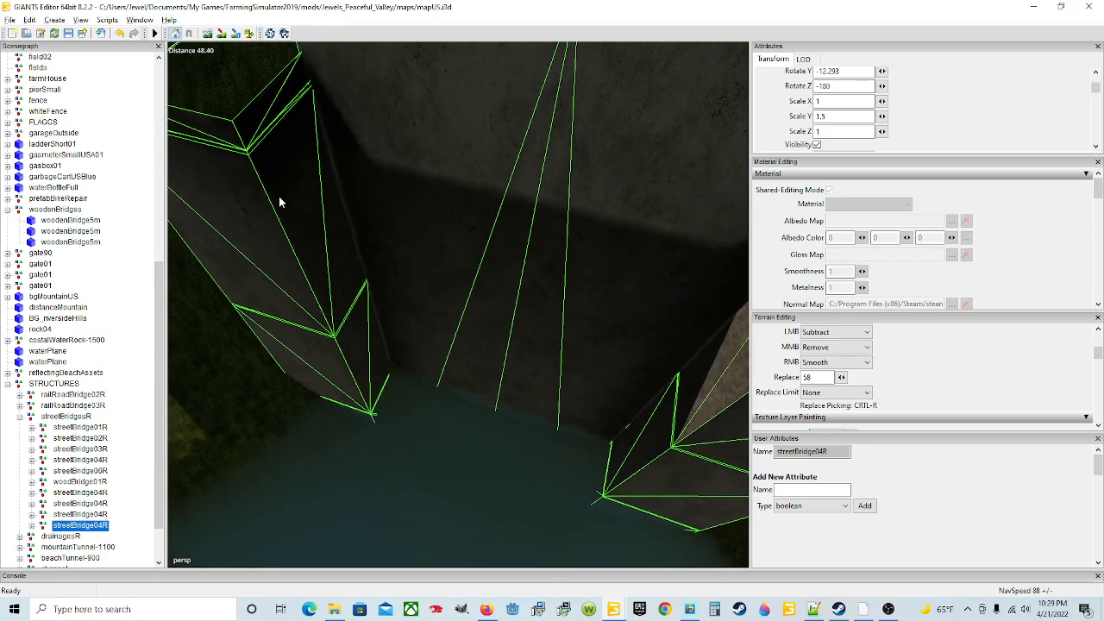
left_click(207, 34)
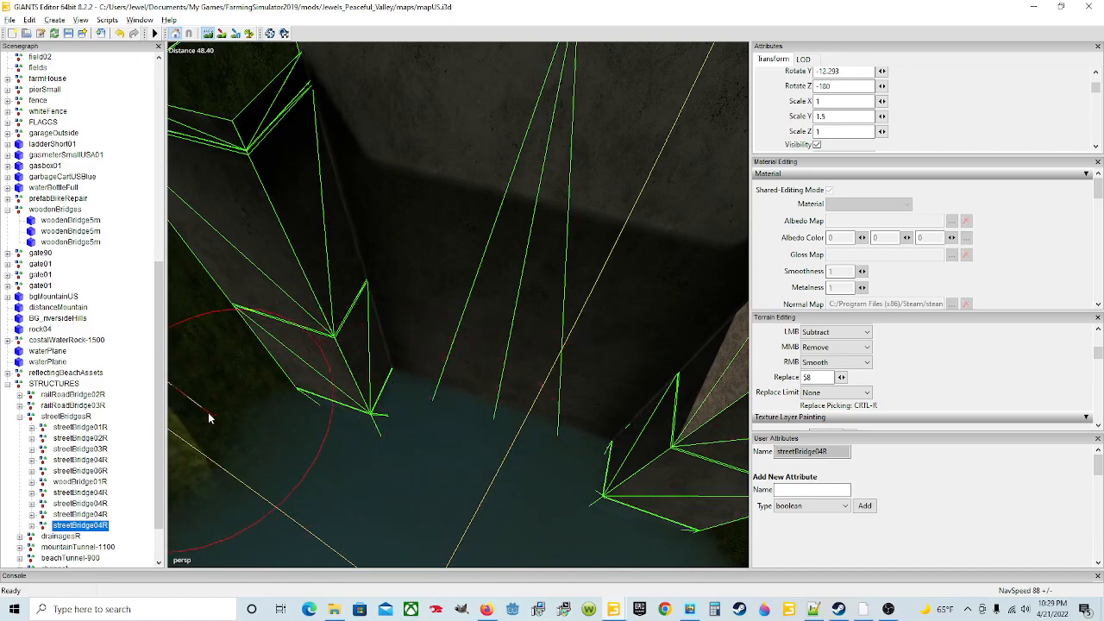
left_click(207, 35)
Cut back the bank along the outer side of the abutment so its side wall is clear of terrain.
mouse_move(457, 402)
left_mouse_down("alt")
mouse_move(462, 385)
mouse_move(307, 275)
mouse_move(610, 381)
mouse_move(313, 349)
mouse_move(408, 316)
mouse_move(349, 266)
left_mouse_up("alt")
scroll(306, 271, "up", 3)
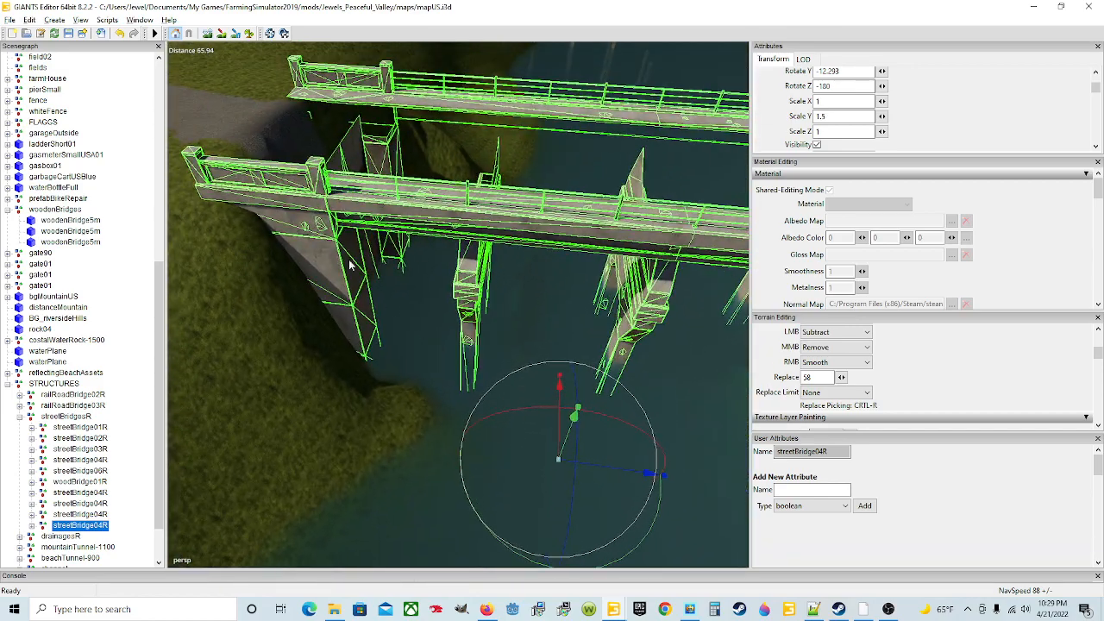
left_click(208, 35)
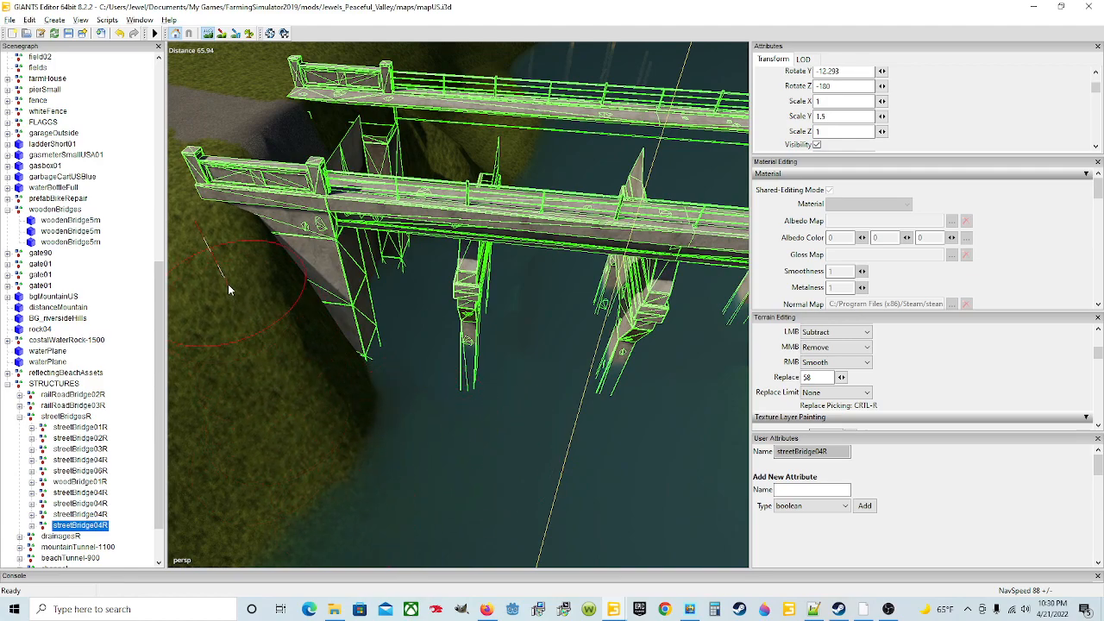
mouse_move(250, 265)
left_mouse_down()
mouse_move(242, 279)
mouse_move(255, 305)
mouse_move(275, 268)
mouse_move(289, 307)
mouse_move(259, 302)
mouse_move(336, 372)
mouse_move(348, 388)
mouse_move(319, 364)
mouse_move(344, 394)
left_mouse_up()
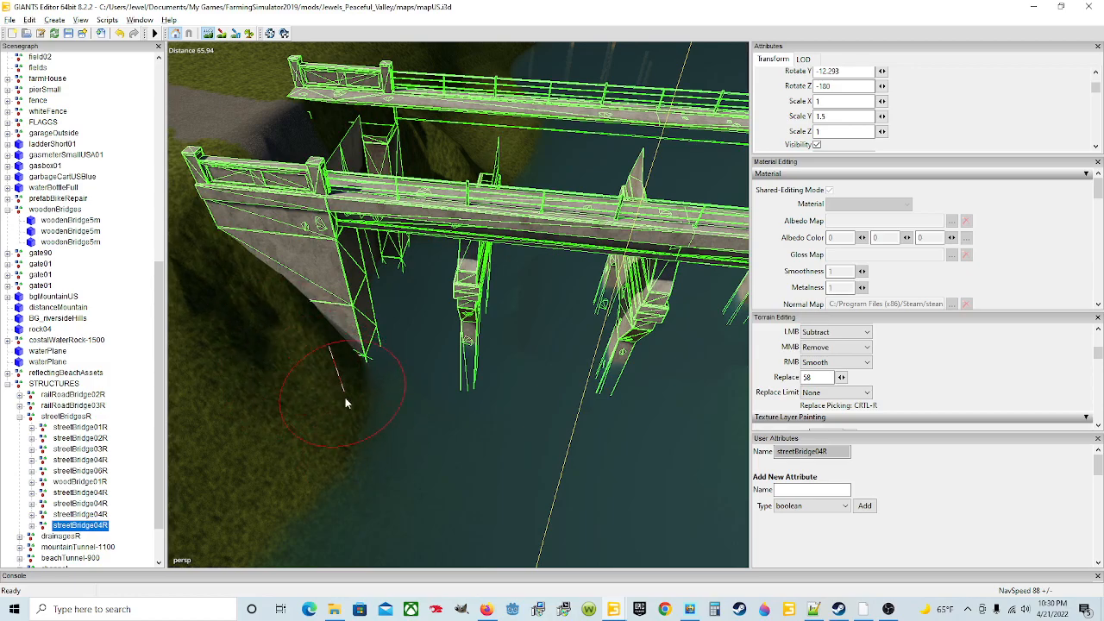
left_click_drag(388, 330, 468, 394, "alt")
scroll(359, 333, "up", 5)
scroll(451, 379, "down", 5)
scroll(449, 376, "down", 2)
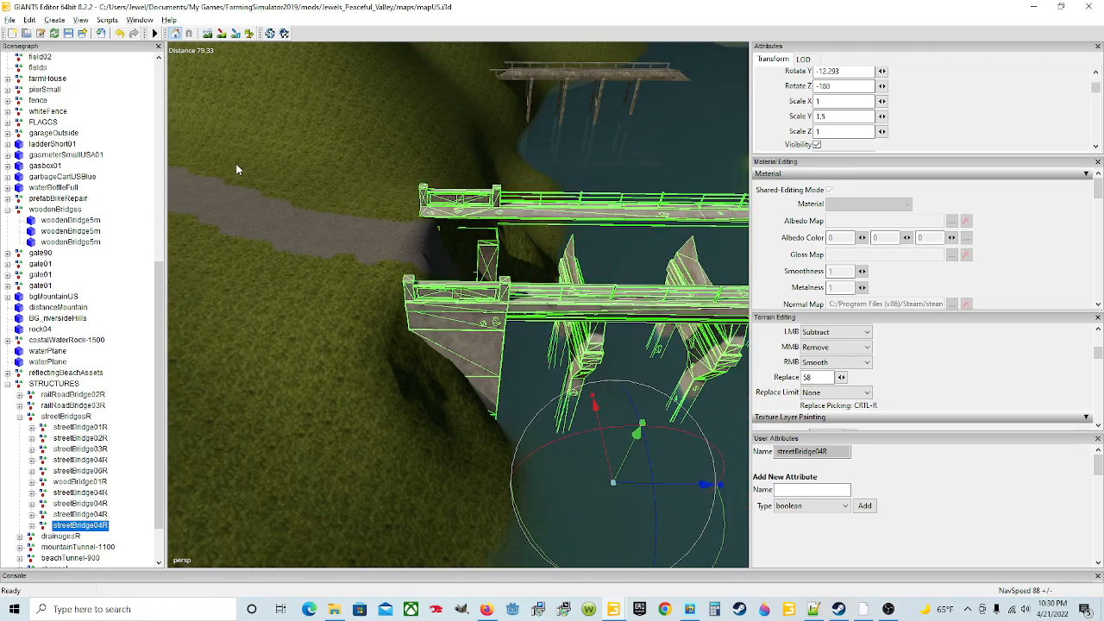
left_click(210, 36)
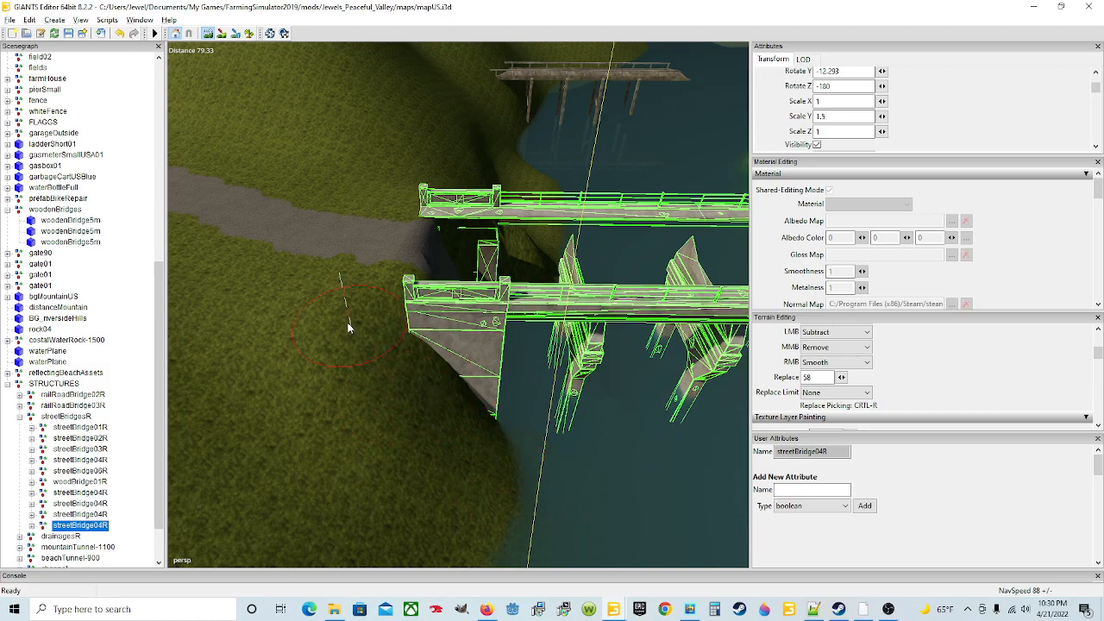
left_click(209, 35)
Lengthen the bridge to a Z scale of 1.115 so it reaches further onto both road ends.
mouse_move(357, 321)
left_mouse_down("alt")
mouse_move(325, 272)
mouse_move(481, 441)
mouse_move(407, 353)
mouse_move(476, 216)
mouse_move(376, 213)
mouse_move(458, 302)
mouse_move(349, 247)
mouse_move(350, 273)
mouse_move(215, 354)
left_mouse_up("alt")
scroll(316, 352, "down", 3)
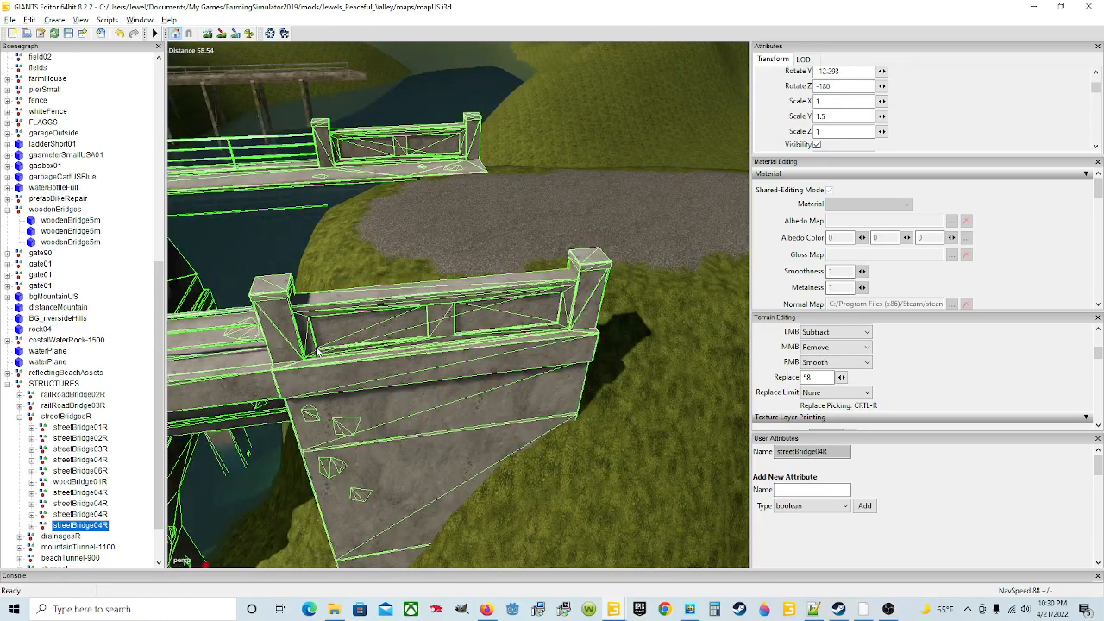
left_click_drag(412, 360, 450, 380, "alt")
left_click_drag(543, 385, 579, 381)
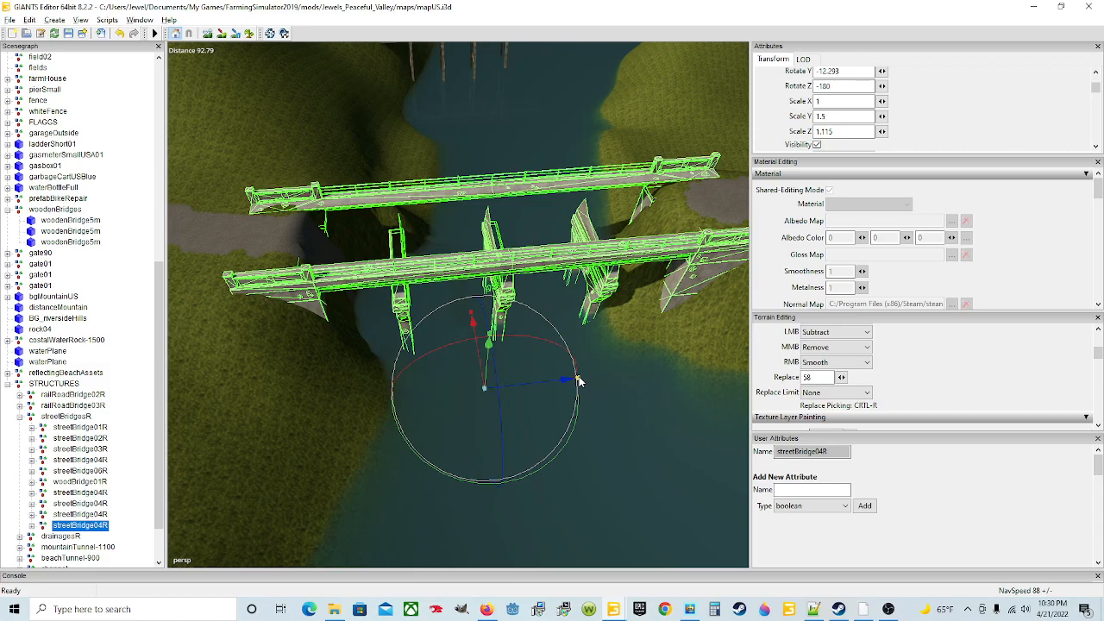
Examine how the lengthened bridge meets the road, from road level and from above.
left_click_drag(555, 410, 638, 340, "alt")
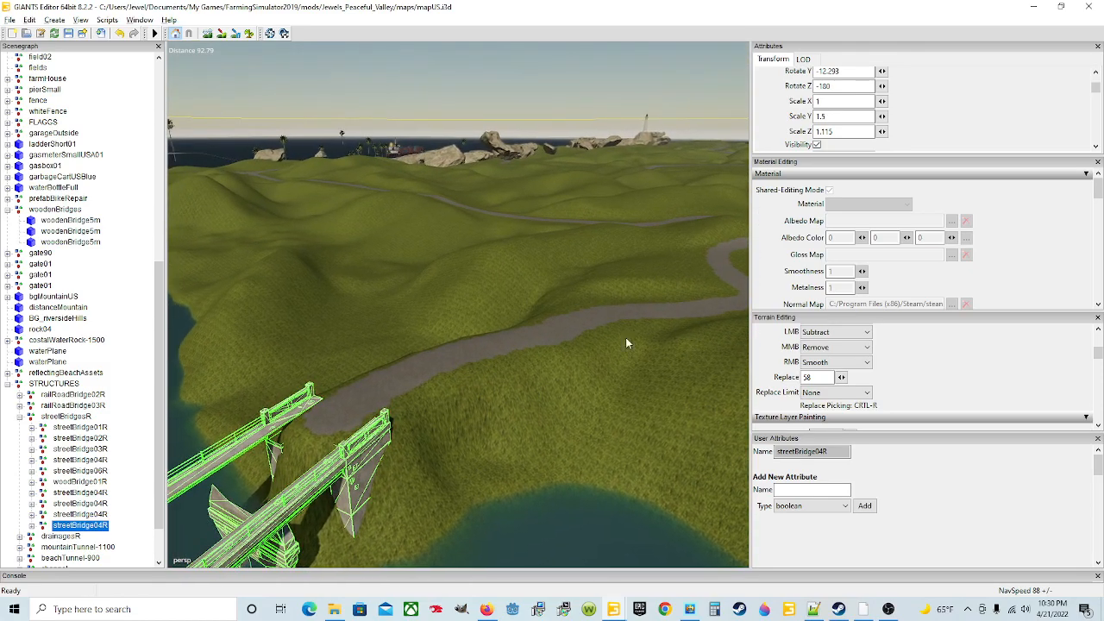
scroll(519, 370, "up", 3)
left_click_drag(519, 370, 169, 274, "alt")
scroll(496, 382, "up", 4)
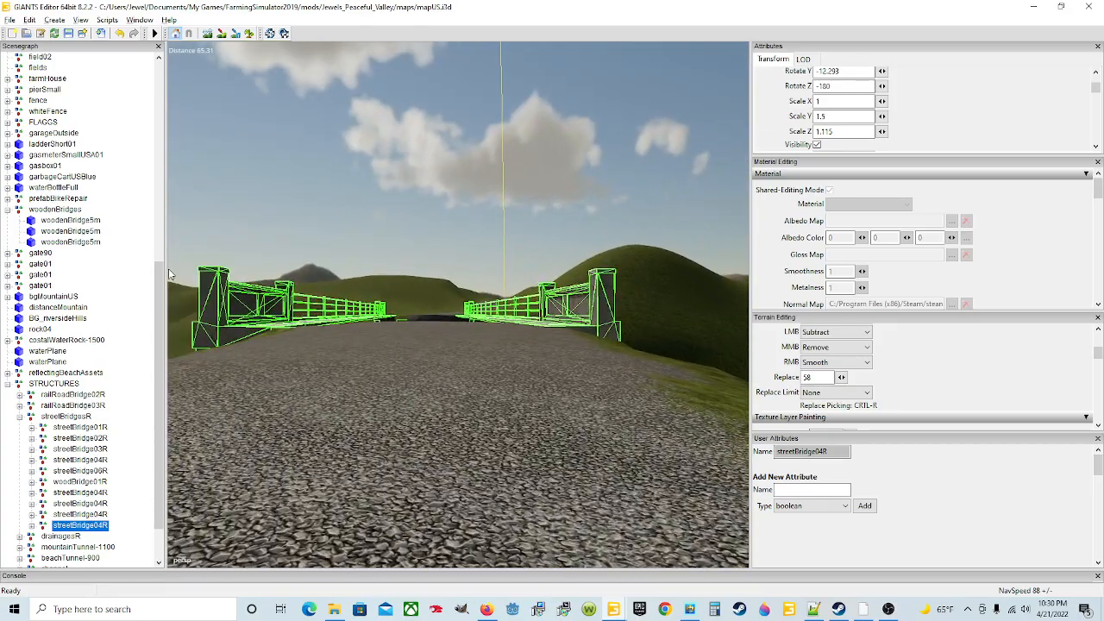
left_click_drag(482, 441, 504, 529, "alt")
scroll(454, 426, "up", 3)
scroll(511, 505, "down", 3)
scroll(567, 405, "down", 2)
left_click_drag(567, 405, 544, 407, "alt")
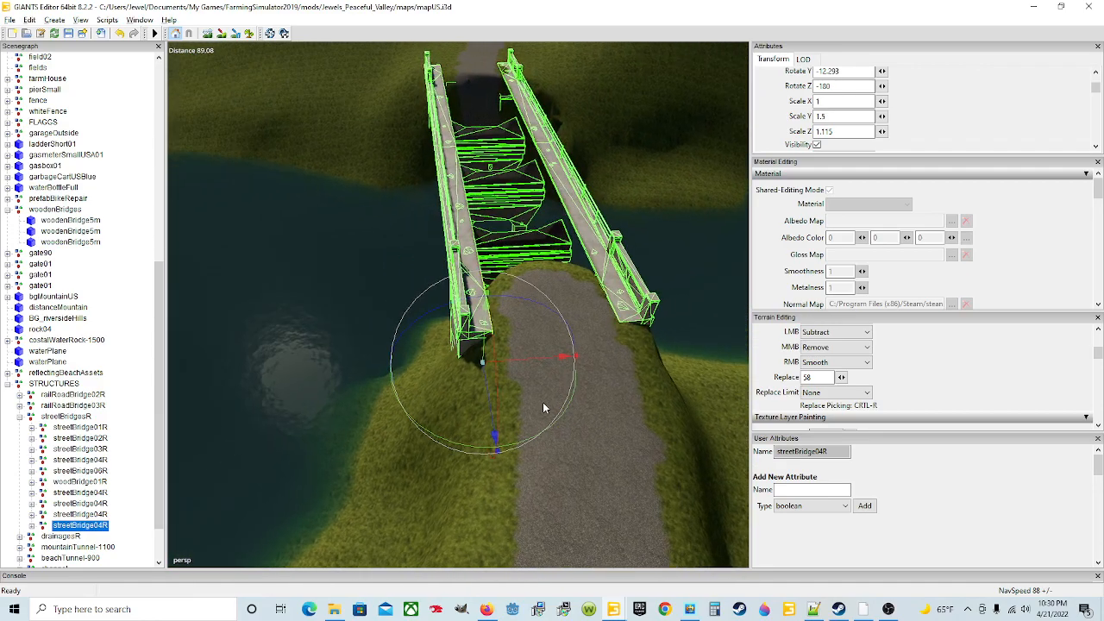
Switch terrain sculpting to Add and raise the ground under both corners of the bridge's near end.
left_click(206, 33)
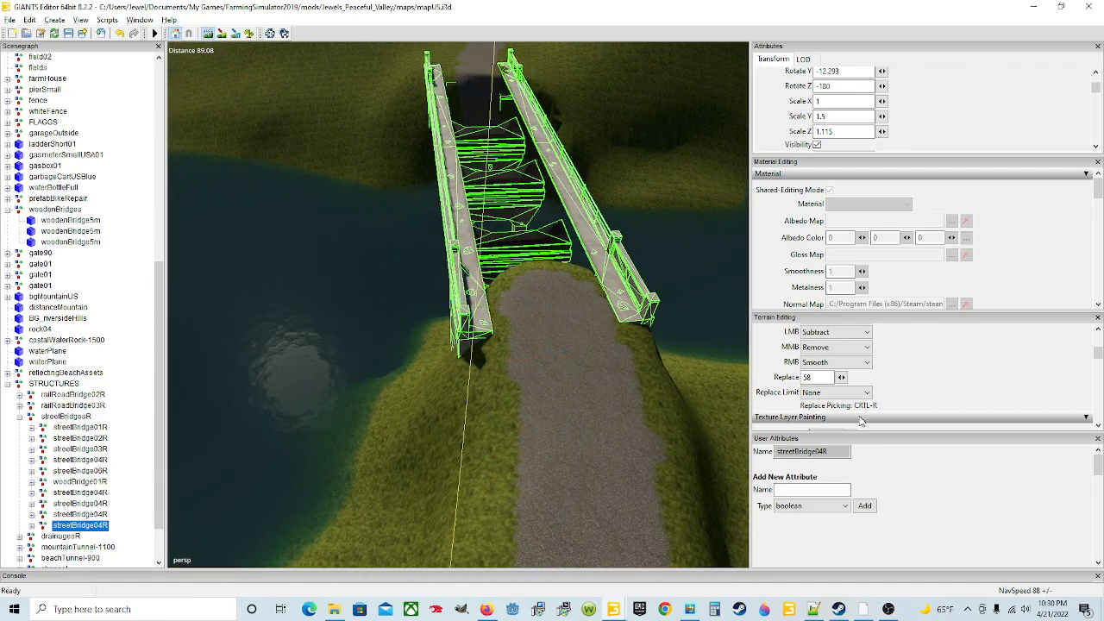
left_click(830, 333)
left_click(821, 345)
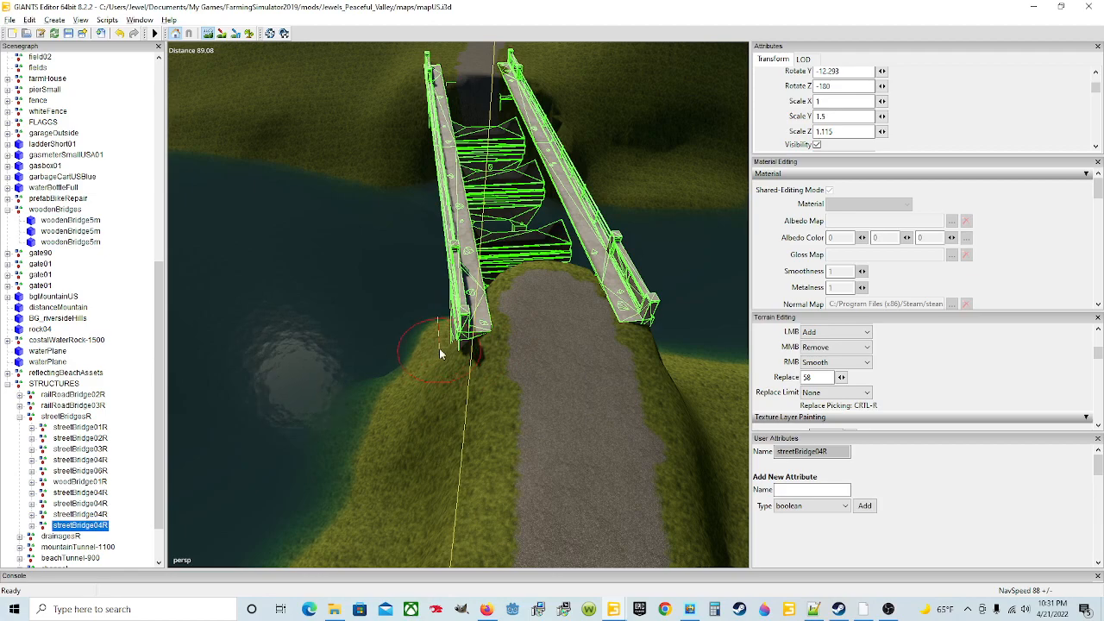
left_click_drag(447, 355, 442, 363)
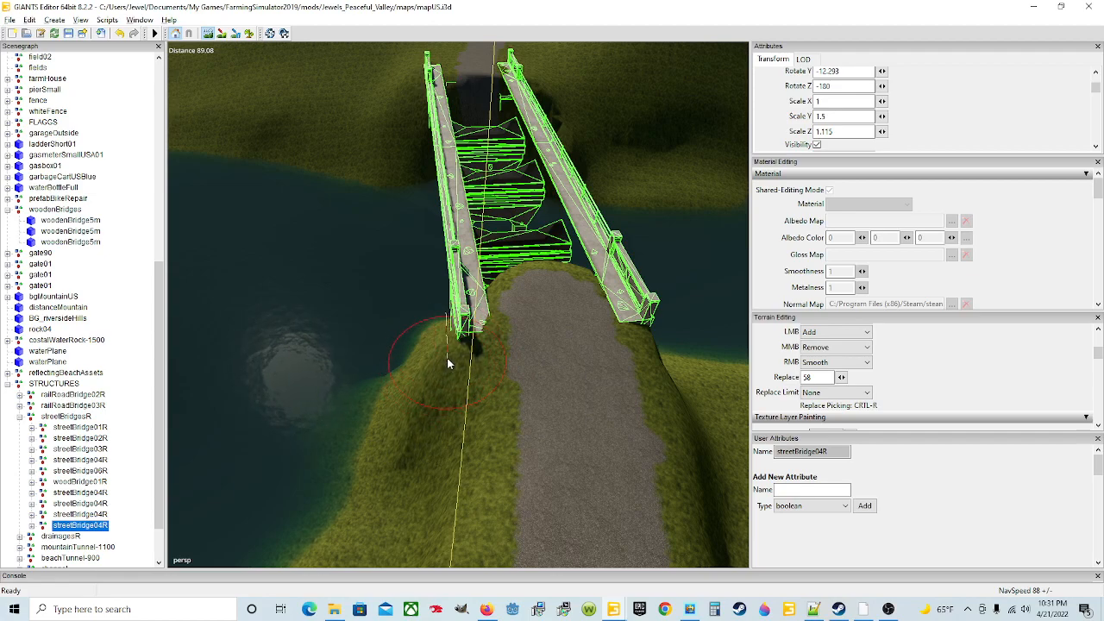
left_click_drag(643, 344, 660, 338)
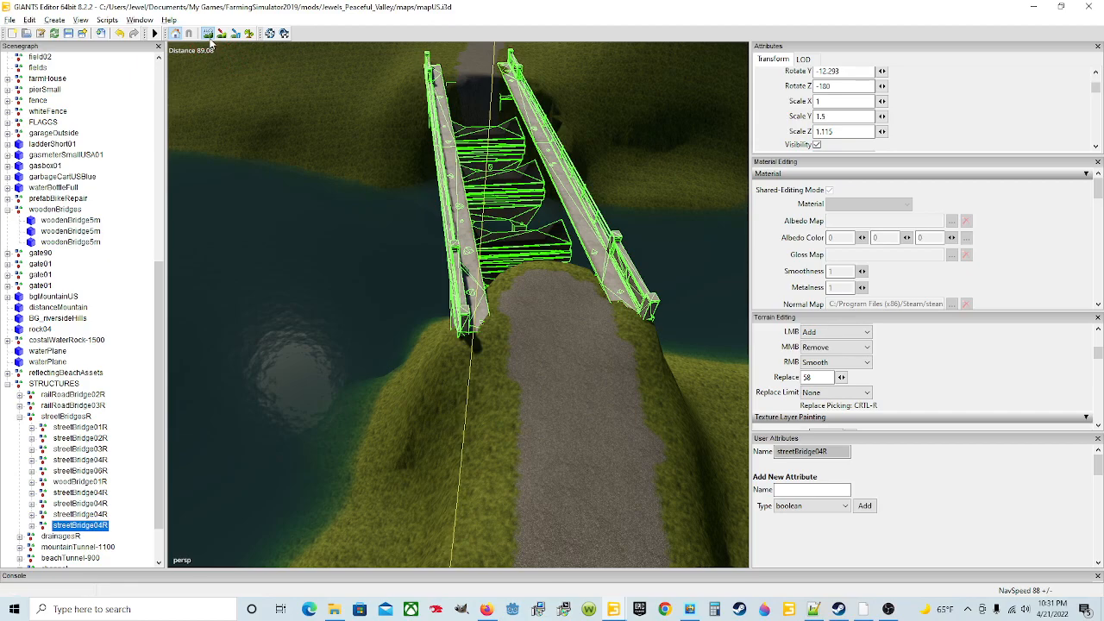
Raise the ground with the Add brush beneath the outer corner of the bridge's near end.
left_click_drag(376, 224, 258, 218, "alt")
scroll(474, 212, "up", 3)
scroll(351, 187, "up", 2)
scroll(293, 195, "down", 3)
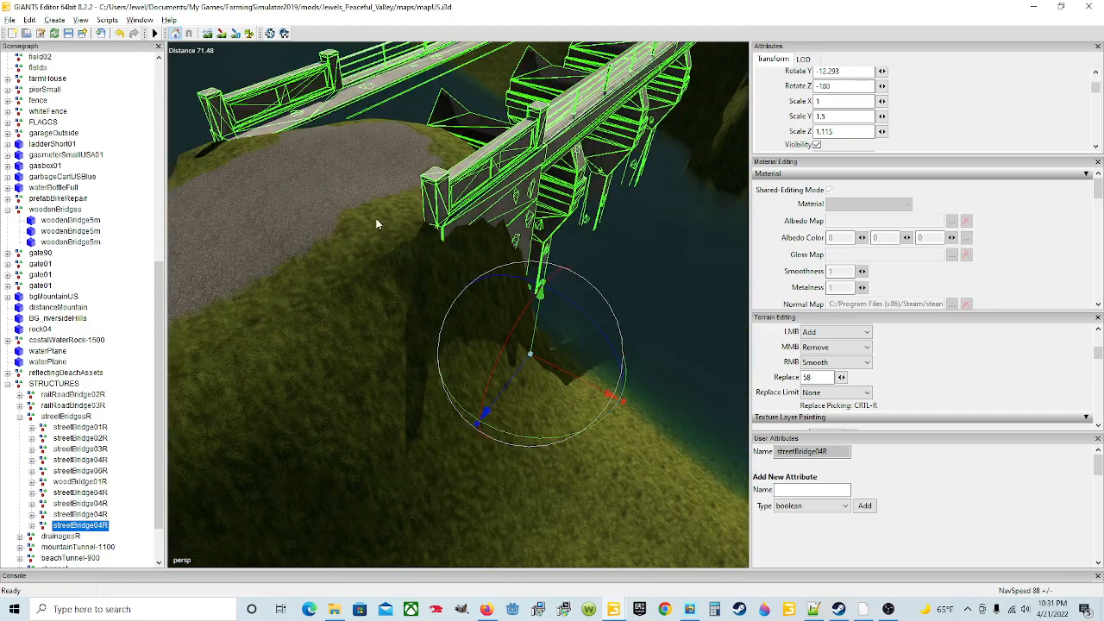
left_click(206, 33)
mouse_move(475, 326)
left_mouse_down()
mouse_move(457, 288)
mouse_move(472, 332)
mouse_move(511, 336)
mouse_move(498, 290)
mouse_move(520, 296)
mouse_move(493, 278)
mouse_move(534, 325)
mouse_move(483, 296)
mouse_move(426, 410)
mouse_move(395, 427)
mouse_move(446, 381)
mouse_move(470, 268)
mouse_move(463, 373)
left_mouse_up()
mouse_move(457, 317)
left_mouse_down()
mouse_move(450, 354)
mouse_move(464, 378)
left_mouse_up()
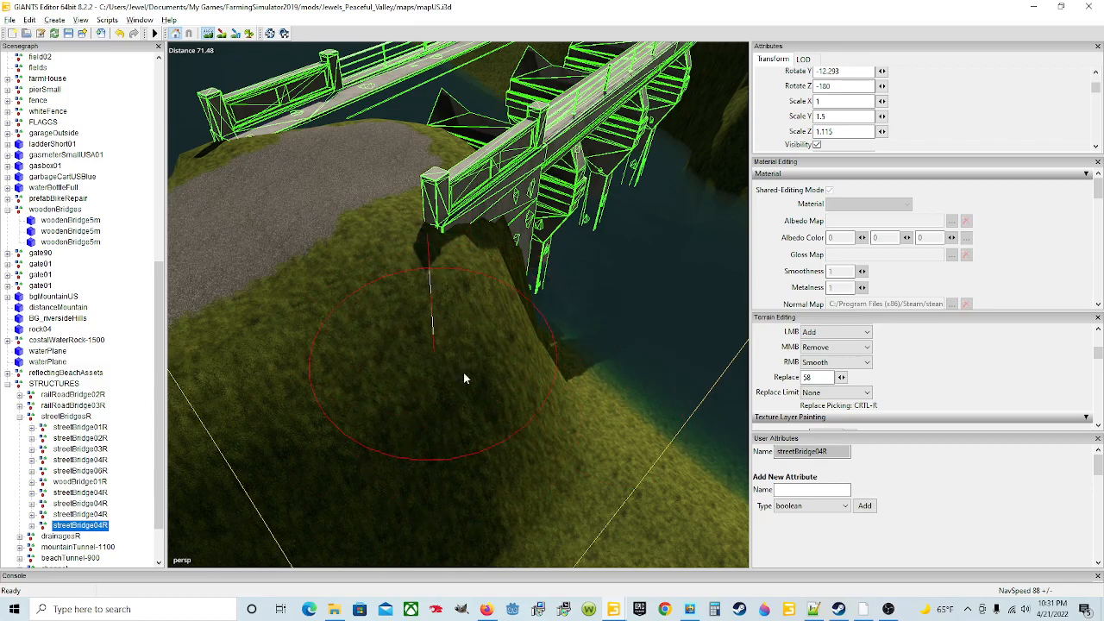
Switch terrain sculpting to Subtract and cut back the shoreline at the foot of the near abutment.
mouse_move(495, 249)
left_mouse_down("alt")
mouse_move(351, 260)
mouse_move(313, 288)
mouse_move(351, 215)
mouse_move(275, 236)
mouse_move(649, 203)
mouse_move(465, 280)
mouse_move(575, 231)
mouse_move(369, 292)
left_mouse_up("alt")
left_click_drag(548, 392, 521, 311, "alt")
left_click(205, 33)
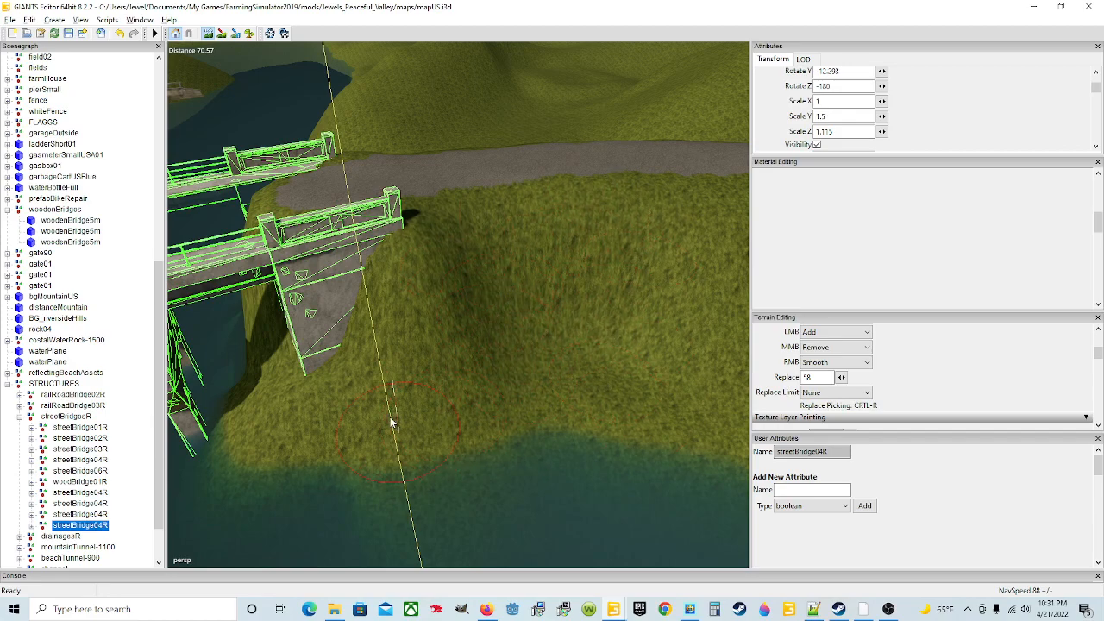
left_click(208, 33)
mouse_move(517, 394)
left_mouse_down("alt")
mouse_move(500, 406)
mouse_move(449, 390)
left_mouse_up("alt")
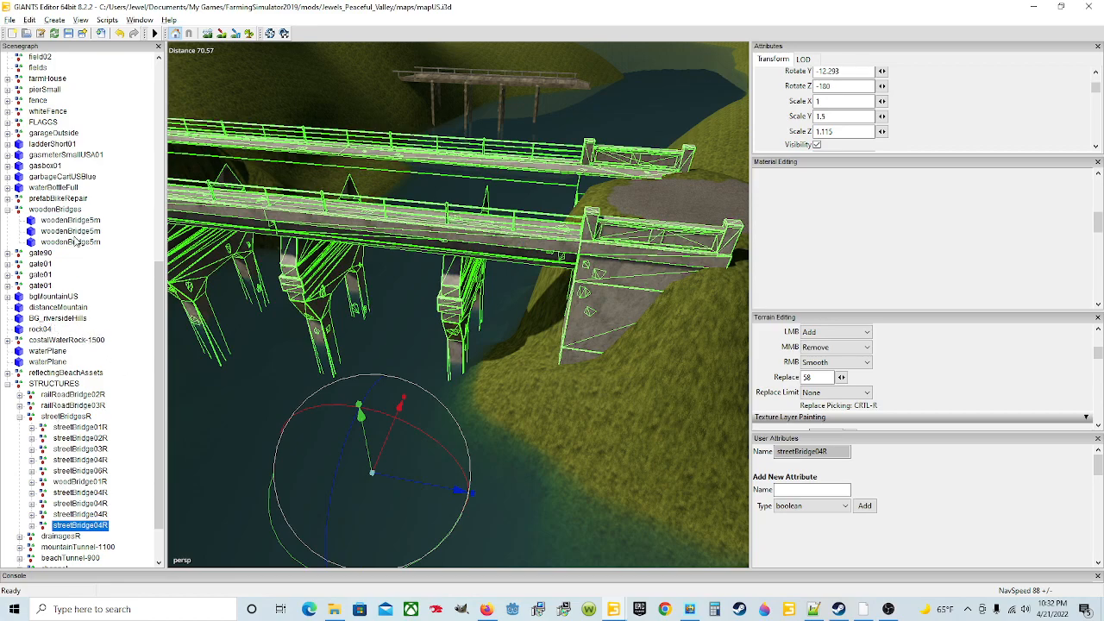
left_click(208, 33)
left_click(854, 332)
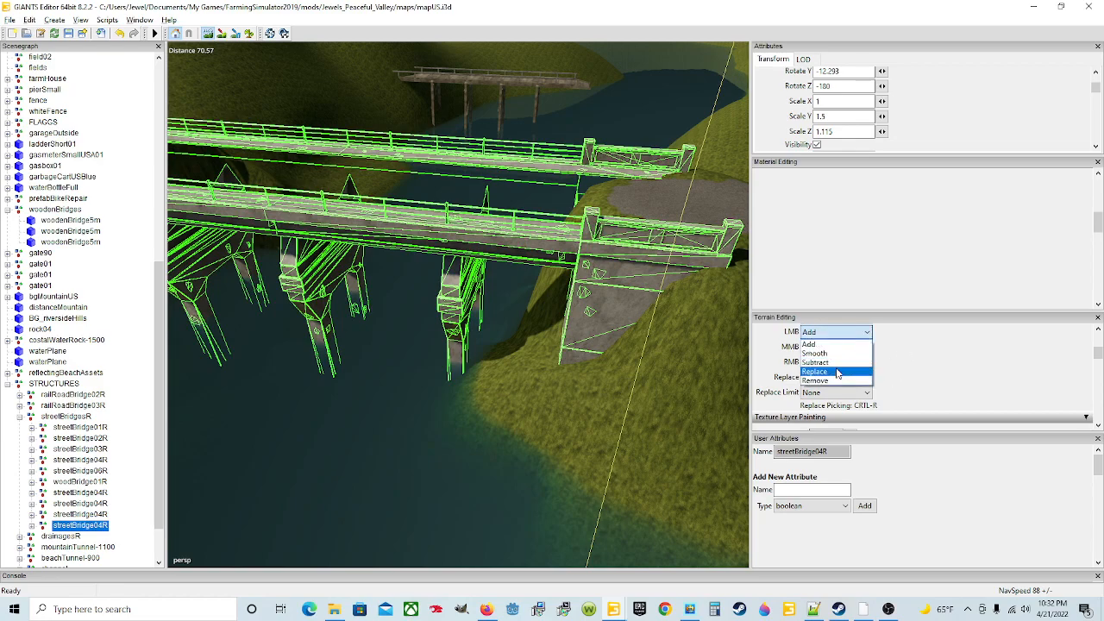
left_click(832, 362)
mouse_move(490, 414)
left_mouse_down()
mouse_move(493, 388)
mouse_move(463, 393)
left_mouse_up()
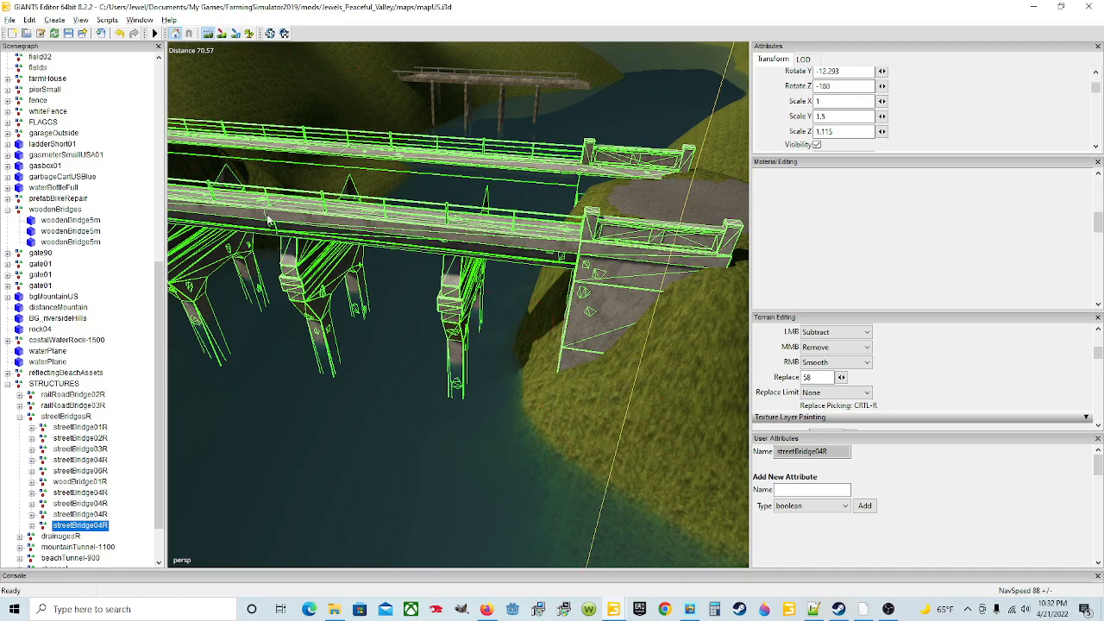
Lower the terrain between the near abutment's side walls down to the water so its end wall is exposed.
scroll(293, 228, "up", 5)
left_click_drag(311, 238, 472, 233, "alt")
scroll(457, 250, "up", 5)
scroll(487, 295, "down", 4)
scroll(482, 193, "down", 3)
left_click(208, 33)
mouse_move(399, 361)
left_mouse_down()
mouse_move(439, 367)
mouse_move(360, 422)
mouse_move(406, 430)
mouse_move(421, 413)
mouse_move(393, 431)
mouse_move(423, 423)
mouse_move(366, 467)
left_mouse_up()
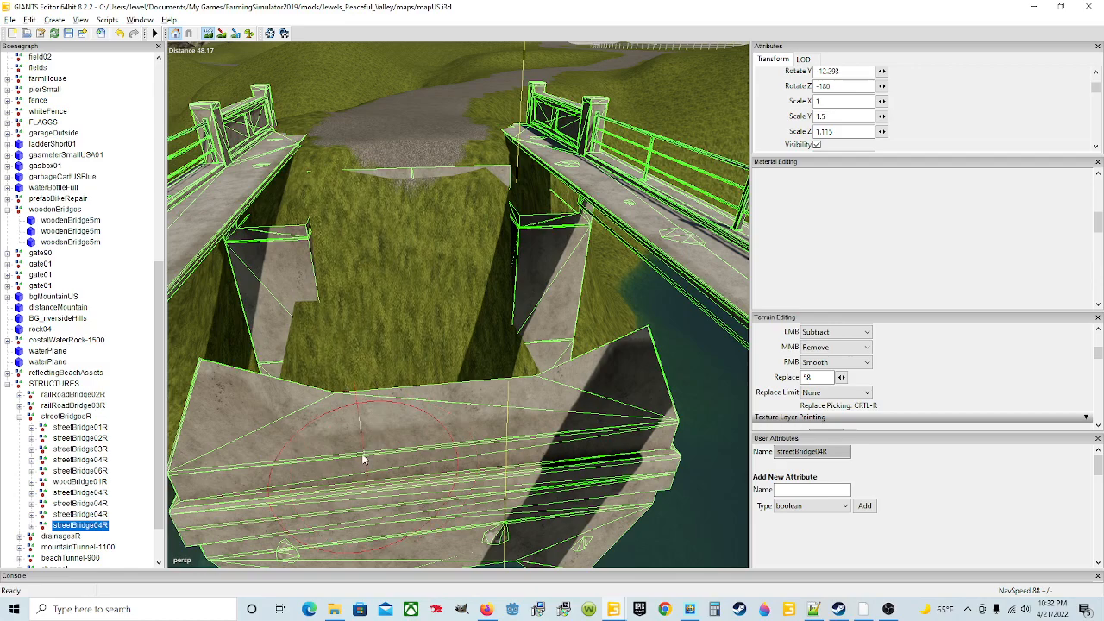
scroll(365, 186, "up", 3)
left_click_drag(366, 187, 333, 206, "alt")
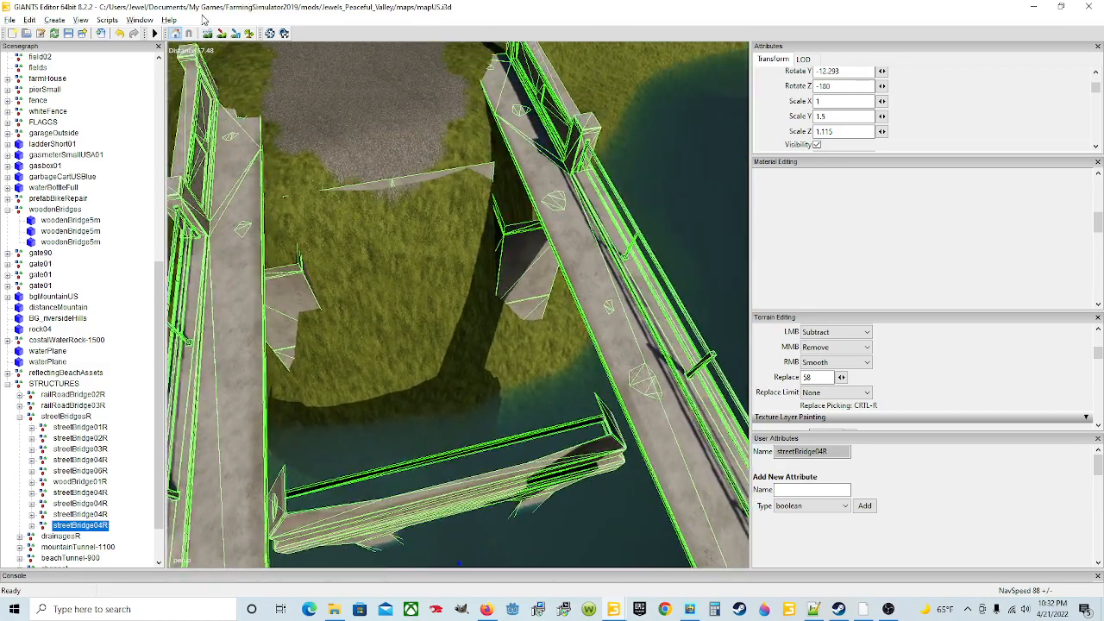
mouse_move(382, 381)
left_mouse_down()
mouse_move(309, 429)
mouse_move(379, 390)
mouse_move(392, 375)
mouse_move(384, 366)
mouse_move(420, 386)
mouse_move(458, 301)
mouse_move(468, 327)
mouse_move(434, 337)
mouse_move(444, 348)
mouse_move(382, 320)
mouse_move(344, 350)
mouse_move(368, 379)
mouse_move(359, 399)
mouse_move(347, 385)
mouse_move(384, 363)
mouse_move(460, 351)
mouse_move(453, 341)
mouse_move(469, 382)
mouse_move(500, 375)
mouse_move(417, 355)
mouse_move(424, 344)
mouse_move(380, 356)
mouse_move(428, 350)
mouse_move(422, 311)
mouse_move(483, 318)
mouse_move(368, 339)
left_mouse_up()
mouse_move(368, 336)
left_mouse_down()
mouse_move(351, 346)
mouse_move(366, 355)
left_mouse_up()
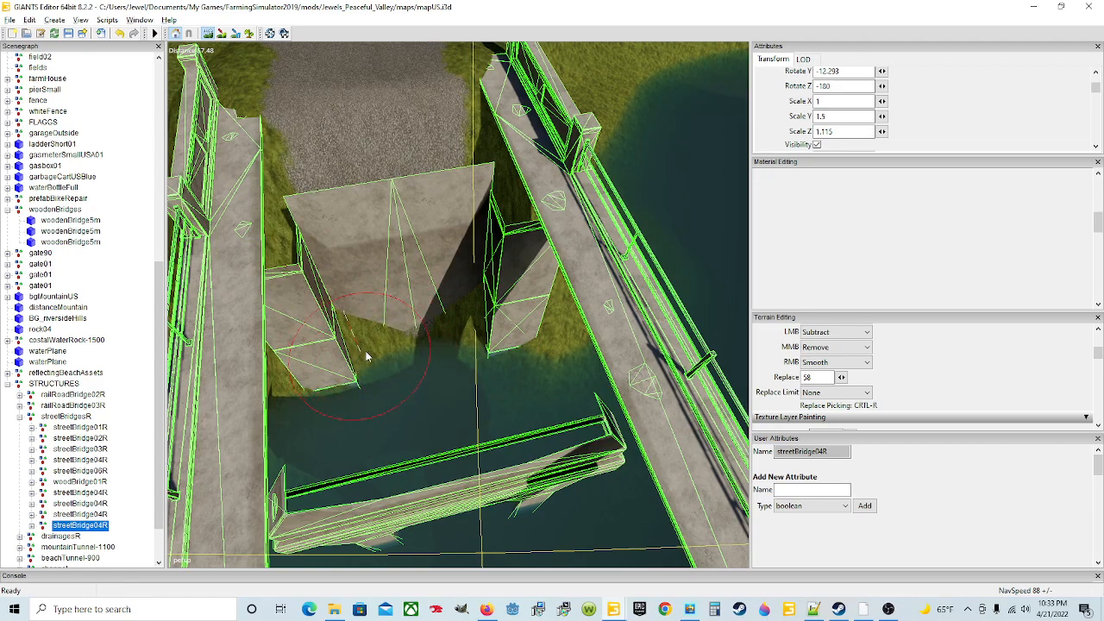
mouse_move(361, 348)
left_mouse_down()
mouse_move(382, 374)
mouse_move(403, 376)
mouse_move(478, 338)
mouse_move(468, 355)
mouse_move(345, 374)
mouse_move(364, 366)
mouse_move(379, 383)
left_mouse_up()
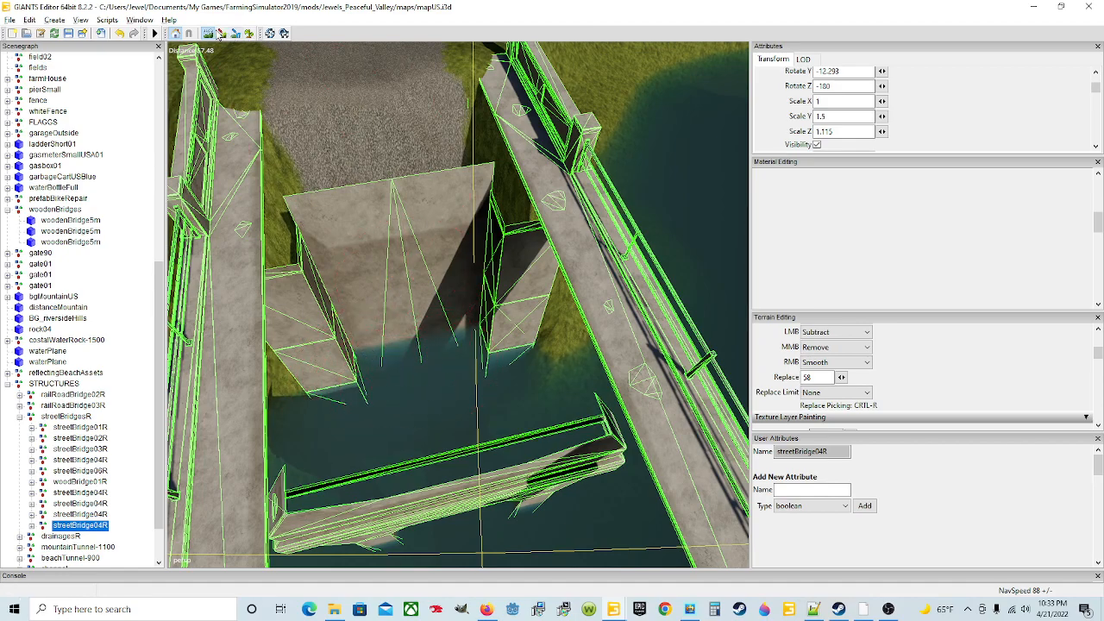
Examine the abutment walls and piers from water level and the bank around the bridge's far end.
scroll(390, 115, "down", 3)
left_click_drag(496, 172, 614, 166, "alt")
scroll(363, 192, "up", 2)
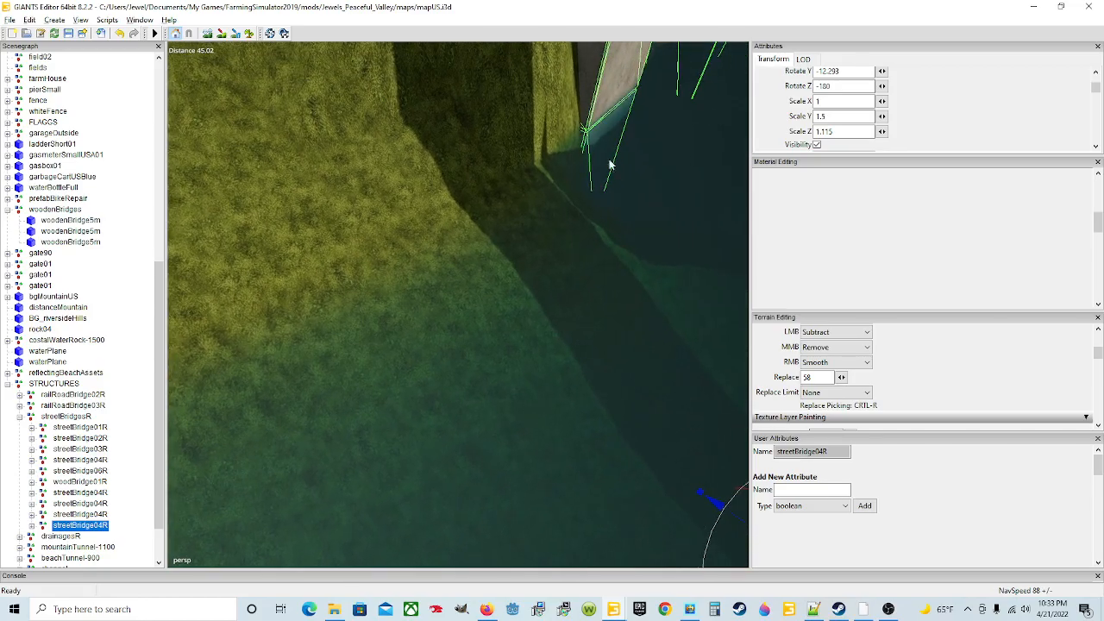
left_click_drag(514, 156, 613, 115, "alt")
left_click_drag(470, 106, 562, 131, "alt")
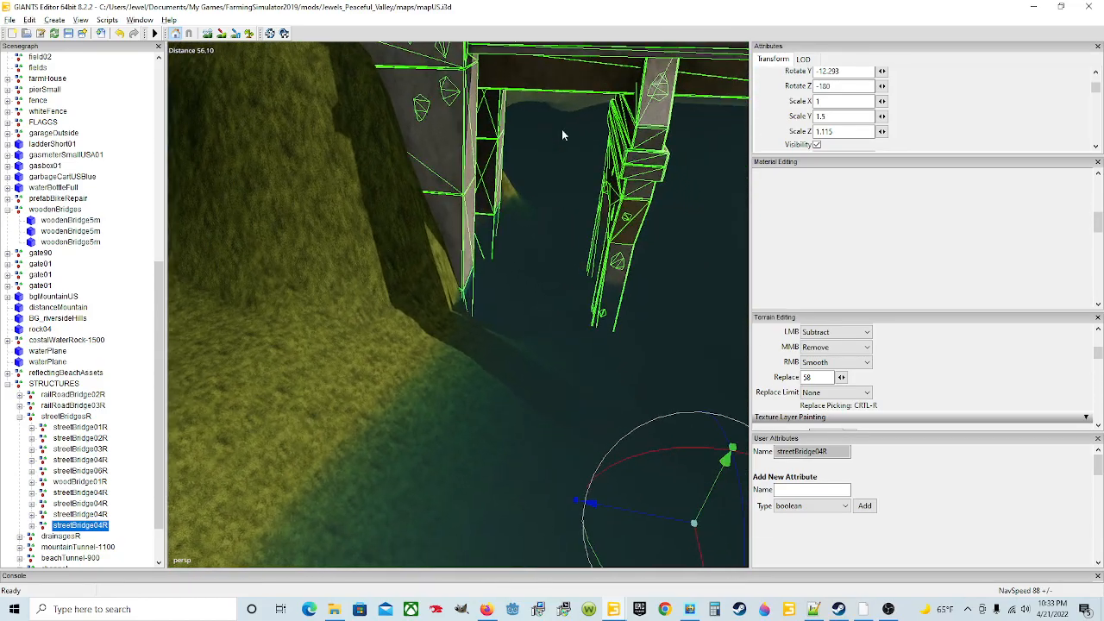
scroll(562, 132, "down", 2)
mouse_move(536, 180)
left_mouse_down("alt")
mouse_move(600, 190)
mouse_move(514, 116)
mouse_move(553, 142)
mouse_move(450, 90)
mouse_move(411, 109)
mouse_move(428, 184)
mouse_move(420, 165)
mouse_move(441, 143)
mouse_move(311, 138)
mouse_move(443, 98)
mouse_move(595, 202)
mouse_move(386, 89)
mouse_move(497, 103)
mouse_move(372, 44)
mouse_move(340, 2)
mouse_move(362, 21)
mouse_move(264, 4)
mouse_move(344, 126)
mouse_move(361, 75)
mouse_move(579, 66)
mouse_move(411, 25)
mouse_move(450, 131)
mouse_move(426, 128)
mouse_move(471, 155)
mouse_move(528, 166)
mouse_move(513, 113)
mouse_move(605, 150)
mouse_move(593, 236)
mouse_move(543, 171)
left_mouse_up("alt")
scroll(594, 177, "up", 3)
scroll(547, 138, "up", 3)
scroll(428, 183, "down", 2)
scroll(441, 143, "up", 3)
scroll(488, 127, "down", 1)
scroll(386, 88, "up", 1)
scroll(473, 94, "up", 1)
Cut back the protruding bank beside the bridge's far end to smooth the shoreline.
left_click_drag(493, 208, 463, 256, "alt")
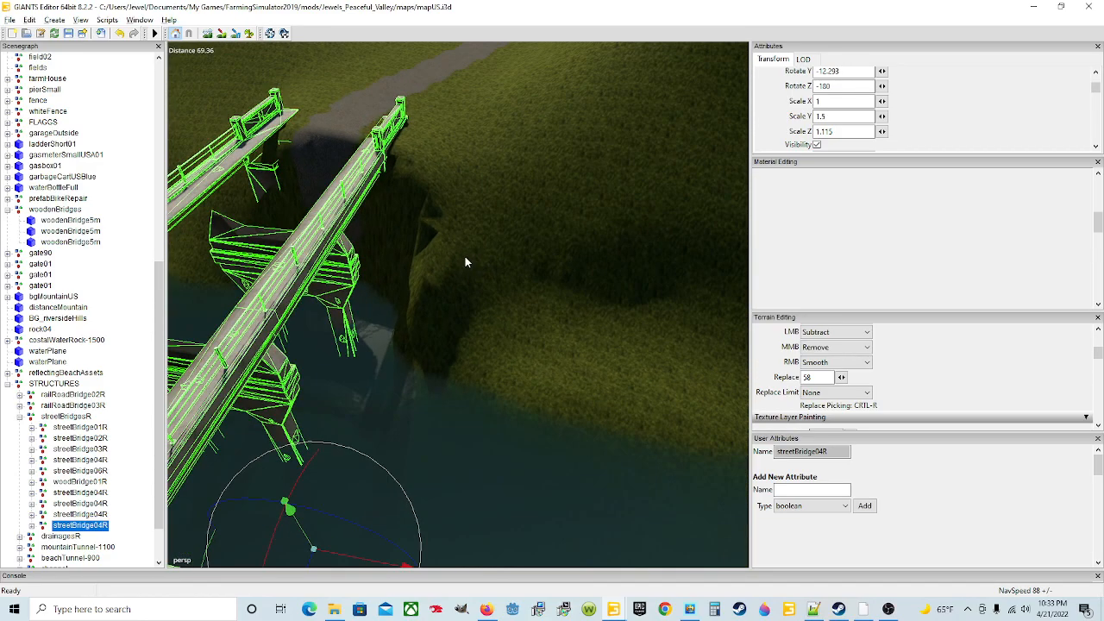
left_click(208, 33)
mouse_move(473, 331)
left_mouse_down()
mouse_move(429, 312)
mouse_move(468, 296)
mouse_move(428, 314)
mouse_move(430, 337)
mouse_move(419, 249)
mouse_move(424, 320)
mouse_move(409, 363)
mouse_move(459, 374)
mouse_move(419, 320)
mouse_move(456, 365)
mouse_move(529, 399)
left_mouse_up()
mouse_move(449, 339)
left_mouse_down()
mouse_move(397, 320)
mouse_move(527, 397)
mouse_move(638, 437)
left_mouse_up()
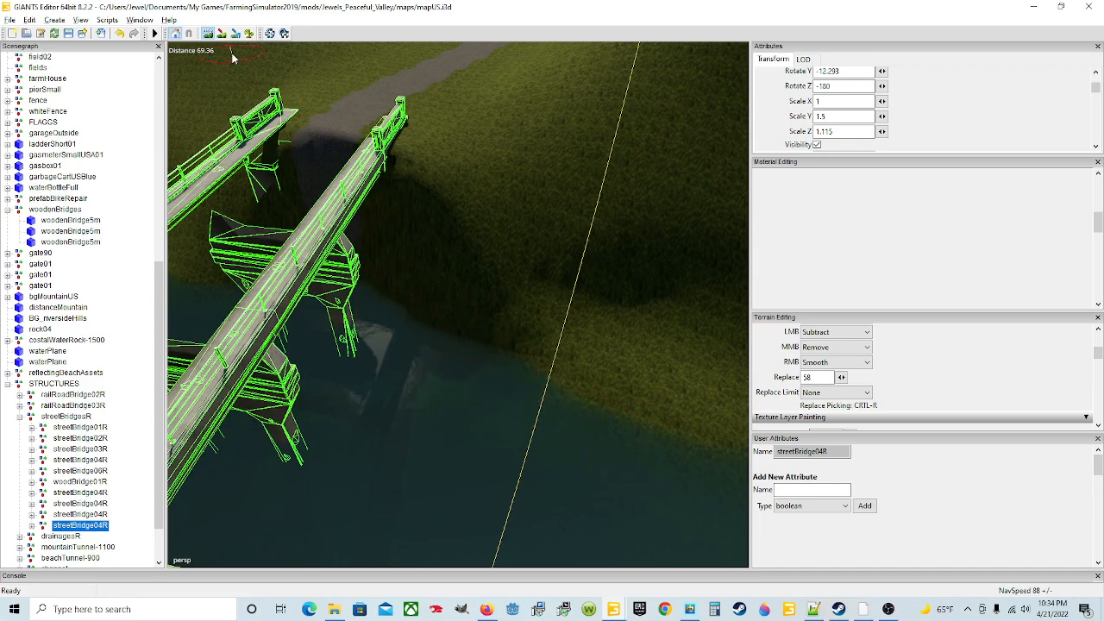
Lower the bank along the far abutment's outer side so its side wall is clear of terrain.
left_click_drag(562, 283, 405, 254, "alt")
scroll(547, 221, "up", 6)
scroll(394, 257, "down", 5)
scroll(482, 243, "up", 5)
scroll(433, 251, "down", 3)
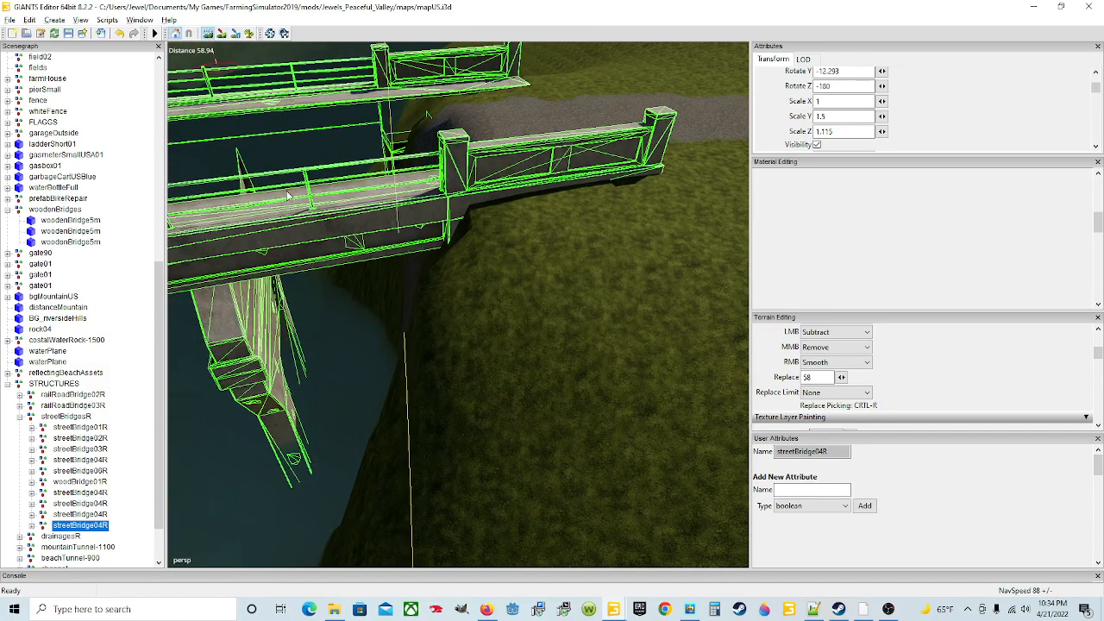
mouse_move(511, 283)
left_mouse_down()
mouse_move(498, 298)
mouse_move(578, 282)
mouse_move(460, 356)
mouse_move(441, 391)
mouse_move(468, 379)
mouse_move(428, 460)
mouse_move(442, 451)
mouse_move(390, 493)
mouse_move(463, 377)
mouse_move(443, 399)
mouse_move(419, 354)
mouse_move(410, 374)
mouse_move(431, 394)
mouse_move(426, 368)
mouse_move(419, 411)
mouse_move(439, 419)
mouse_move(439, 400)
mouse_move(481, 382)
mouse_move(542, 319)
mouse_move(434, 495)
mouse_move(590, 406)
mouse_move(602, 387)
mouse_move(627, 435)
mouse_move(604, 405)
mouse_move(569, 303)
mouse_move(392, 479)
mouse_move(436, 452)
mouse_move(425, 480)
mouse_move(431, 457)
mouse_move(615, 431)
mouse_move(656, 377)
left_mouse_up()
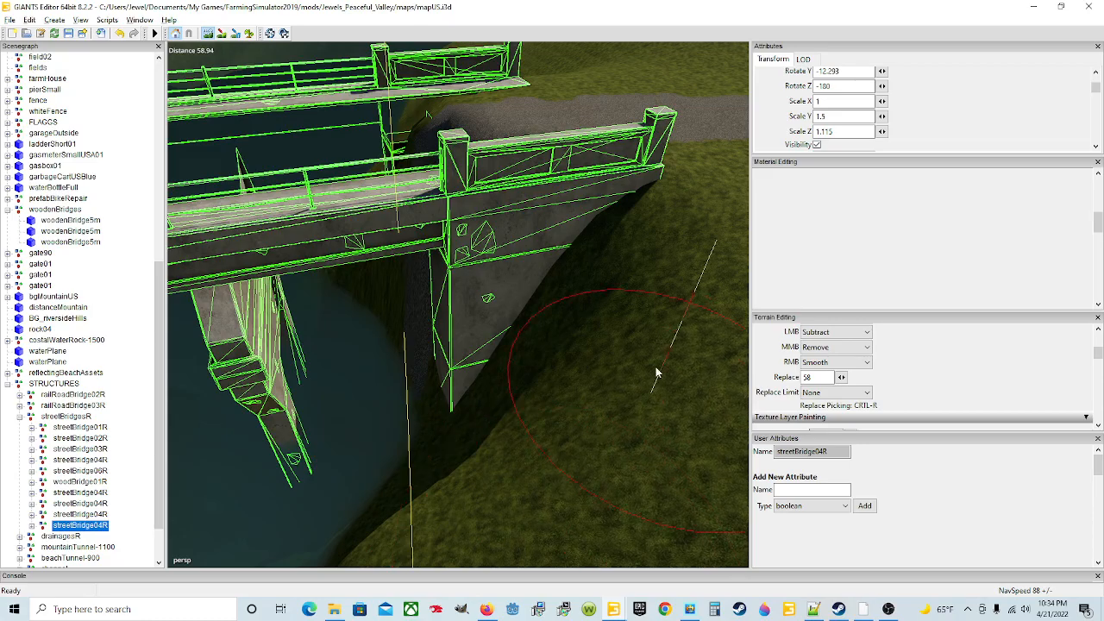
left_click(206, 36)
Carve away the ground and road surface between the far abutment's side walls down to the water.
mouse_move(523, 422)
left_mouse_down("alt")
mouse_move(535, 444)
mouse_move(452, 350)
mouse_move(648, 473)
mouse_move(483, 426)
mouse_move(500, 375)
mouse_move(454, 393)
mouse_move(458, 405)
left_mouse_up("alt")
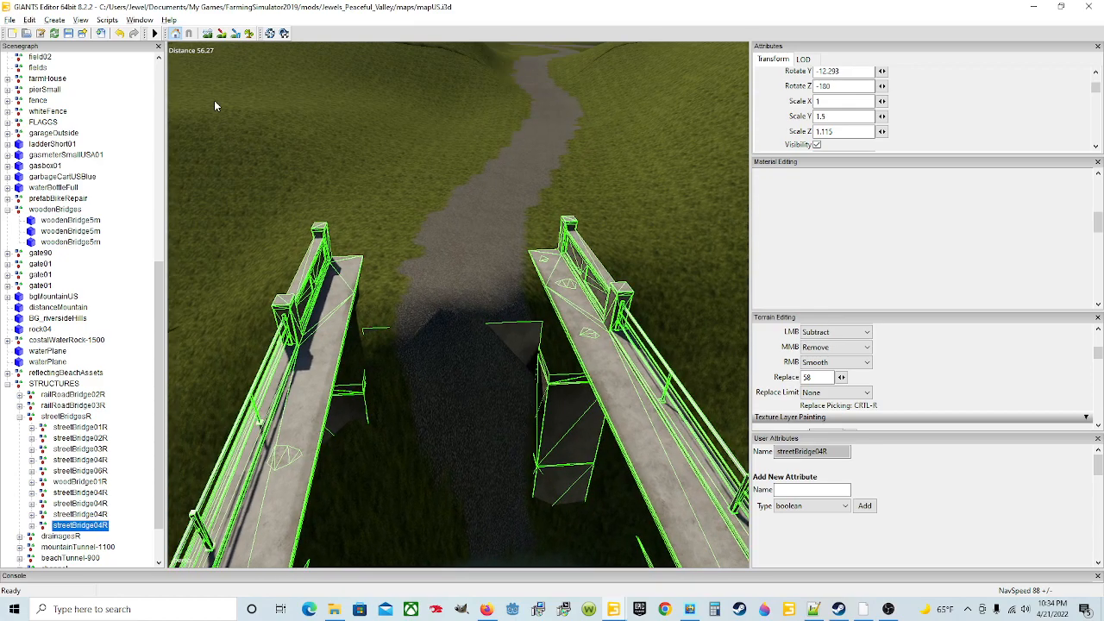
left_click(209, 36)
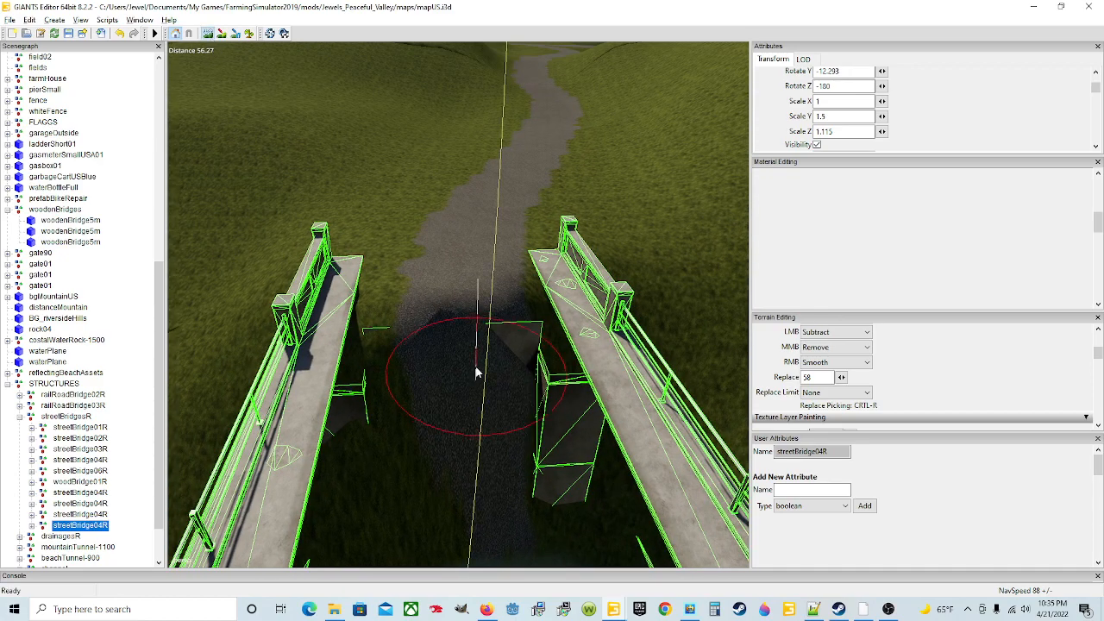
mouse_move(435, 542)
left_mouse_down()
mouse_move(450, 525)
mouse_move(399, 544)
mouse_move(408, 517)
mouse_move(443, 543)
mouse_move(457, 526)
mouse_move(434, 539)
mouse_move(458, 533)
mouse_move(407, 559)
mouse_move(339, 551)
mouse_move(373, 546)
mouse_move(381, 561)
left_mouse_up()
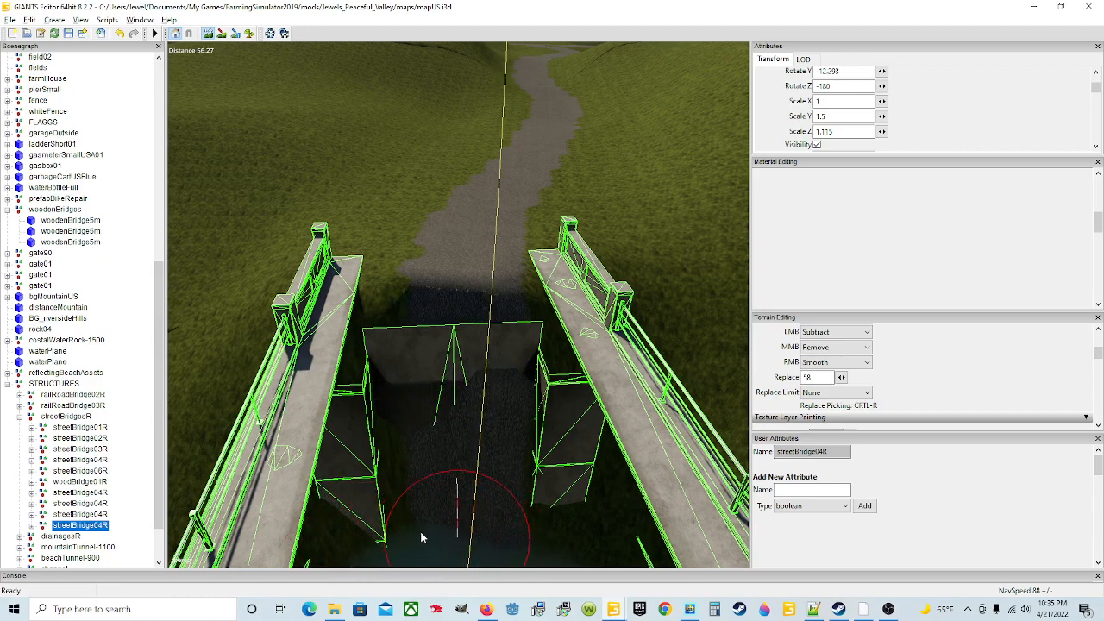
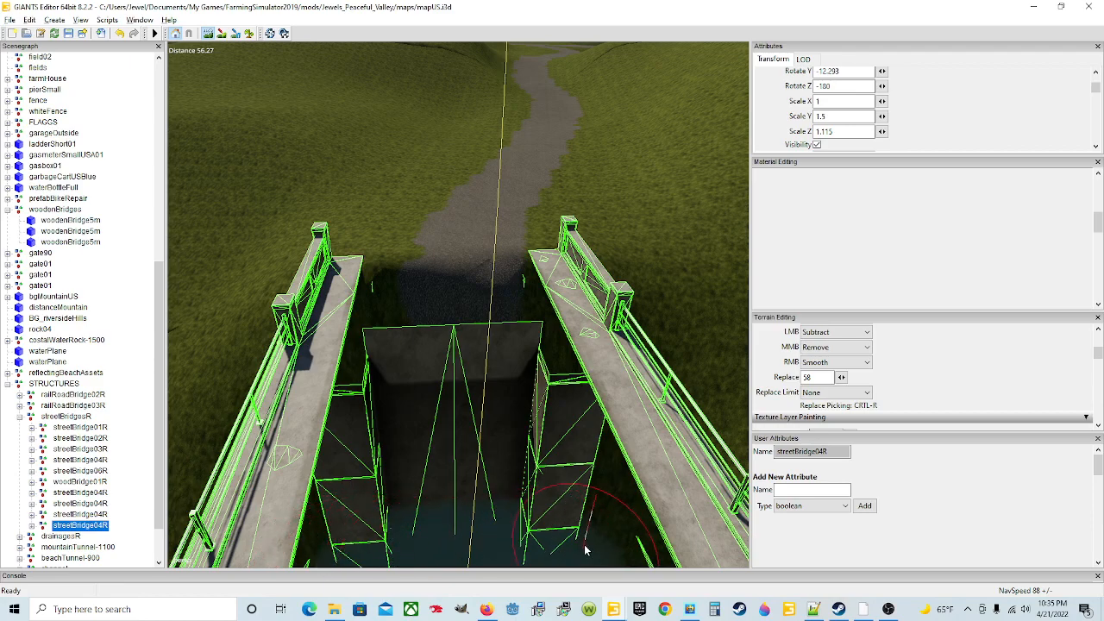
Examine the cleared abutment from the side and the road junction at the bridge's opposite end from above.
left_click_drag(506, 323, 318, 259, "alt")
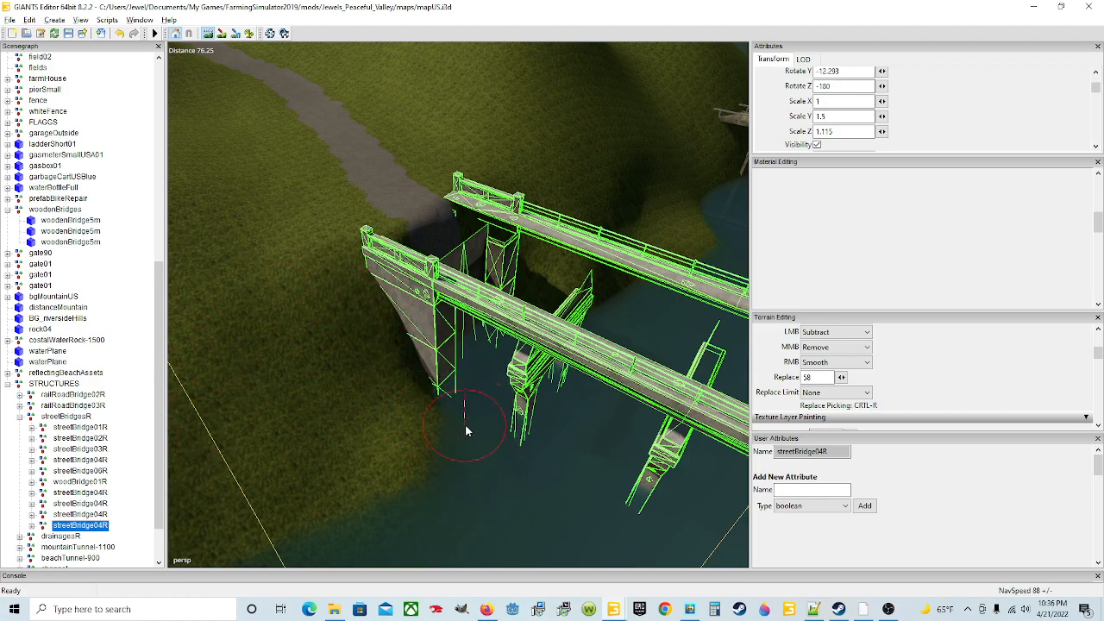
left_click(206, 38)
left_click_drag(470, 289, 628, 260, "alt")
scroll(449, 167, "up", 3)
left_click_drag(532, 311, 602, 372, "alt")
left_click_drag(597, 289, 353, 263, "alt")
scroll(353, 263, "down", 3)
left_click_drag(509, 338, 230, 138, "alt")
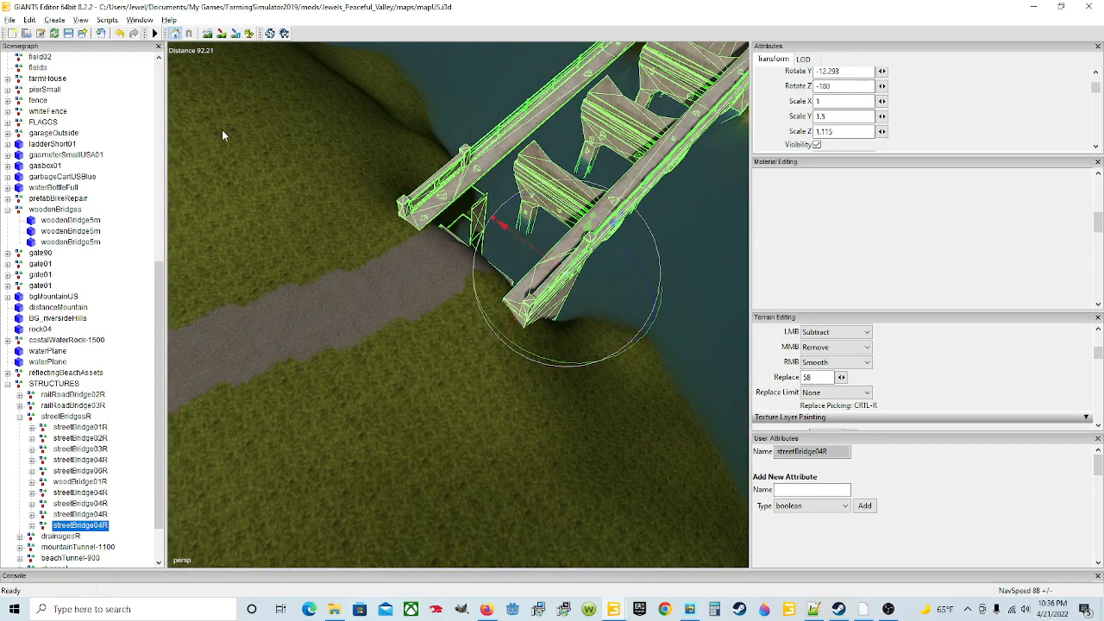
Switch terrain sculpting to Replace with a picked height of 59.628 and level the ground around the bridge's near outer corner.
left_click(207, 33)
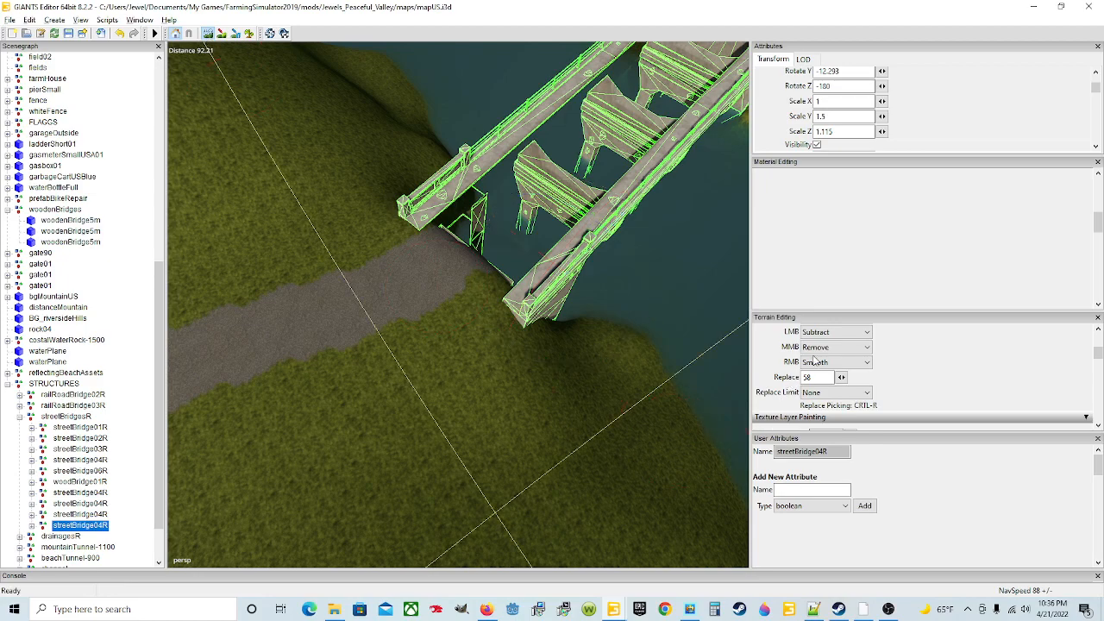
left_click(835, 332)
left_click(832, 368)
key("ctrl+r")
left_click(838, 334)
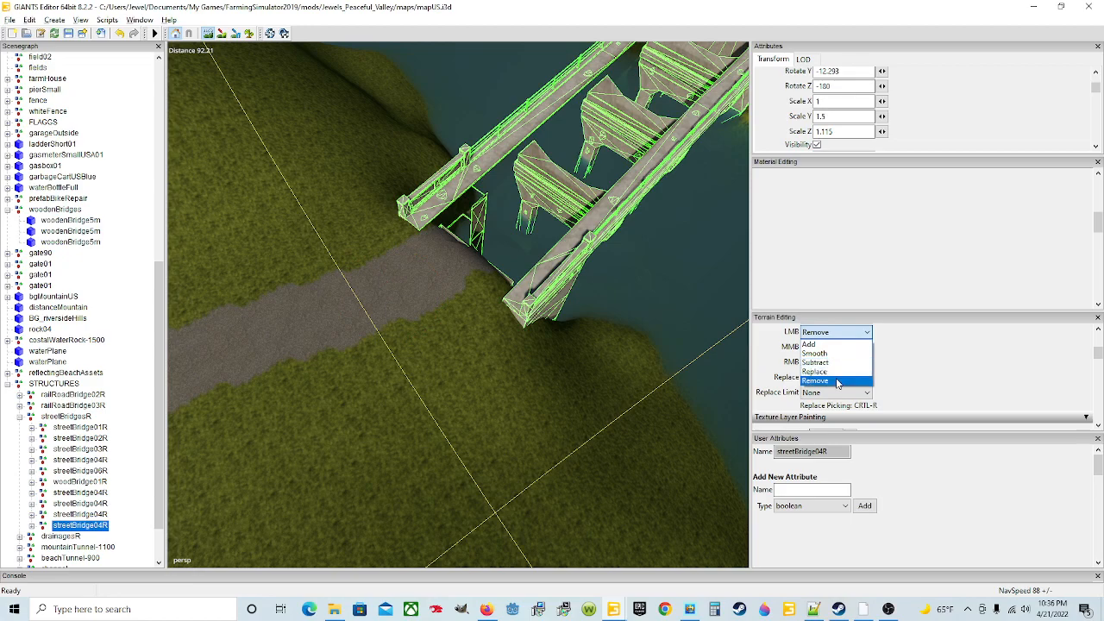
left_click(841, 371)
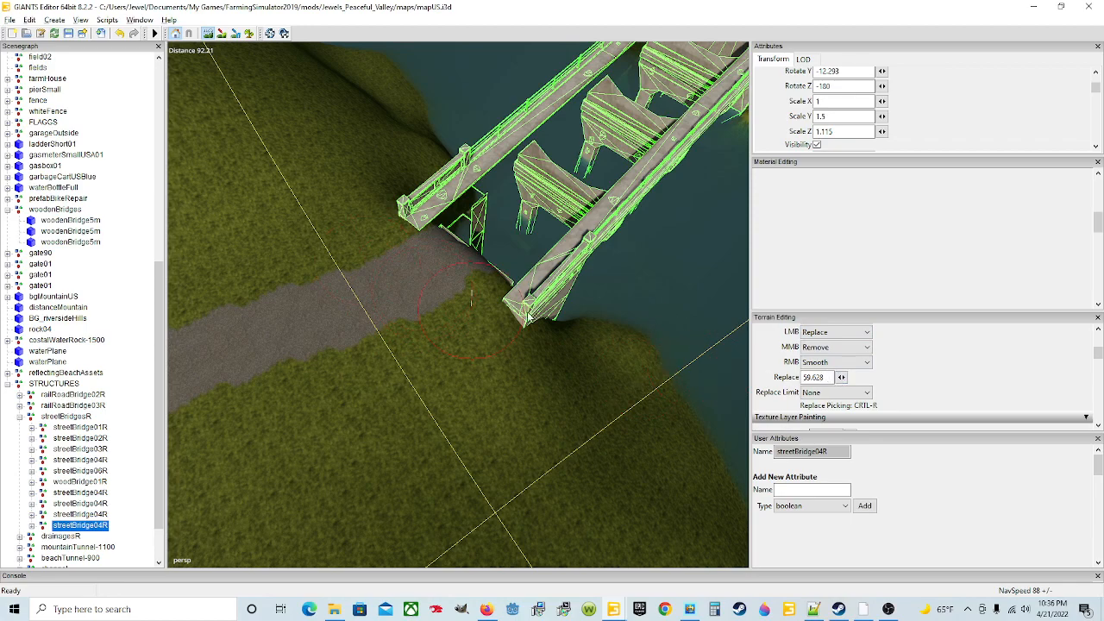
left_click(824, 334)
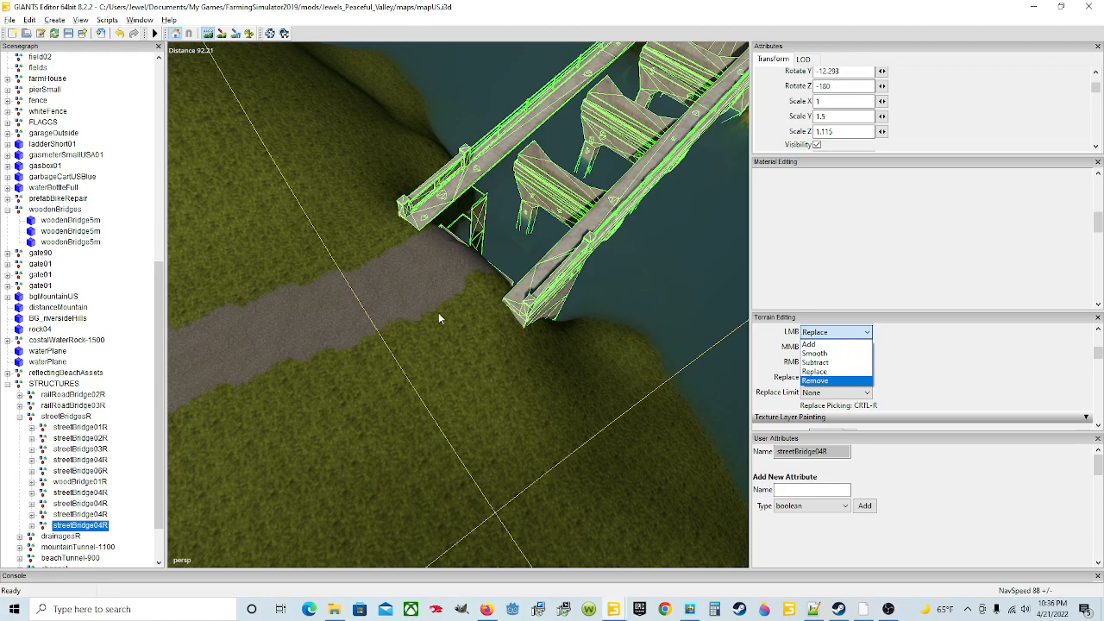
left_click(832, 371)
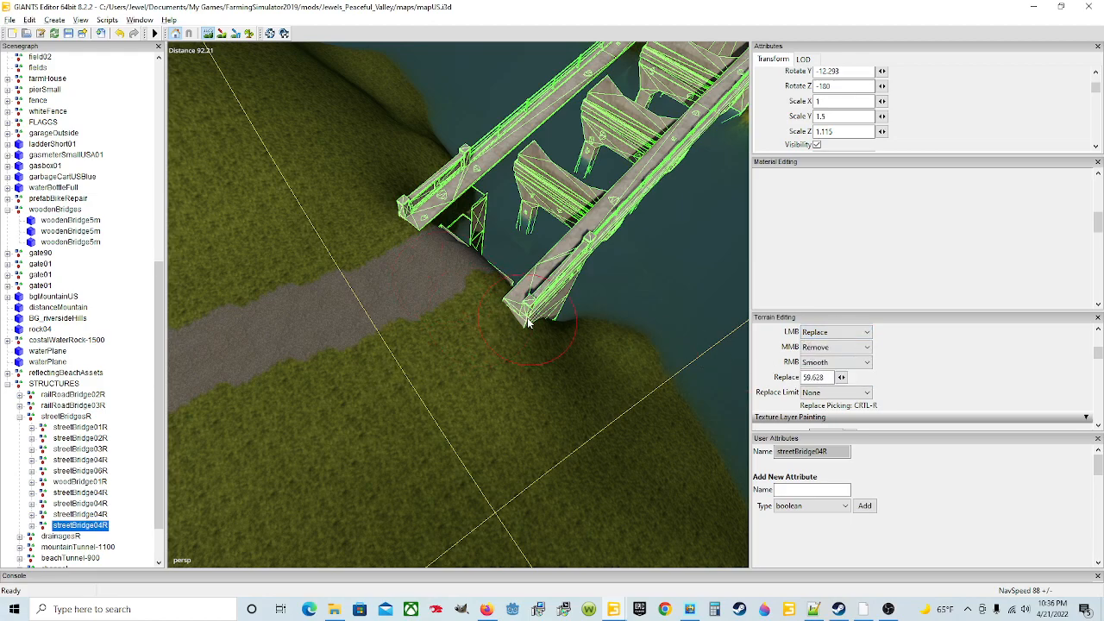
mouse_move(528, 332)
left_mouse_down()
mouse_move(567, 393)
mouse_move(497, 431)
mouse_move(586, 485)
mouse_move(595, 431)
mouse_move(573, 366)
mouse_move(544, 352)
left_mouse_up()
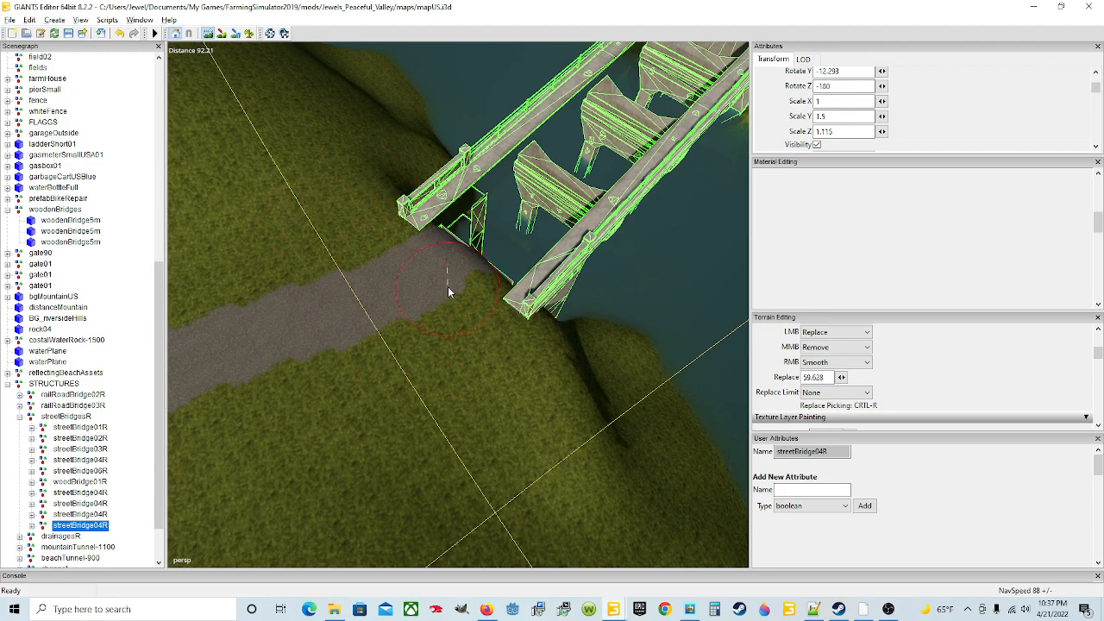
left_click(207, 34)
Paint the GRASS_ROUGH texture along the edges of the road leading to the bridge to narrow it.
mouse_move(427, 222)
left_mouse_down("alt")
mouse_move(331, 222)
mouse_move(398, 293)
mouse_move(533, 242)
mouse_move(443, 239)
mouse_move(536, 473)
mouse_move(496, 506)
mouse_move(466, 432)
mouse_move(540, 441)
mouse_move(534, 400)
mouse_move(555, 344)
mouse_move(337, 351)
mouse_move(426, 352)
mouse_move(521, 376)
mouse_move(505, 316)
left_mouse_up("alt")
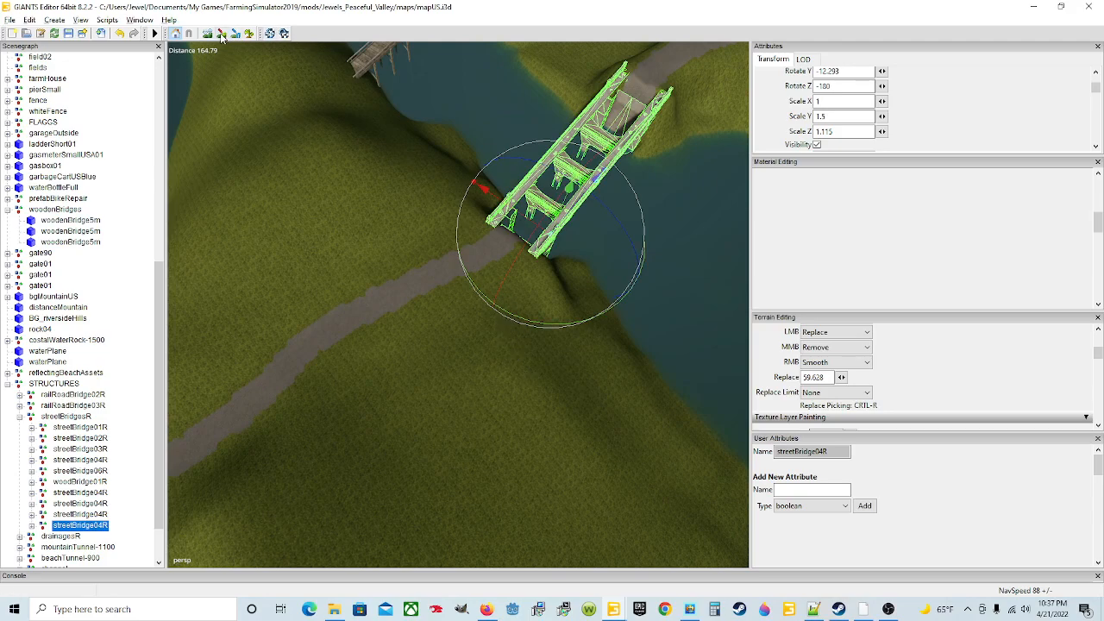
scroll(941, 382, "down", 2)
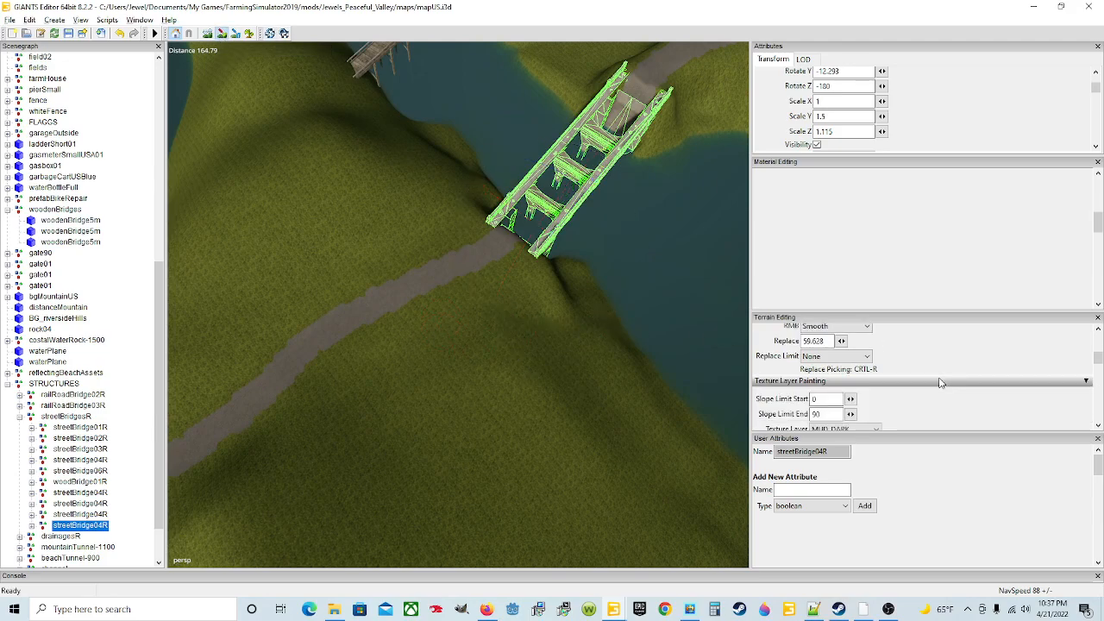
scroll(907, 411, "down", 2)
left_click(876, 392)
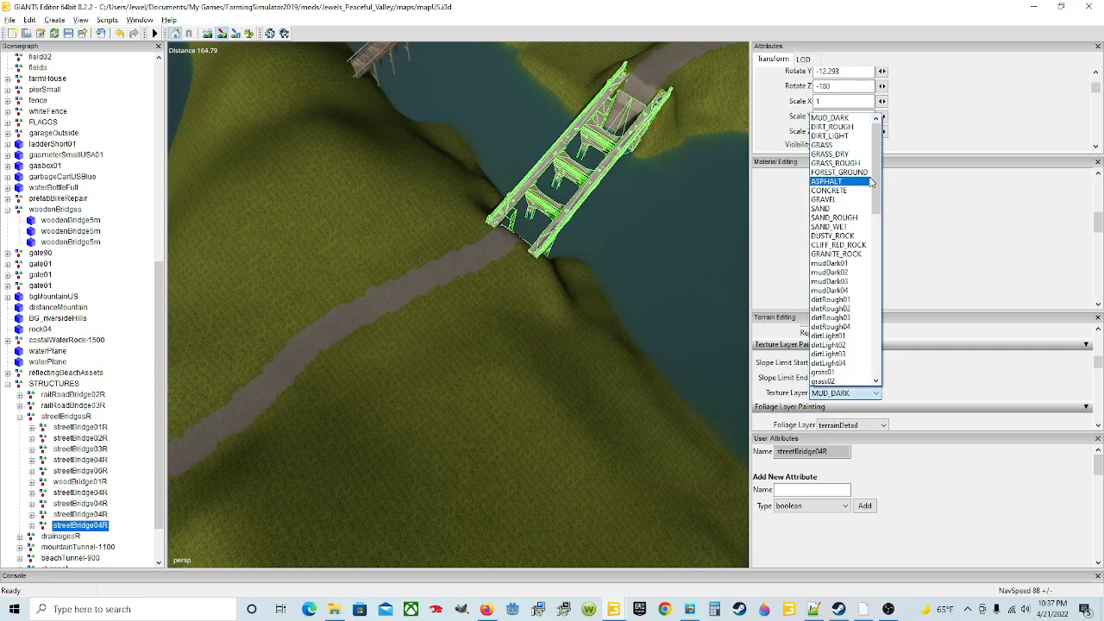
left_click(841, 163)
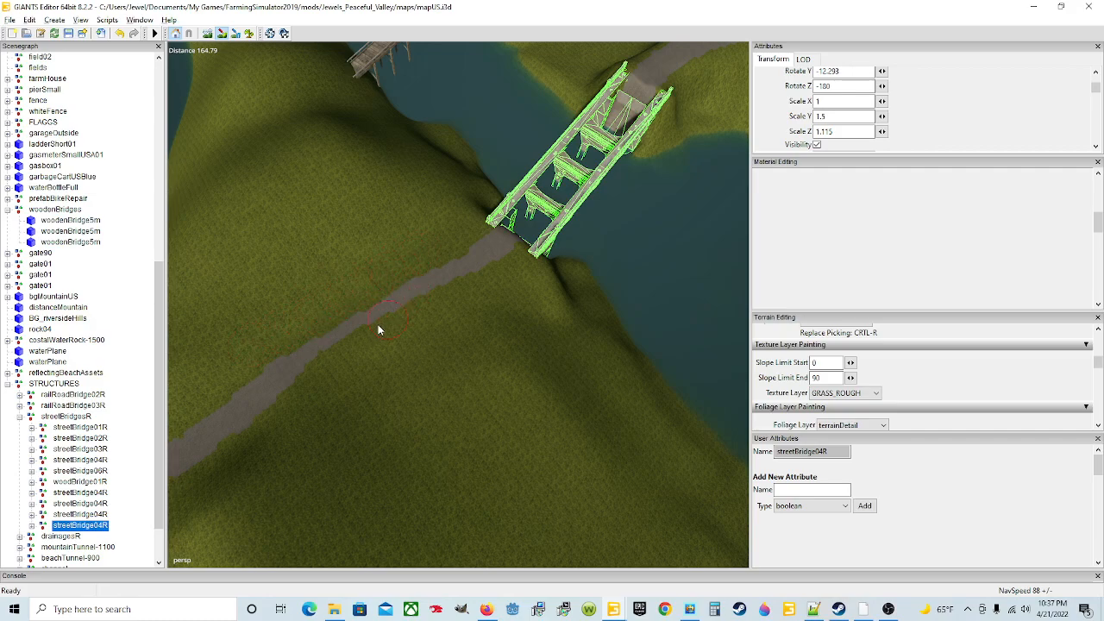
Paint the GRAVEL texture along the approach road to widen it to the bridge's full width.
left_click(876, 393)
left_click(832, 164)
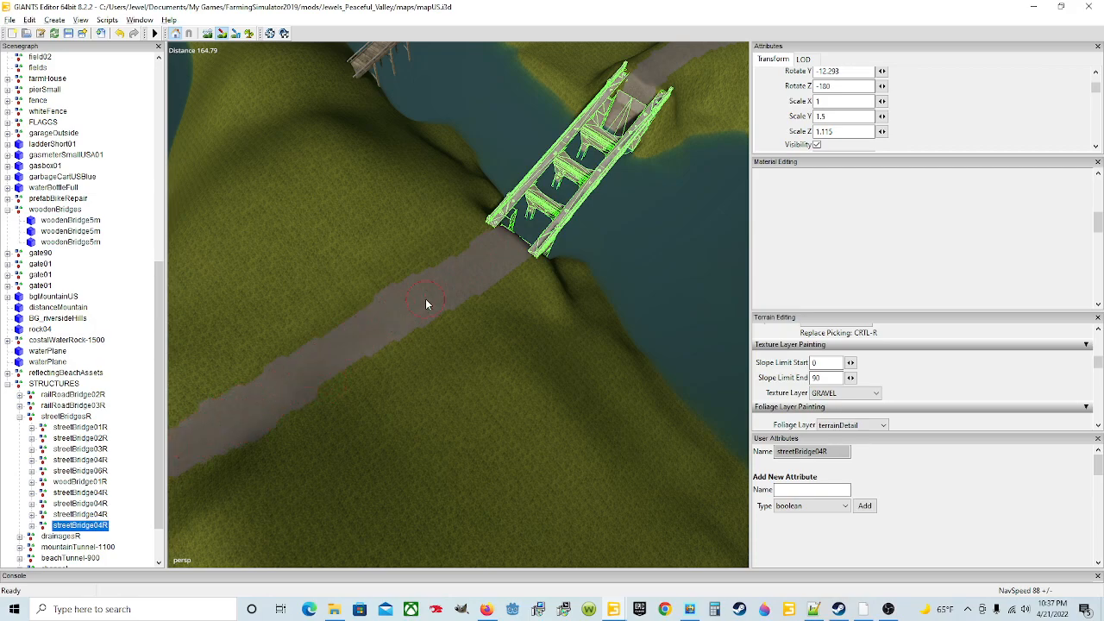
left_click(223, 34)
left_click_drag(594, 299, 418, 293, "alt")
scroll(416, 293, "up", 8)
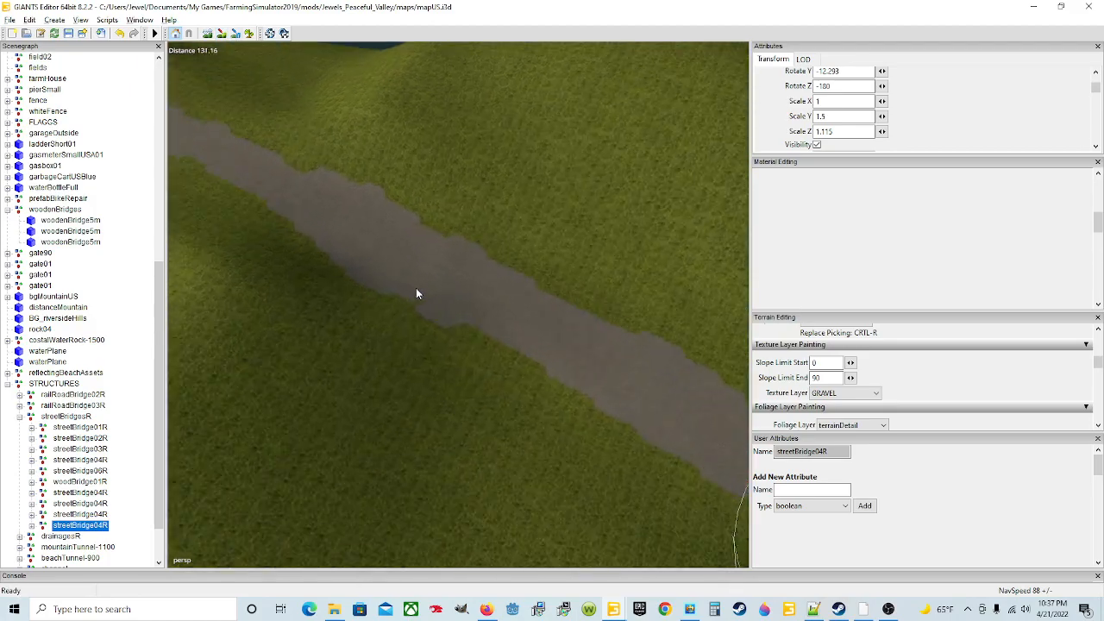
scroll(420, 295, "down", 1)
scroll(485, 309, "down", 10)
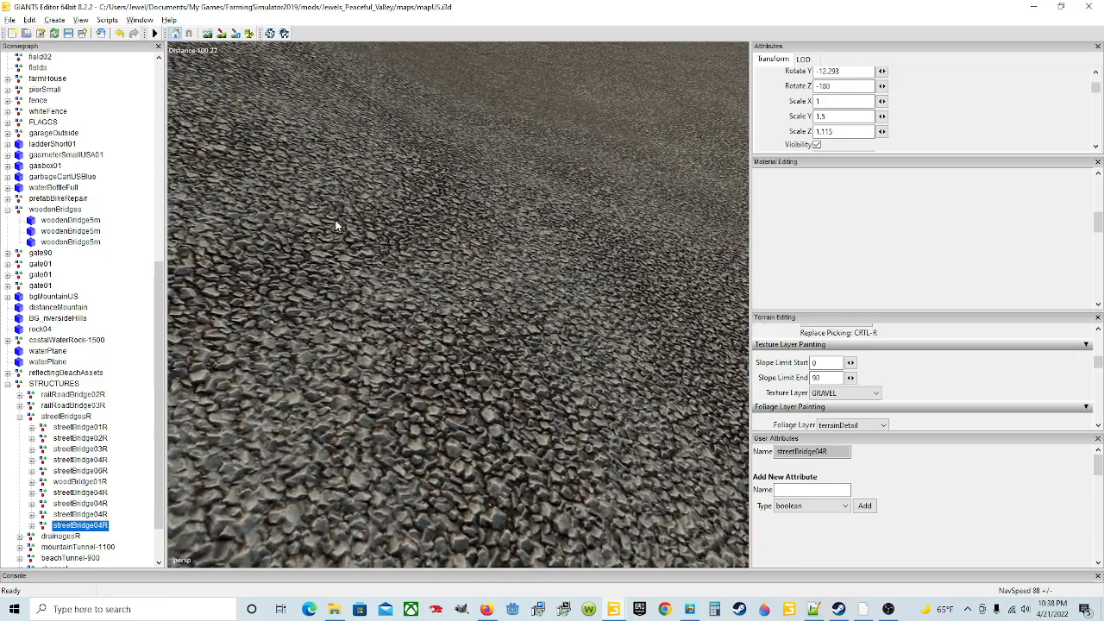
Examine the repainted approach road, the bridge abutment and the neighbouring wooden bridge from several angles.
scroll(472, 301, "down", 2)
left_click_drag(473, 301, 616, 422, "alt")
left_click_drag(493, 395, 416, 368, "alt")
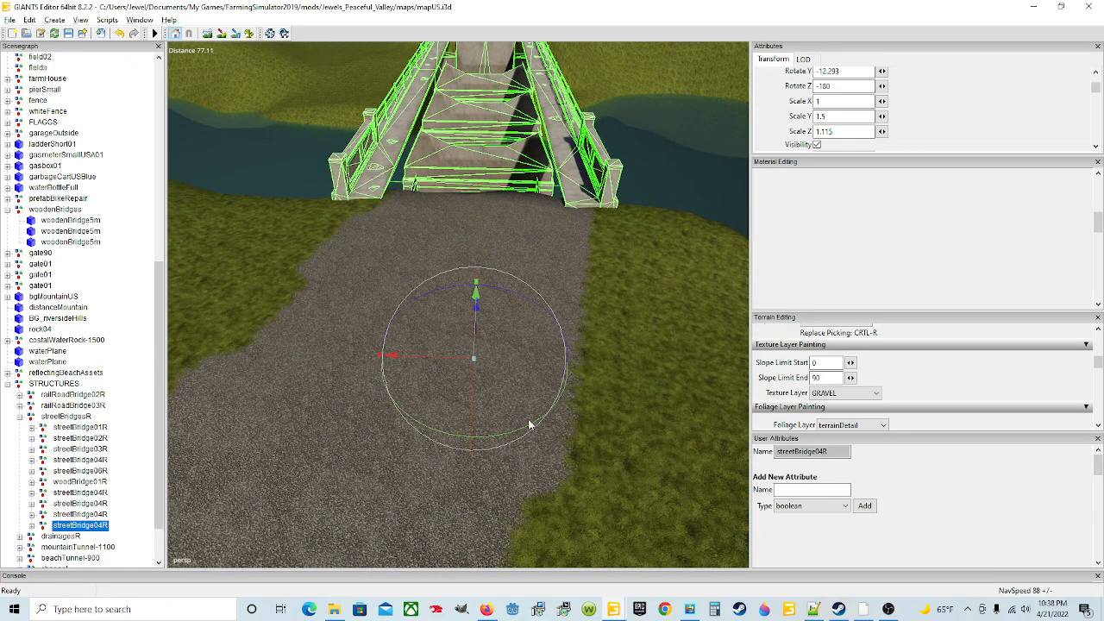
left_click_drag(629, 431, 517, 426, "alt")
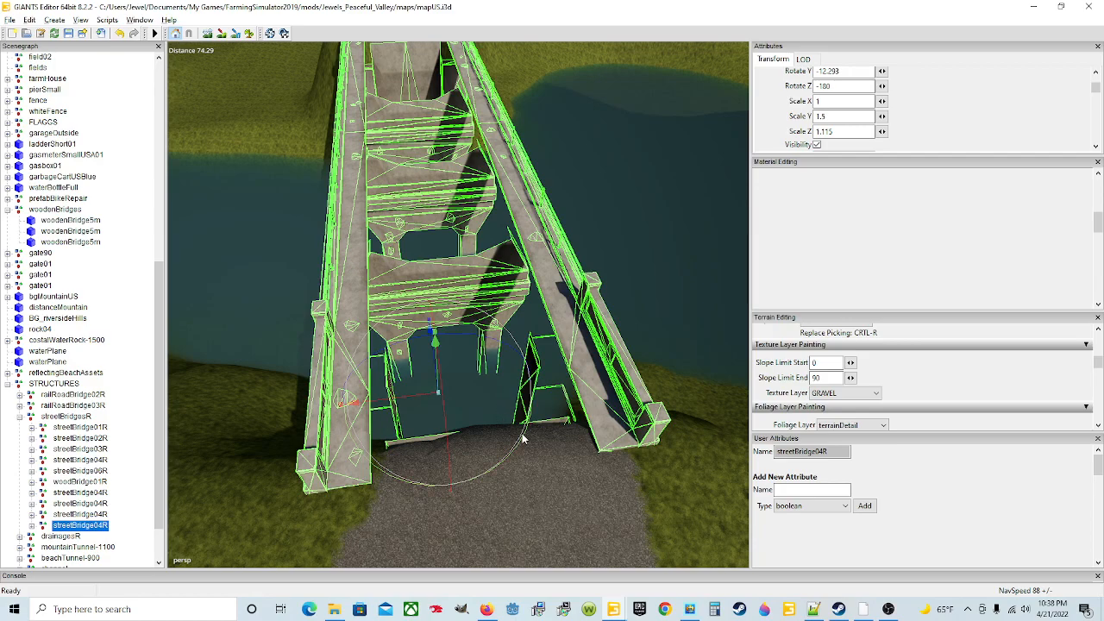
left_click_drag(504, 433, 259, 392, "alt")
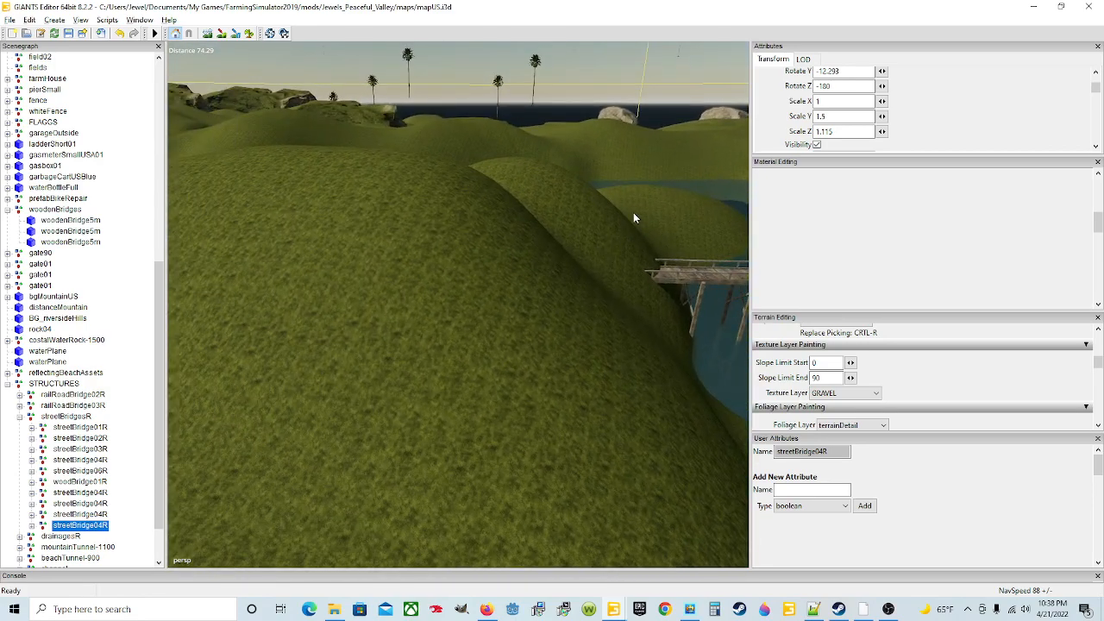
left_click_drag(715, 256, 576, 338, "alt")
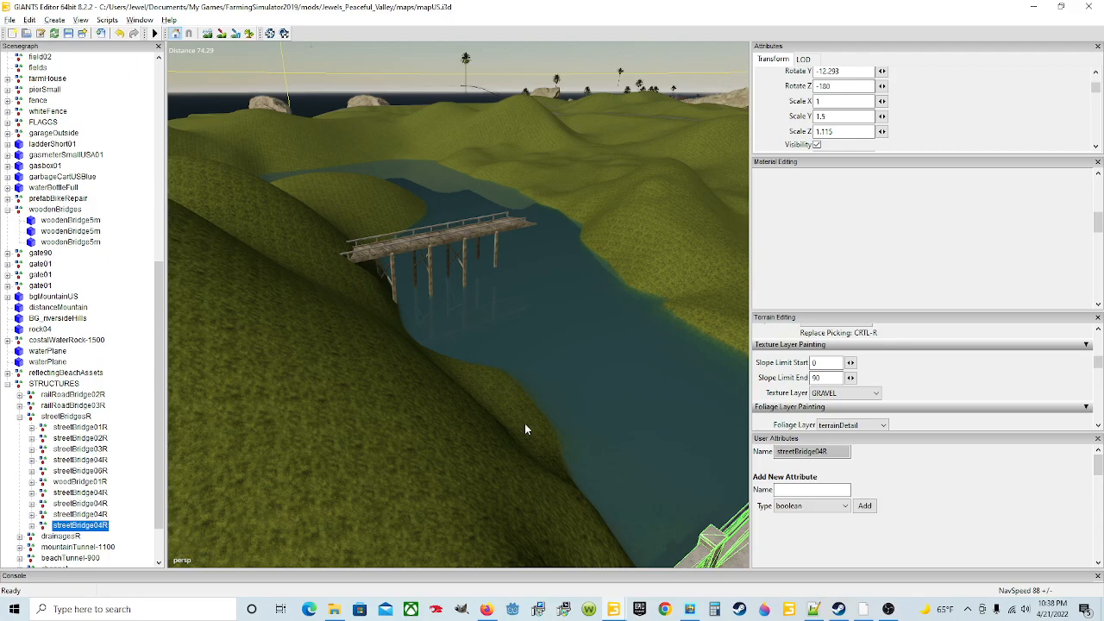
key("f")
scroll(601, 477, "up", 2)
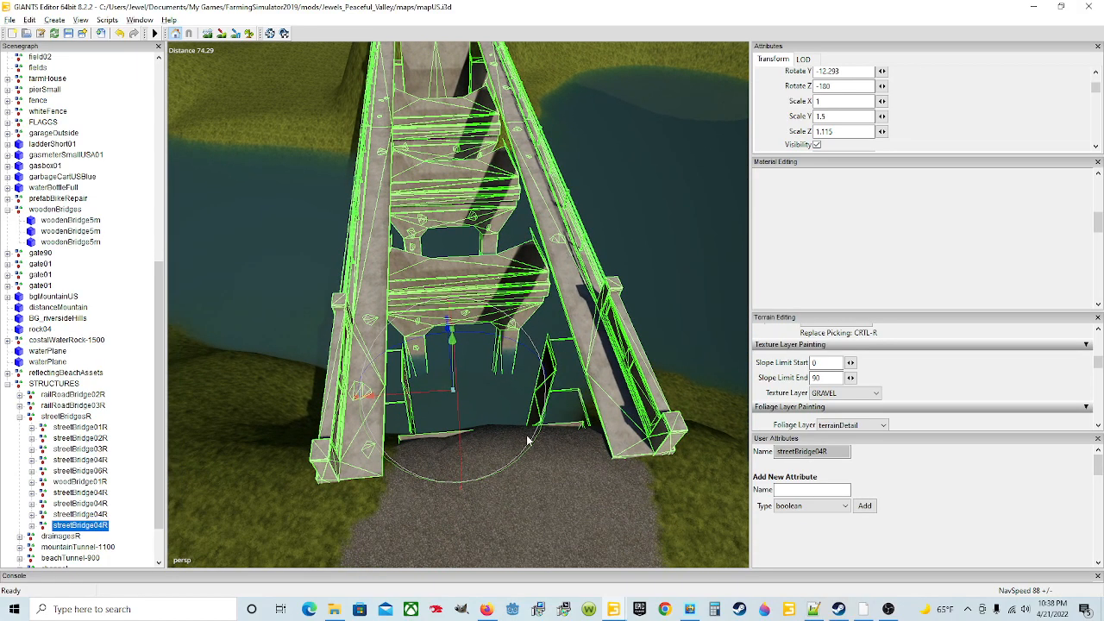
scroll(470, 345, "down", 2)
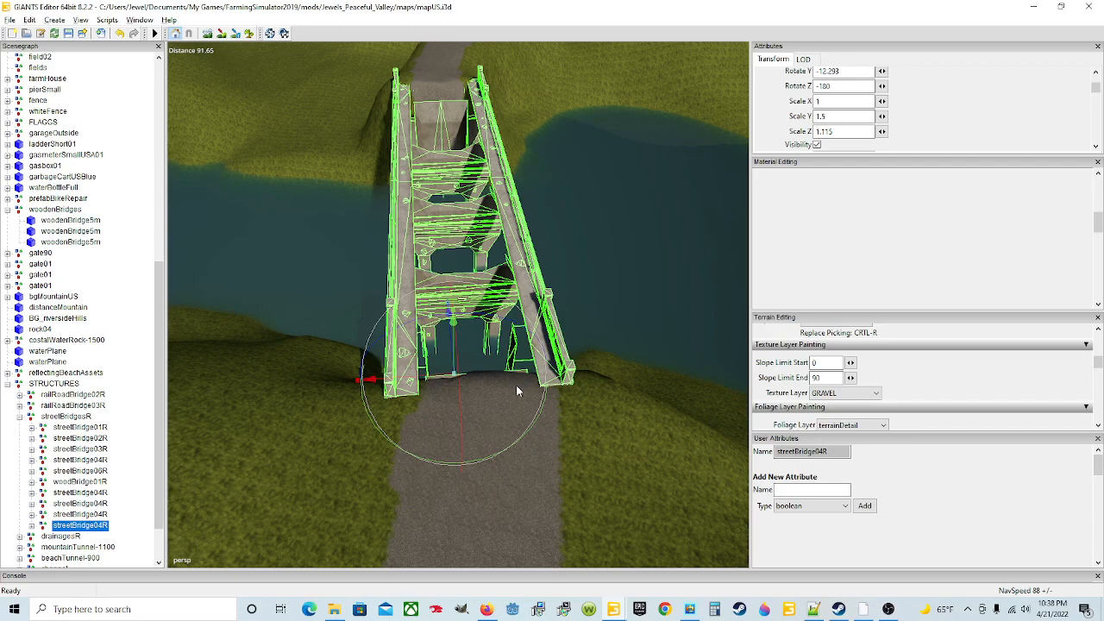
scroll(514, 384, "down", 5)
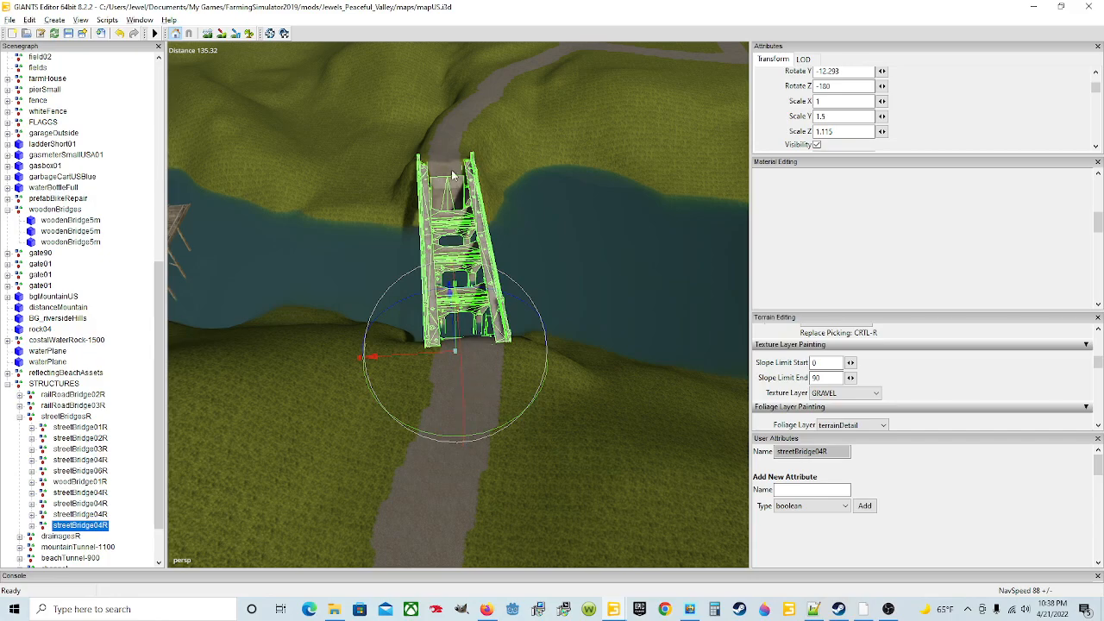
Survey the surrounding roads and rivers for the next crossing that lacks a bridge.
middle_click_drag(698, 262, 533, 310)
scroll(576, 259, "down", 3)
middle_click_drag(556, 453, 737, 395, "alt")
left_click_drag(737, 395, 607, 333, "alt")
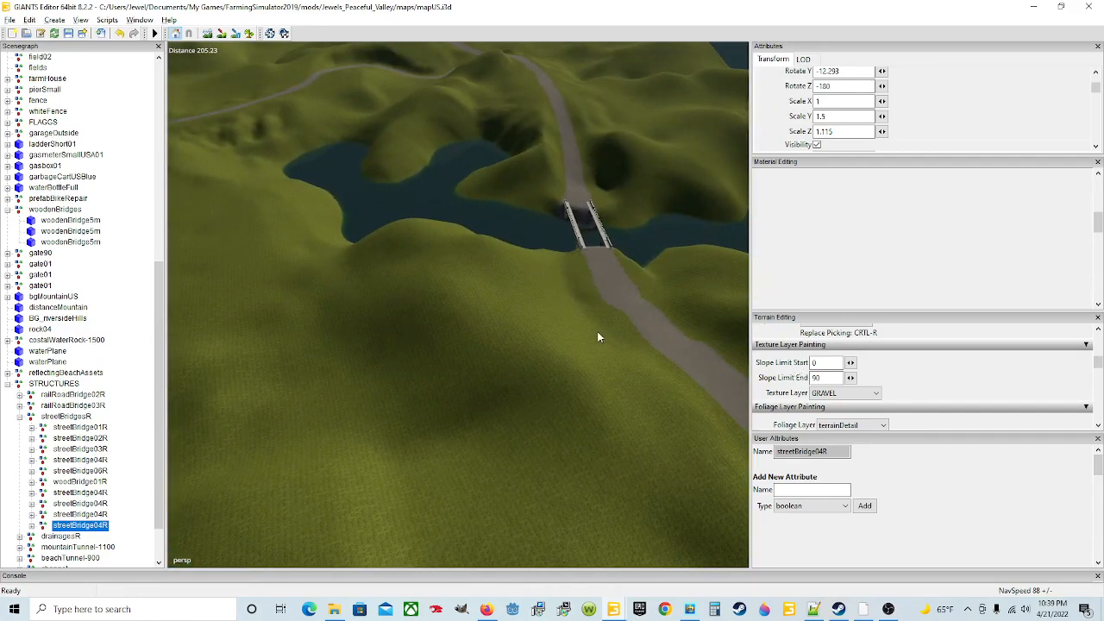
left_click_drag(540, 352, 509, 239, "alt")
scroll(469, 368, "down", 3)
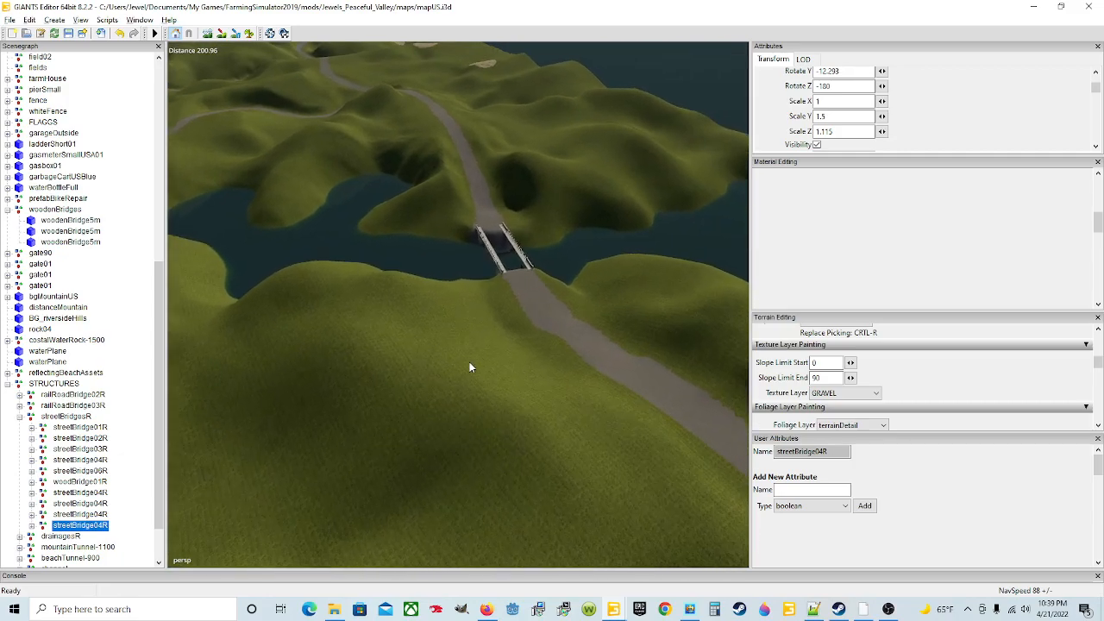
left_click_drag(468, 361, 436, 334, "alt")
key("f")
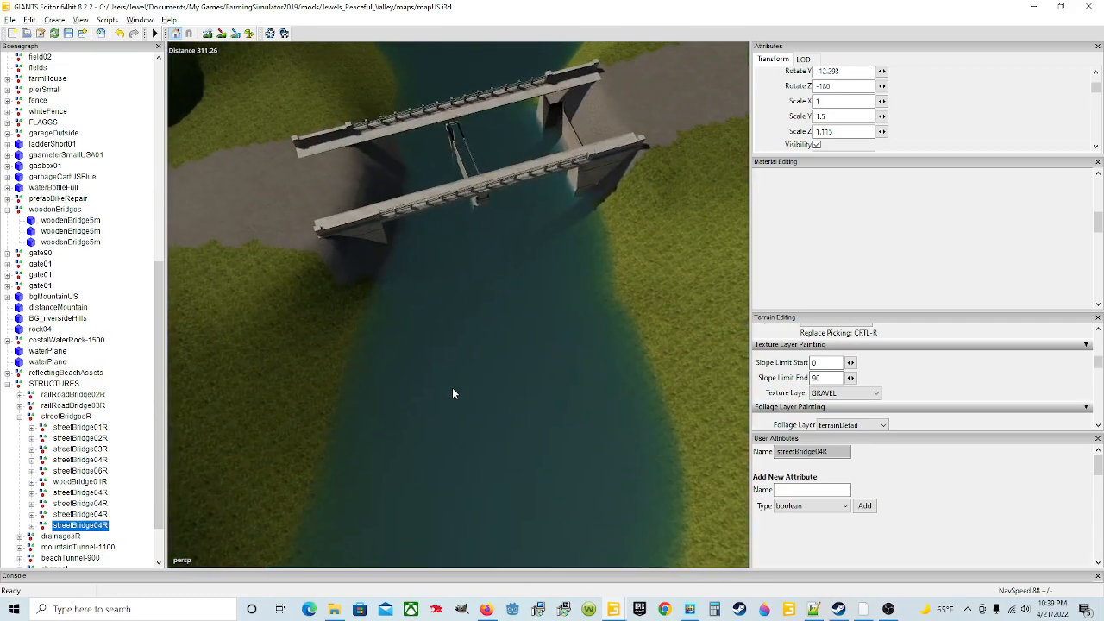
key("w")
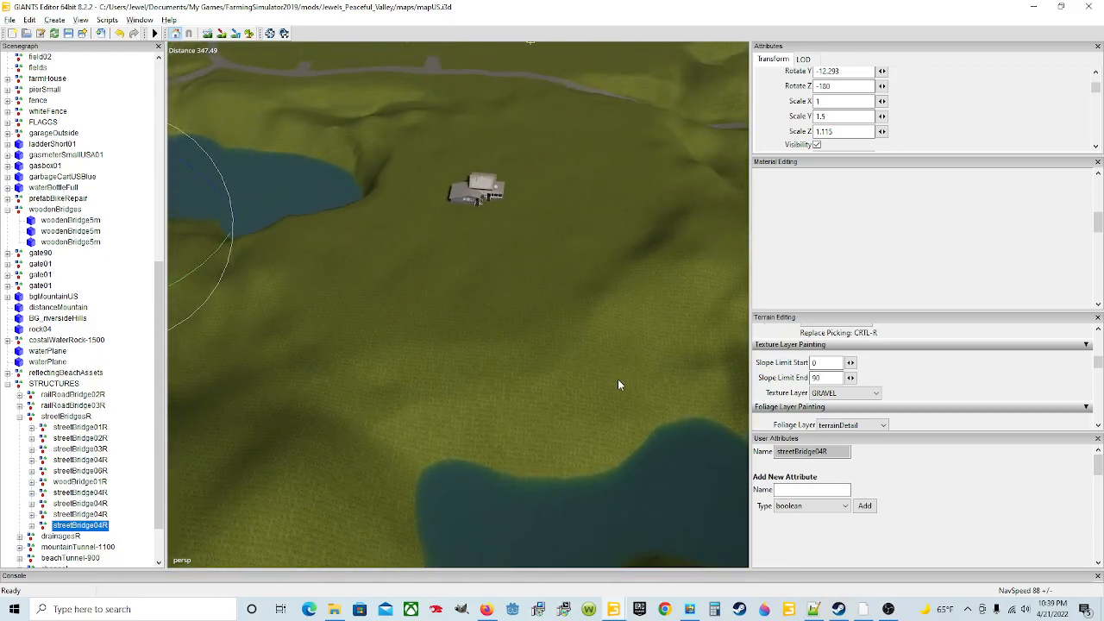
left_click_drag(532, 379, 221, 305, "alt")
scroll(442, 288, "up", 5)
scroll(406, 352, "up", 5)
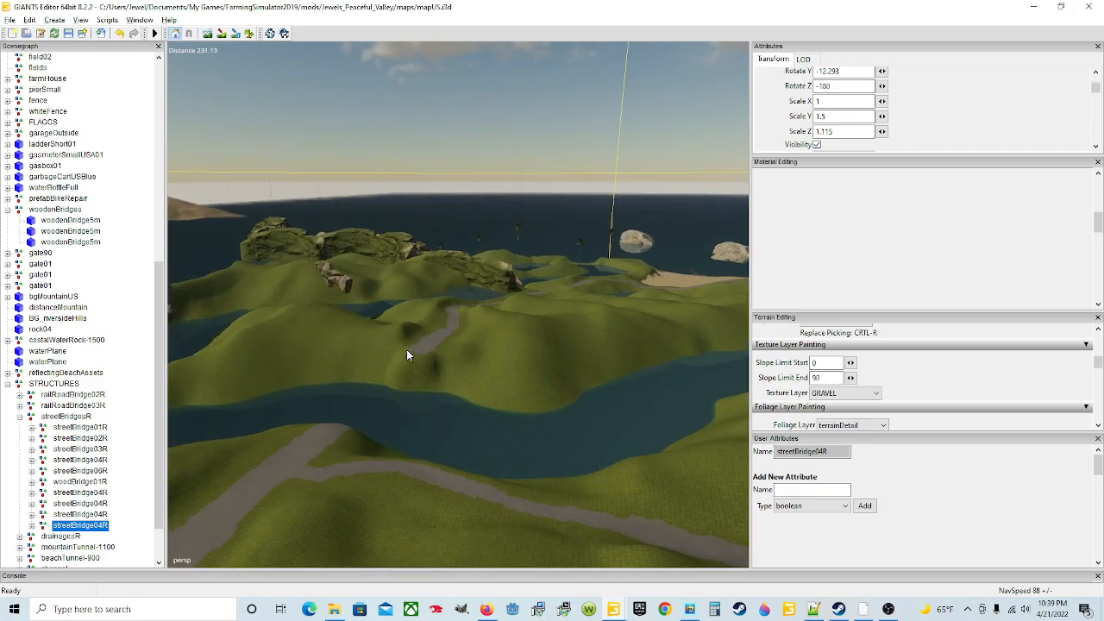
left_click_drag(400, 345, 564, 376, "alt")
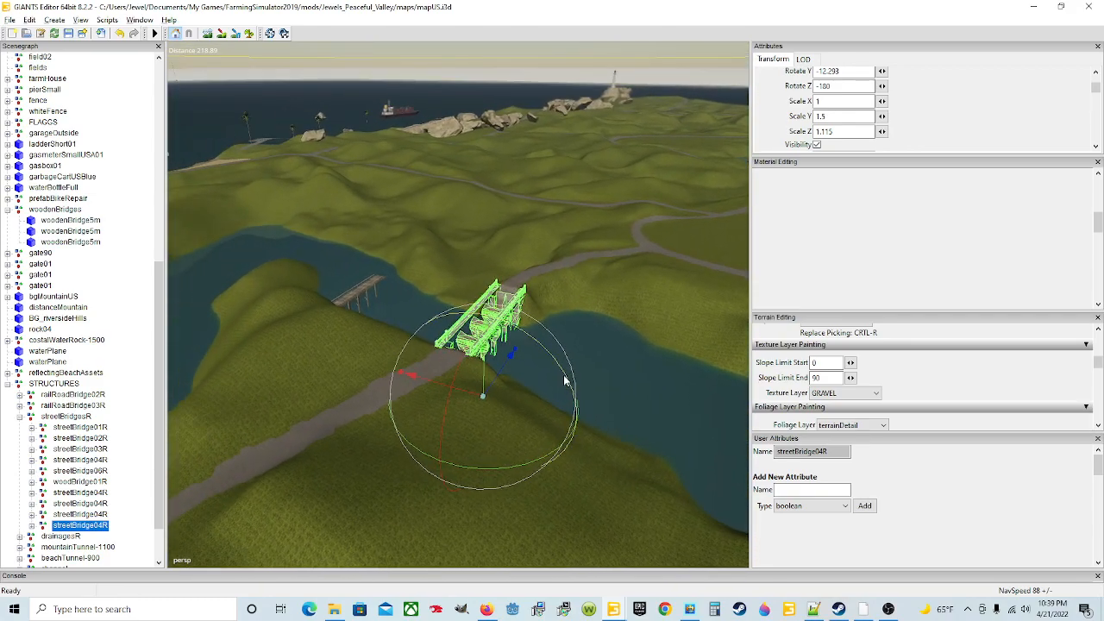
Duplicate the fitted streetBridge04R and place the copy over the river beside the road junction.
key("ctrl+d")
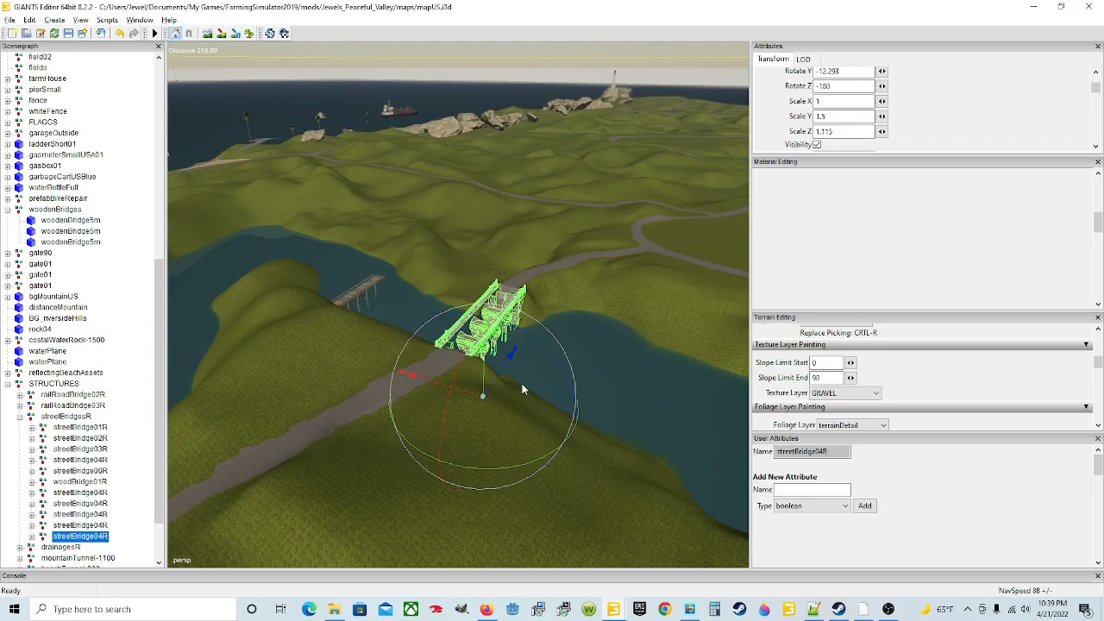
left_click_drag(511, 354, 390, 393)
scroll(473, 379, "up", 1)
left_click_drag(483, 376, 348, 376, "alt")
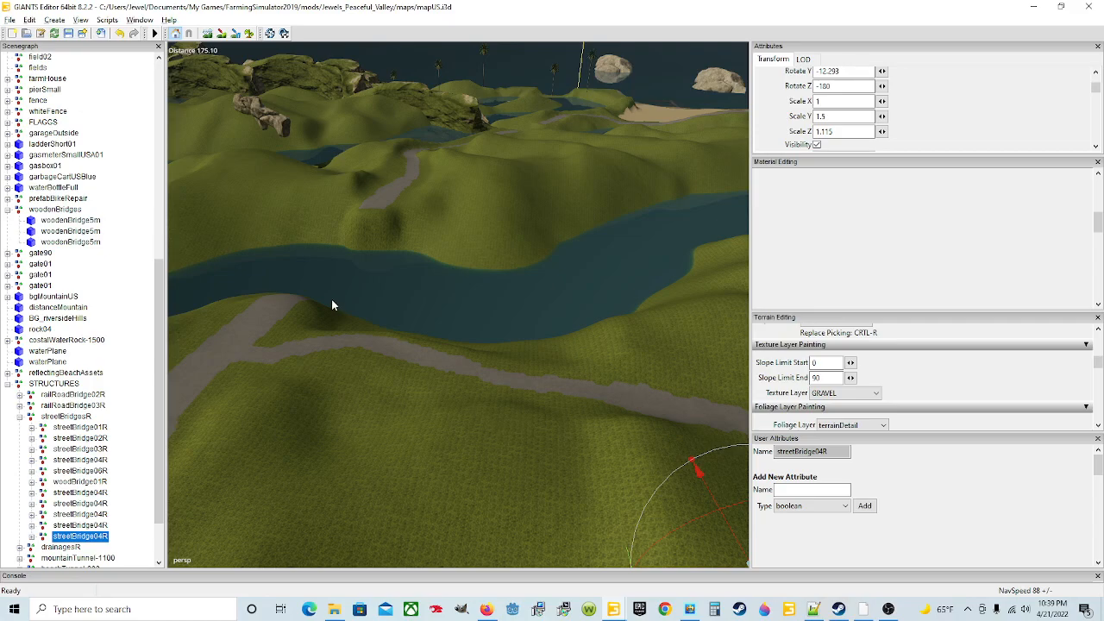
key("f")
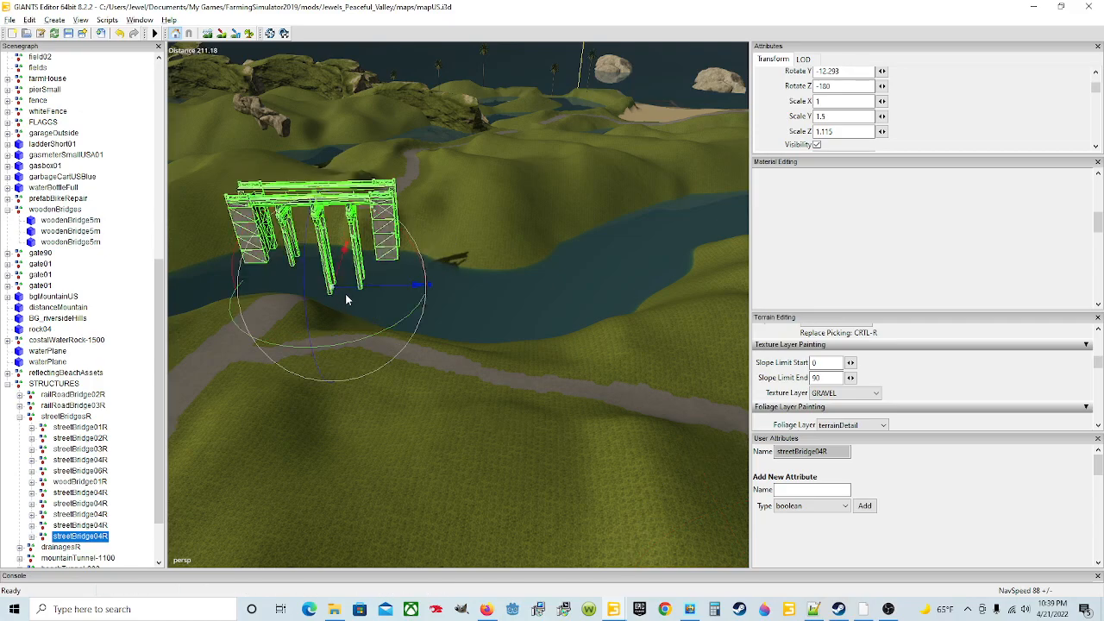
Rotate the bridge copy to a Y rotation of -85.699 and move its near end onto the road at the riverbank.
scroll(357, 274, "up", 1)
left_click_drag(523, 390, 366, 391, "alt")
scroll(498, 335, "up", 4)
scroll(524, 323, "up", 2)
scroll(366, 390, "down", 1)
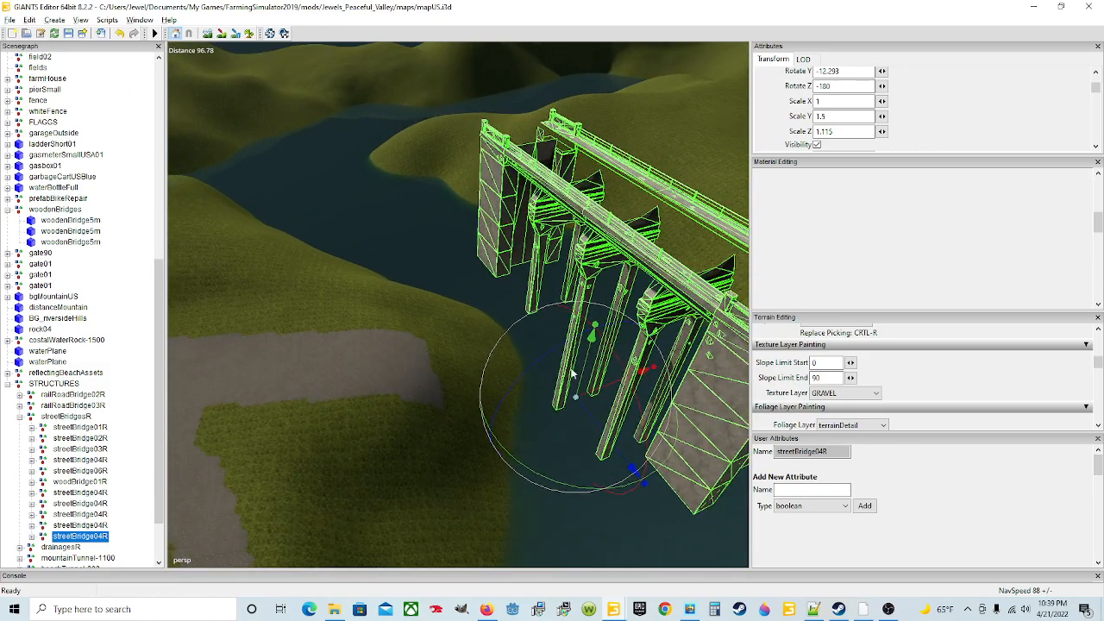
left_click_drag(594, 369, 680, 473)
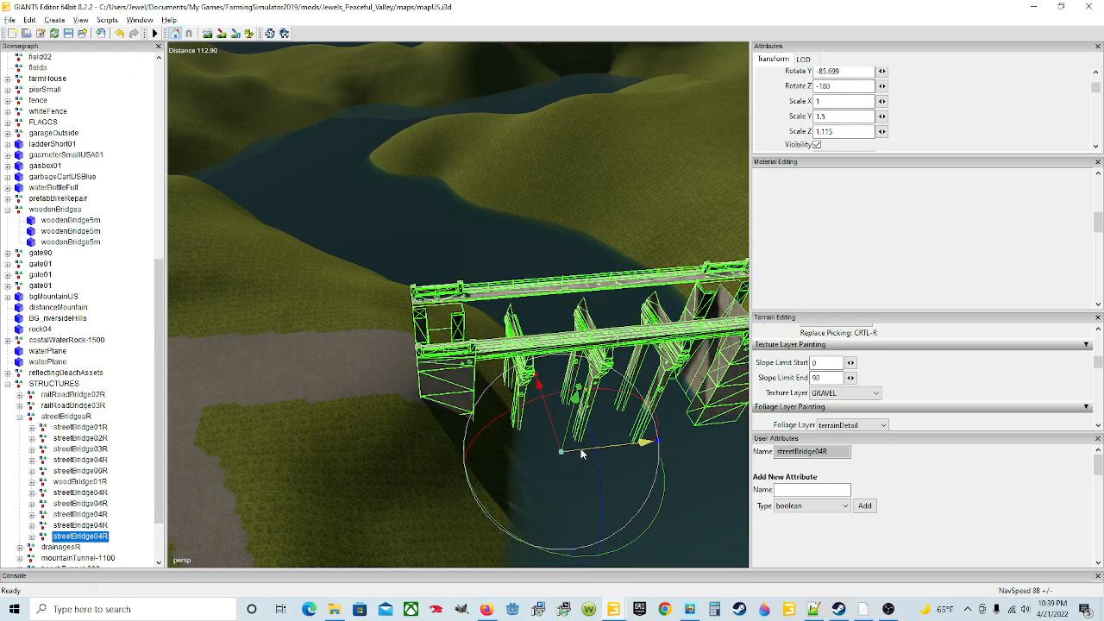
Stretch the bridge copy lengthwise to a Z scale of 1.566 and slide it to span between the two road ends.
scroll(575, 448, "down", 3)
left_click_drag(561, 449, 627, 439, "alt")
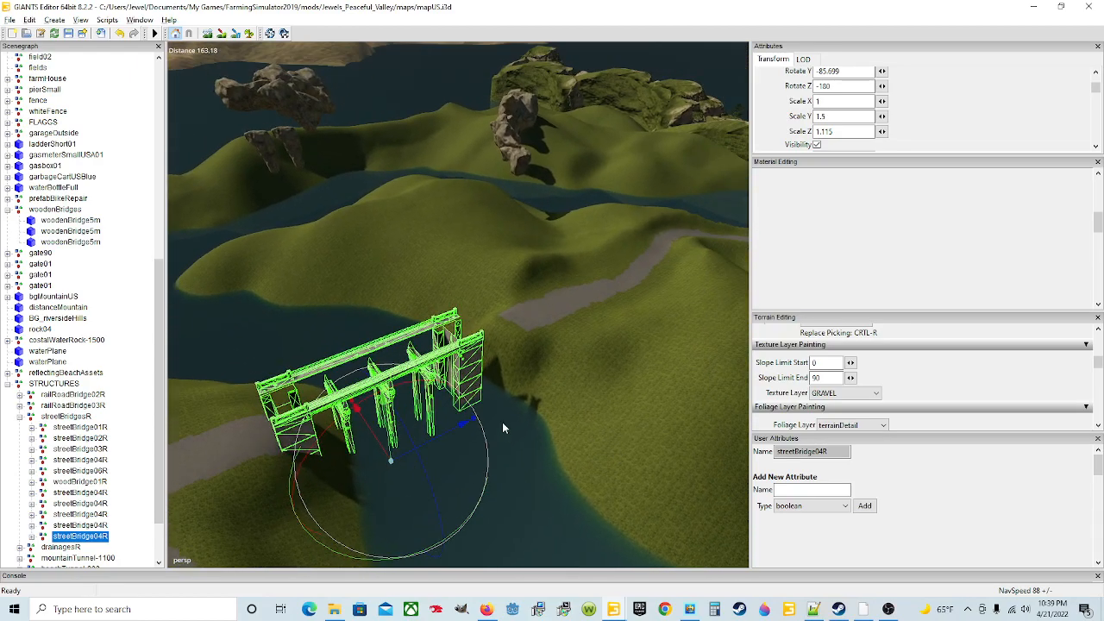
left_click_drag(475, 423, 478, 422)
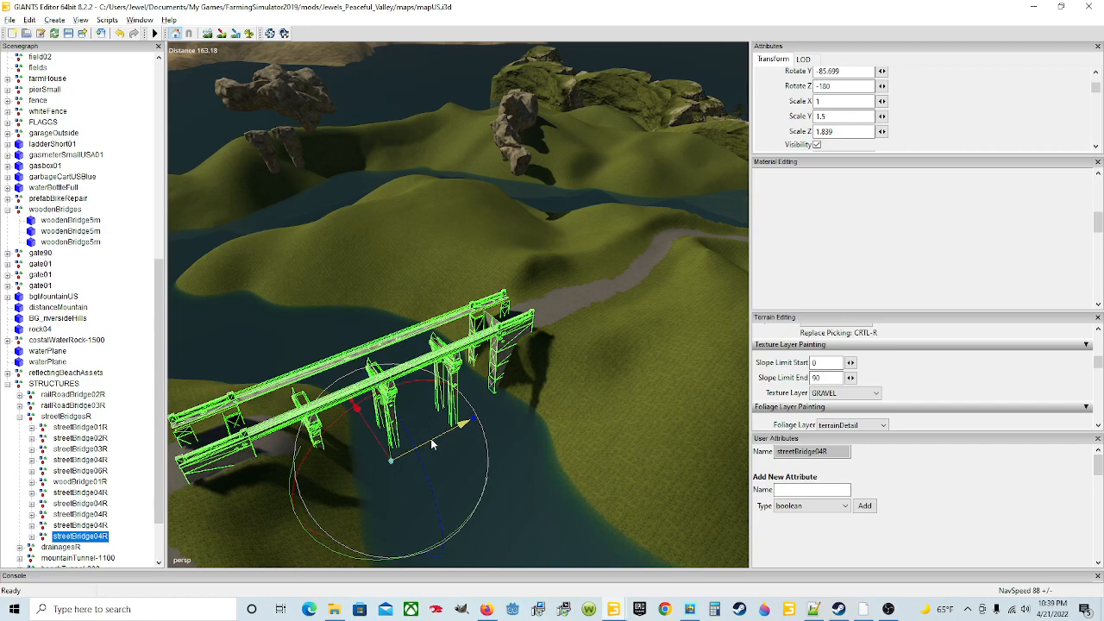
left_click_drag(430, 438, 469, 426)
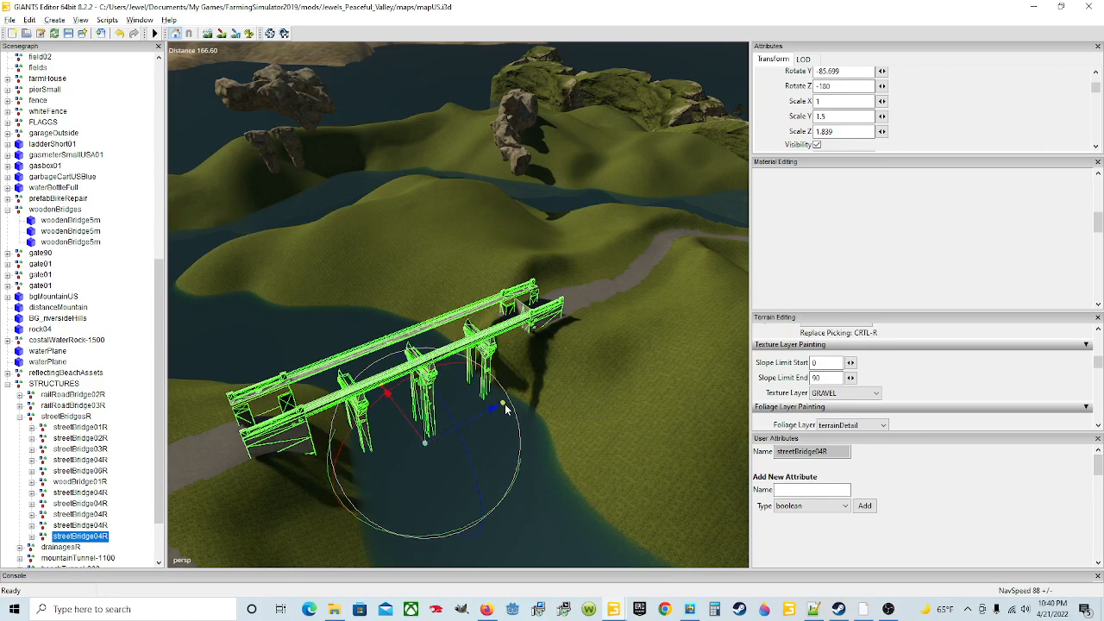
left_click_drag(507, 405, 503, 408)
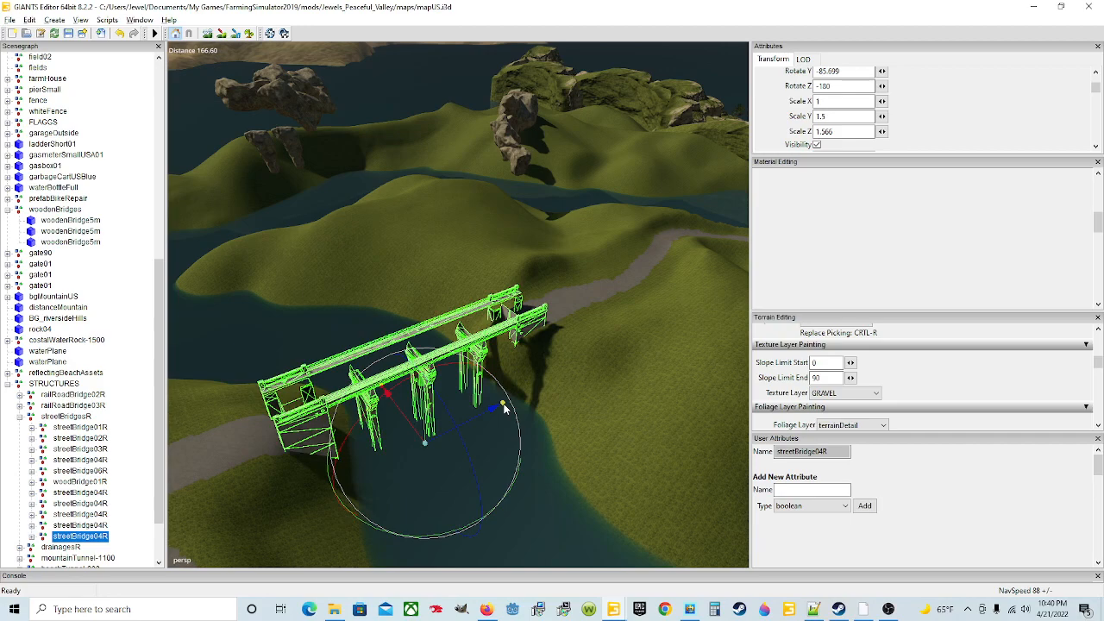
left_click_drag(485, 415, 480, 420)
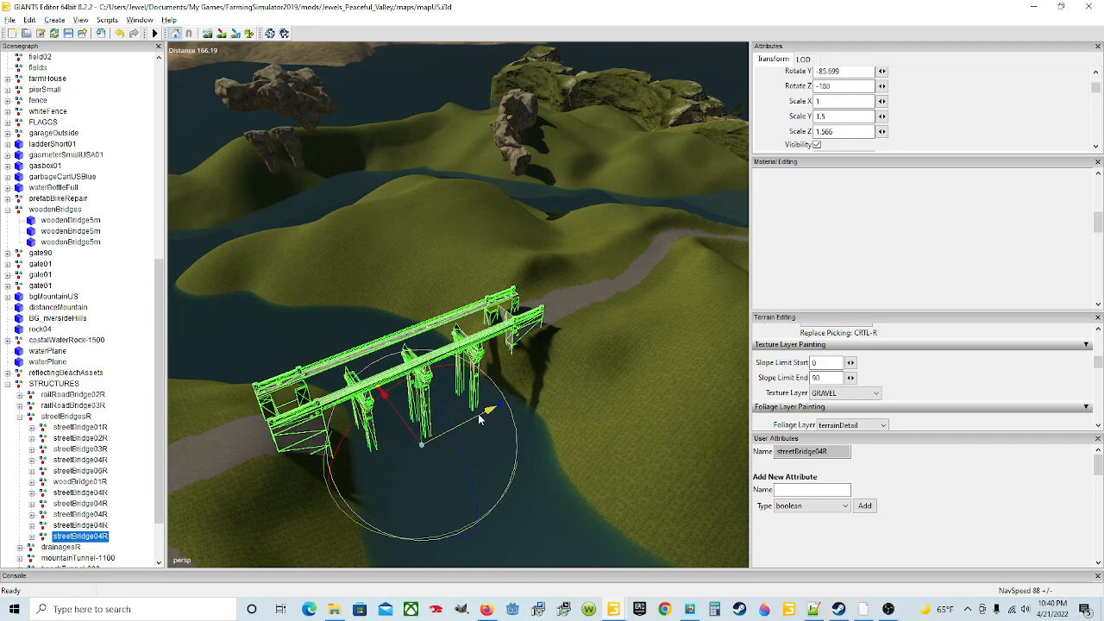
Lower the bridge copy toward road level and adjust its position against the near road end.
left_click_drag(425, 421, 421, 439)
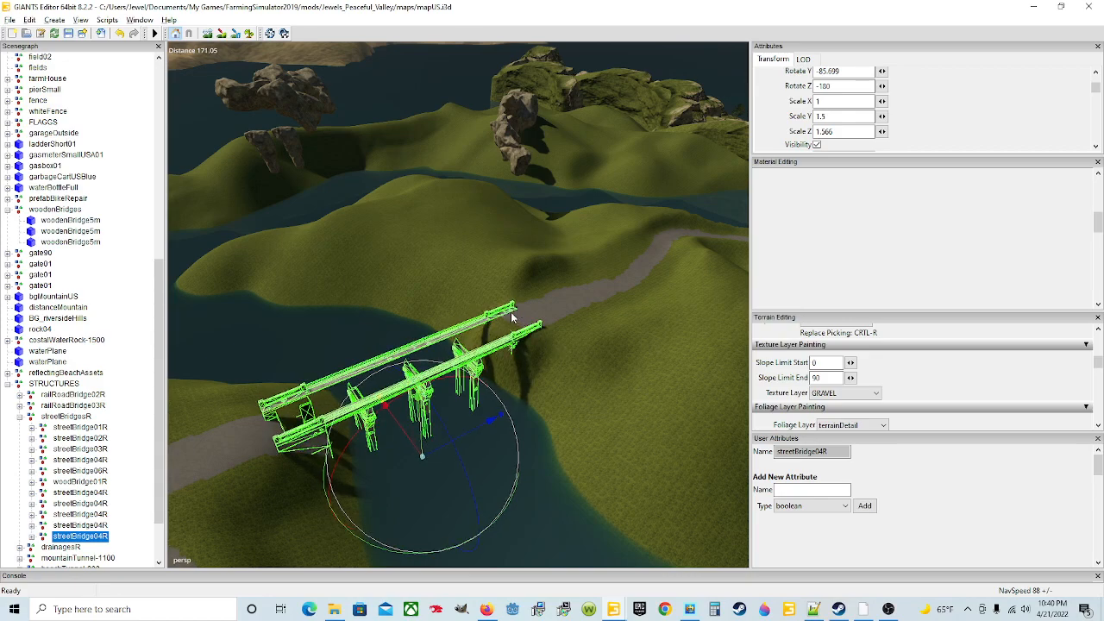
left_click_drag(471, 431, 464, 438)
left_click_drag(541, 389, 484, 372, "alt")
scroll(418, 388, "up", 8)
scroll(432, 422, "up", 5)
mouse_move(457, 409)
left_mouse_down("alt")
mouse_move(387, 407)
mouse_move(450, 425)
mouse_move(446, 409)
left_mouse_up("alt")
scroll(386, 407, "down", 3)
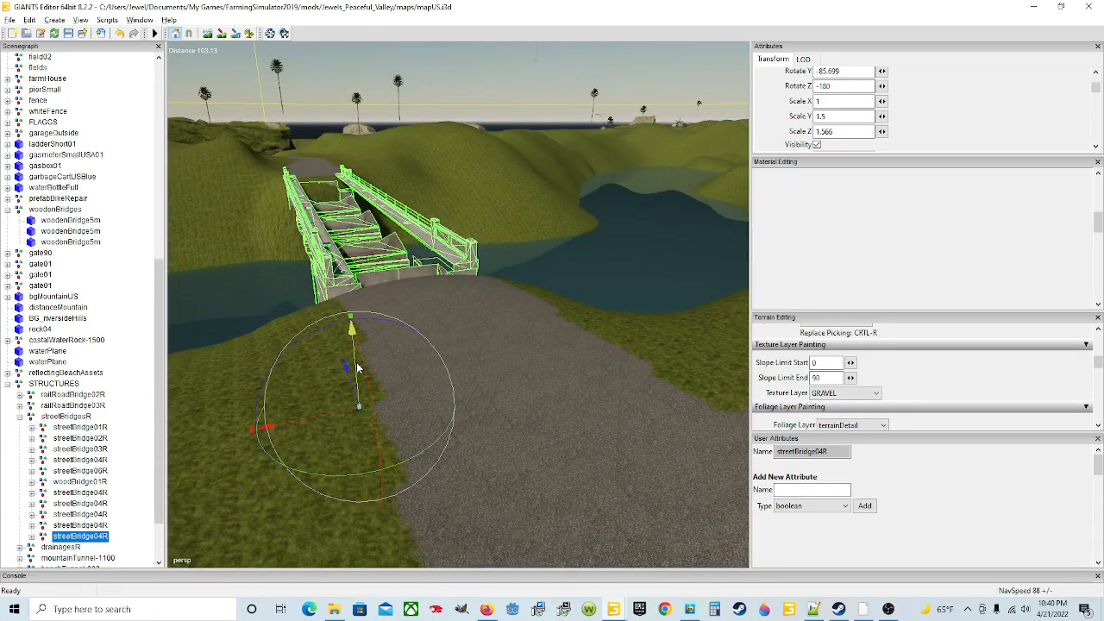
left_click_drag(425, 348, 389, 370, "alt")
scroll(377, 377, "up", 2)
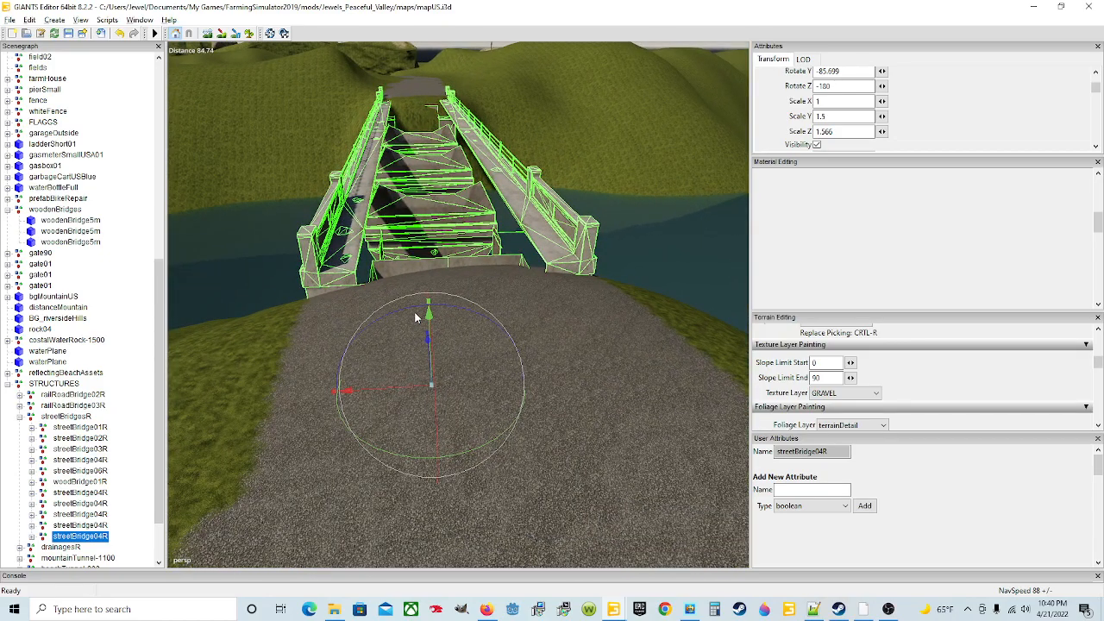
left_click_drag(427, 333, 436, 335)
Set the bridge copy's Z scale to 1.6 and shift it slightly along its length toward the junction side.
right_click_drag(436, 335, 372, 449)
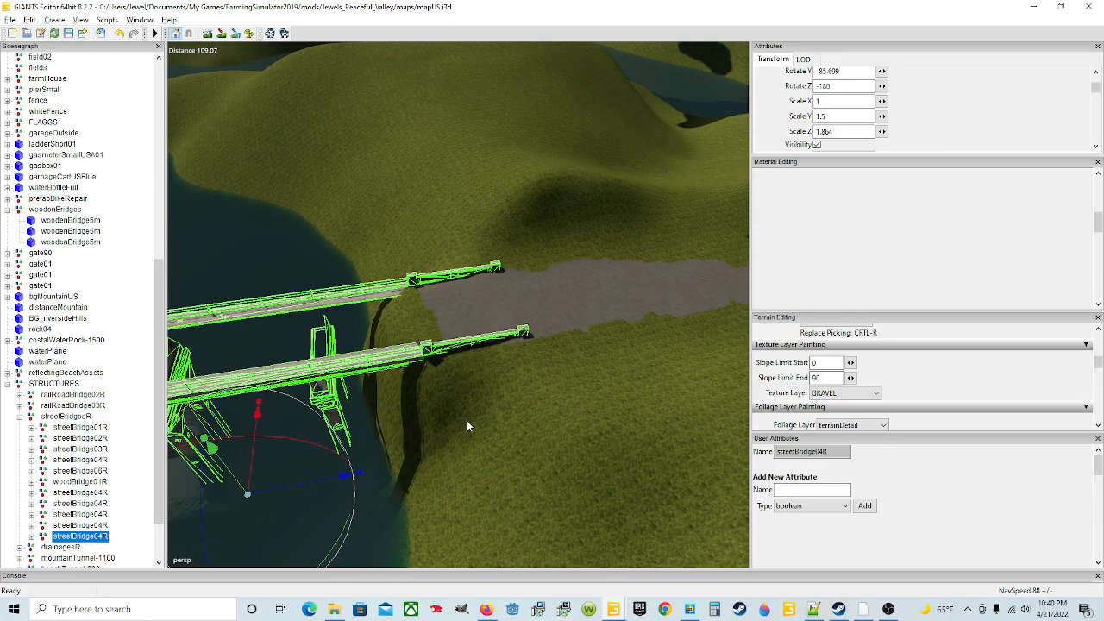
right_click_drag(468, 421, 405, 415)
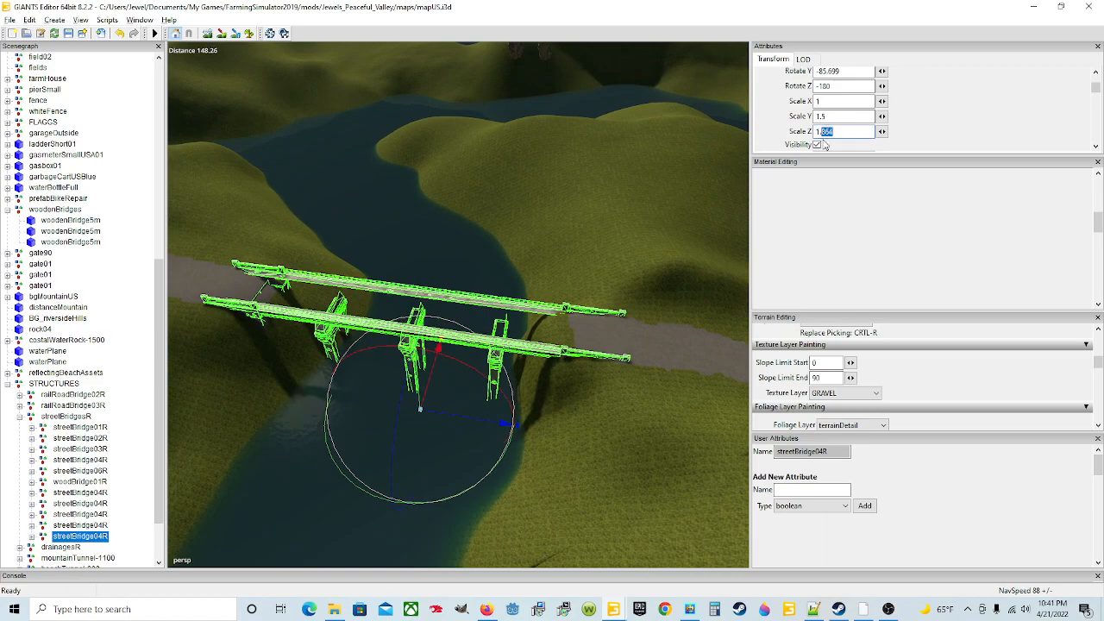
type("1.6")
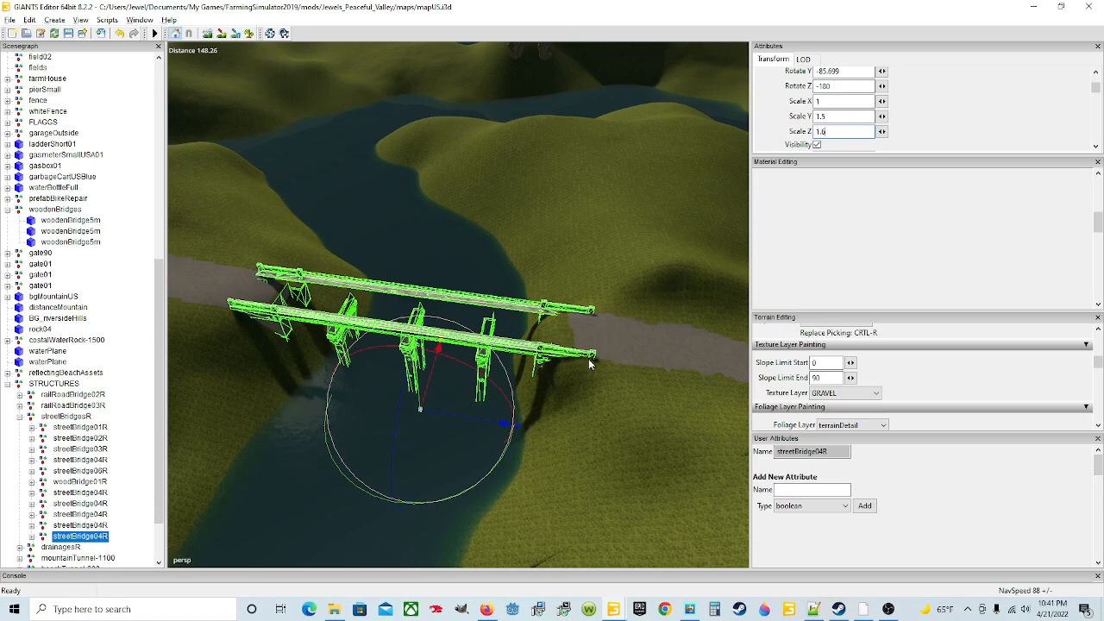
left_click_drag(485, 426, 482, 426)
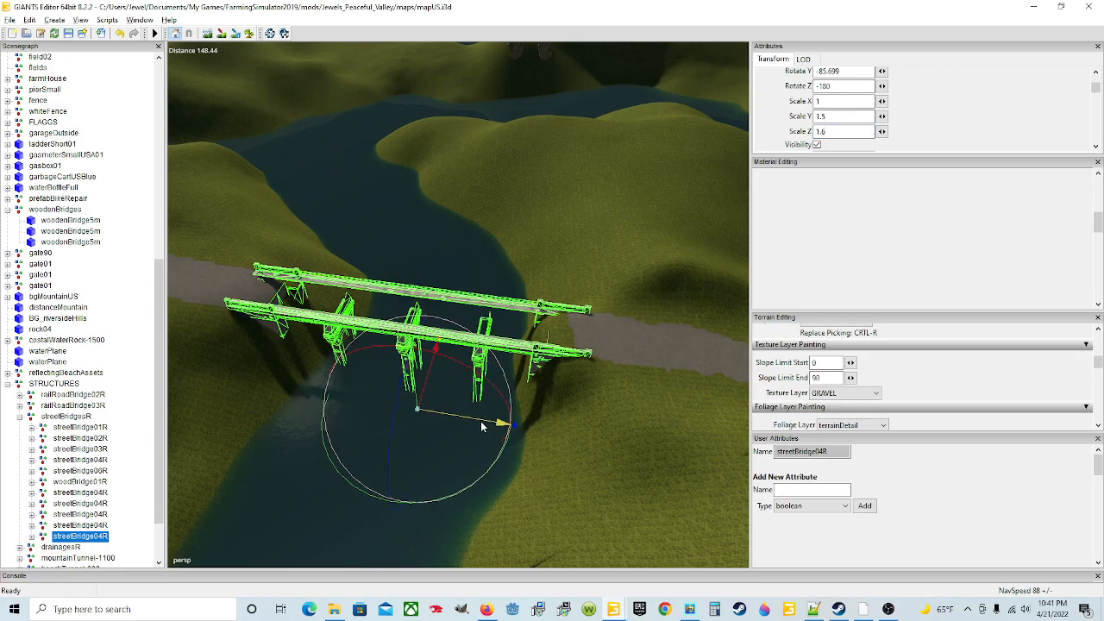
Fine-tune the bridge copy's height against the road surface at its near end.
left_click_drag(473, 430, 509, 401, "alt")
scroll(420, 430, "up", 5)
scroll(422, 432, "up", 4)
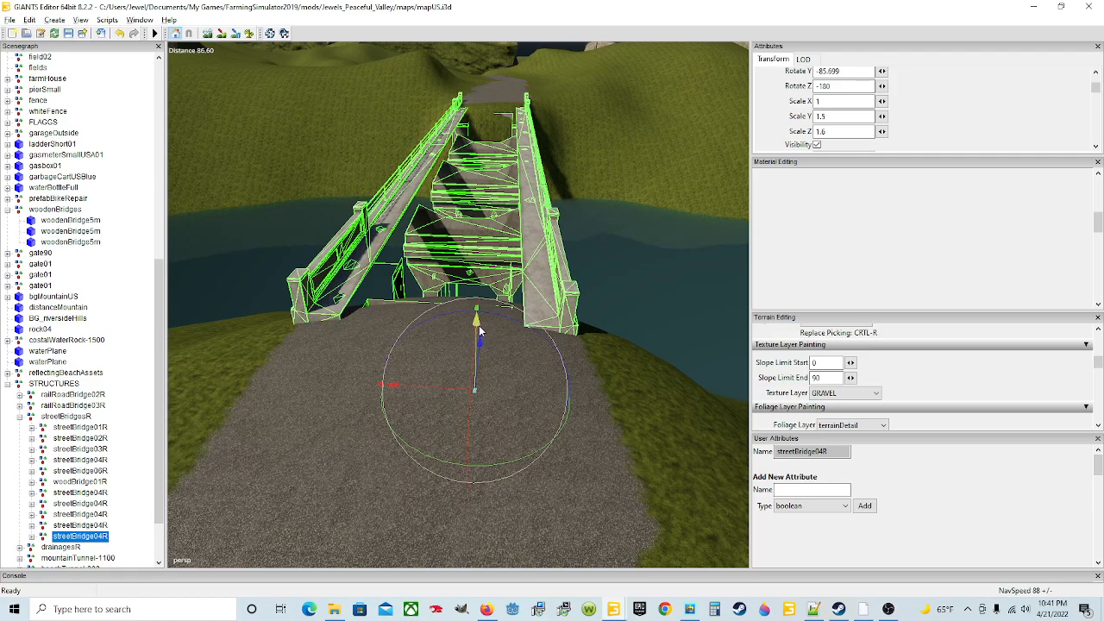
left_click_drag(479, 331, 480, 331)
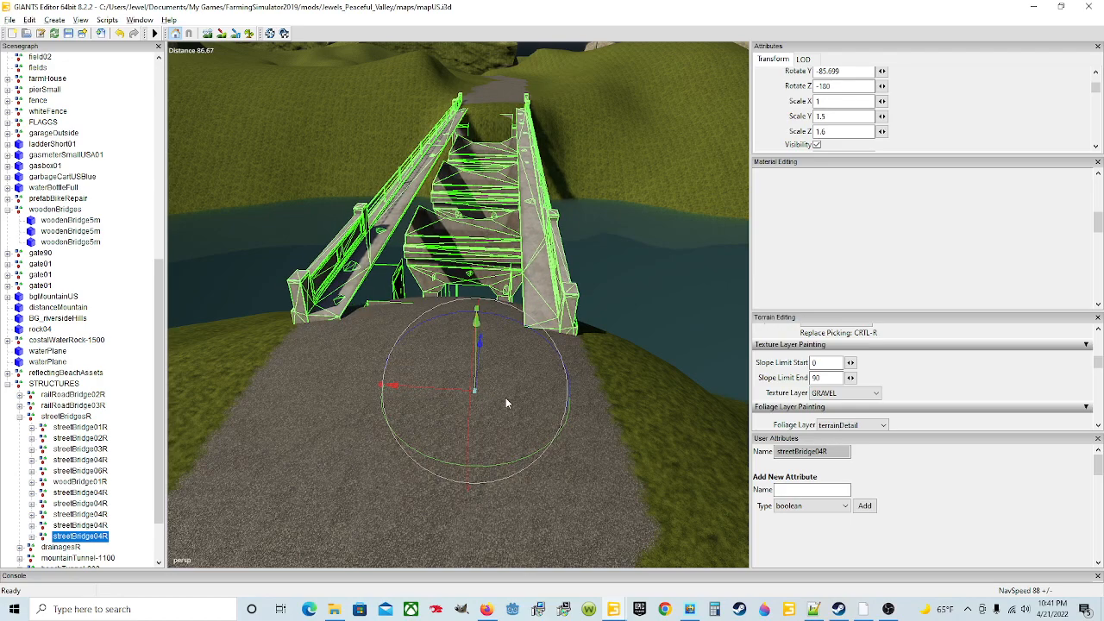
Set the sculpt brush to Subtract and lower the terrain between the bridge walkways at the junction end down into the water.
scroll(493, 398, "down", 5)
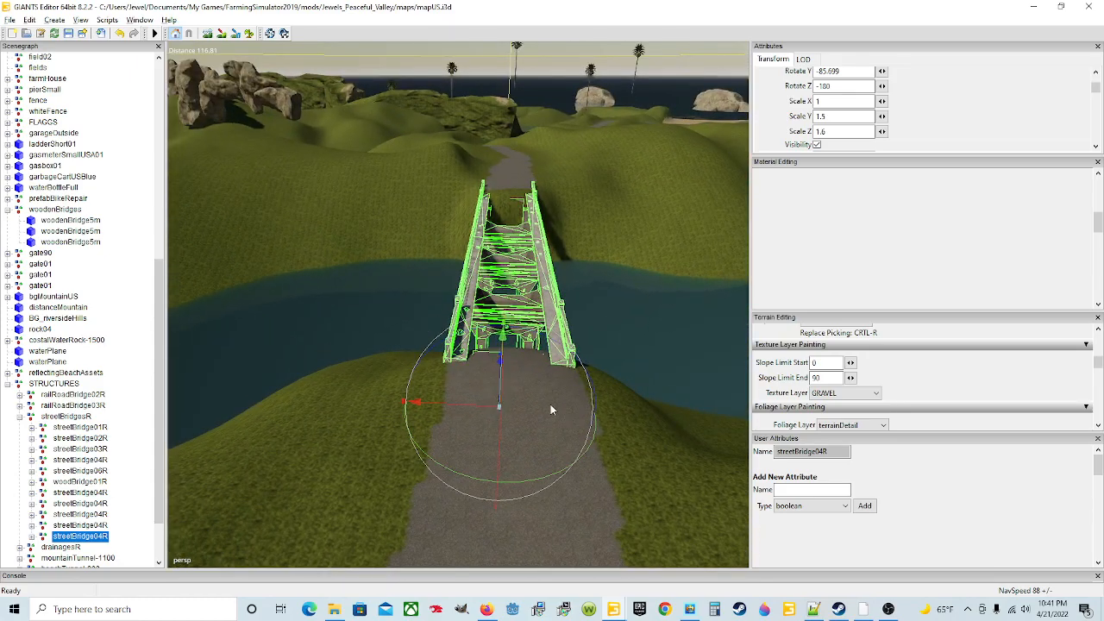
left_click_drag(550, 407, 570, 396, "alt")
scroll(556, 389, "up", 3)
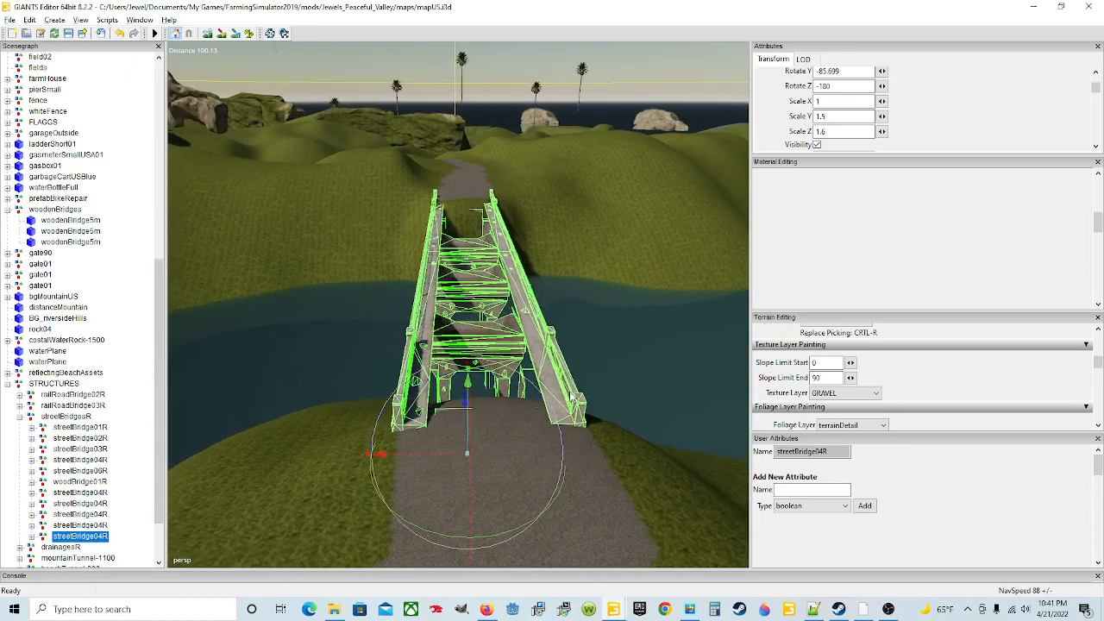
scroll(567, 397, "up", 6)
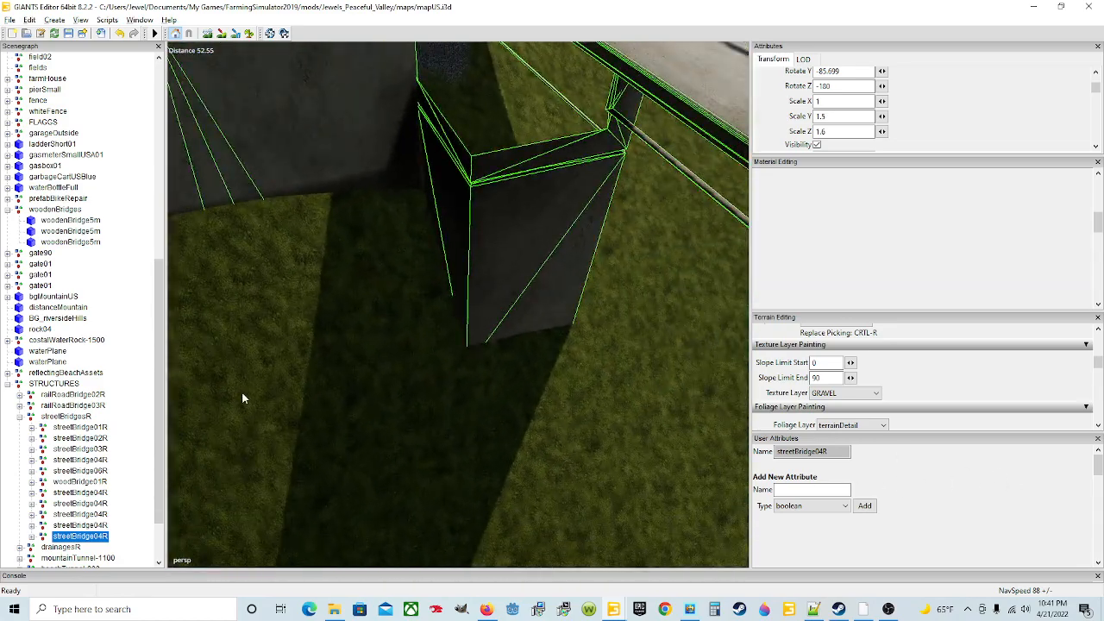
scroll(337, 396, "down", 5)
left_click_drag(355, 384, 354, 369, "alt")
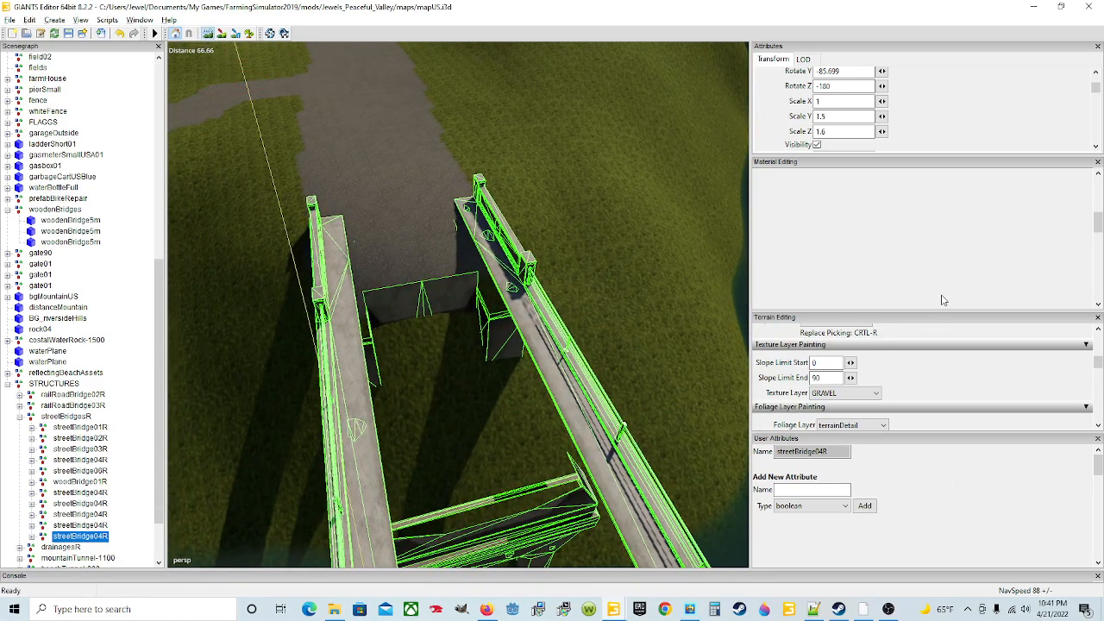
scroll(942, 300, "up", 3)
scroll(935, 335, "up", 3)
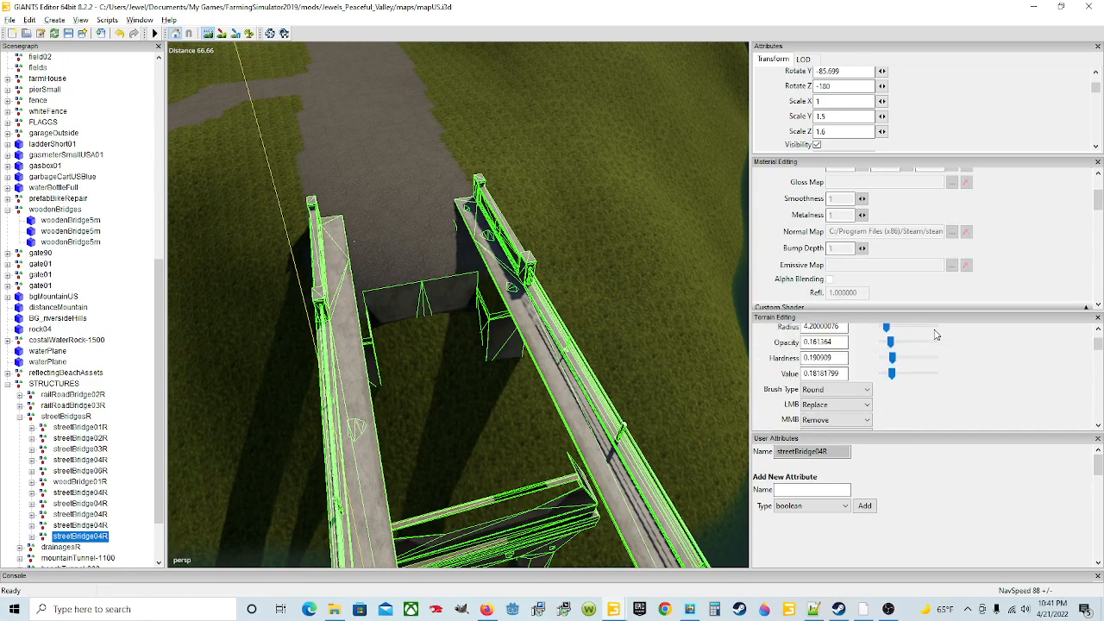
left_click(847, 404)
left_click(832, 431)
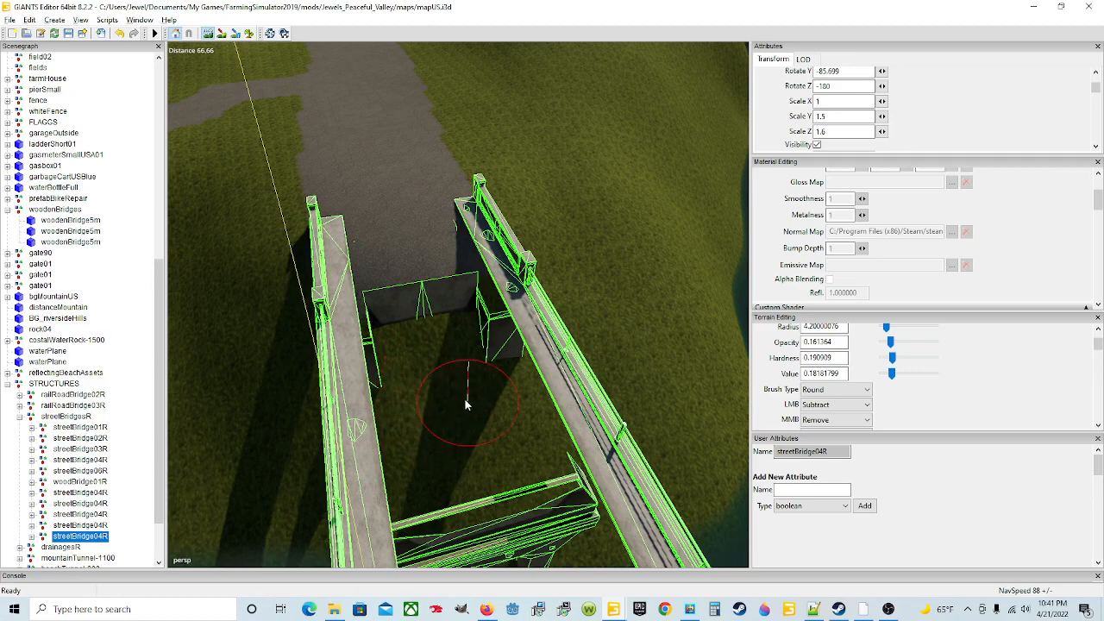
mouse_move(431, 378)
left_mouse_down()
mouse_move(445, 358)
mouse_move(467, 368)
mouse_move(402, 387)
mouse_move(396, 375)
mouse_move(408, 394)
mouse_move(406, 382)
mouse_move(390, 384)
mouse_move(452, 381)
mouse_move(466, 360)
mouse_move(453, 367)
mouse_move(467, 380)
mouse_move(455, 397)
mouse_move(518, 399)
mouse_move(506, 389)
mouse_move(516, 402)
mouse_move(514, 389)
mouse_move(520, 413)
mouse_move(469, 426)
mouse_move(486, 448)
mouse_move(475, 436)
mouse_move(418, 443)
mouse_move(423, 423)
mouse_move(419, 438)
mouse_move(450, 448)
mouse_move(471, 402)
mouse_move(459, 363)
mouse_move(433, 379)
mouse_move(387, 374)
mouse_move(389, 412)
mouse_move(469, 373)
mouse_move(459, 365)
mouse_move(391, 392)
mouse_move(475, 382)
mouse_move(409, 390)
mouse_move(397, 412)
mouse_move(397, 398)
mouse_move(401, 449)
mouse_move(377, 455)
mouse_move(407, 461)
mouse_move(524, 440)
left_mouse_up()
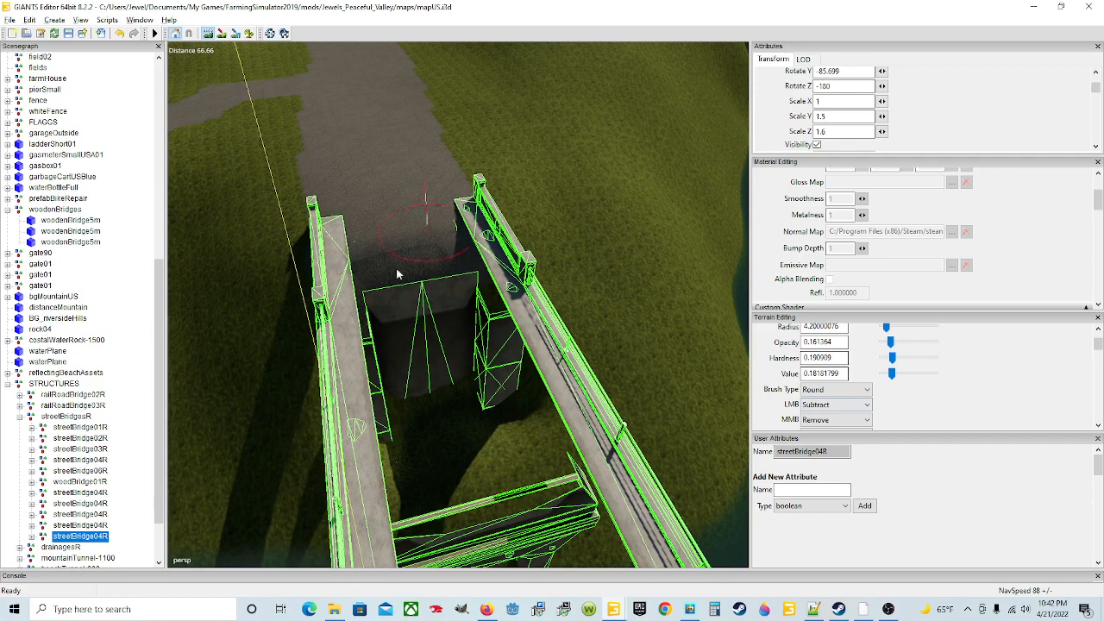
mouse_move(542, 488)
left_mouse_down()
mouse_move(469, 392)
mouse_move(435, 401)
mouse_move(435, 423)
mouse_move(483, 464)
mouse_move(461, 456)
mouse_move(448, 474)
mouse_move(517, 483)
mouse_move(531, 440)
mouse_move(496, 405)
mouse_move(448, 397)
mouse_move(471, 394)
mouse_move(405, 407)
mouse_move(410, 417)
mouse_move(394, 405)
mouse_move(422, 470)
mouse_move(496, 456)
mouse_move(457, 466)
mouse_move(436, 495)
mouse_move(517, 439)
mouse_move(559, 510)
mouse_move(597, 527)
mouse_move(546, 504)
mouse_move(470, 504)
mouse_move(507, 518)
left_mouse_up()
mouse_move(416, 528)
left_mouse_down()
mouse_move(405, 483)
mouse_move(435, 449)
mouse_move(411, 507)
mouse_move(394, 456)
mouse_move(381, 460)
mouse_move(396, 490)
mouse_move(398, 461)
mouse_move(407, 504)
mouse_move(390, 500)
mouse_move(414, 541)
mouse_move(576, 544)
mouse_move(567, 523)
left_mouse_up()
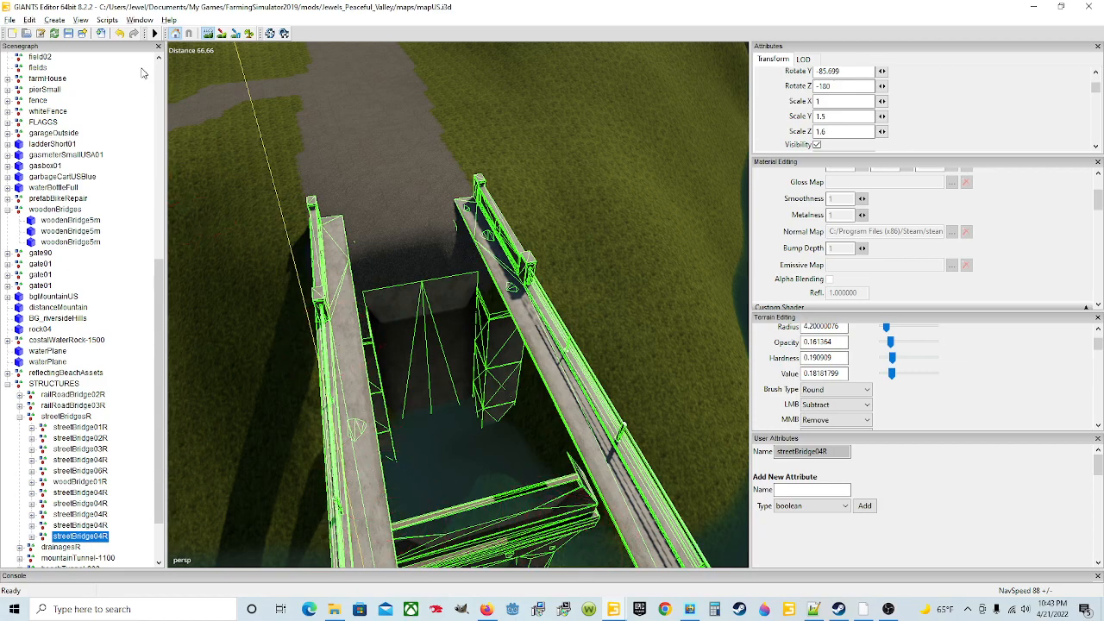
left_click(208, 37)
Lower the riverbank along the outer side of the junction-end abutment to clear the terrain covering its base.
mouse_move(518, 297)
left_mouse_down("alt")
mouse_move(470, 317)
mouse_move(392, 271)
mouse_move(476, 249)
mouse_move(580, 253)
left_mouse_up("alt")
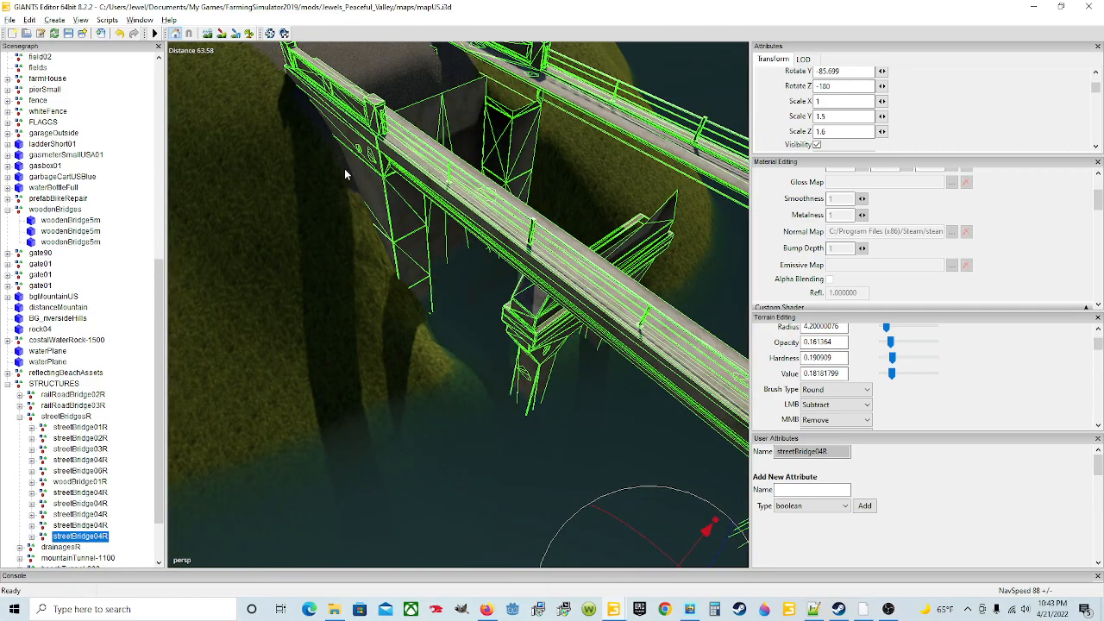
left_click(209, 34)
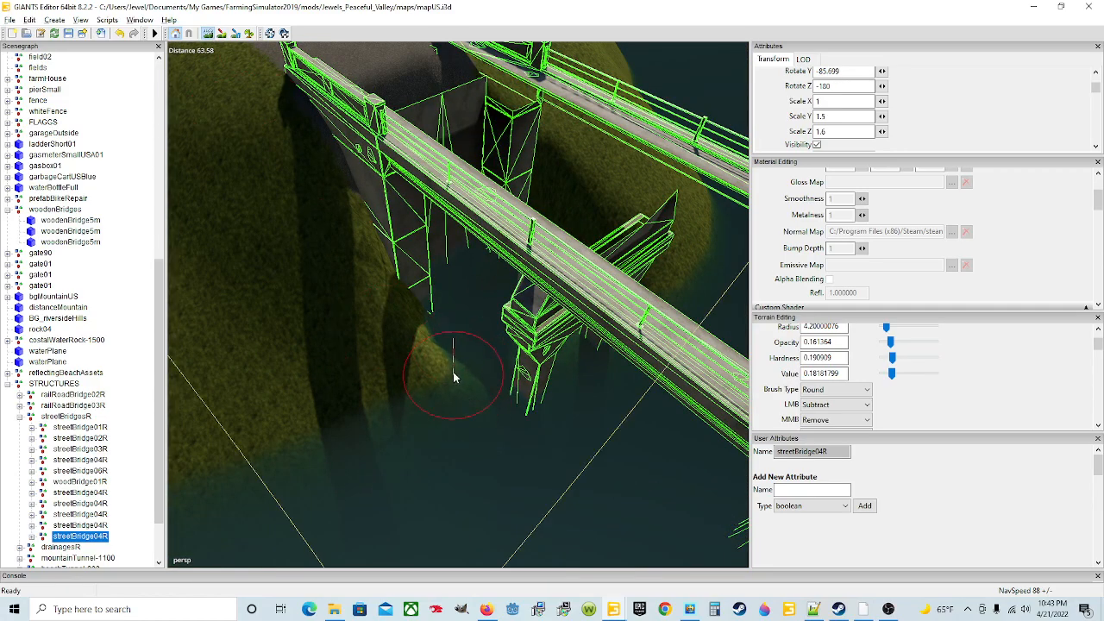
mouse_move(452, 356)
left_mouse_down()
mouse_move(439, 331)
mouse_move(419, 338)
mouse_move(390, 306)
mouse_move(418, 330)
left_mouse_up()
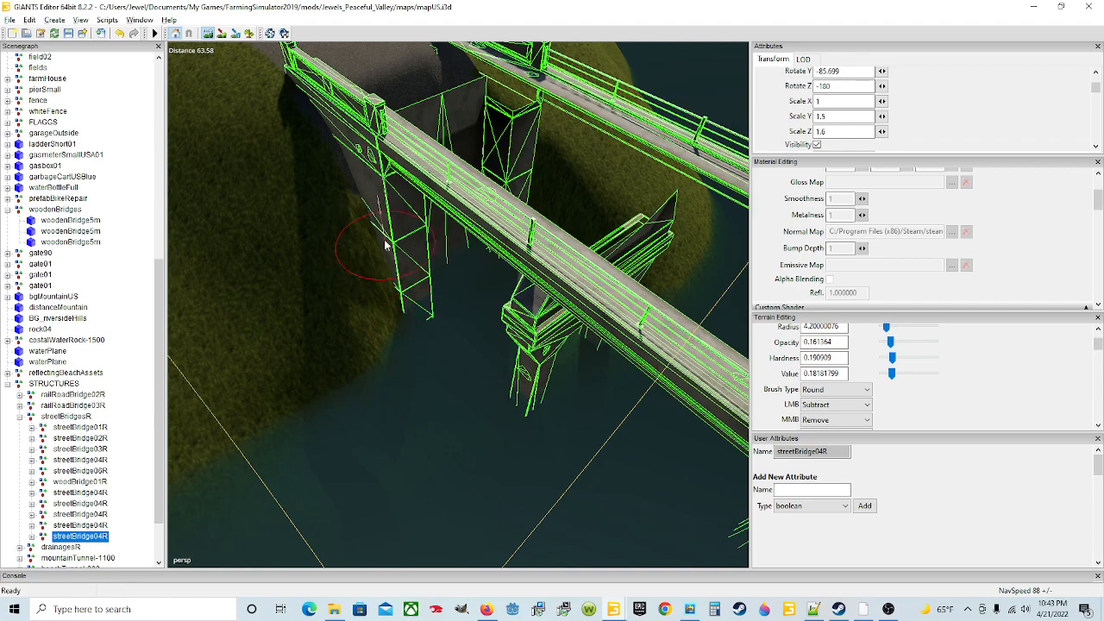
mouse_move(358, 216)
left_mouse_down()
mouse_move(385, 251)
mouse_move(377, 302)
mouse_move(337, 353)
mouse_move(412, 348)
left_mouse_up()
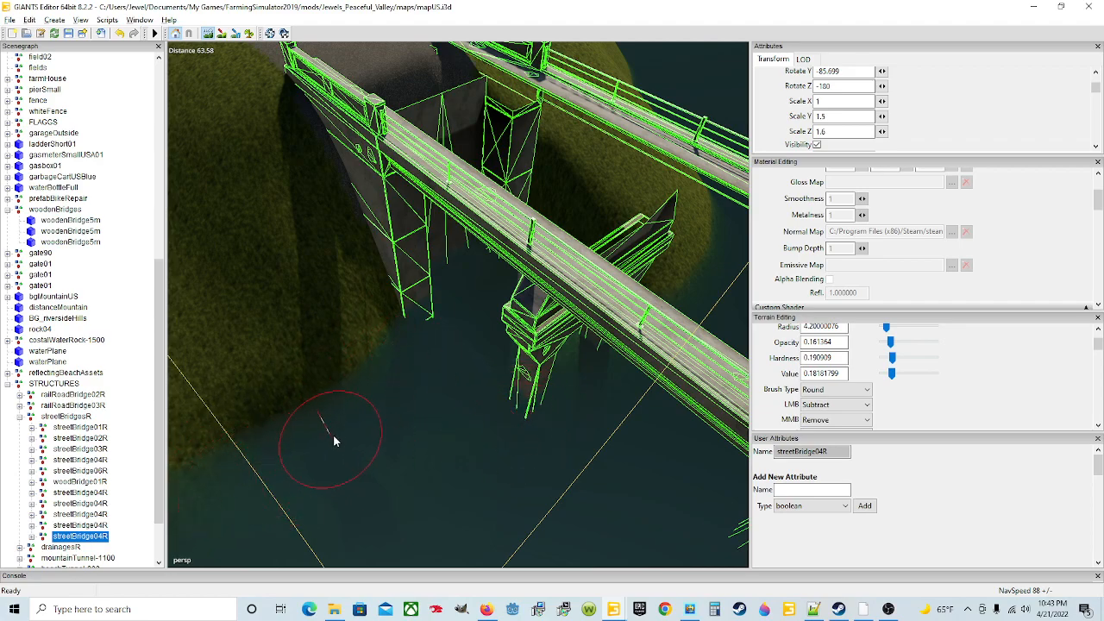
left_click(212, 36)
Lower the shallow riverbed patches under the bridge between the junction-end abutment and the nearest pier.
scroll(456, 211, "up", 3)
left_click_drag(393, 228, 494, 245, "alt")
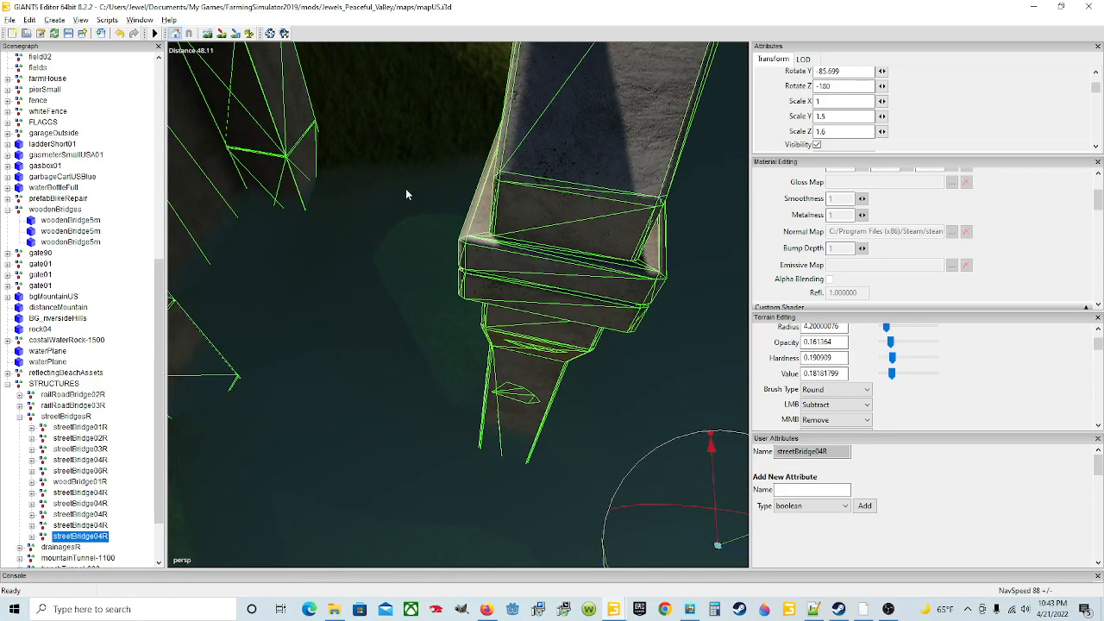
scroll(406, 194, "up", 3)
left_click_drag(419, 187, 549, 234, "alt")
scroll(634, 225, "down", 4)
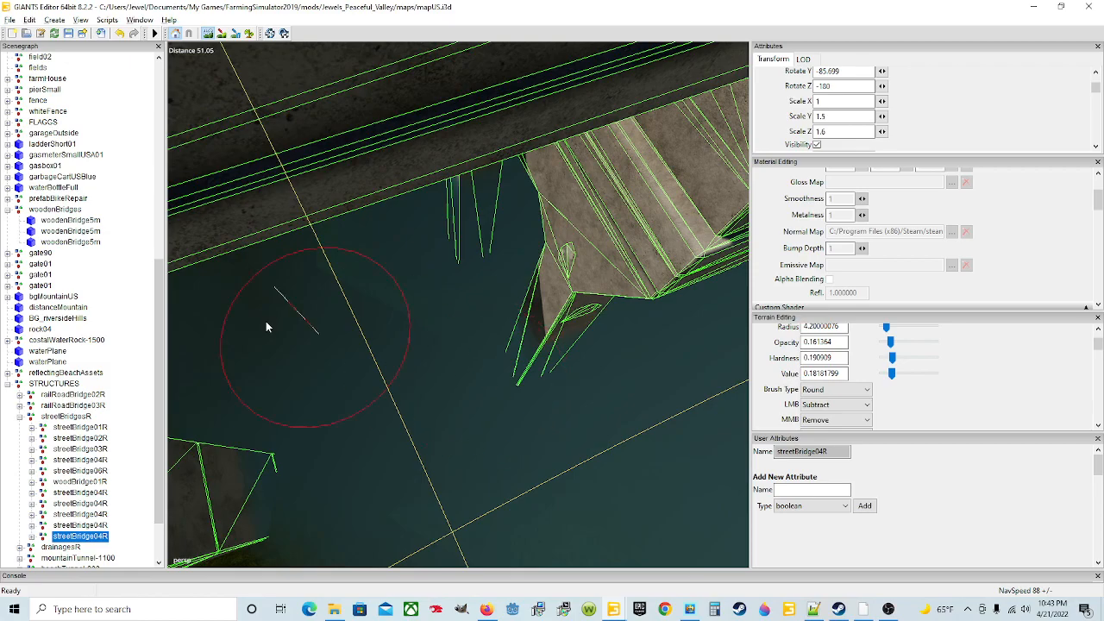
mouse_move(414, 205)
left_mouse_down("alt")
mouse_move(518, 213)
mouse_move(372, 150)
mouse_move(386, 153)
mouse_move(246, 116)
mouse_move(507, 211)
mouse_move(485, 152)
mouse_move(514, 155)
mouse_move(527, 182)
mouse_move(509, 110)
mouse_move(544, 186)
mouse_move(519, 100)
mouse_move(521, 213)
left_mouse_up("alt")
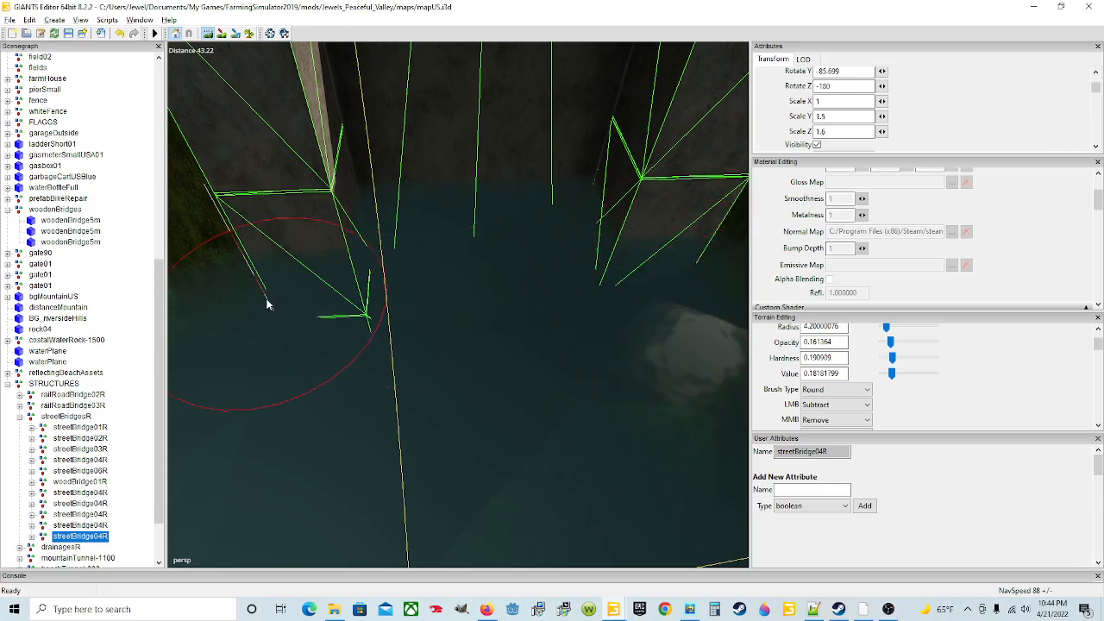
scroll(438, 239, "down", 2)
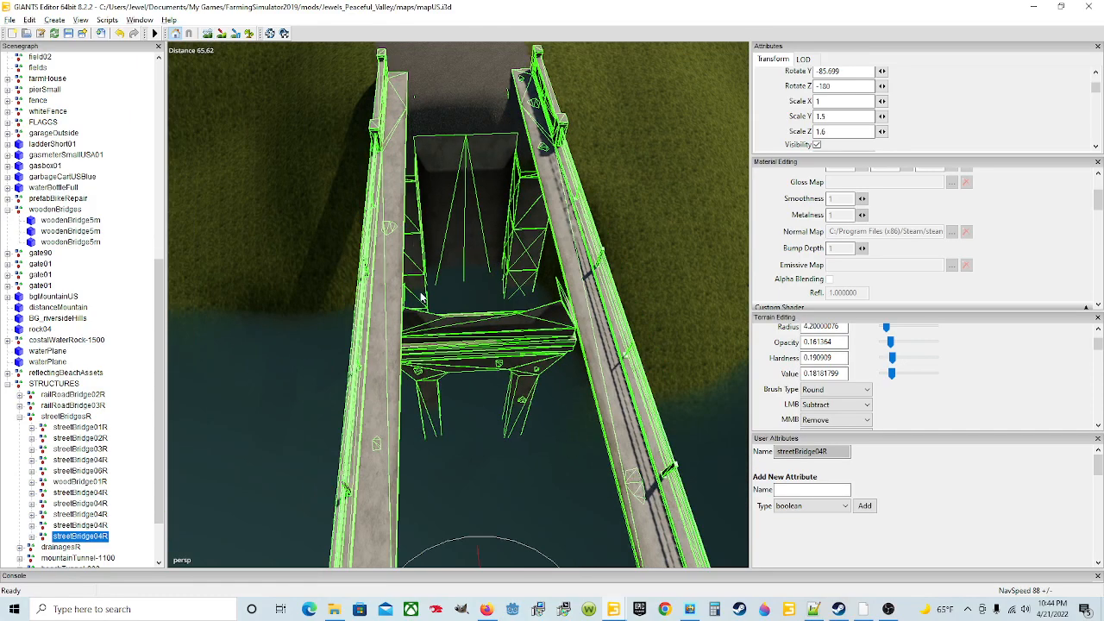
Trim the riverbank on the other outer side of the junction-end abutment.
left_click_drag(405, 289, 455, 243, "alt")
scroll(455, 243, "up", 4)
left_click_drag(126, 268, 782, 357, "alt")
scroll(782, 357, "down", 3)
scroll(633, 302, "down", 2)
left_click_drag(634, 302, 506, 261, "alt")
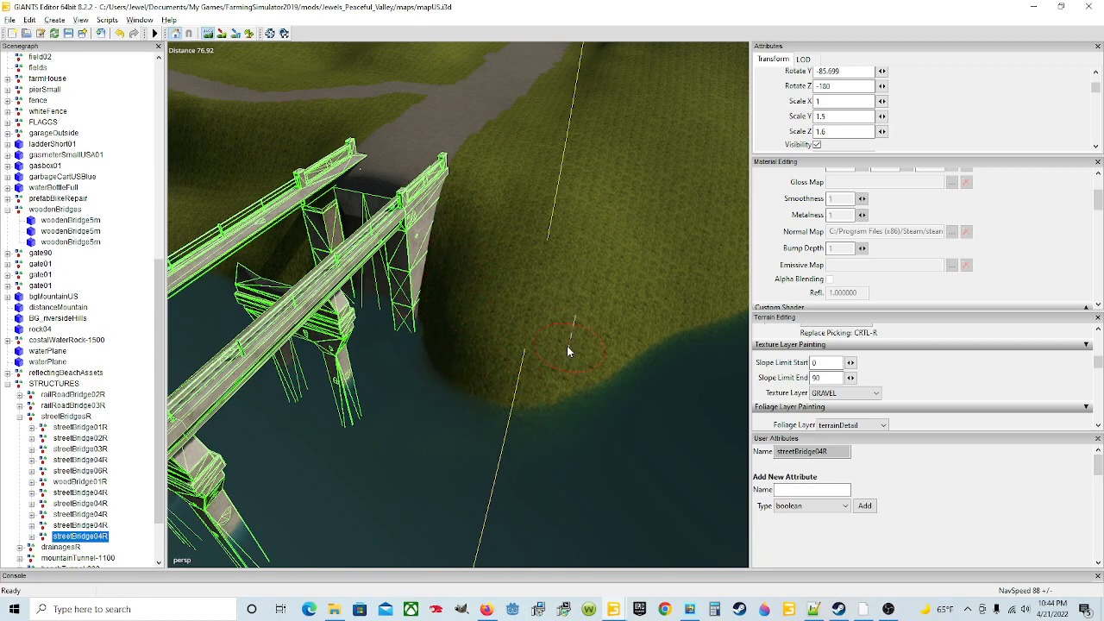
left_click(208, 33)
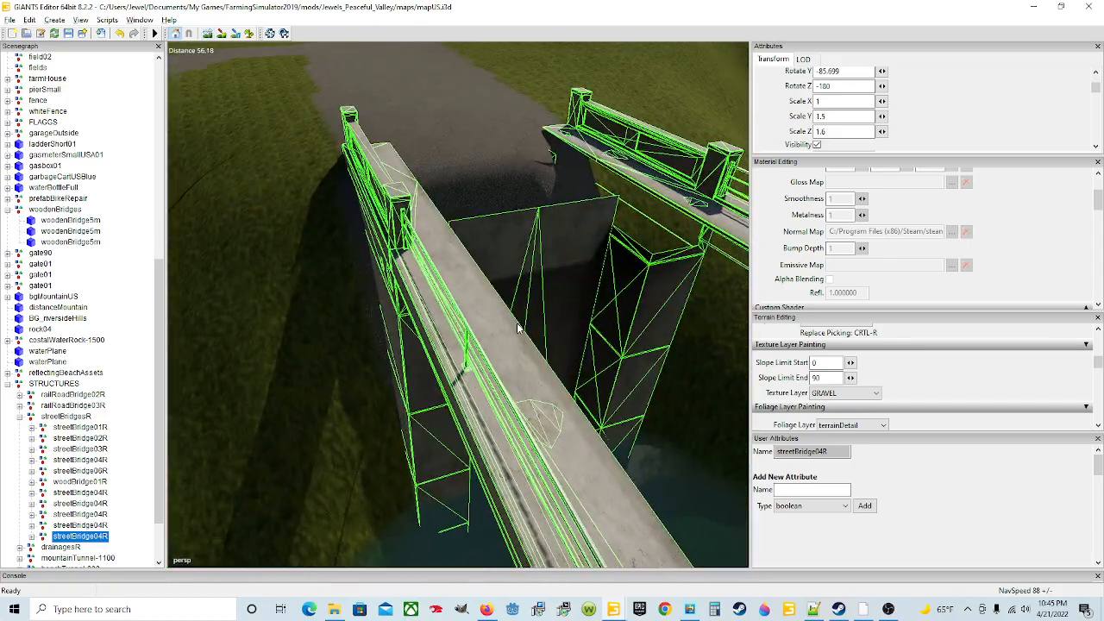
Try to lower the terrain beneath the deck and walkways at the opposite bridge end, and undo the last sculpting stroke.
scroll(516, 326, "down", 4)
left_click_drag(514, 321, 417, 270, "alt")
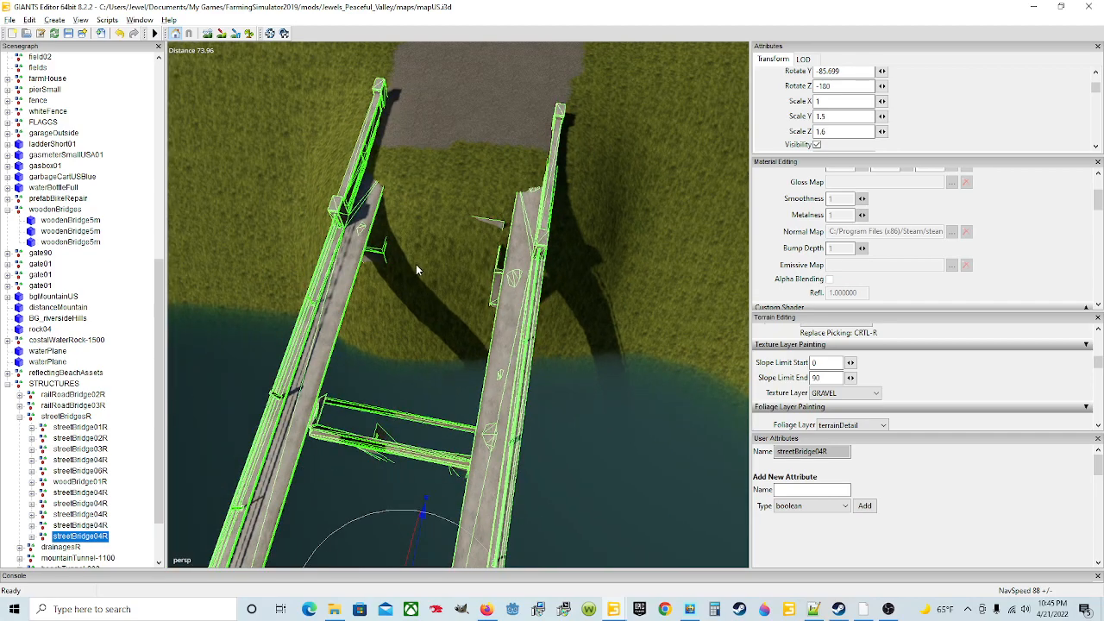
left_click(208, 34)
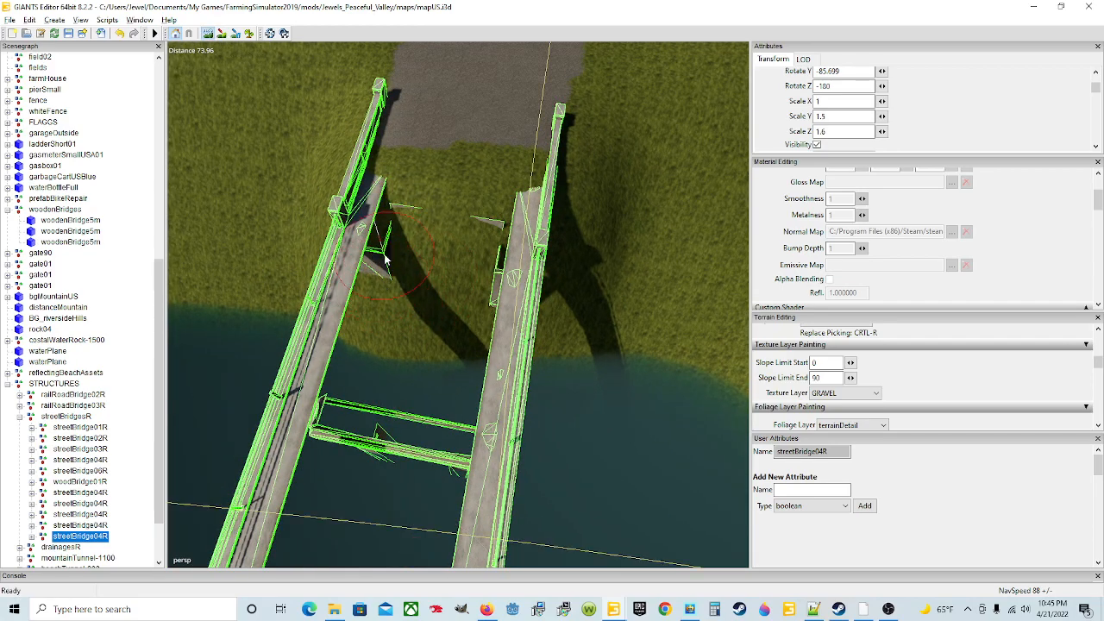
mouse_move(386, 233)
left_mouse_down()
mouse_move(394, 169)
mouse_move(419, 190)
mouse_move(406, 338)
mouse_move(473, 212)
mouse_move(431, 247)
mouse_move(449, 291)
mouse_move(451, 256)
mouse_move(407, 256)
mouse_move(526, 173)
mouse_move(532, 131)
mouse_move(457, 183)
mouse_move(350, 138)
mouse_move(393, 120)
mouse_move(413, 129)
left_mouse_up()
left_click_drag(413, 298, 435, 267)
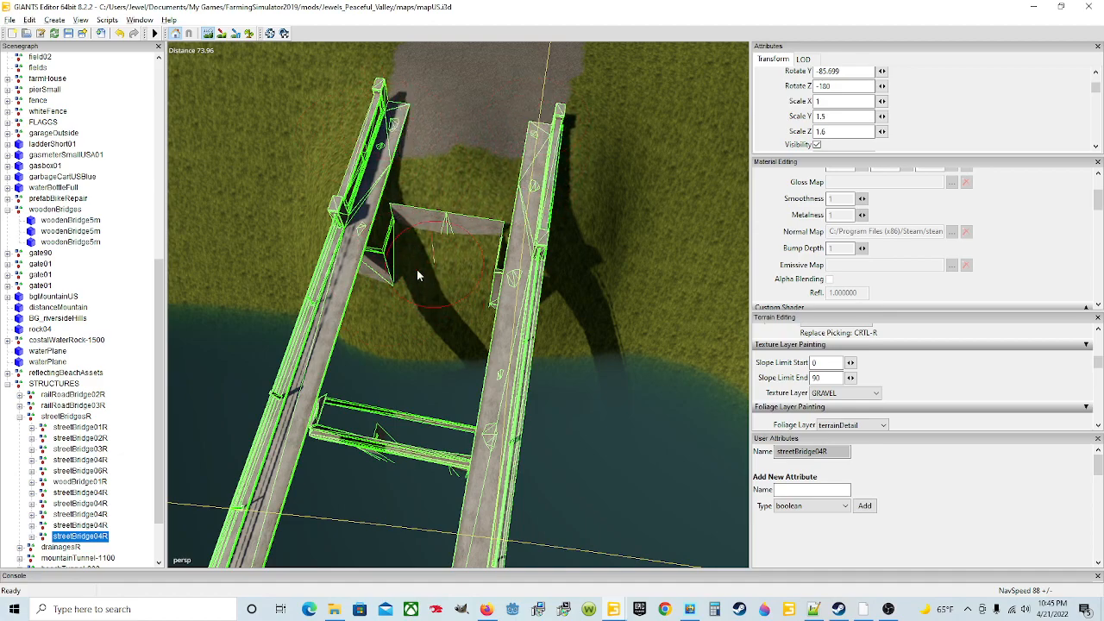
left_click(122, 33)
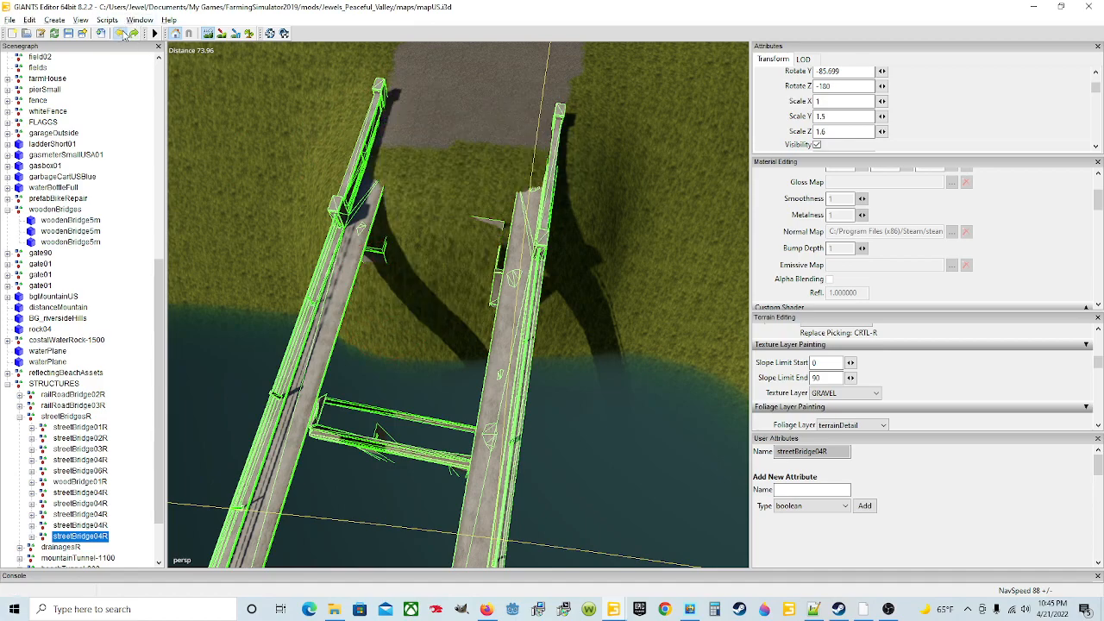
Lower the bank between the walkways at the end opposite the junction, exposing the abutment wall down to the water.
mouse_move(403, 217)
left_mouse_down()
mouse_move(509, 216)
mouse_move(457, 217)
mouse_move(498, 228)
left_mouse_up()
mouse_move(347, 232)
left_mouse_down()
mouse_move(422, 246)
mouse_move(453, 279)
mouse_move(434, 254)
mouse_move(396, 264)
mouse_move(385, 316)
mouse_move(434, 305)
mouse_move(449, 276)
mouse_move(473, 291)
mouse_move(460, 320)
mouse_move(546, 343)
mouse_move(452, 334)
mouse_move(357, 298)
left_mouse_up()
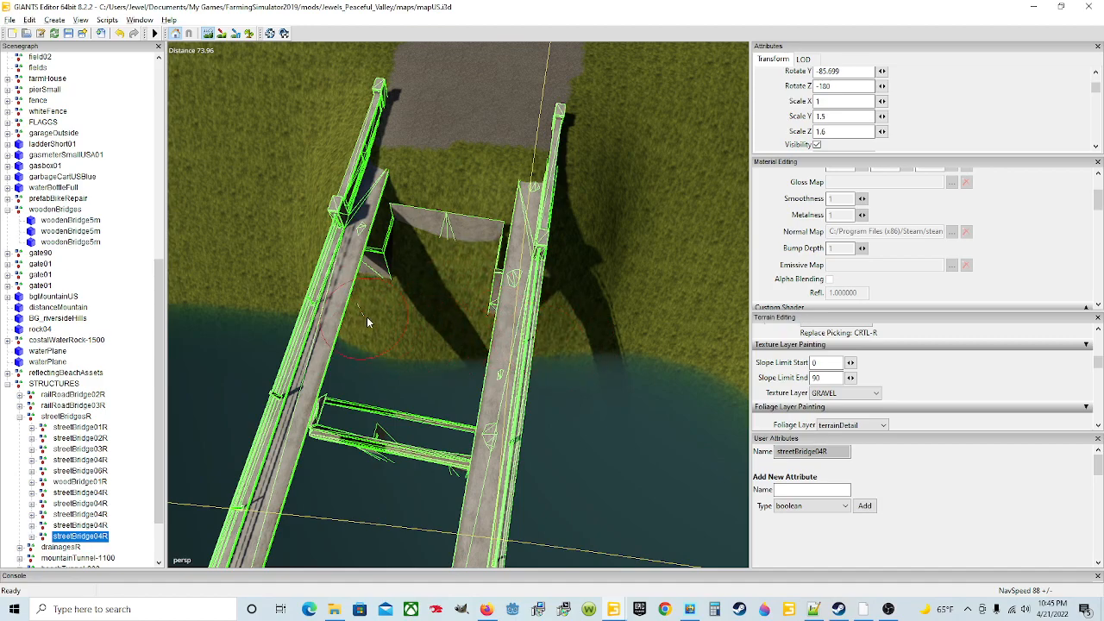
left_click_drag(329, 310, 323, 292)
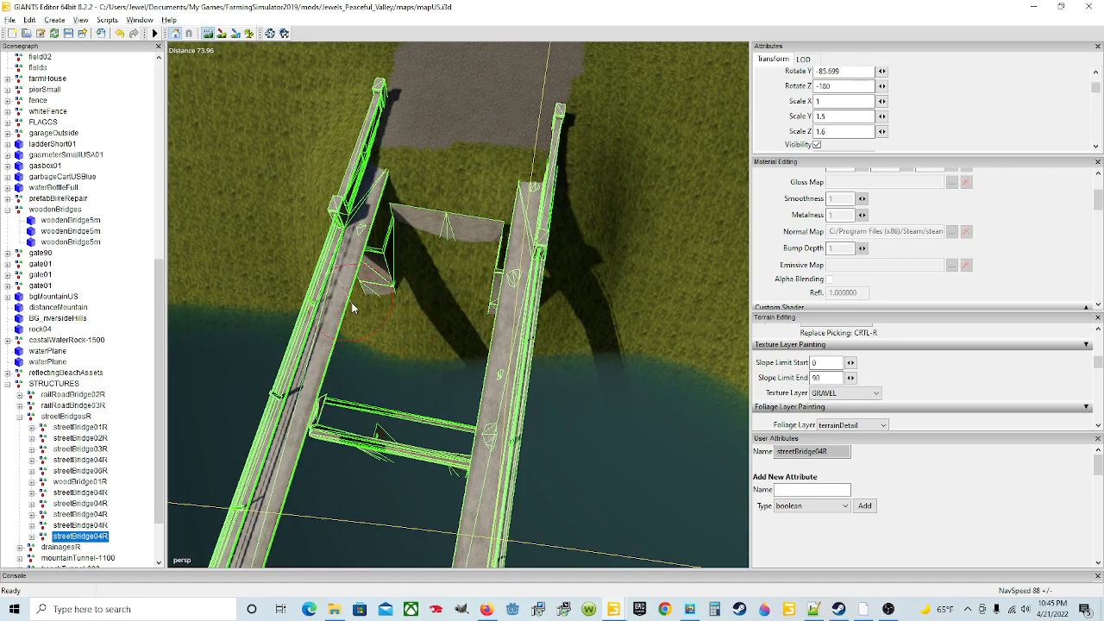
mouse_move(430, 308)
left_mouse_down()
mouse_move(406, 302)
mouse_move(408, 317)
mouse_move(407, 296)
left_mouse_up()
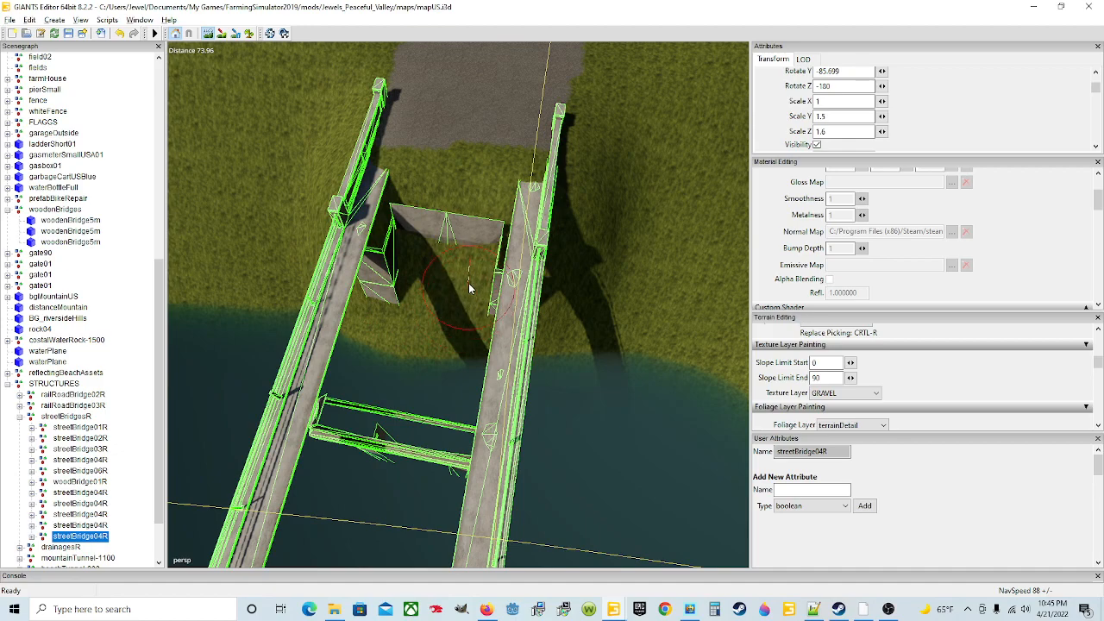
mouse_move(471, 296)
left_mouse_down()
mouse_move(419, 272)
mouse_move(412, 302)
mouse_move(412, 285)
mouse_move(426, 313)
left_mouse_up()
mouse_move(499, 300)
left_mouse_down()
mouse_move(468, 316)
mouse_move(475, 337)
mouse_move(465, 320)
mouse_move(475, 304)
left_mouse_up()
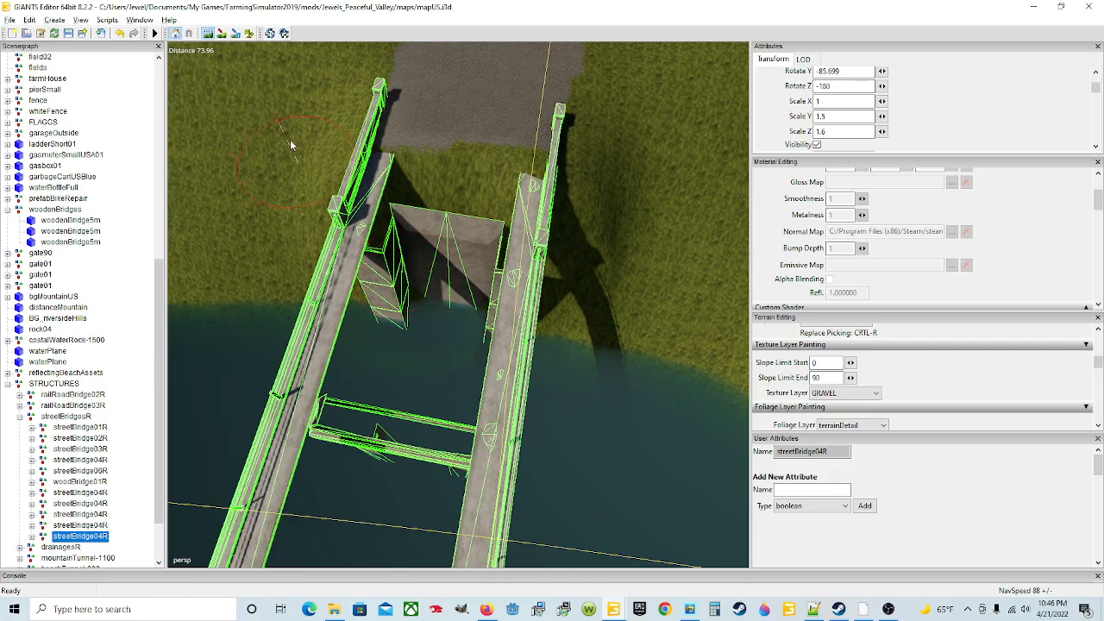
left_click(207, 37)
Set the sculpt brush to Replace at height 62 and level the terrain covering both walkway ends where the bridge meets the gravel road.
mouse_move(668, 387)
left_mouse_down("alt")
mouse_move(421, 311)
mouse_move(717, 364)
mouse_move(463, 315)
mouse_move(505, 244)
mouse_move(919, 348)
mouse_move(712, 322)
left_mouse_up("alt")
scroll(483, 247, "up", 3)
left_click_drag(506, 388, 446, 345, "alt")
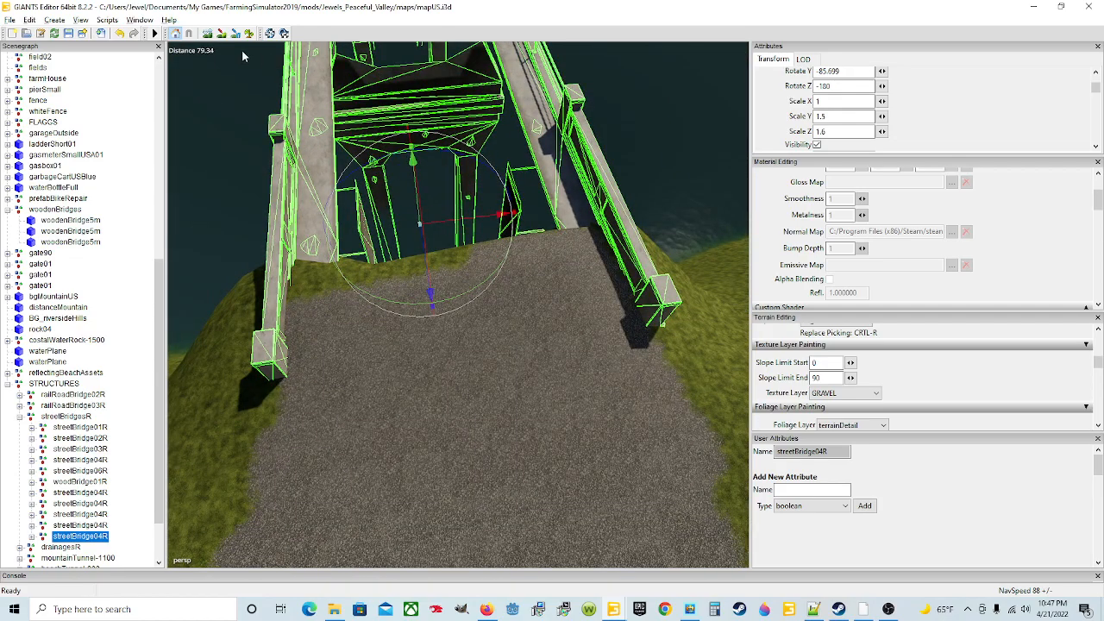
left_click(207, 34)
scroll(899, 375, "up", 3)
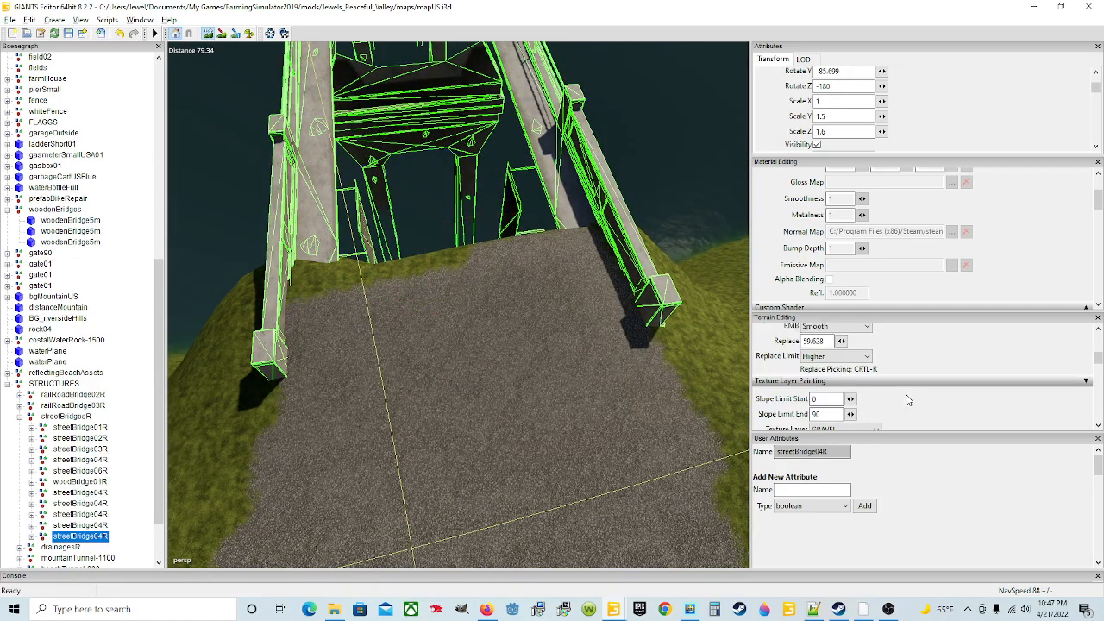
left_click(862, 333)
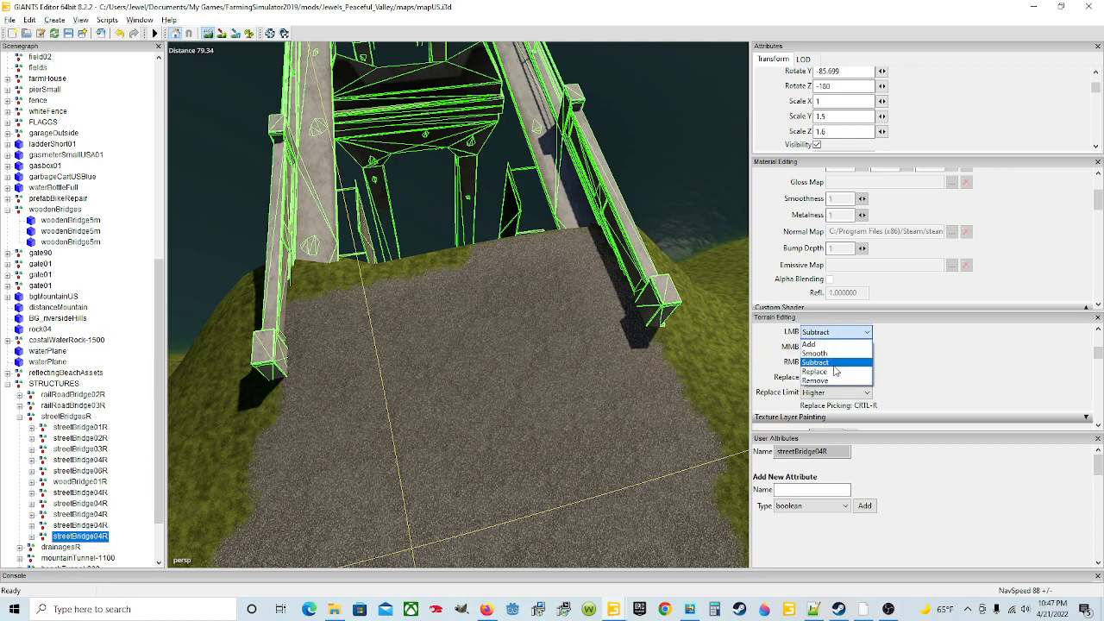
left_click(823, 371)
scroll(475, 387, "down", 3)
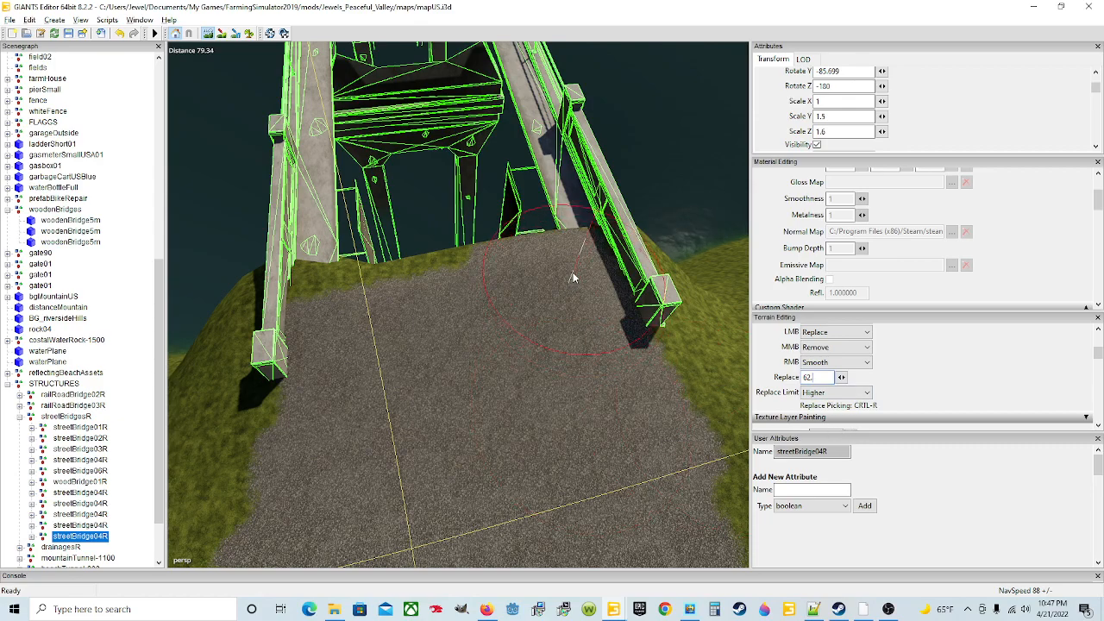
mouse_move(579, 247)
left_mouse_down()
mouse_move(614, 295)
mouse_move(601, 353)
mouse_move(607, 316)
mouse_move(619, 345)
mouse_move(636, 321)
left_mouse_up()
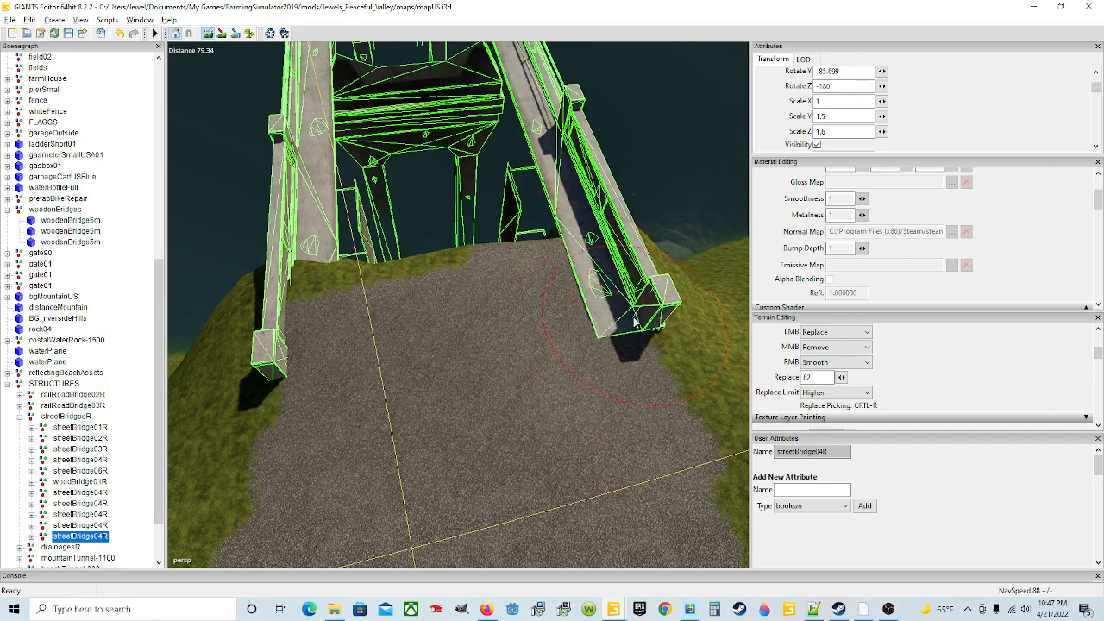
mouse_move(289, 297)
left_mouse_down()
mouse_move(307, 288)
mouse_move(319, 315)
mouse_move(310, 291)
mouse_move(321, 359)
mouse_move(307, 389)
mouse_move(316, 375)
left_mouse_up()
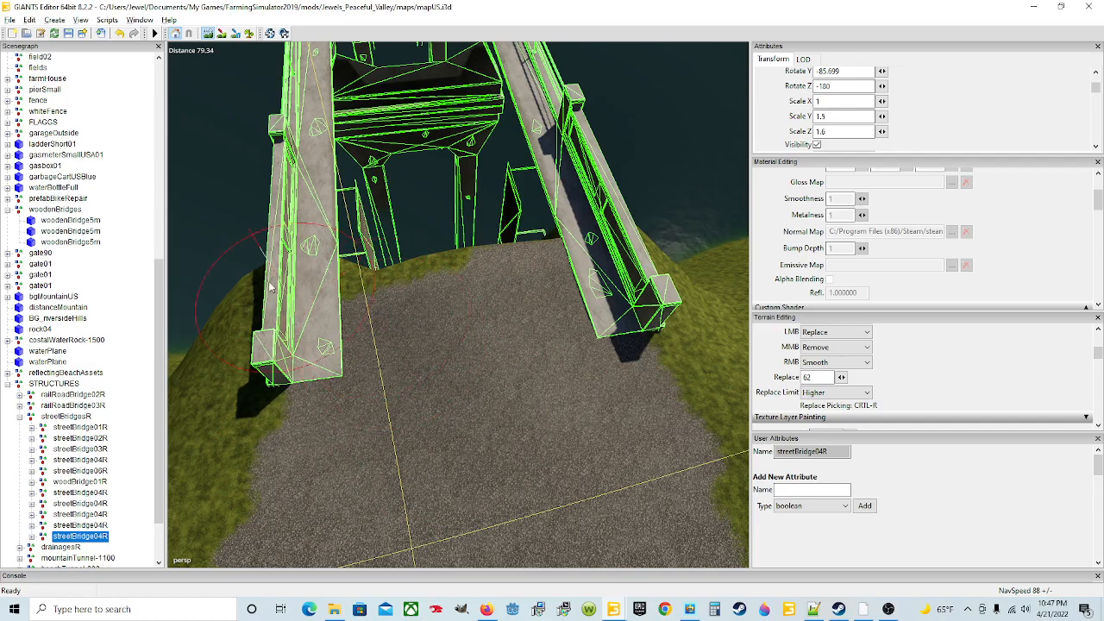
left_click(212, 33)
Survey the lakes, river crossings and connecting roads across the map, starting from the newly fitted bridge.
scroll(557, 257, "down", 4)
left_click_drag(559, 258, 443, 510, "alt")
scroll(535, 228, "down", 5)
left_click_drag(547, 449, 653, 421, "alt")
left_click_drag(428, 379, 481, 402, "alt")
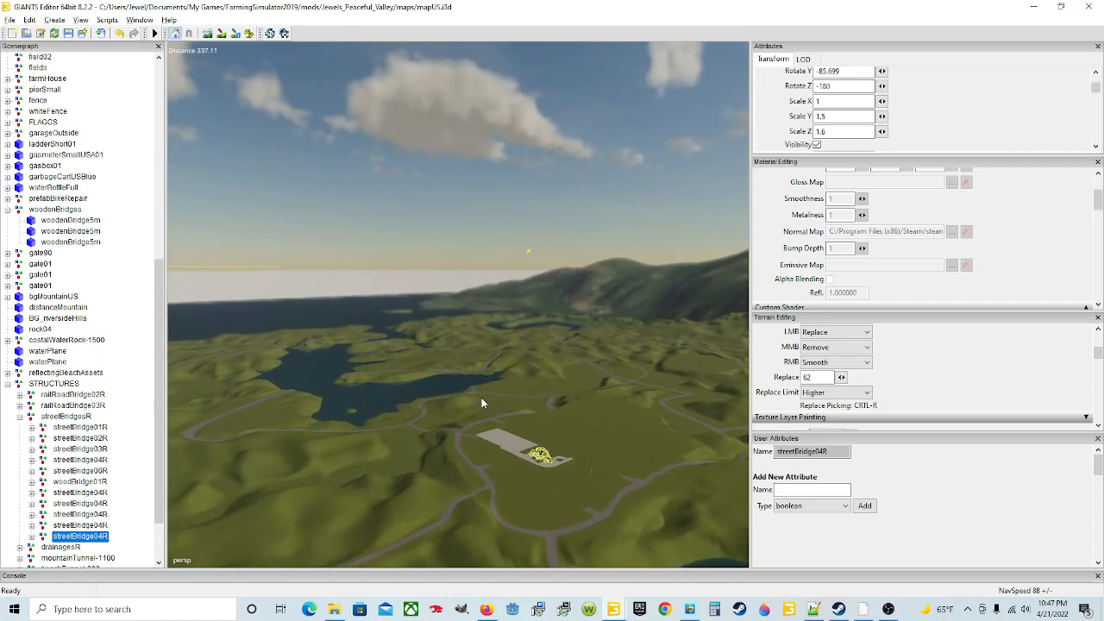
scroll(480, 396, "up", 5)
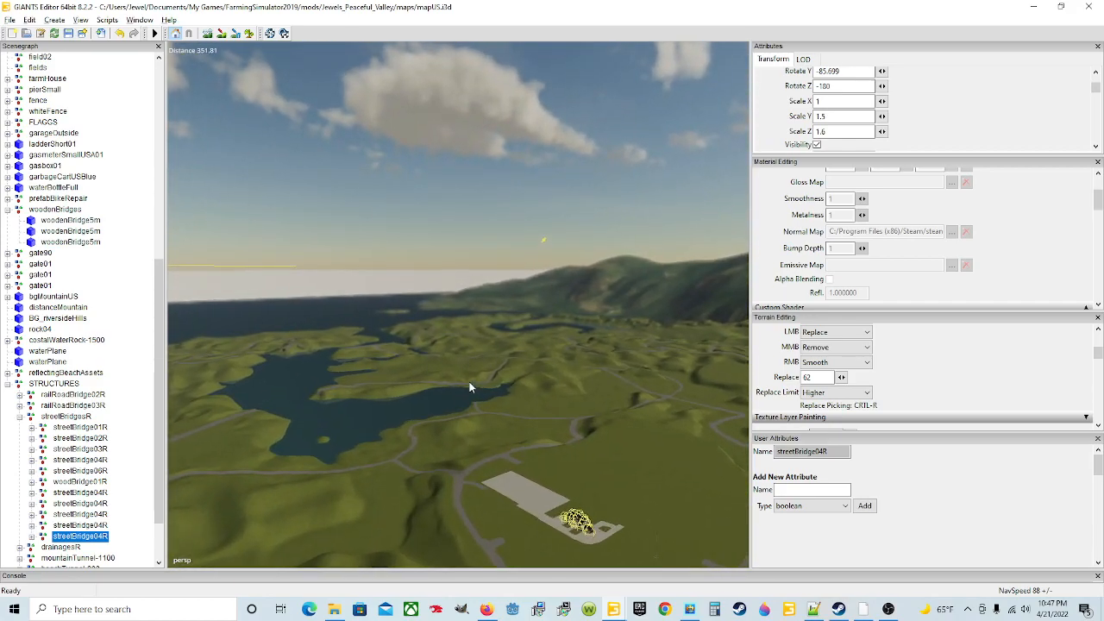
scroll(469, 385, "up", 8)
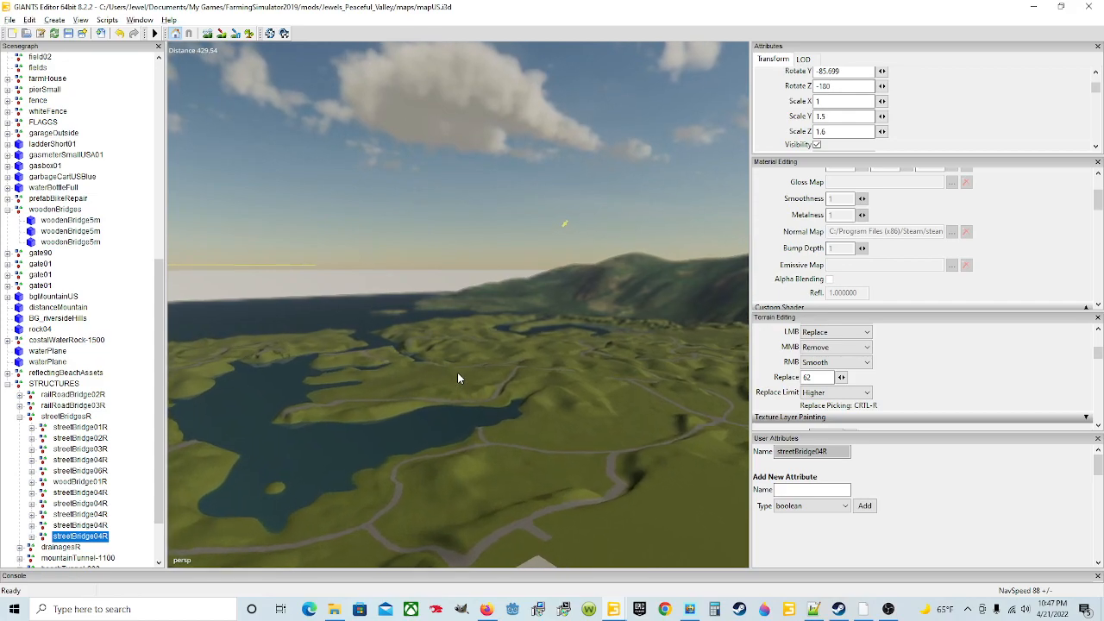
scroll(457, 377, "up", 8)
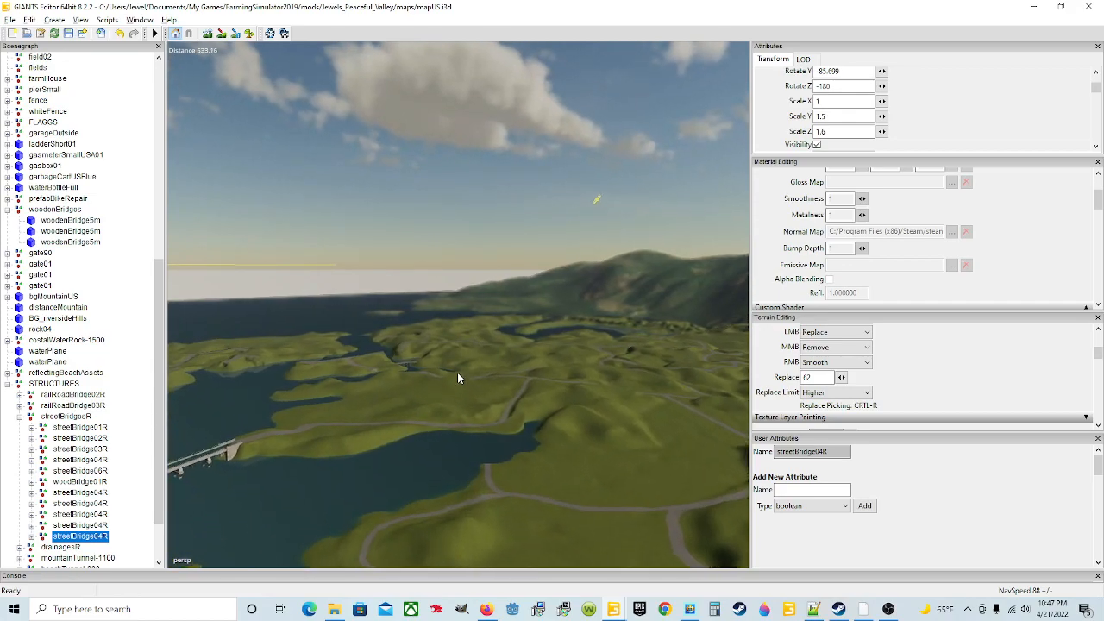
scroll(457, 377, "up", 5)
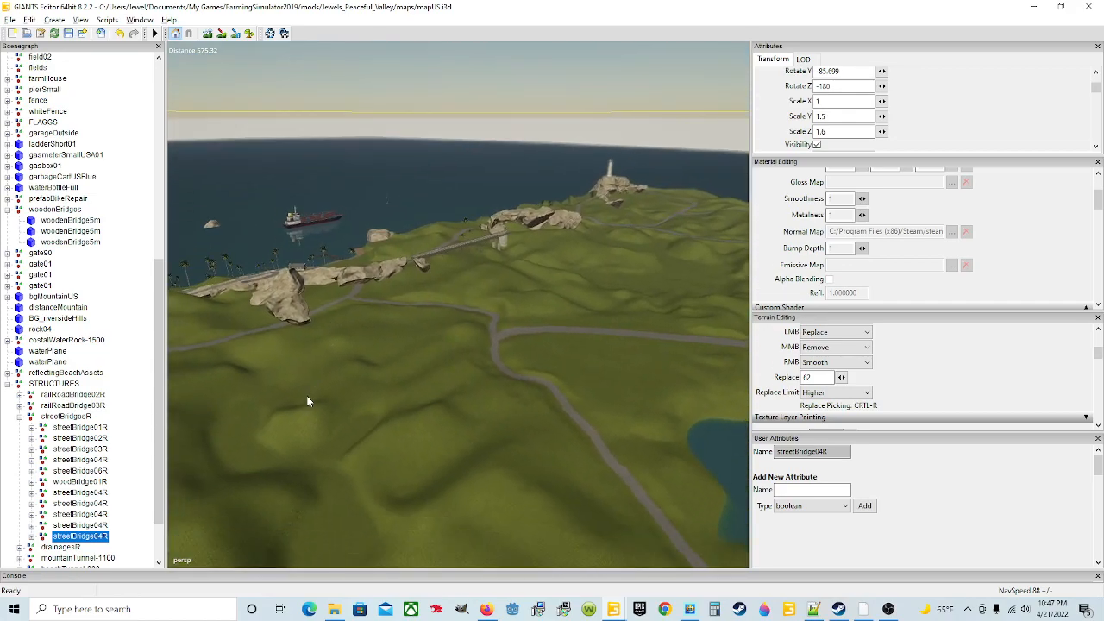
Examine the coastline, beach road and inland bridges from above.
right_click_drag(561, 216, 531, 291)
scroll(531, 291, "up", 2)
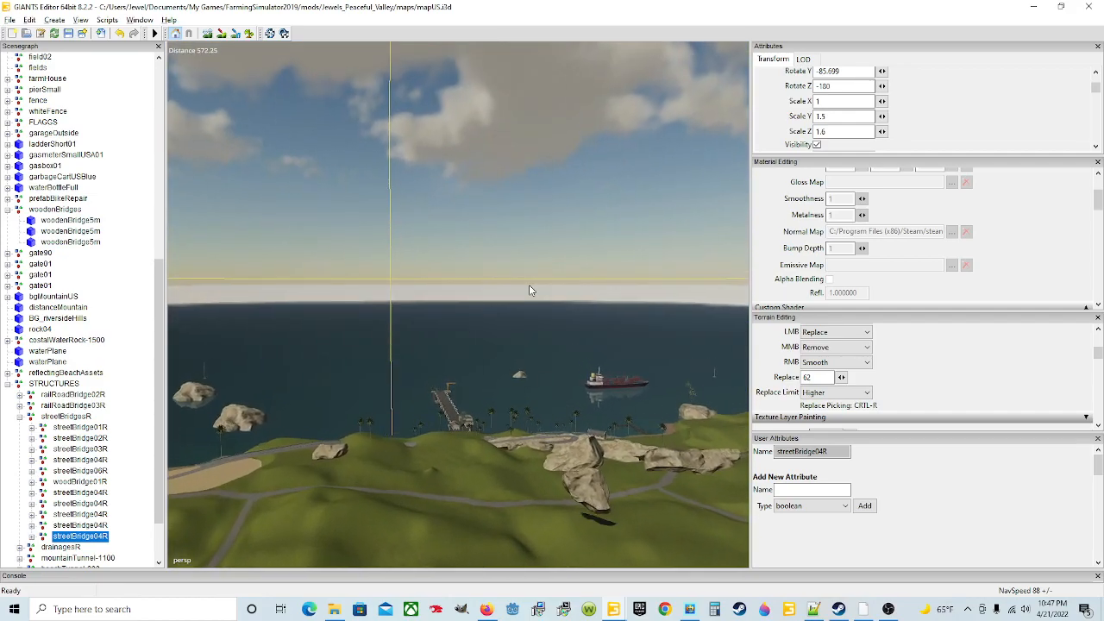
scroll(529, 284, "up", 2)
right_click_drag(541, 277, 436, 271)
scroll(436, 271, "up", 2)
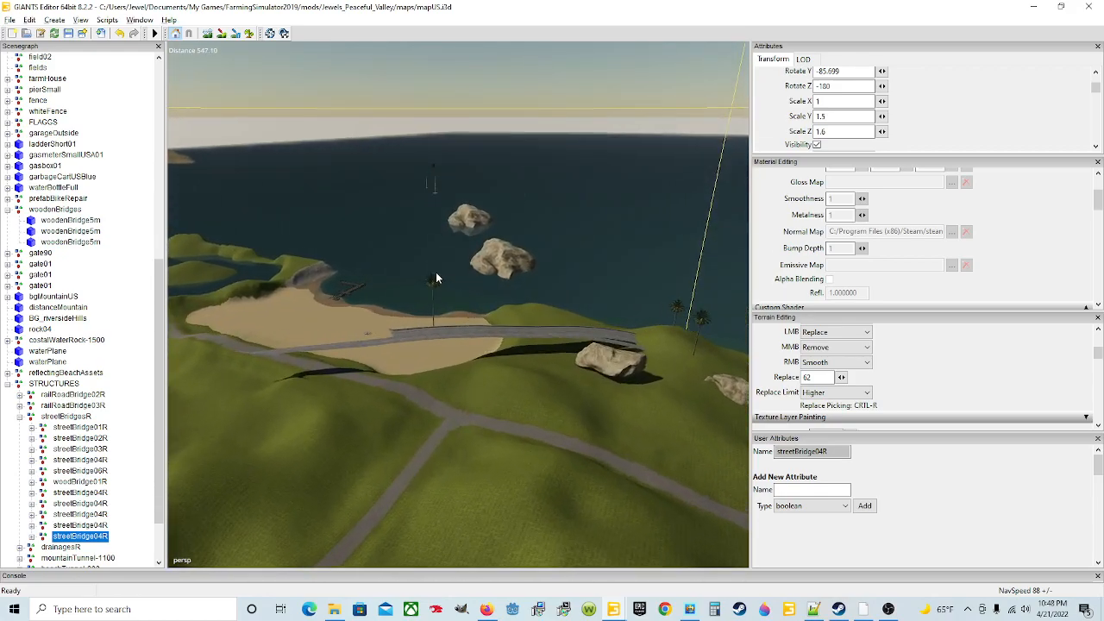
left_click_drag(464, 361, 514, 380, "alt")
scroll(486, 380, "up", 4)
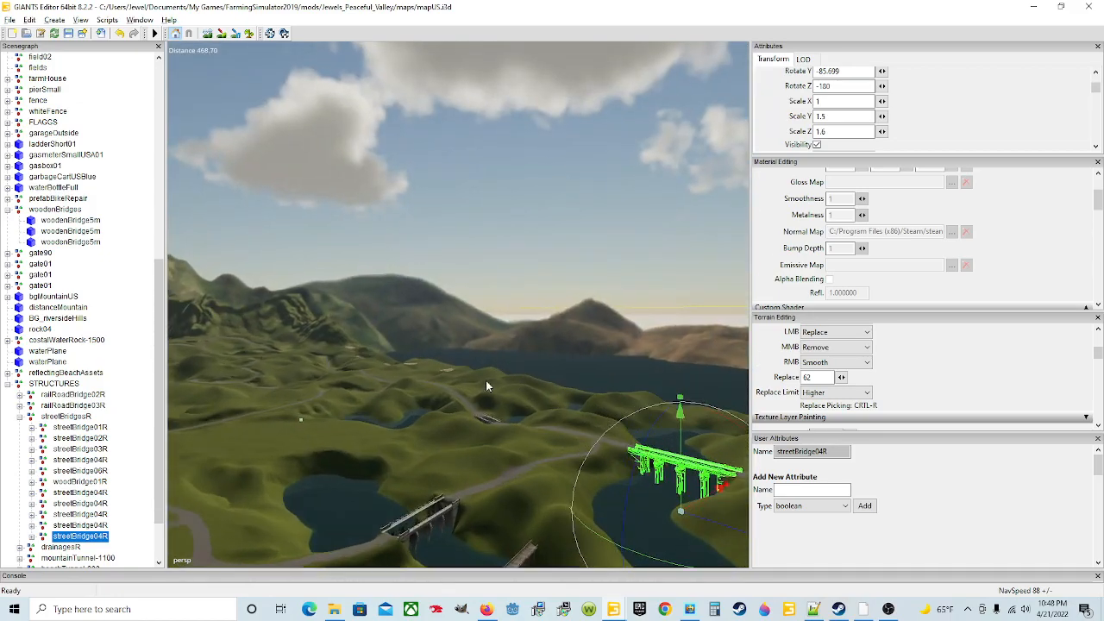
Inspect the red farmhouse yard and the wooden-fenced enclosure, along with the surrounding fields and roads.
left_click_drag(531, 285, 524, 379, "alt")
scroll(462, 347, "up", 2)
scroll(422, 302, "up", 4)
scroll(341, 310, "up", 2)
scroll(388, 345, "up", 3)
scroll(459, 319, "up", 5)
scroll(464, 345, "up", 6)
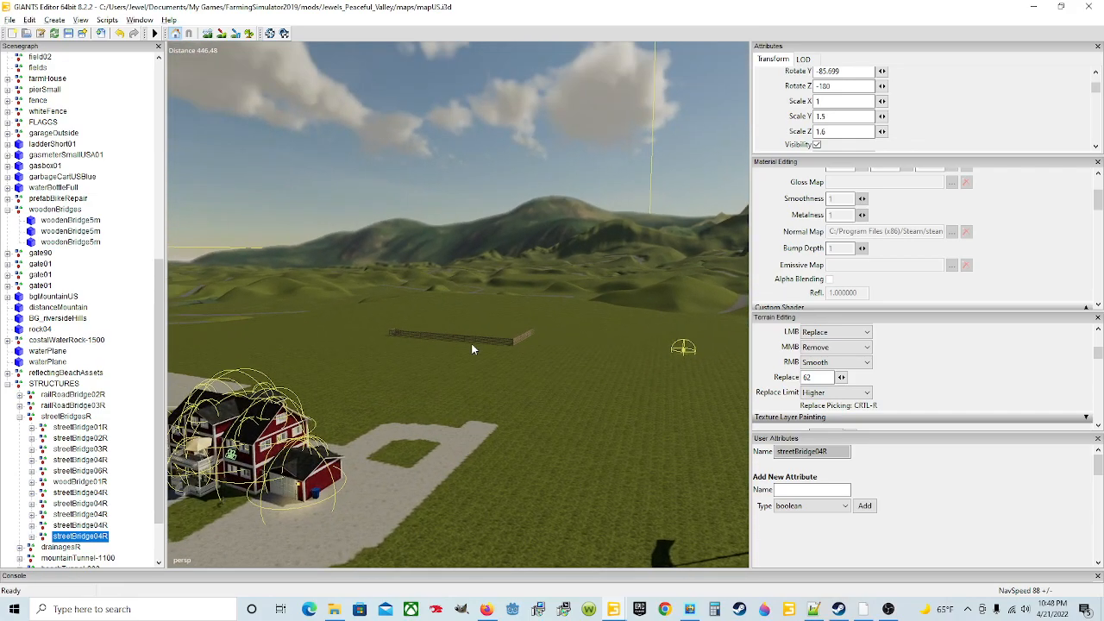
scroll(464, 341, "up", 2)
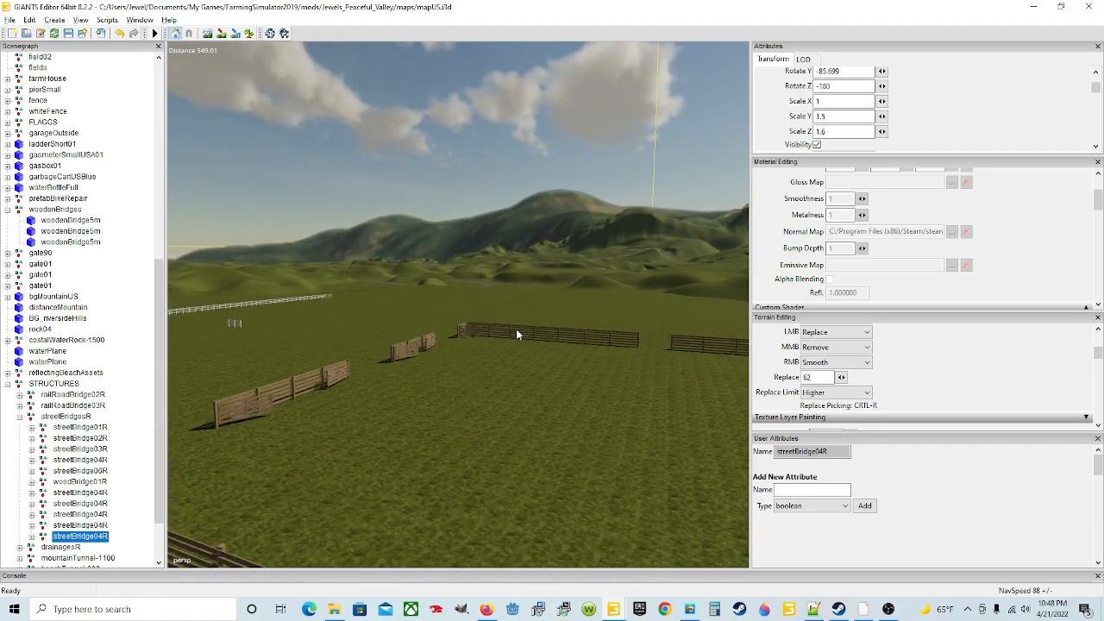
left_click_drag(519, 324, 322, 355, "alt")
scroll(609, 275, "down", 3)
left_click_drag(609, 274, 562, 302, "alt")
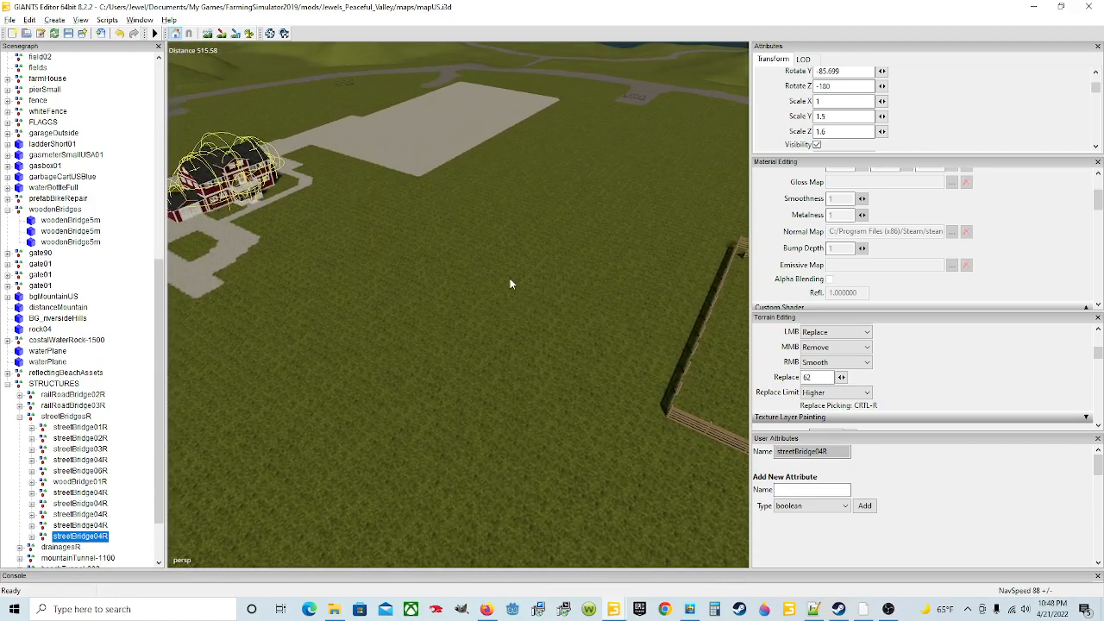
left_click_drag(349, 436, 514, 217, "alt")
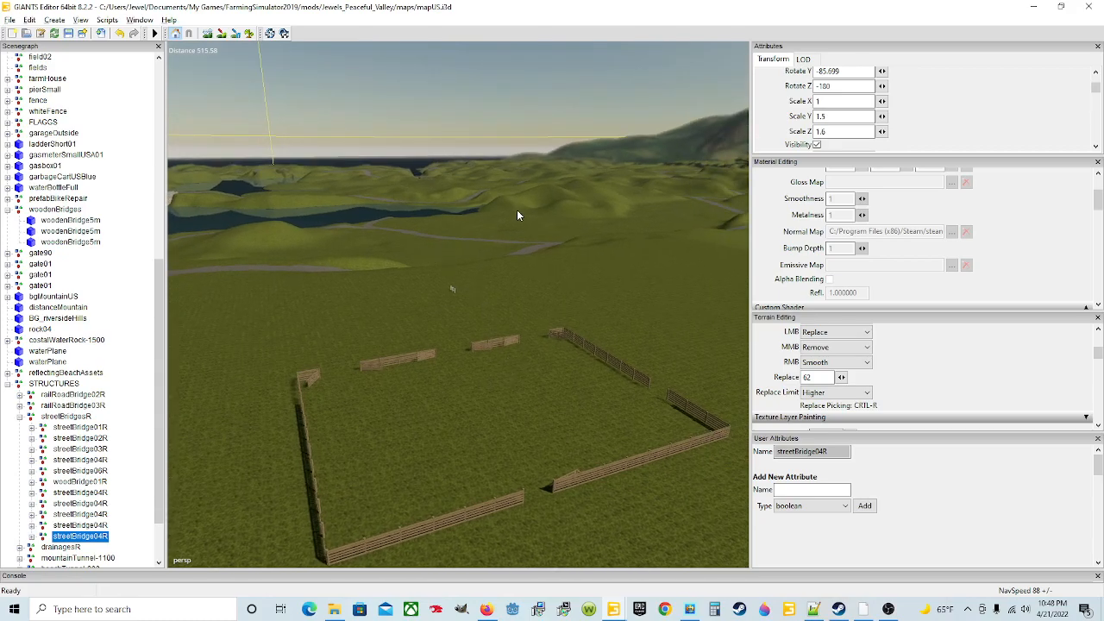
left_click_drag(438, 448, 343, 466, "alt")
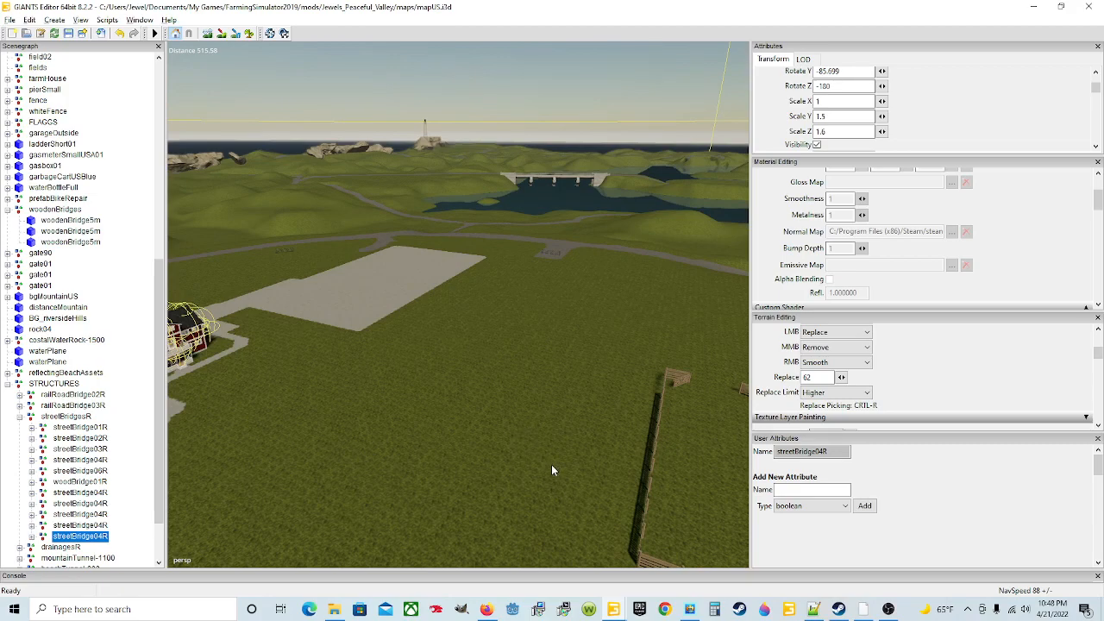
left_click_drag(532, 463, 701, 454, "alt")
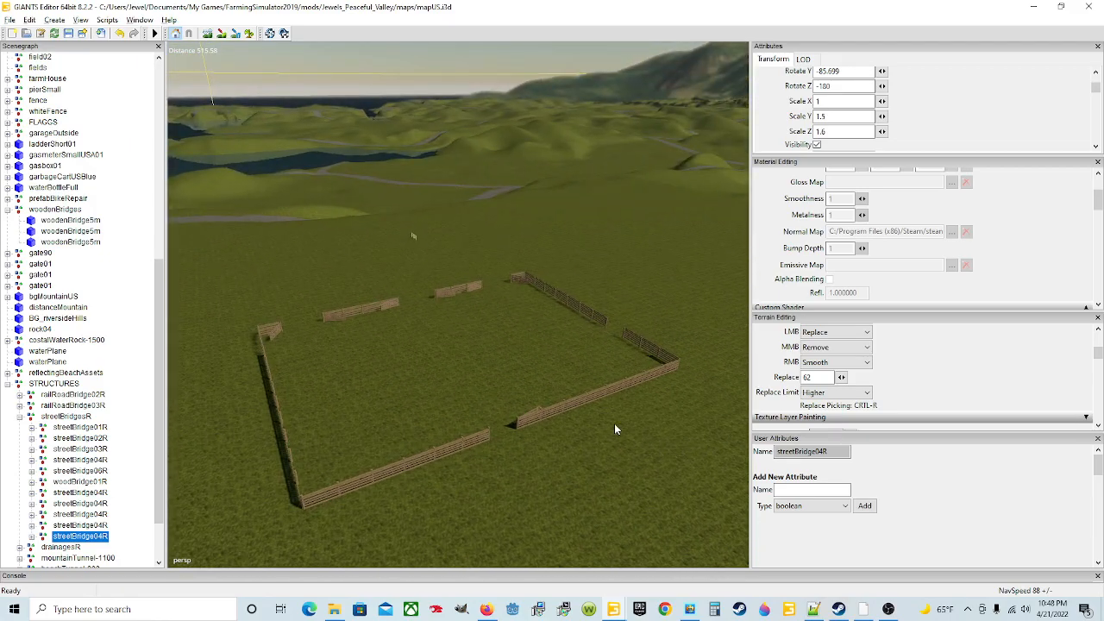